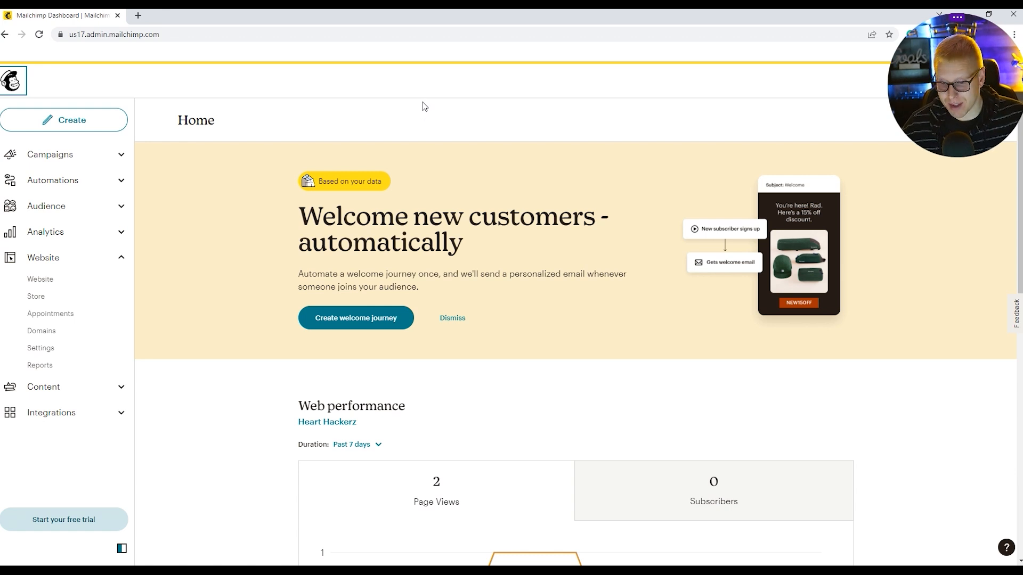
Examine the domain names and prices offered for "The Signature" in the domain search.
scroll(384, 309, "down", 4)
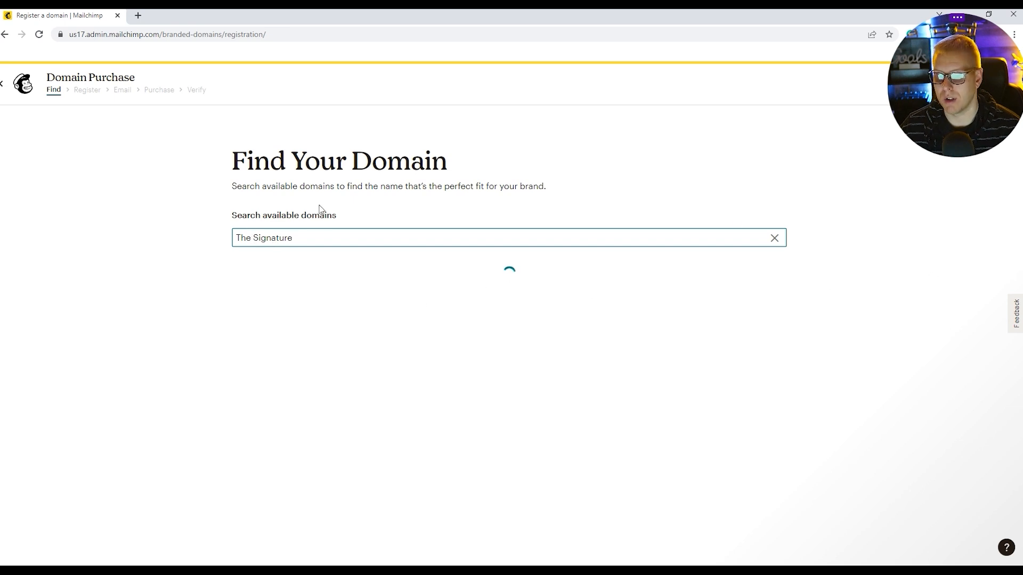
scroll(605, 413, "down", 4)
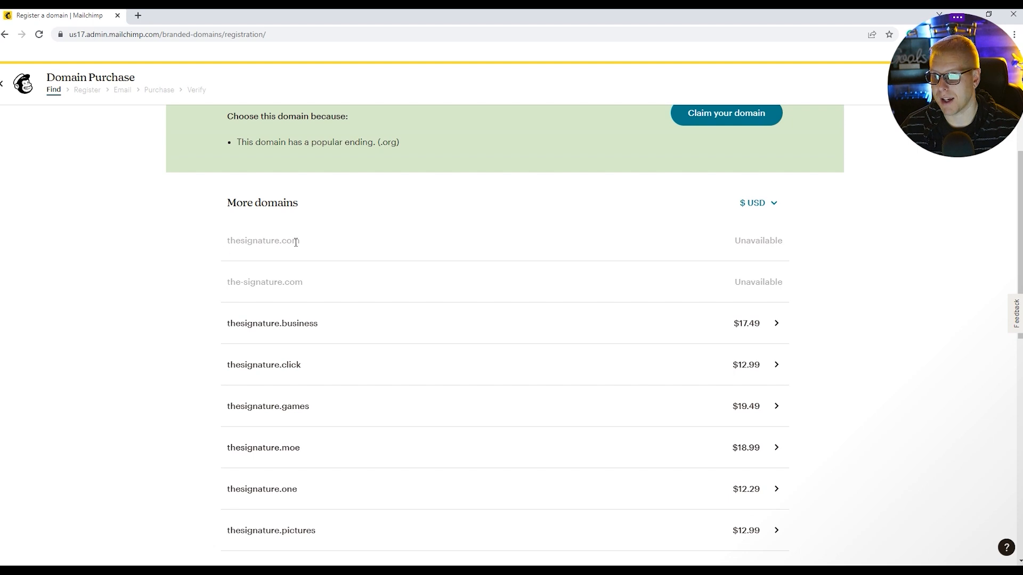
scroll(504, 295, "up", 4)
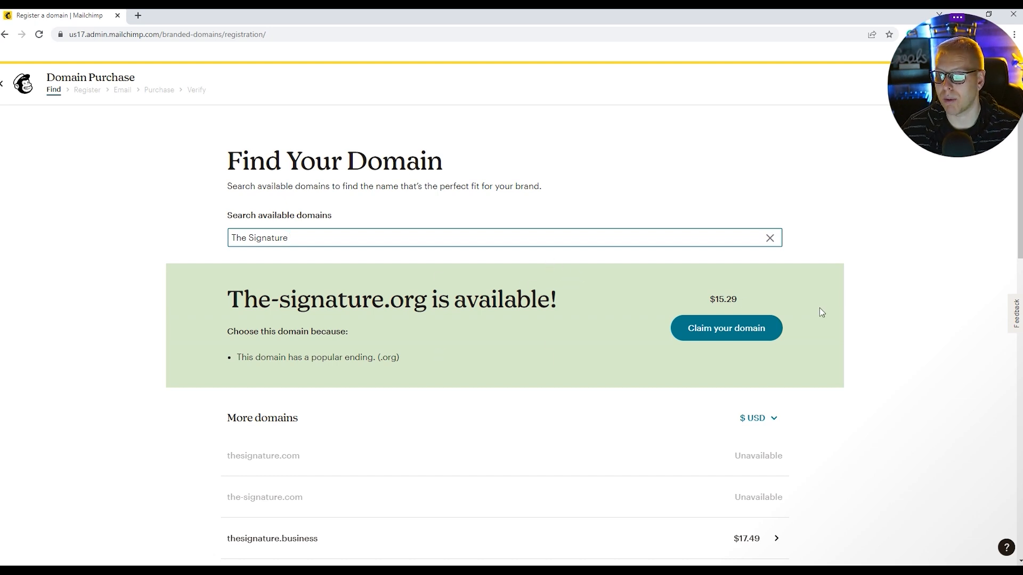
scroll(810, 345, "down", 4)
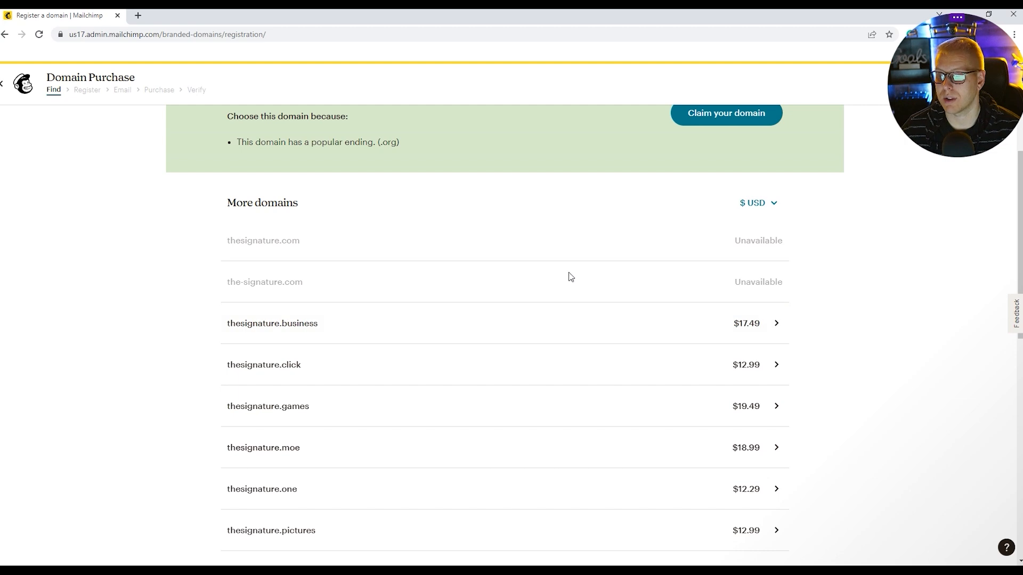
scroll(593, 258, "down", 4)
scroll(577, 293, "up", 3)
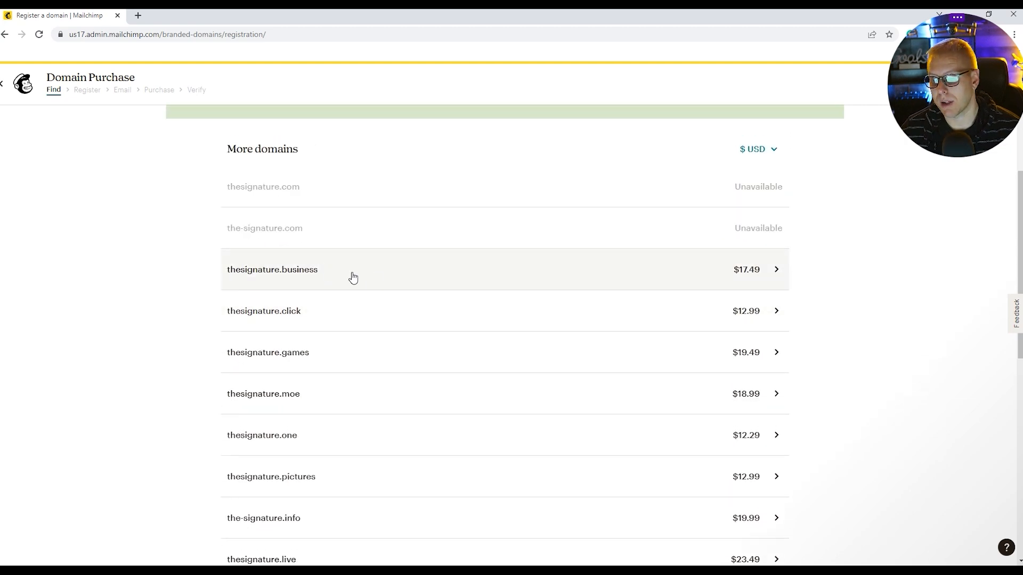
scroll(442, 352, "down", 3)
scroll(435, 361, "down", 7)
scroll(471, 402, "up", 15)
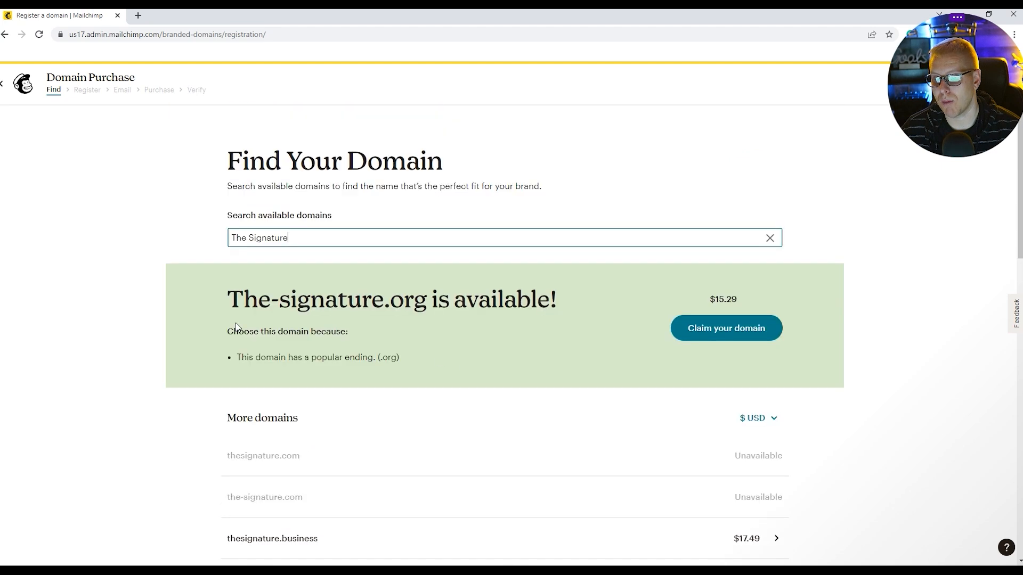
Search available domains for "Thebasictobossacademycoursemasters" and review the offered endings and prices.
left_click_drag(290, 238, 123, 234)
key("BackSpace")
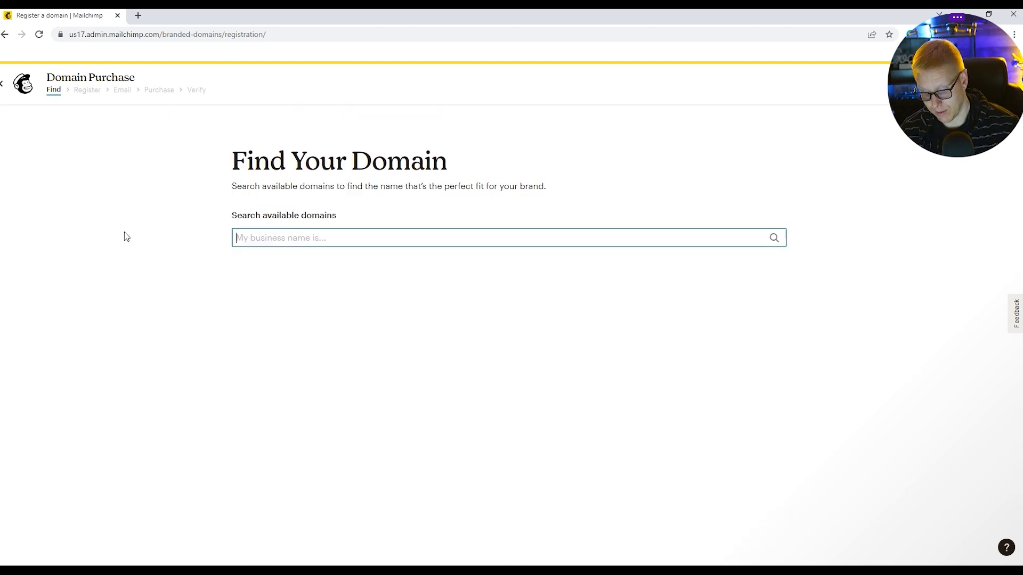
type("The")
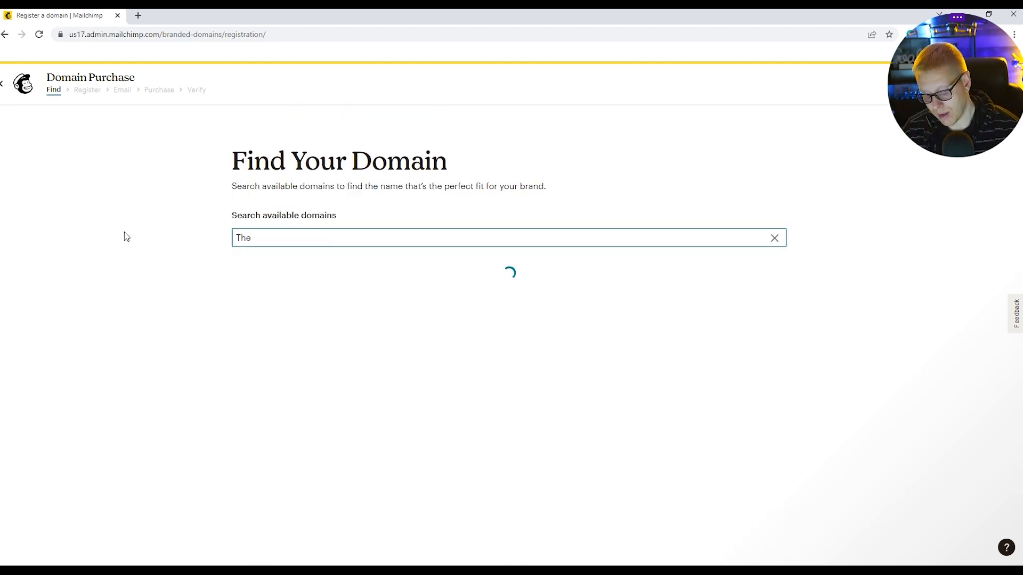
type("basicto")
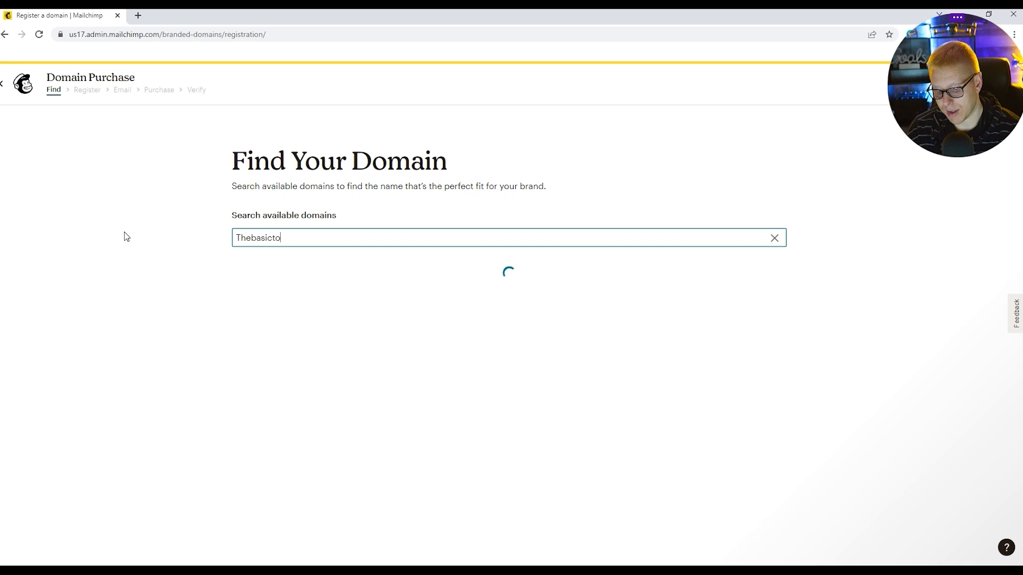
type("boss")
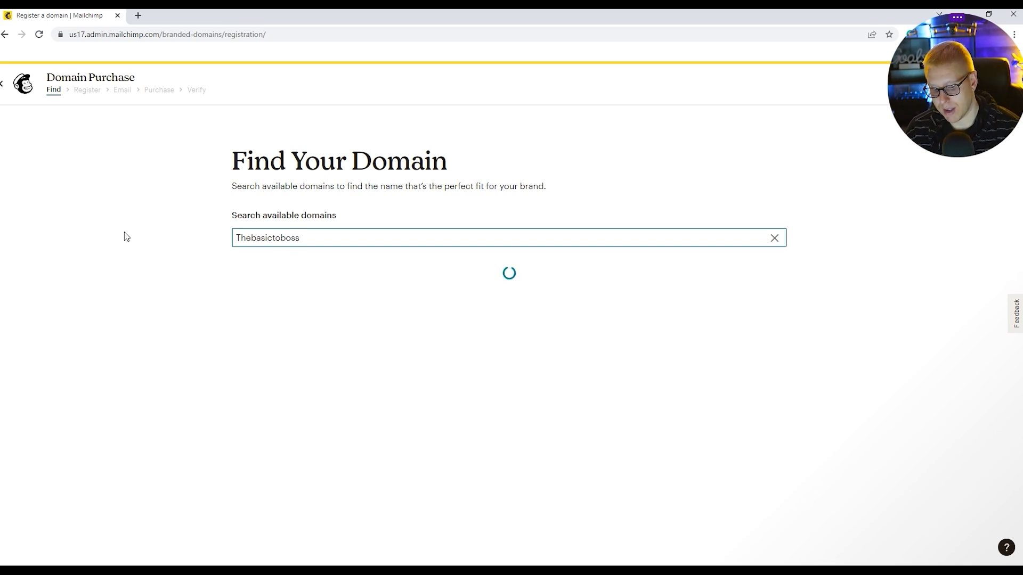
type("academycoursemasters")
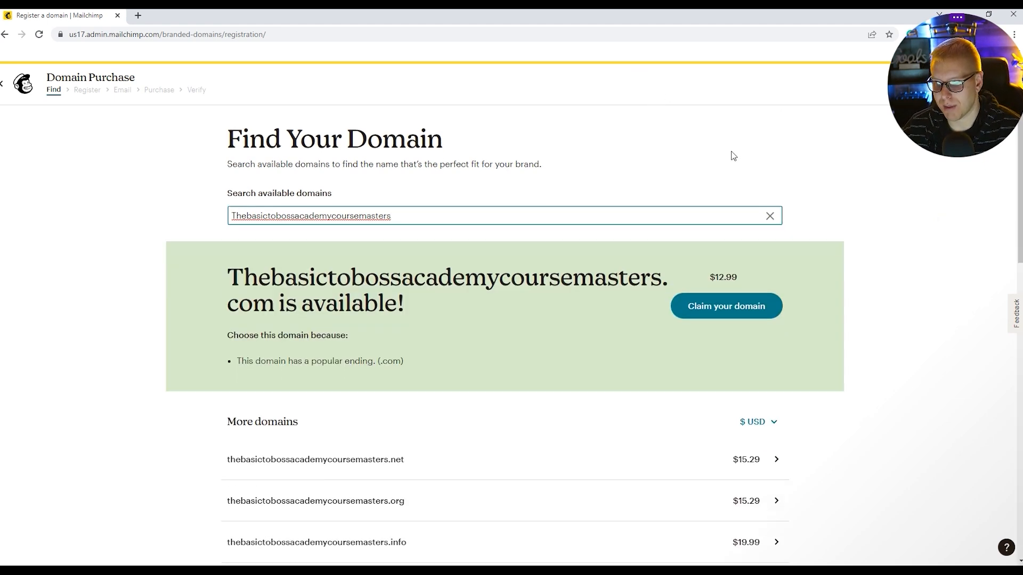
scroll(732, 157, "down", 1)
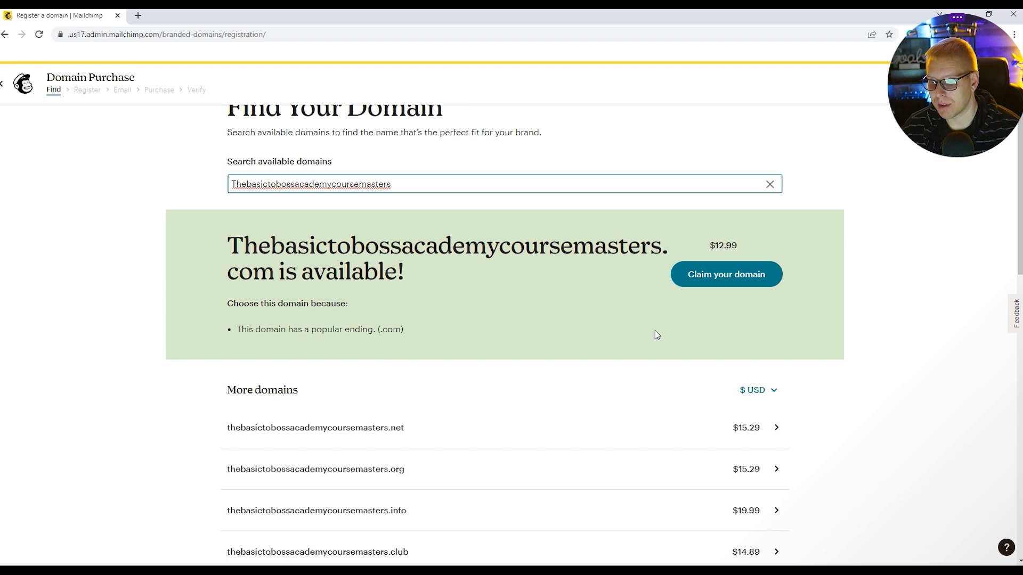
scroll(653, 335, "down", 4)
scroll(661, 341, "up", 5)
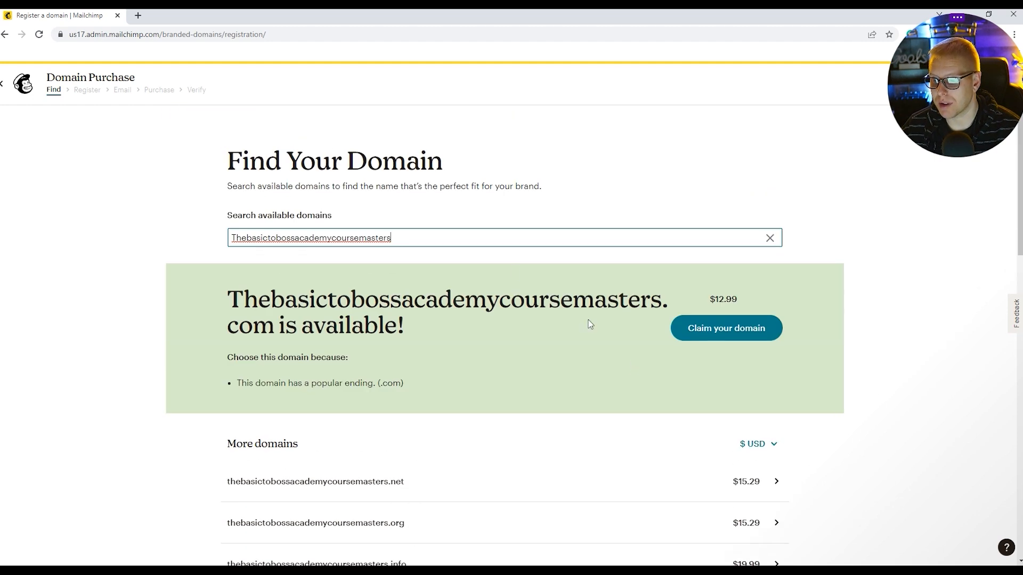
Clear the domain search, exit the domain purchase and examine the custom, email and connected domain sections.
key("BackSpace")
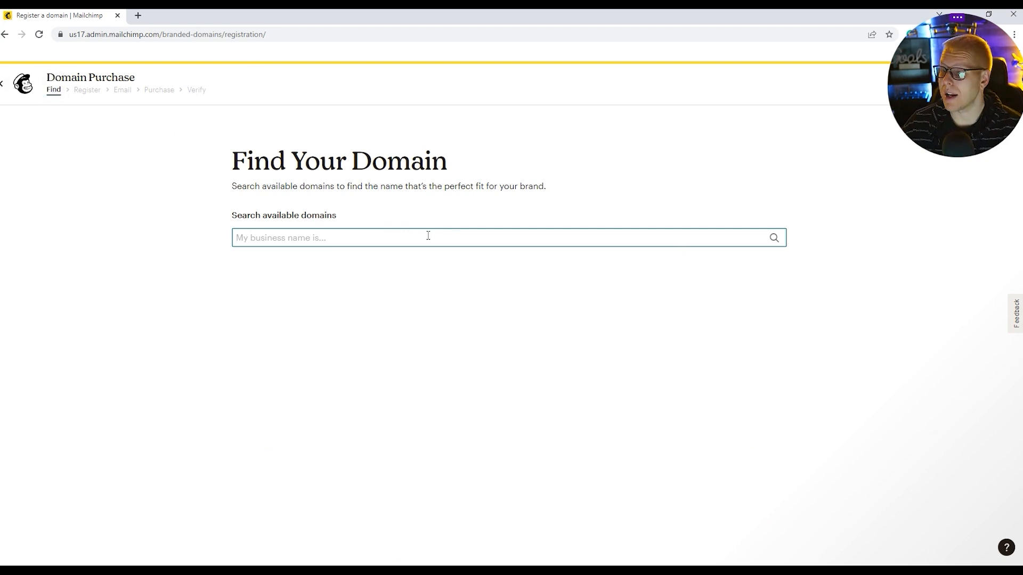
left_click(21, 83)
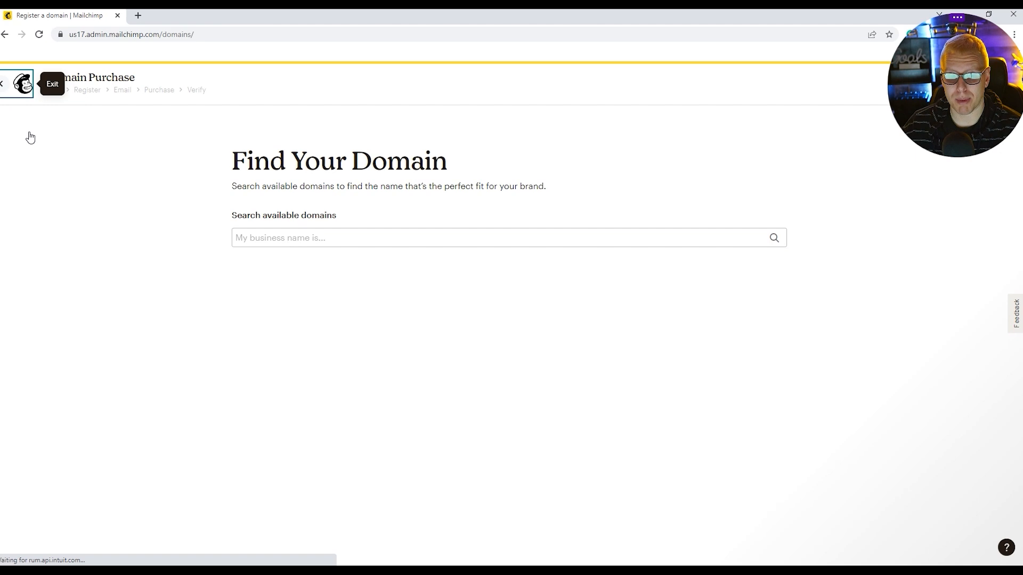
scroll(543, 209, "down", 5)
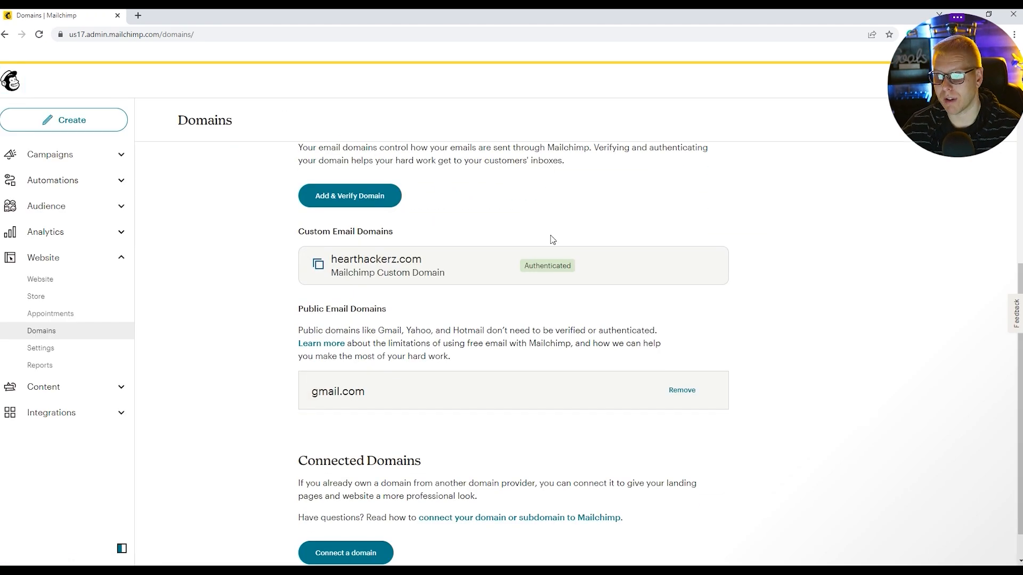
scroll(552, 240, "up", 2)
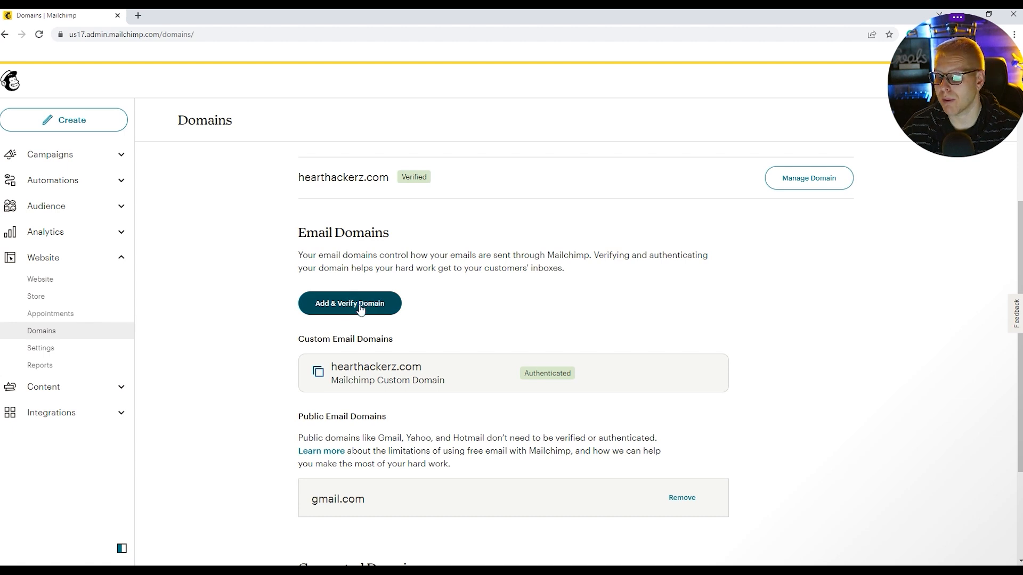
scroll(554, 298, "down", 3)
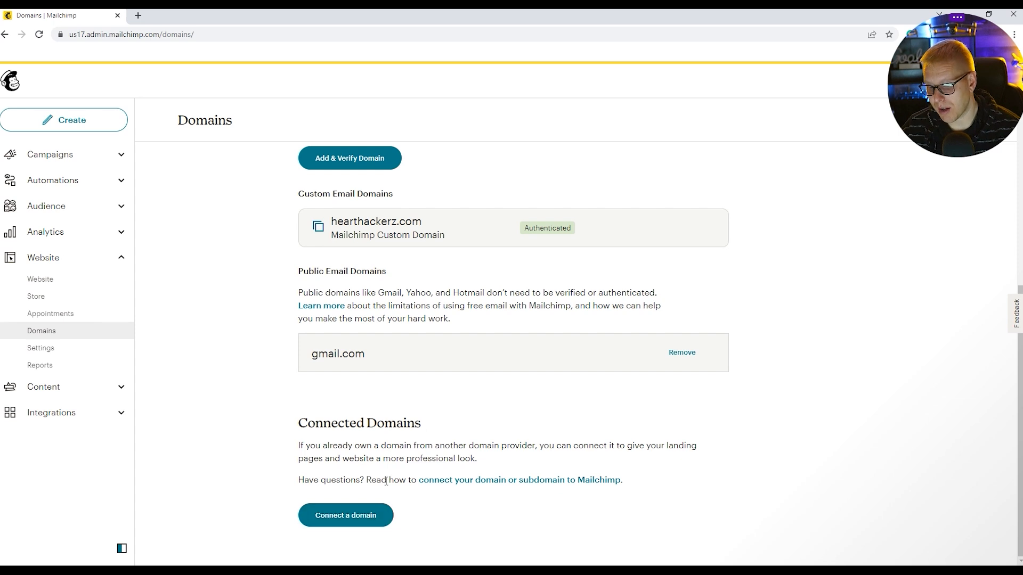
scroll(492, 339, "up", 2)
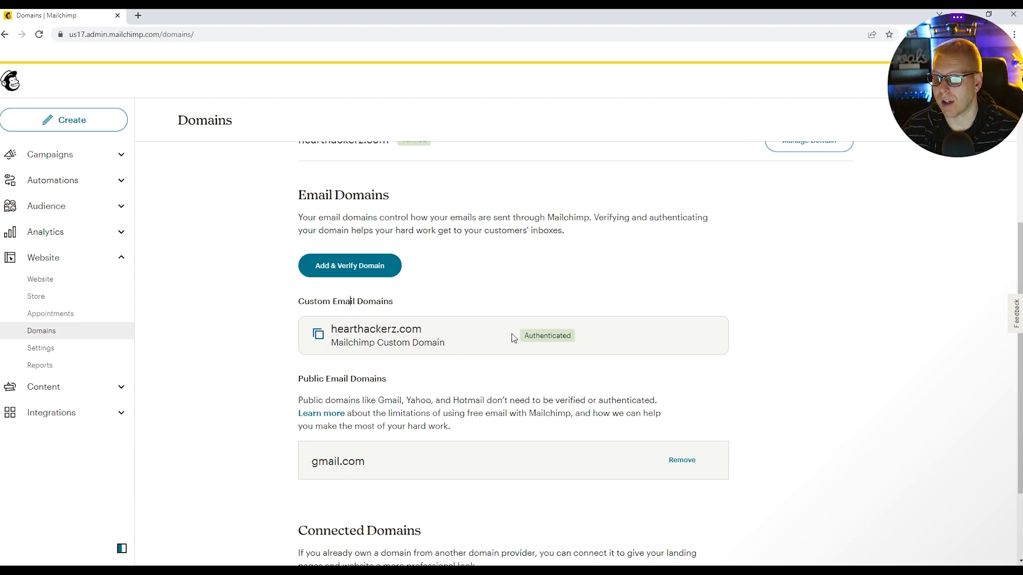
scroll(411, 371, "down", 2)
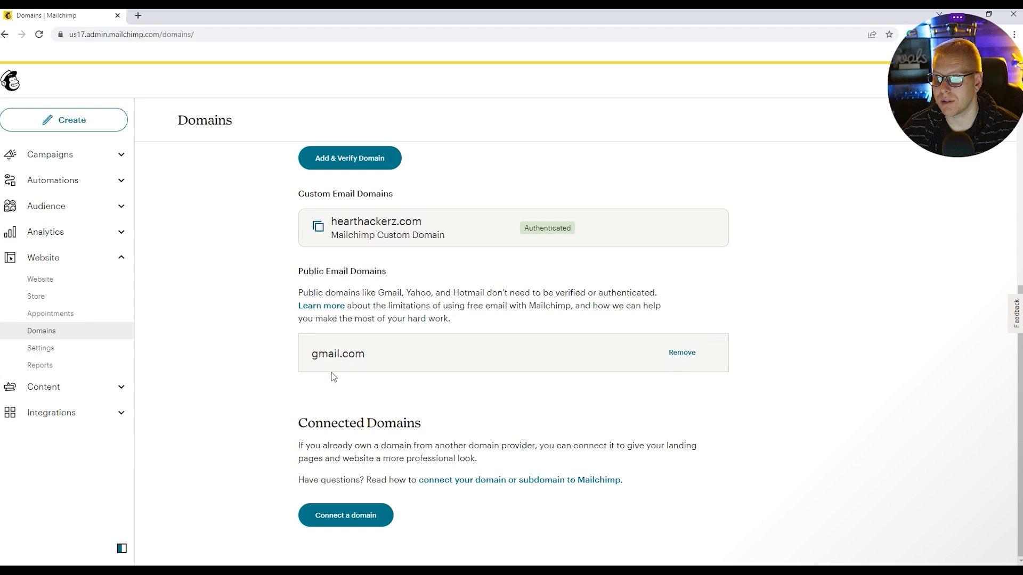
scroll(289, 340, "up", 6)
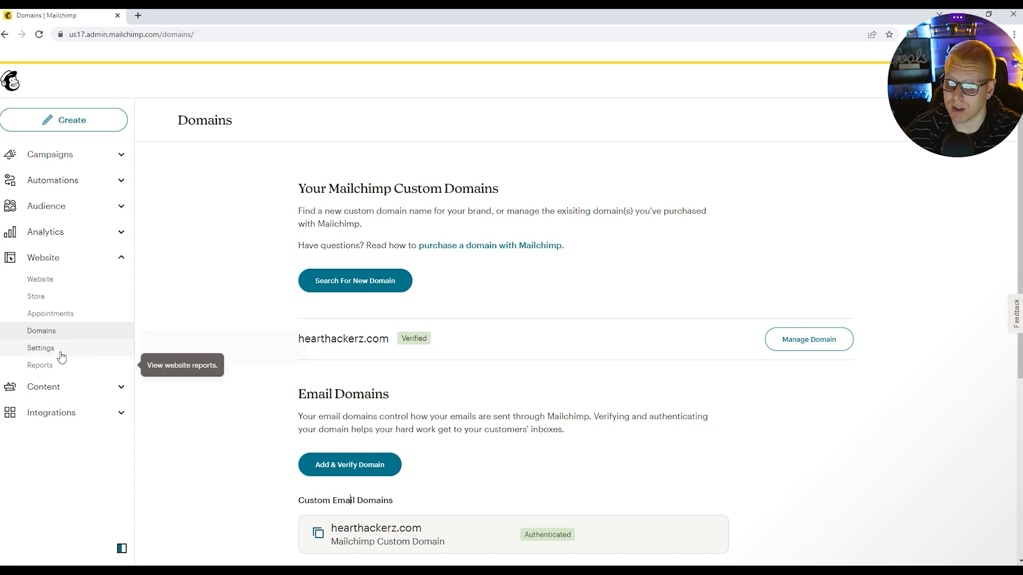
scroll(334, 416, "down", 5)
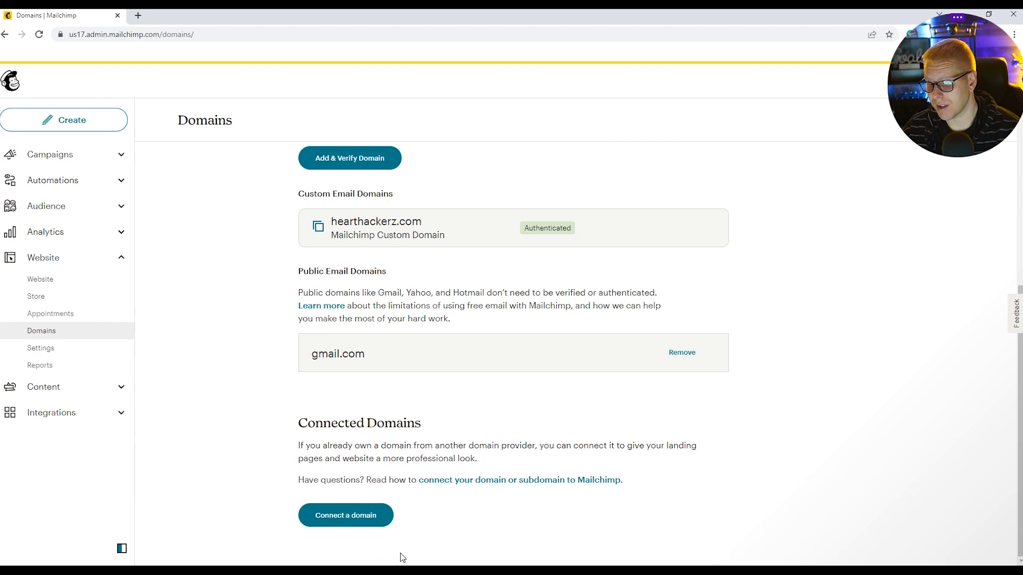
scroll(251, 277, "up", 5)
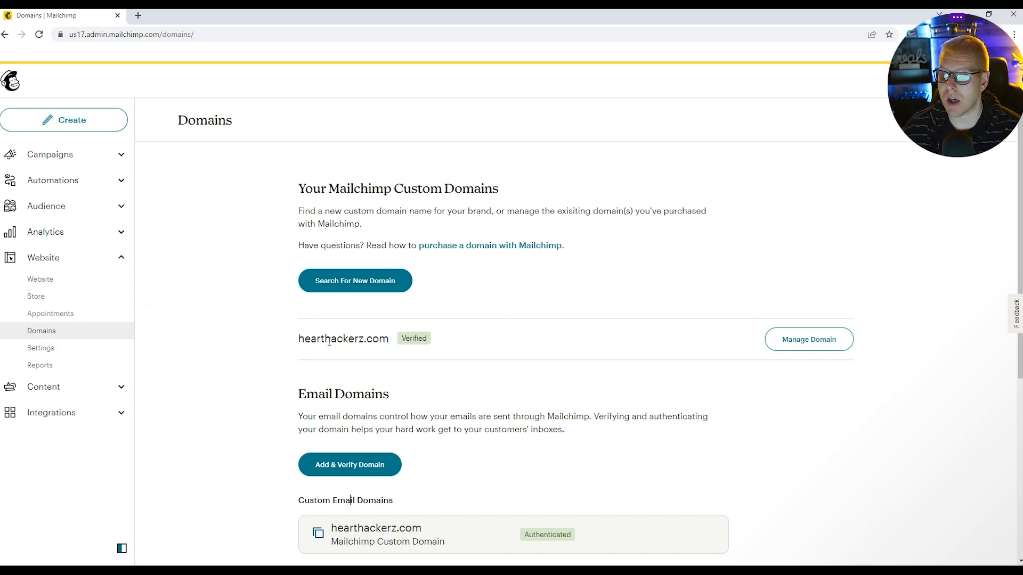
View the Campaigns overview of the account.
left_click(122, 259)
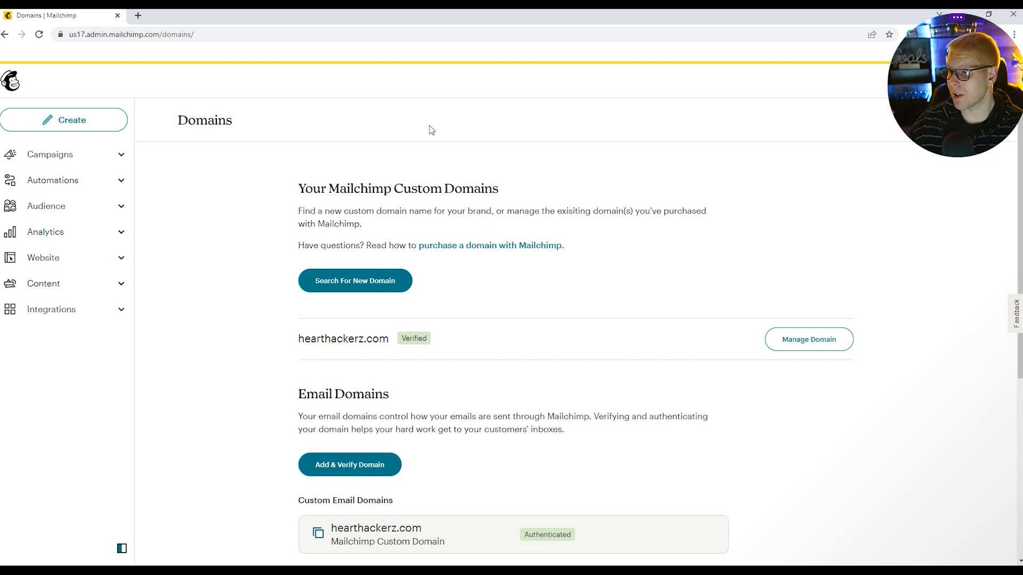
left_click(101, 155)
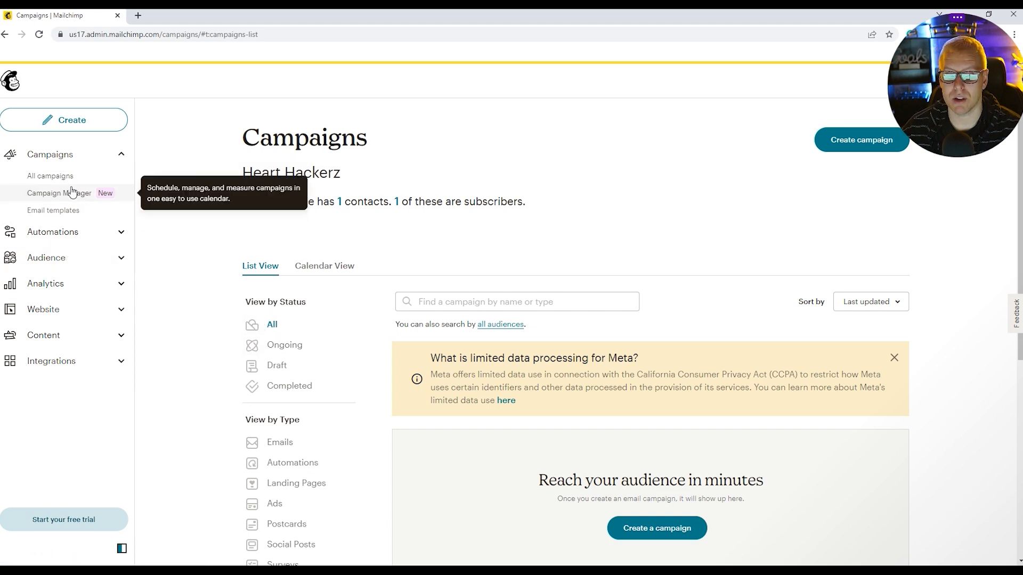
left_click(79, 154)
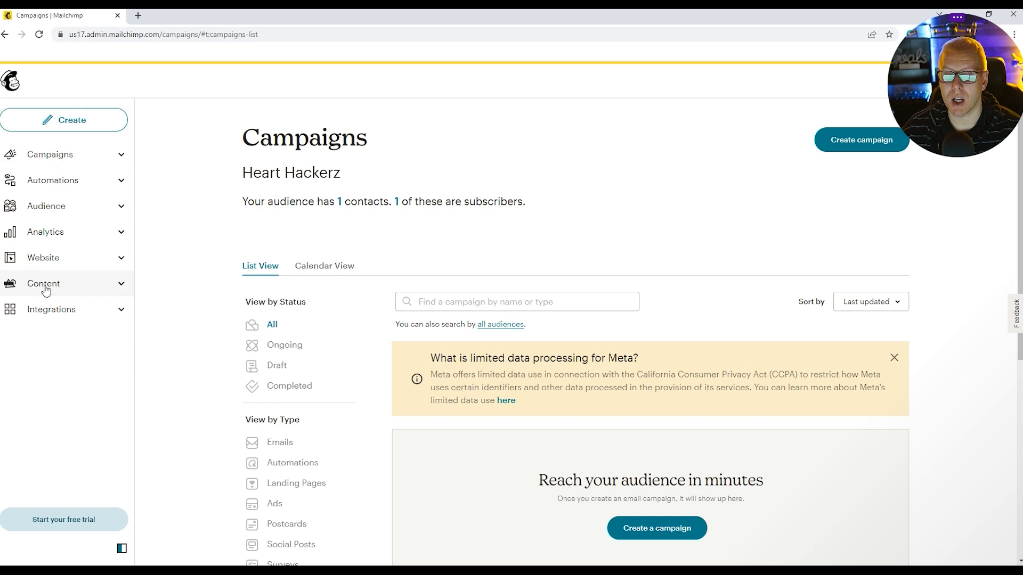
Open the Heart Hackerz website in the site builder and start editing its Home page.
left_click(97, 260)
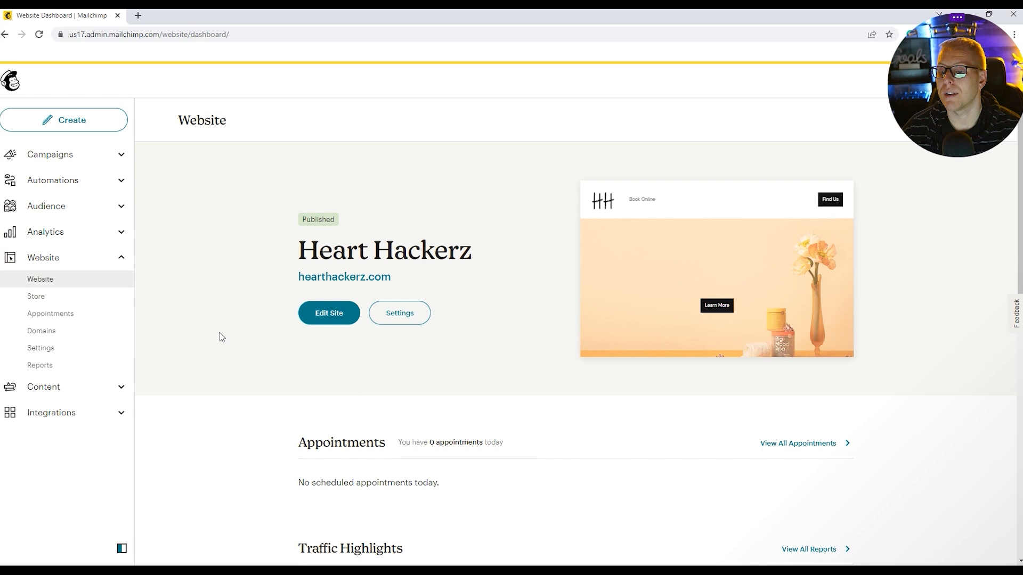
left_click(328, 315)
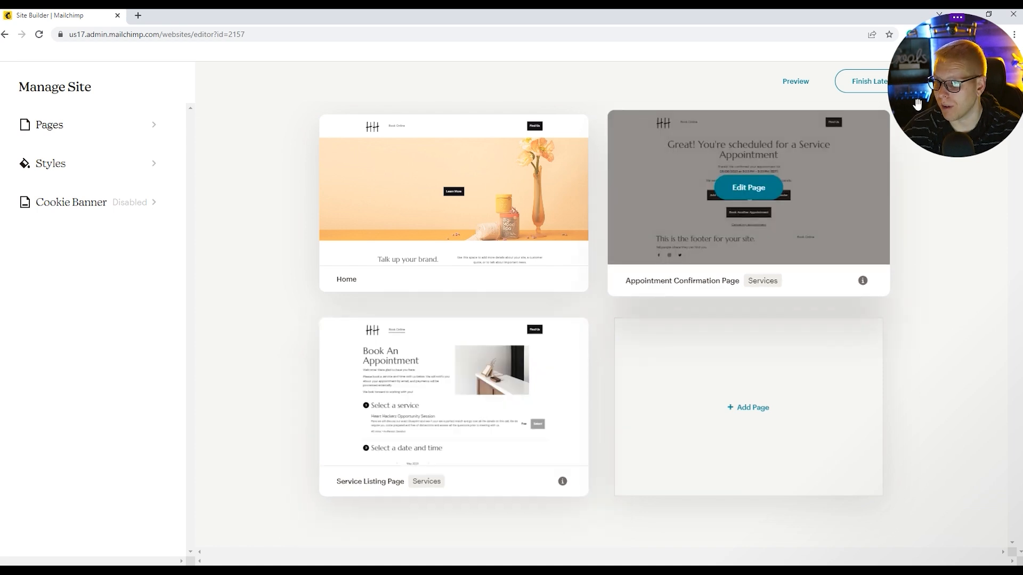
mouse_move(372, 196)
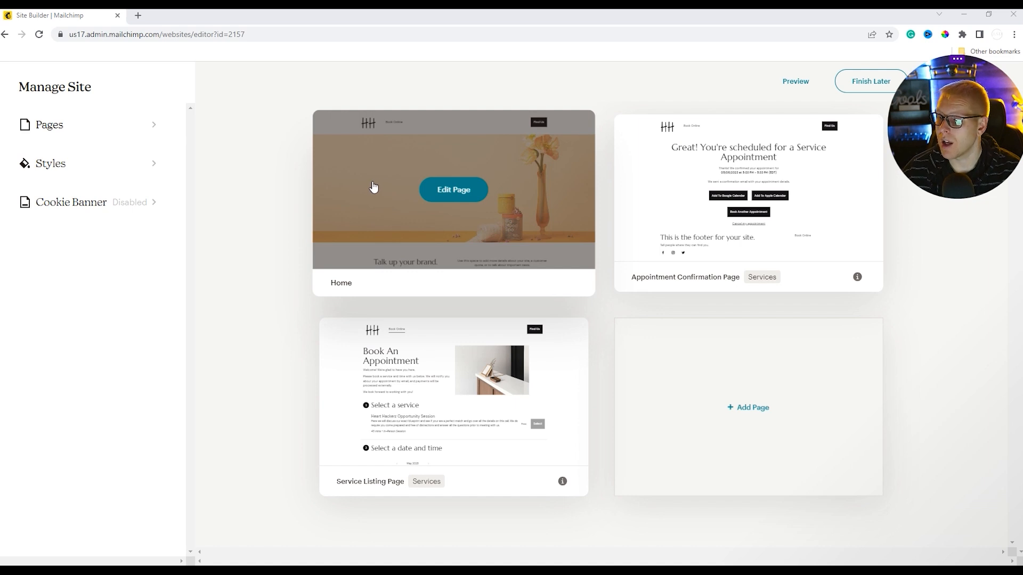
left_click(452, 195)
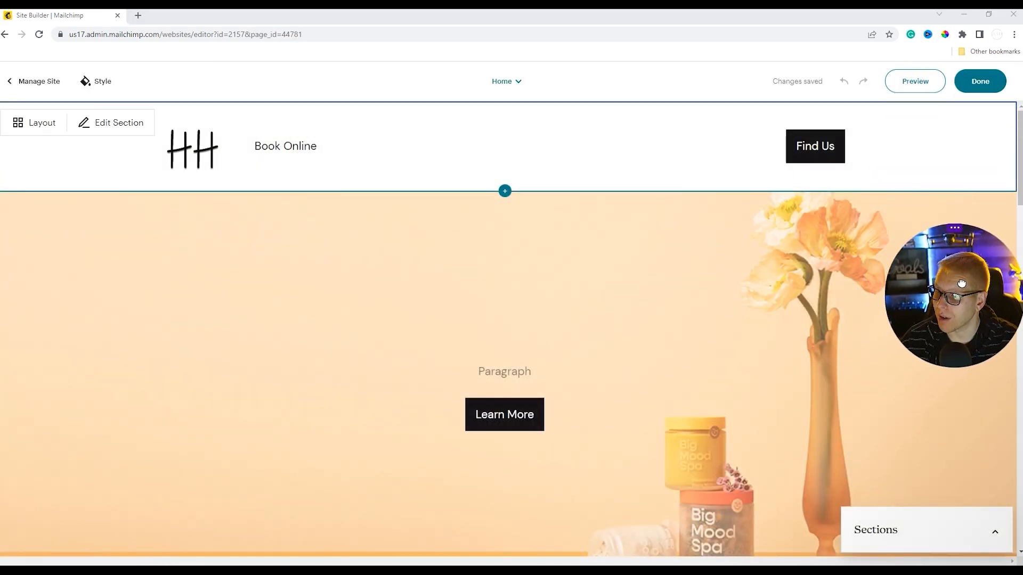
Turn off navigation in the Home page's header section.
left_click(297, 145)
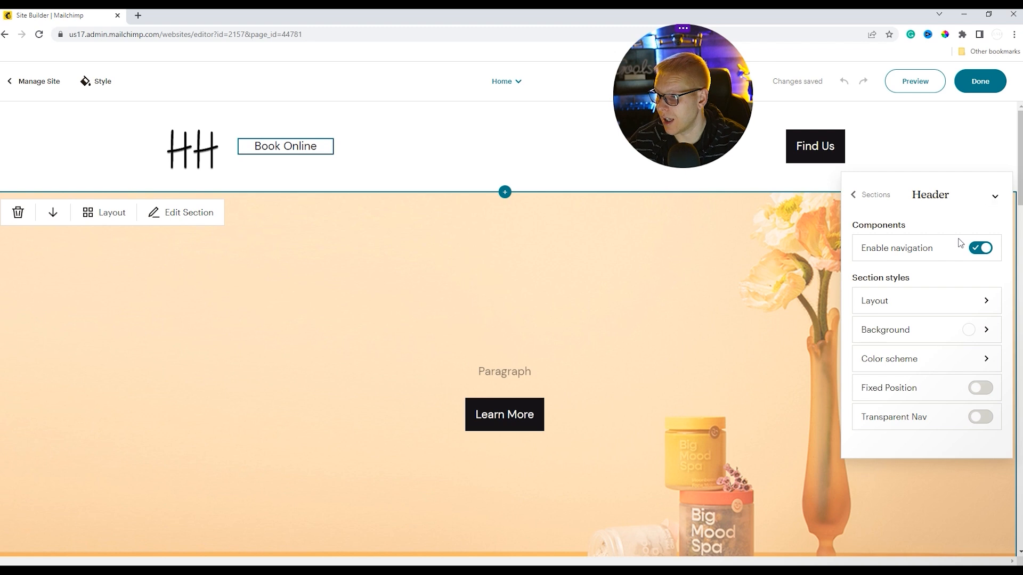
left_click(987, 252)
left_click(987, 251)
left_click(987, 249)
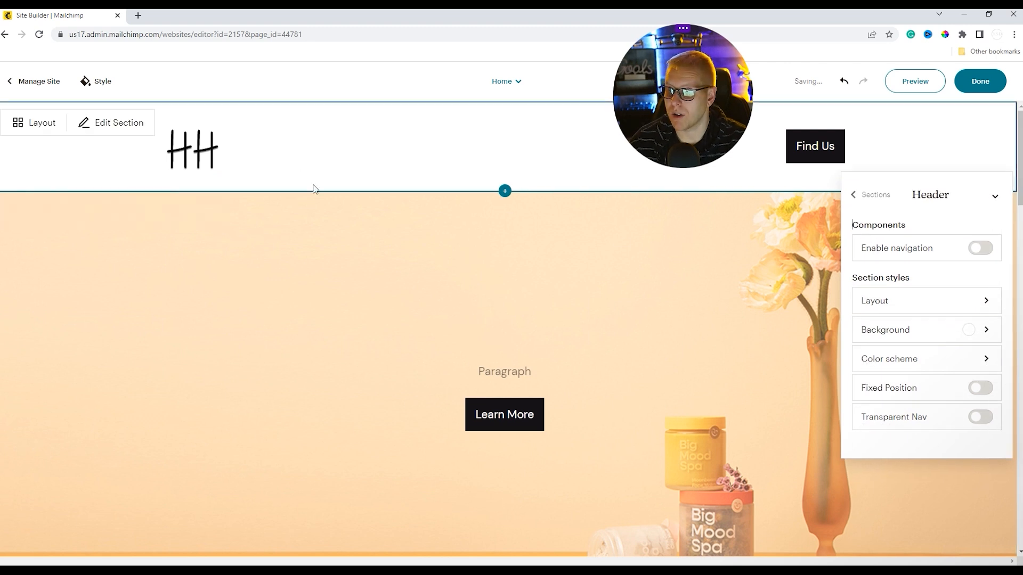
Replace the header logo with another HH image from the Content Studio.
left_click(192, 155)
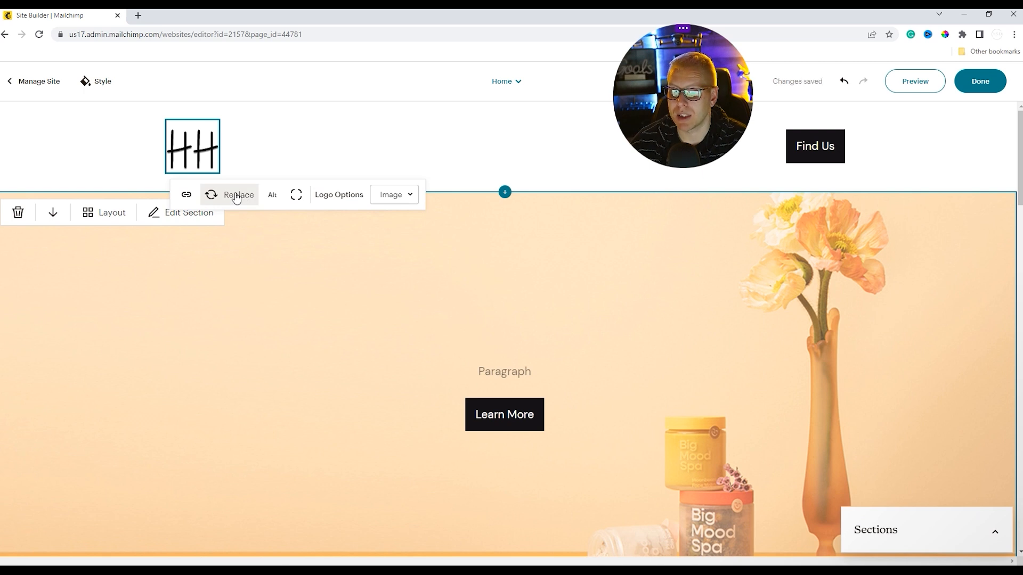
left_click(236, 197)
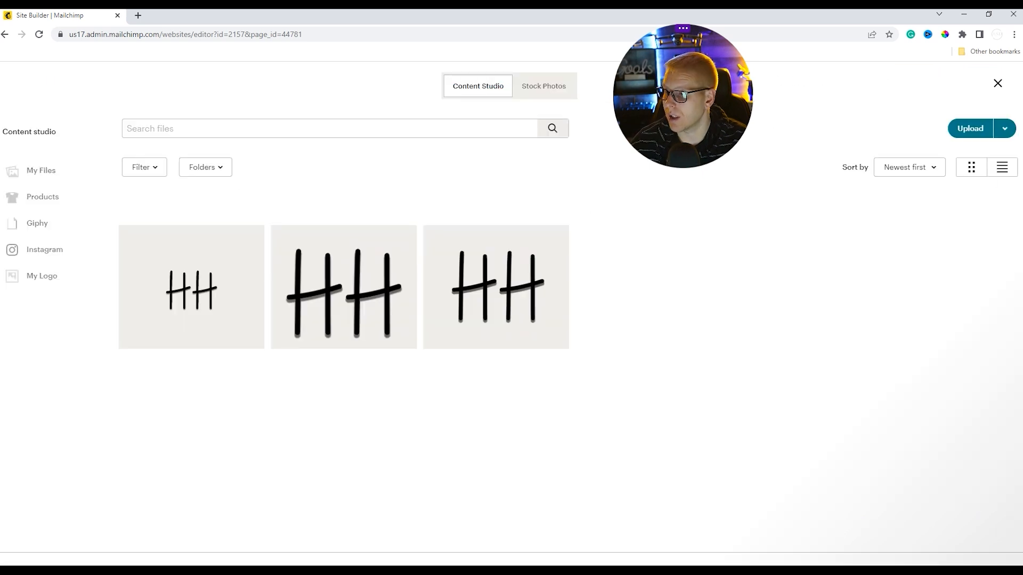
left_click(5, 34)
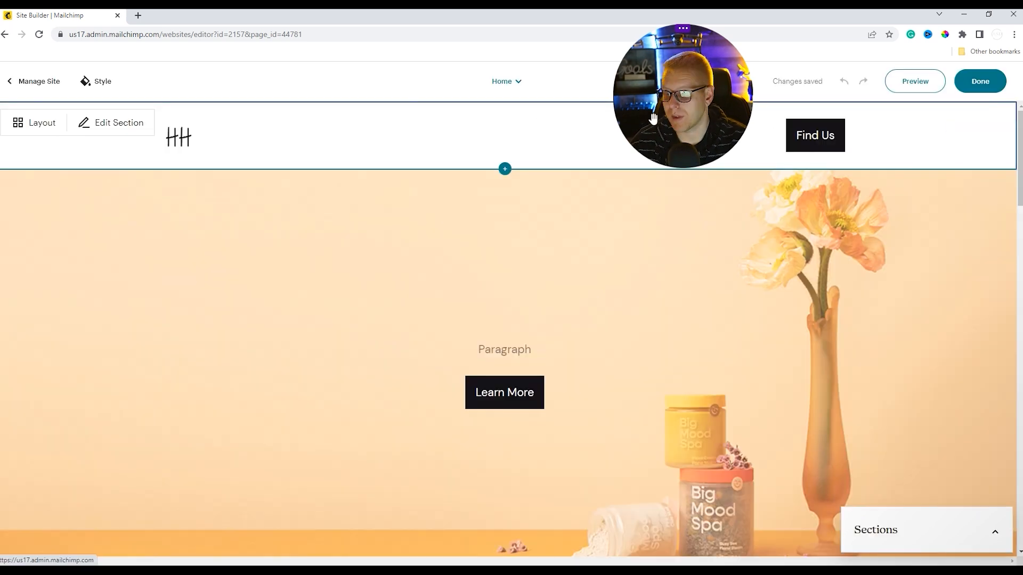
left_click_drag(187, 140, 187, 140)
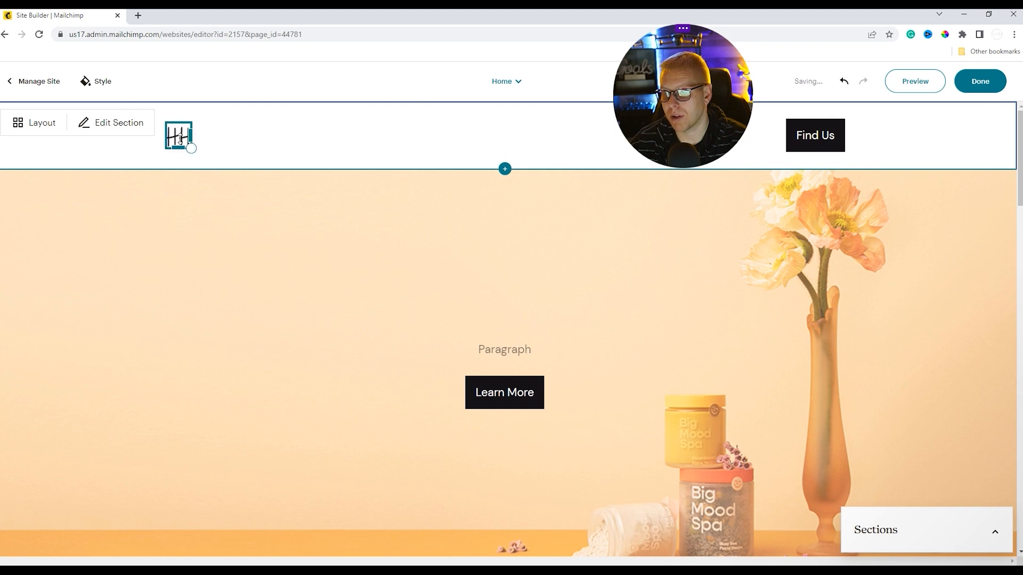
left_click(265, 142)
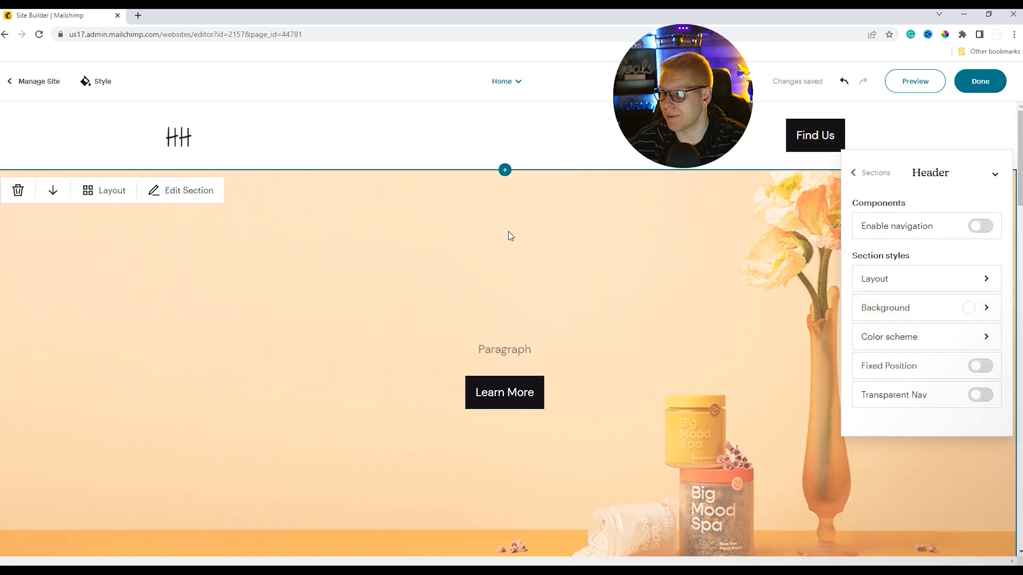
Switch the header logo option from image to text.
left_click(183, 141)
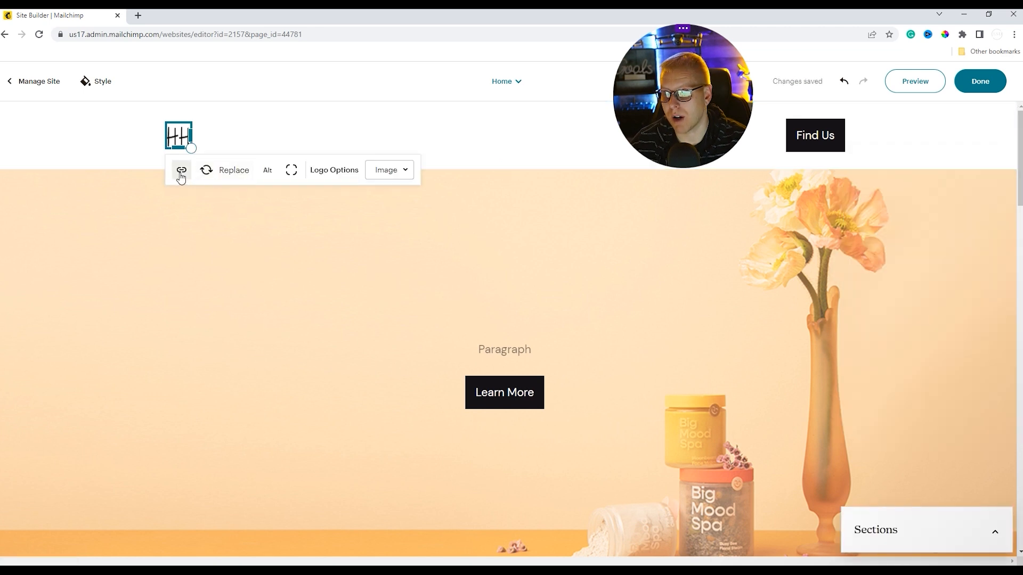
left_click(393, 171)
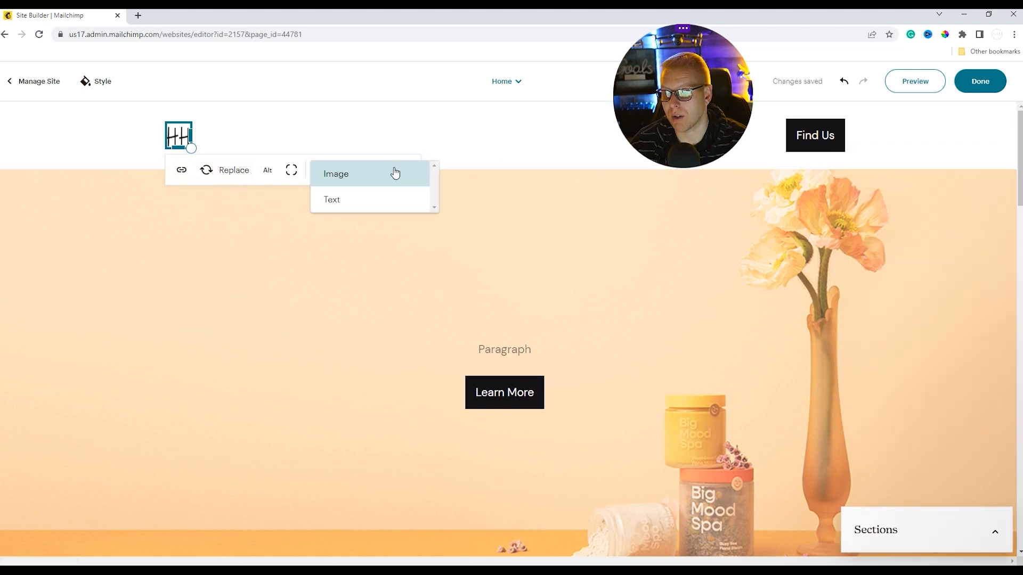
left_click(359, 203)
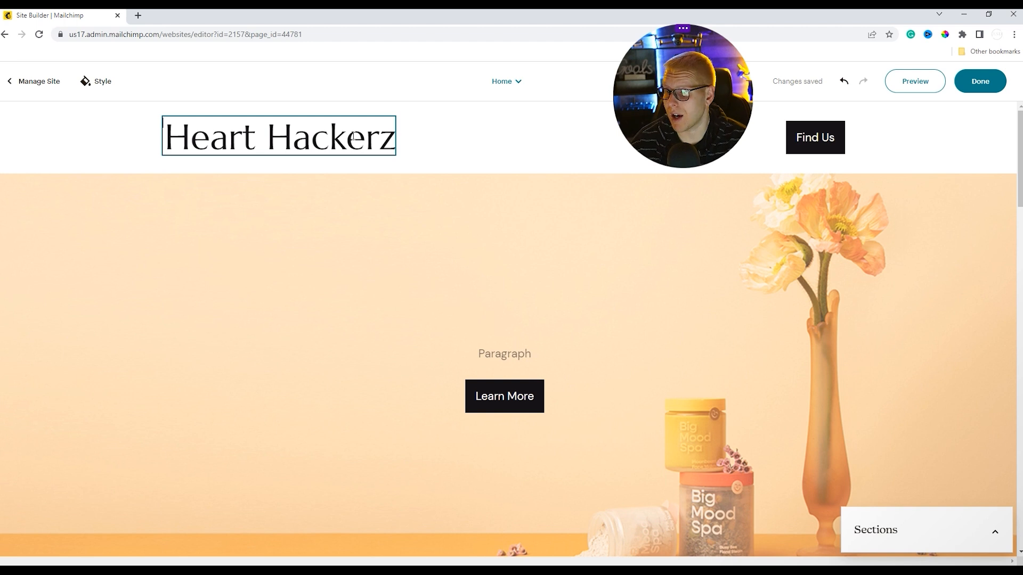
Try the Heading 2 style on the Heart Hackerz header text, and set it back to Heading 1.
left_click(373, 125)
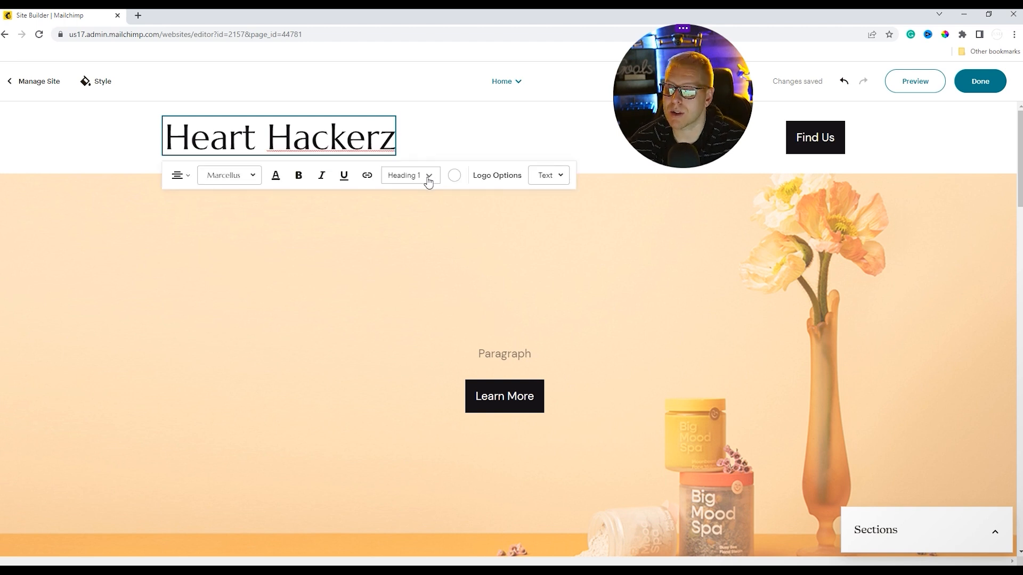
left_click(429, 179)
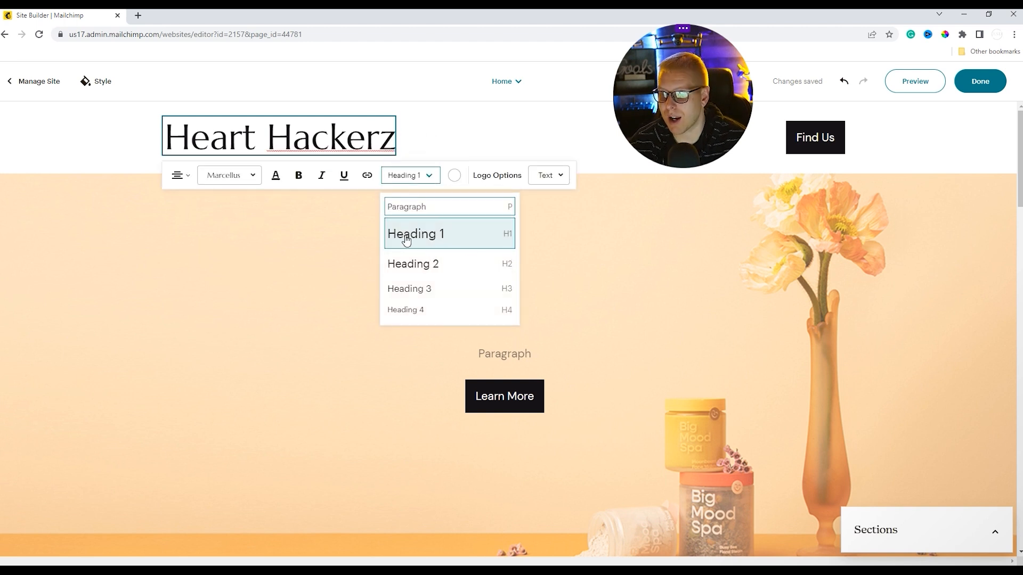
left_click(453, 265)
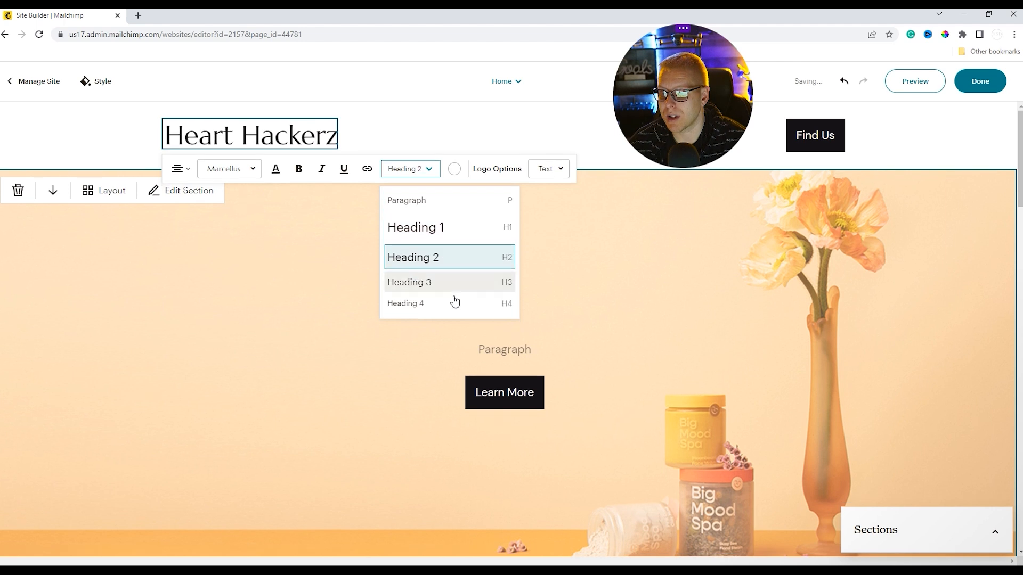
left_click(430, 175)
left_click(423, 169)
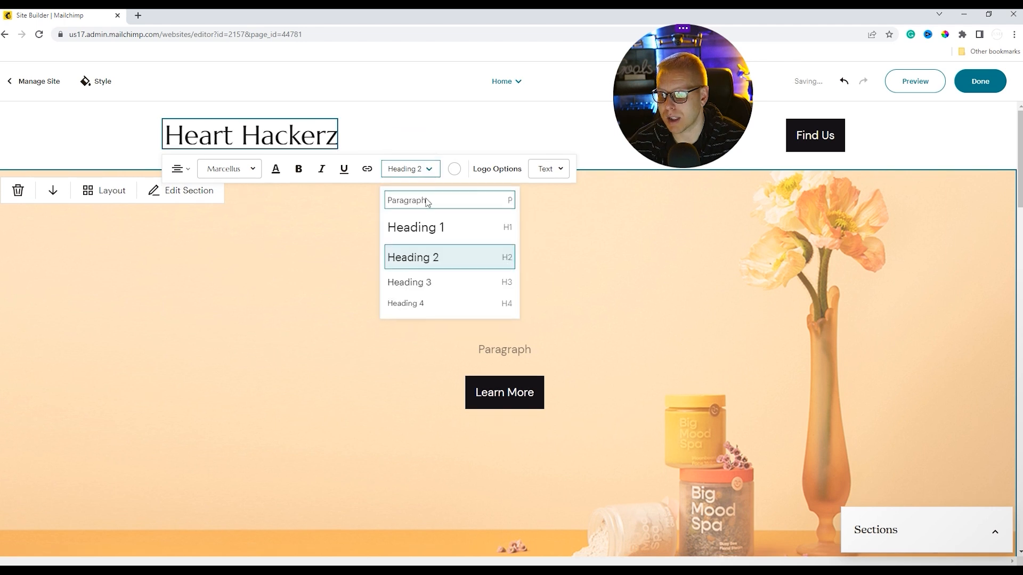
left_click(418, 228)
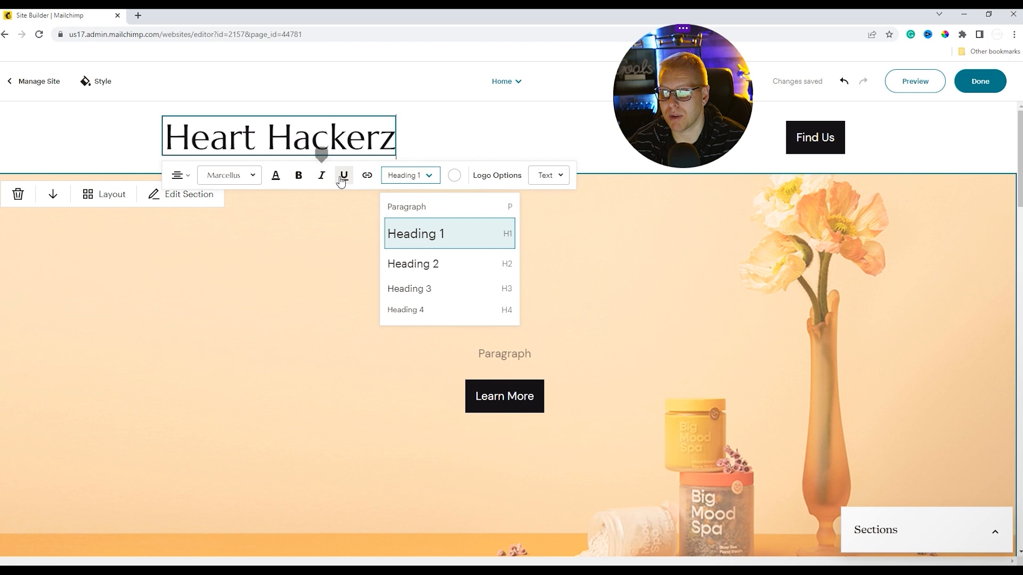
Look at the header text's alignment options and switch the logo option back to image.
left_click(179, 176)
left_click(179, 176)
left_click(554, 181)
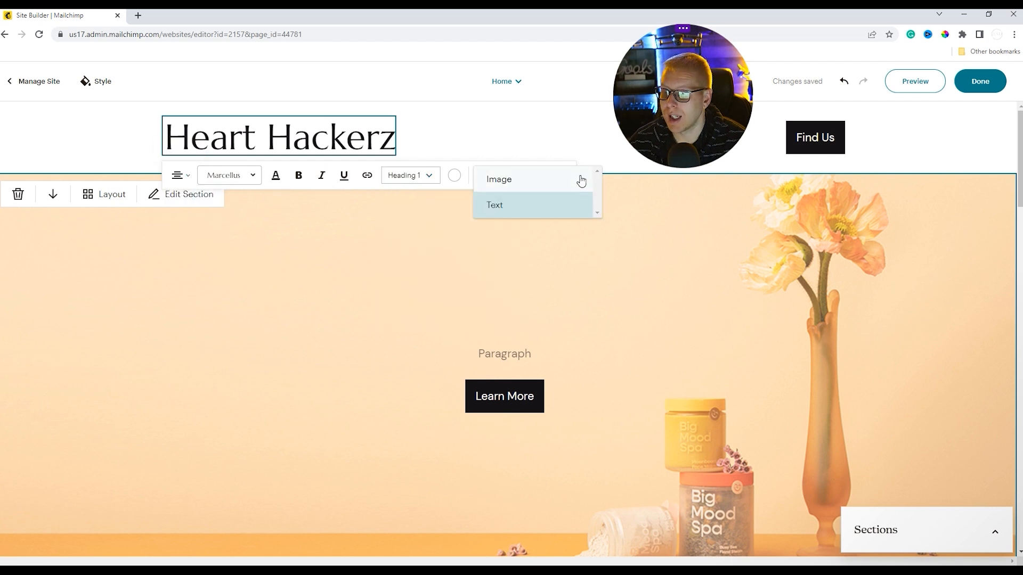
left_click(507, 178)
Resize the HH logo image in the header so that it is moderately larger.
left_click(182, 140)
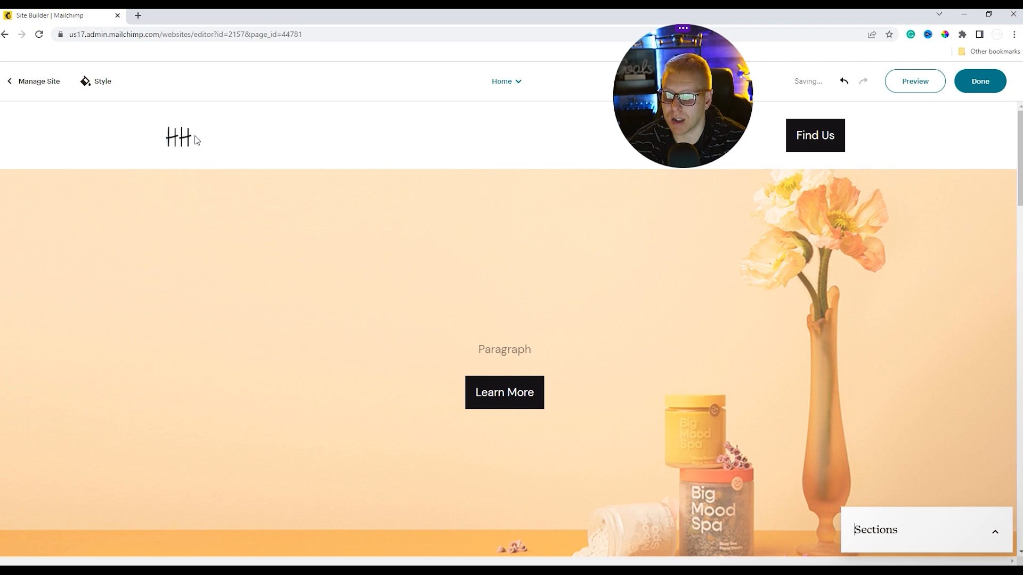
left_click(188, 166)
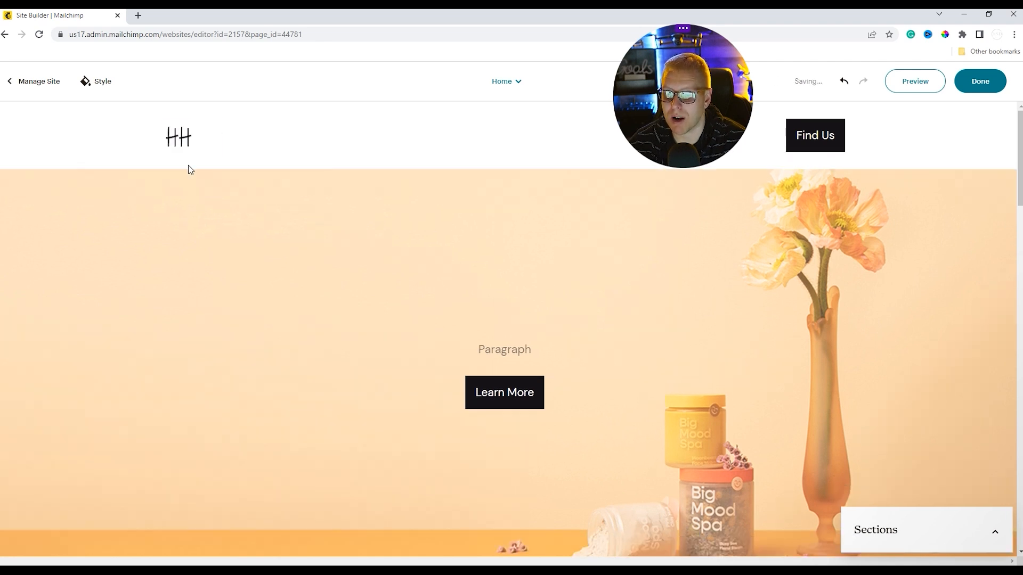
left_click(175, 136)
left_click_drag(178, 148, 183, 171)
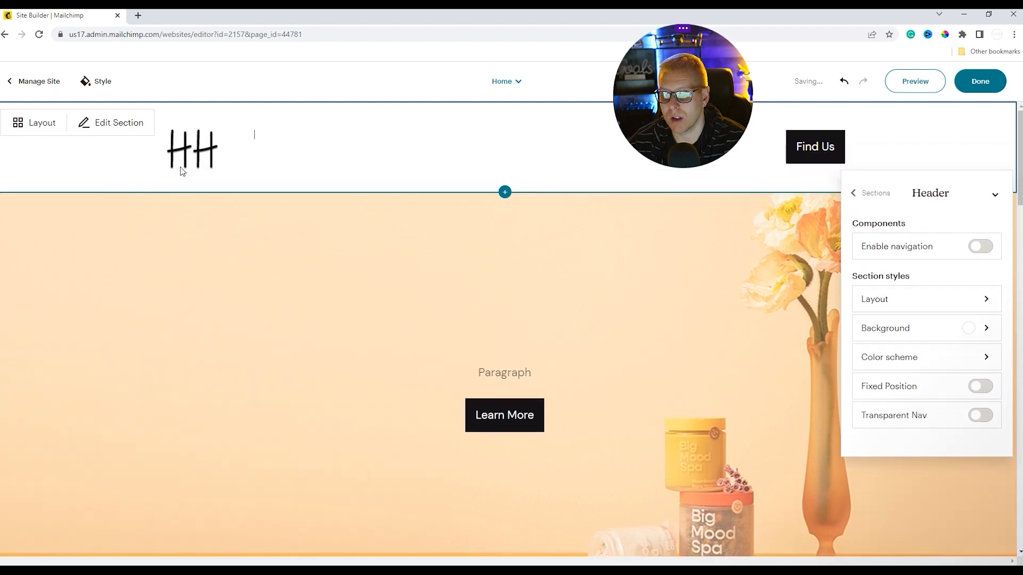
left_click_drag(194, 133, 570, 450)
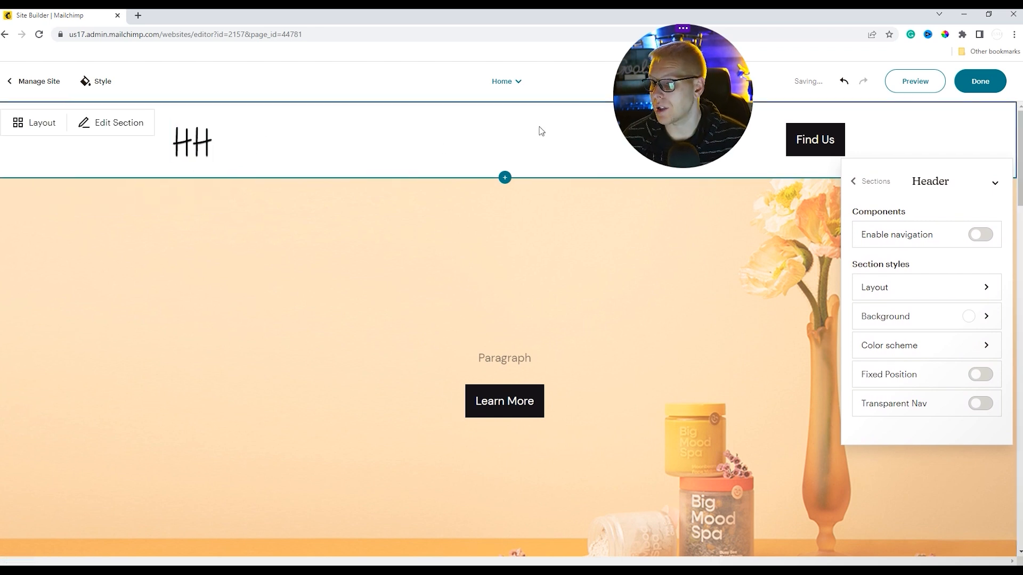
Delete the Find Us button from the header.
left_click(994, 182)
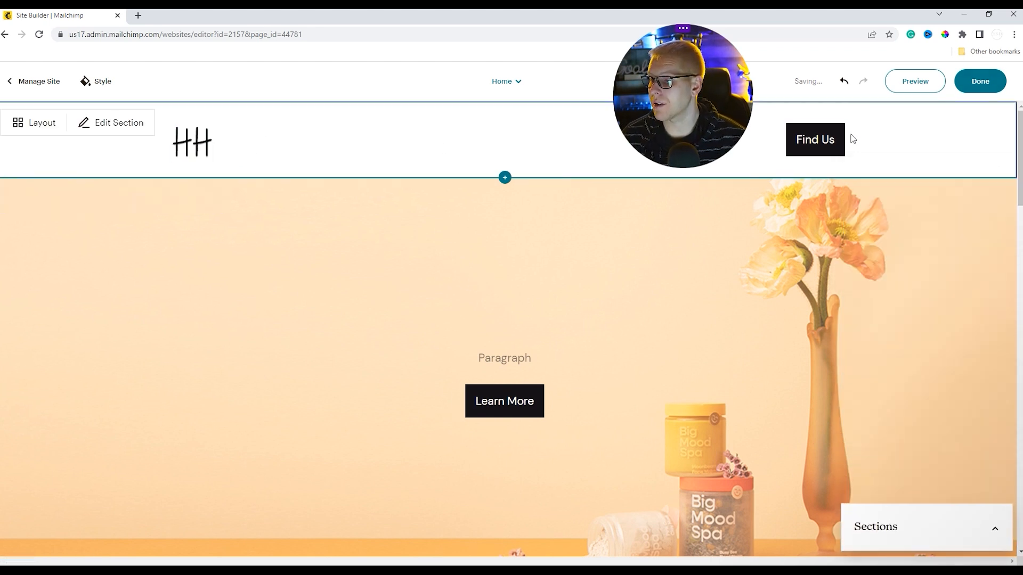
left_click(833, 137)
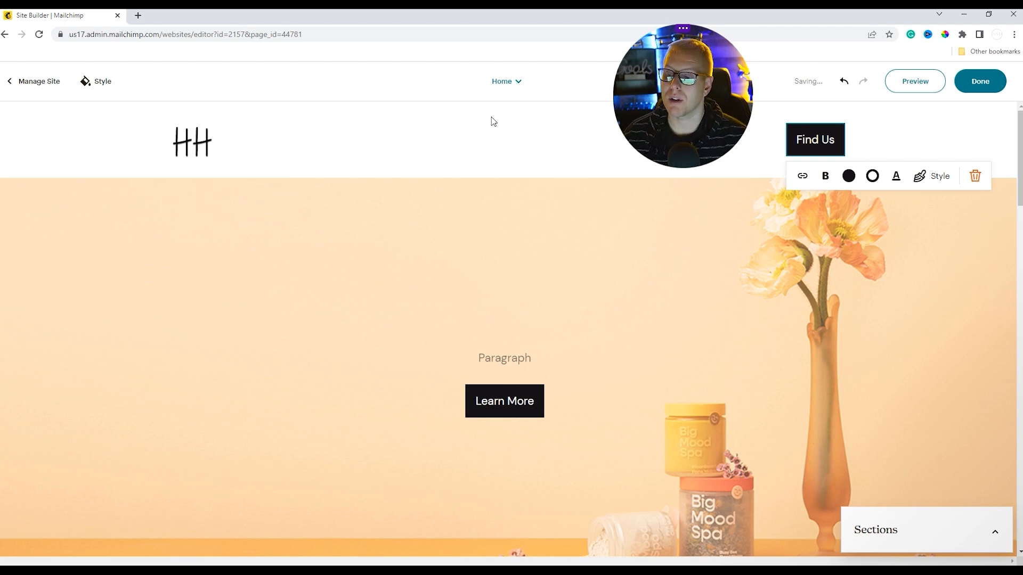
left_click(975, 177)
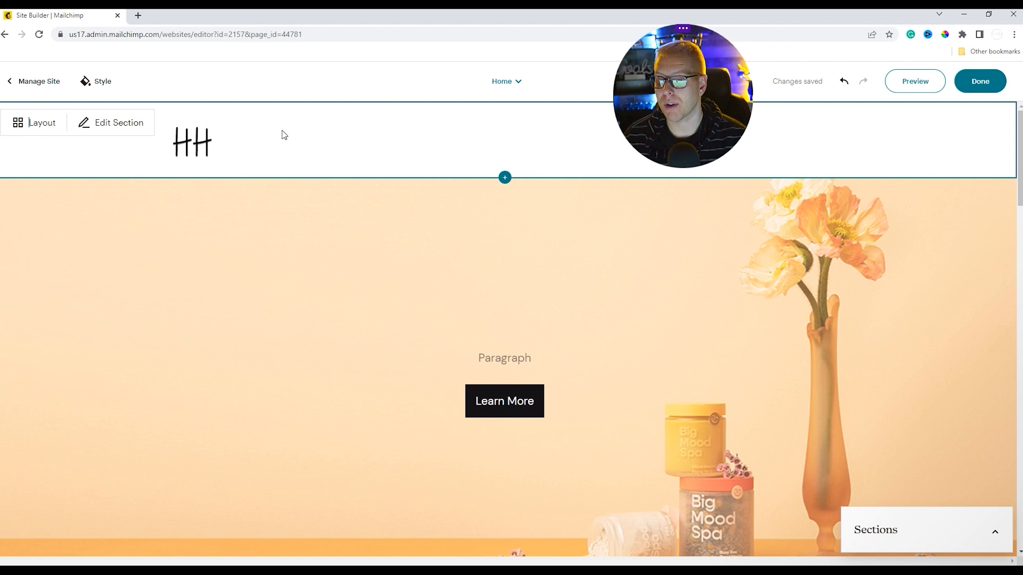
Start editing the Intro section's background and browse the Content Studio for a background image.
scroll(325, 304, "down", 2)
scroll(326, 304, "up", 2)
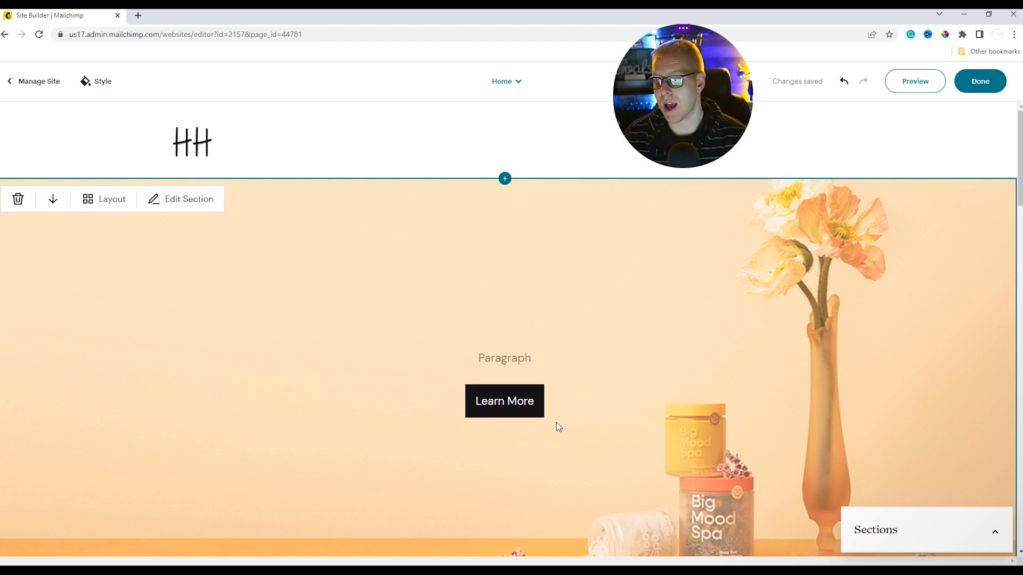
left_click(194, 201)
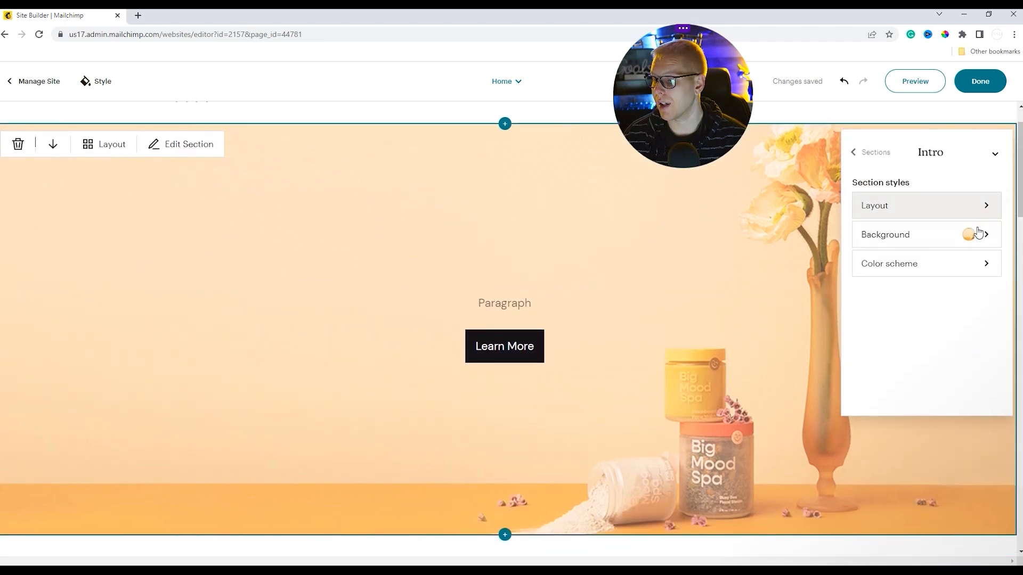
left_click(927, 235)
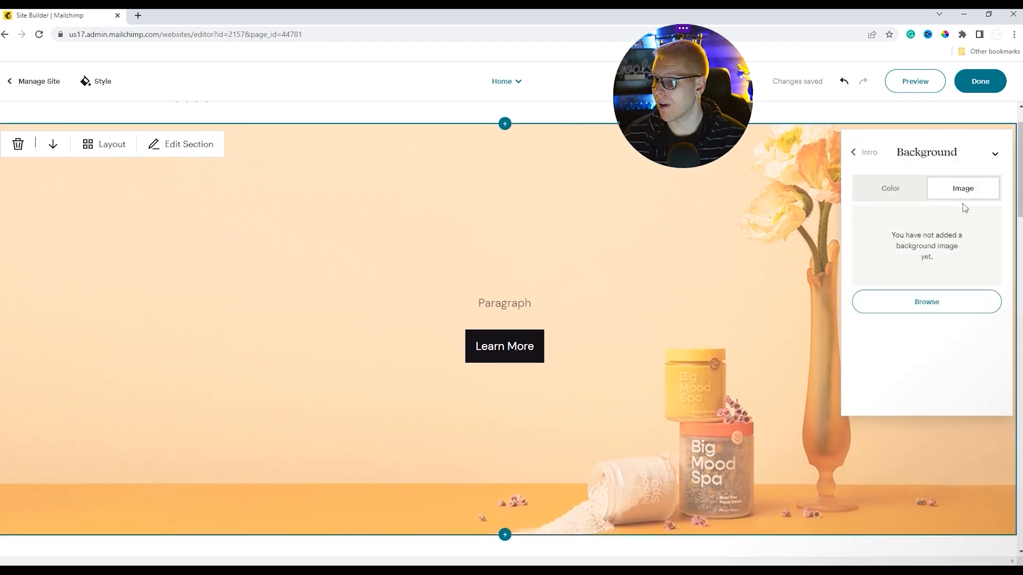
left_click(976, 193)
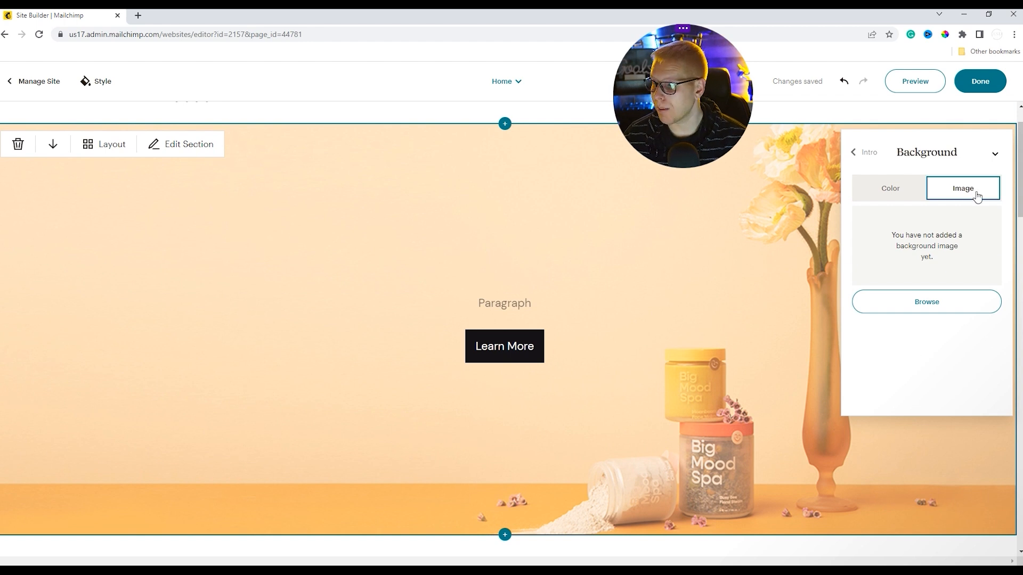
left_click(925, 298)
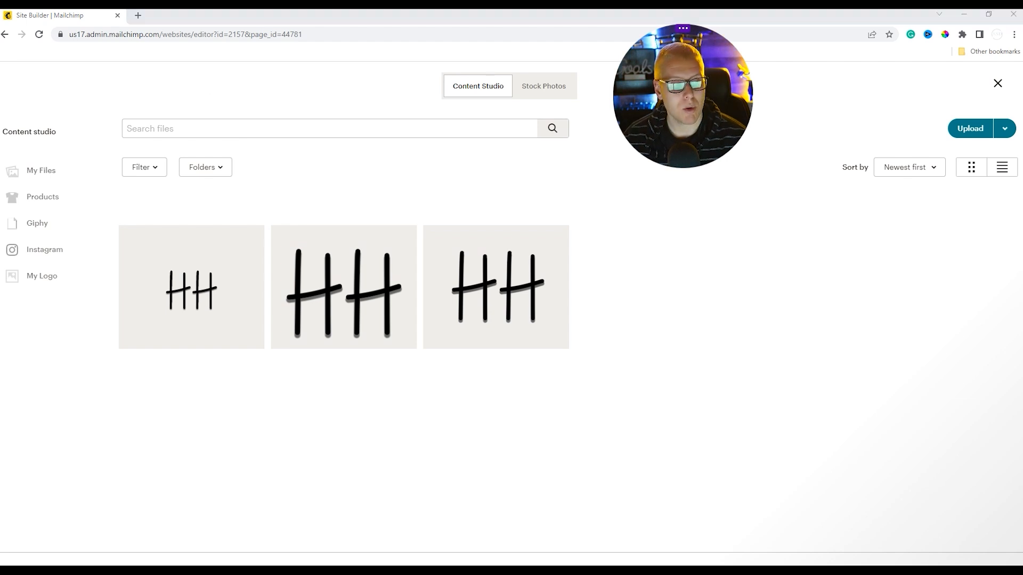
Switch to Envato Elements in a new browser tab and search all items for "dating".
left_click_drag(448, 564, 266, 16)
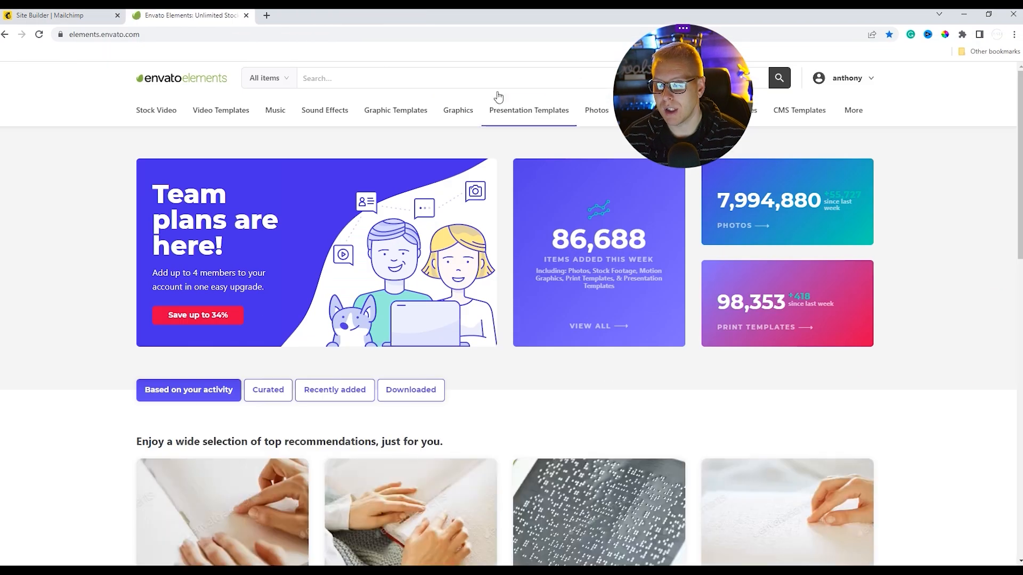
left_click(385, 76)
type("datin")
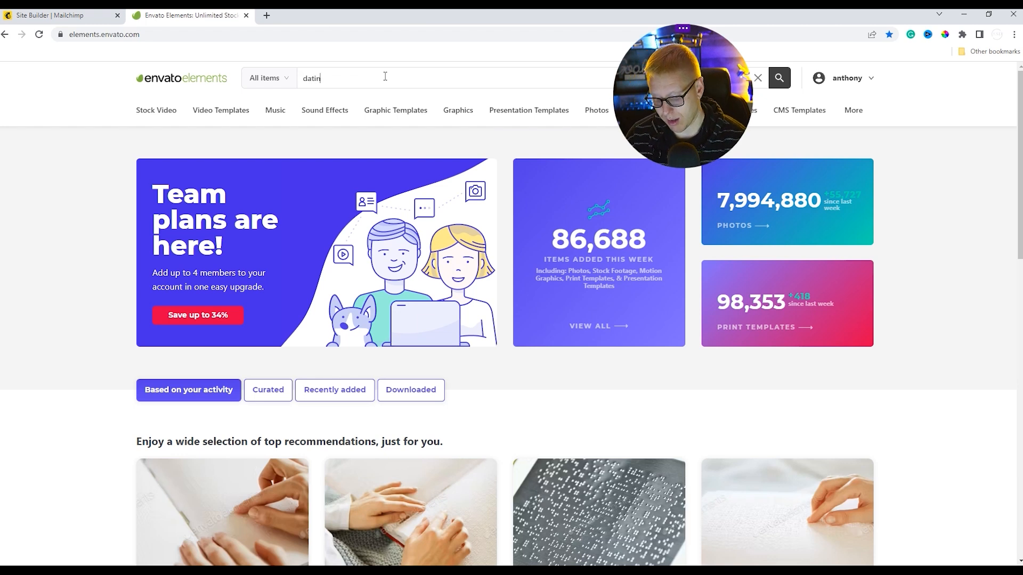
type("g")
key("Return")
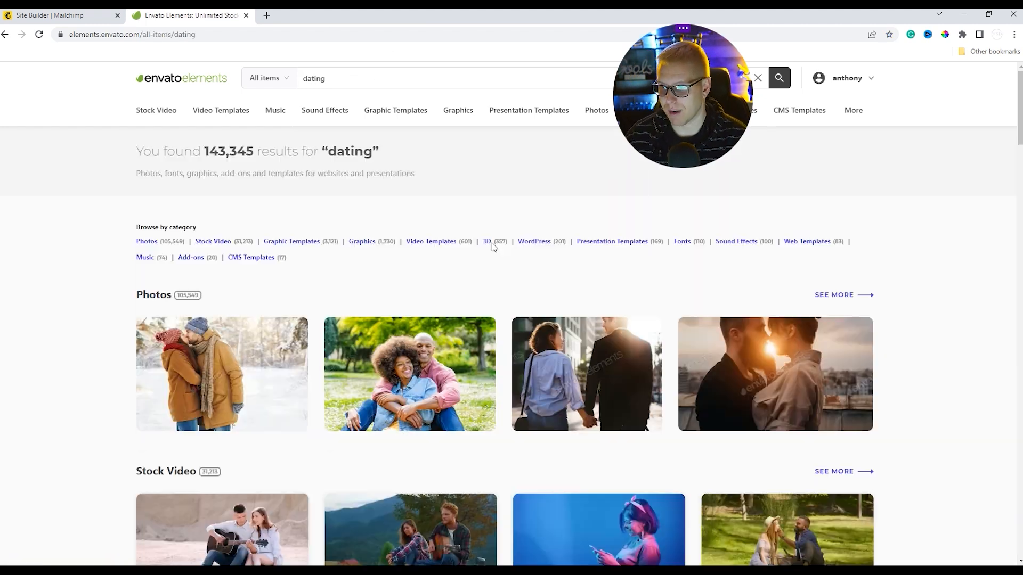
Download the photo "Young couple kissing during evening date", adding it to the client work project.
left_click(775, 373)
left_click(740, 292)
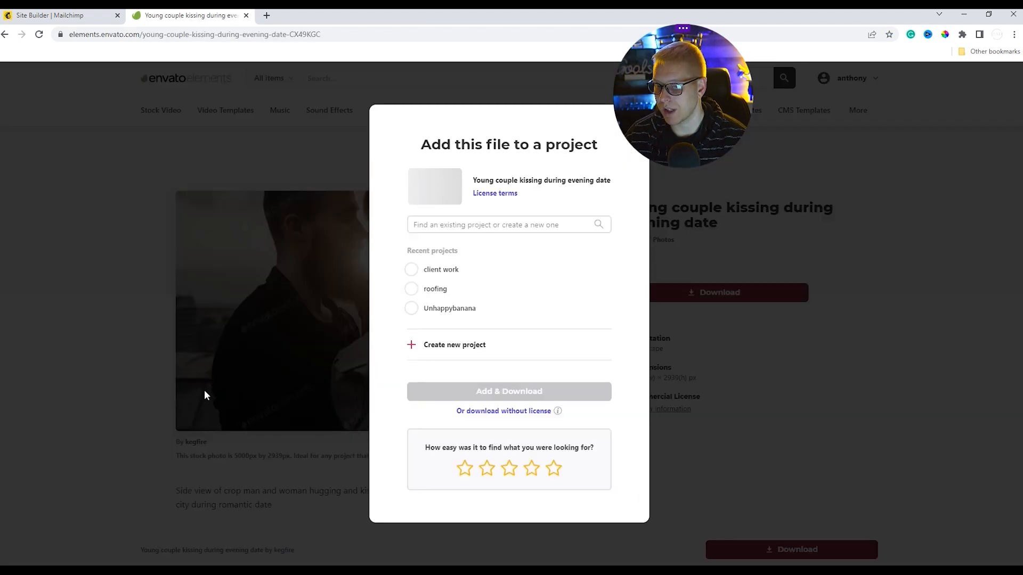
left_click(412, 269)
left_click(568, 391)
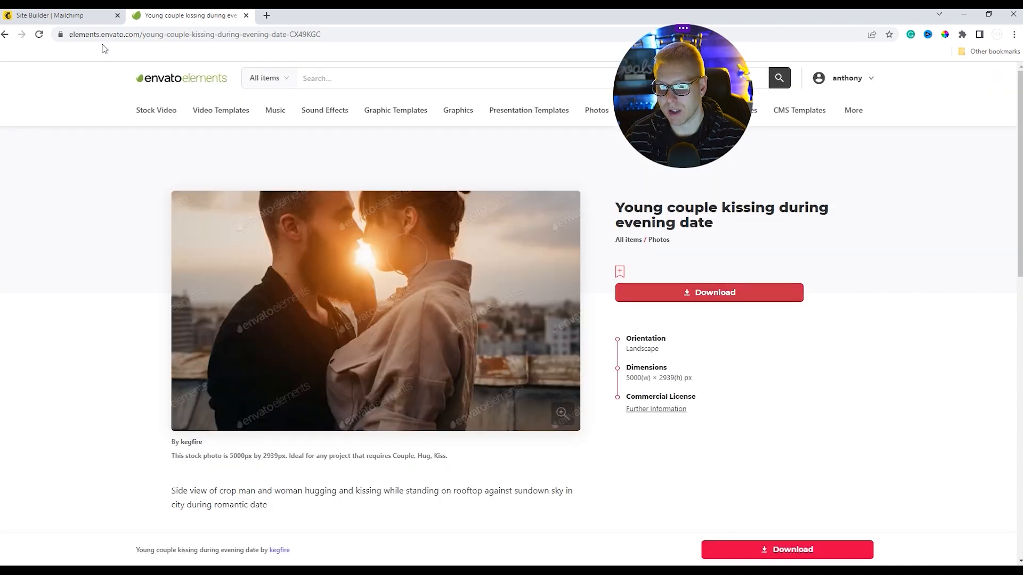
Return to the Mailchimp site builder and upload the downloaded couple photo as the Intro section's background image.
left_click(80, 15)
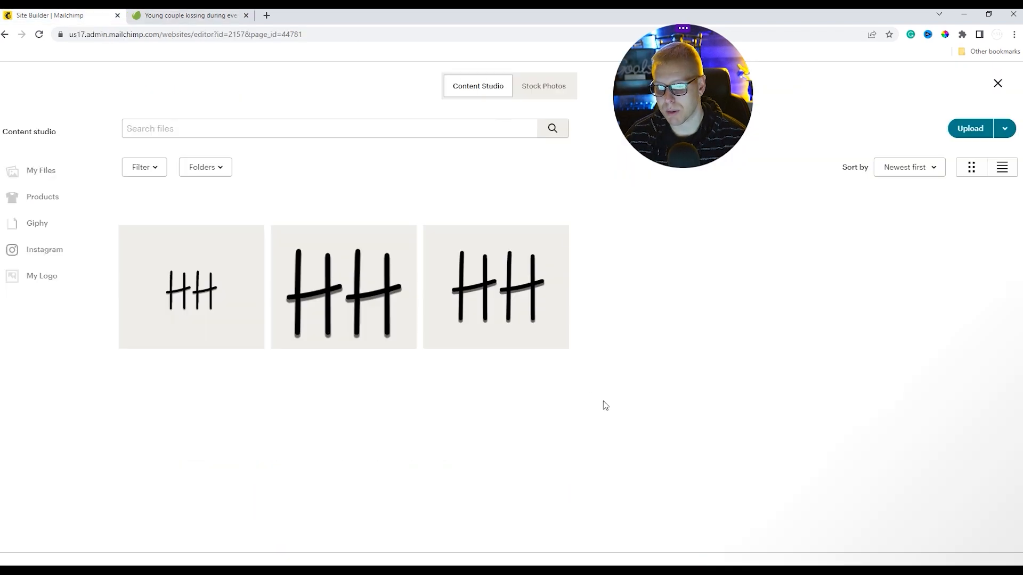
left_click(967, 134)
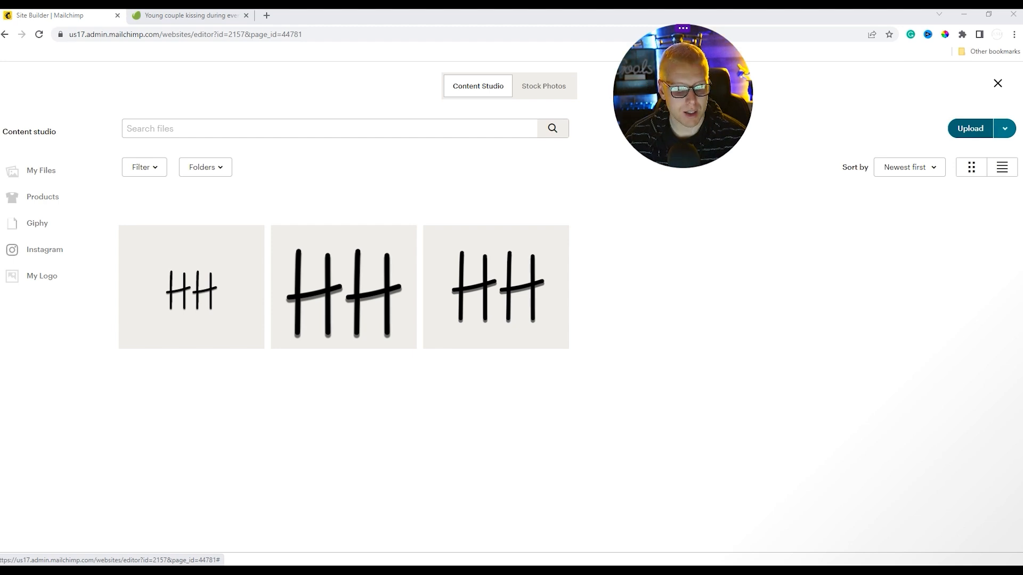
double_click(339, 91)
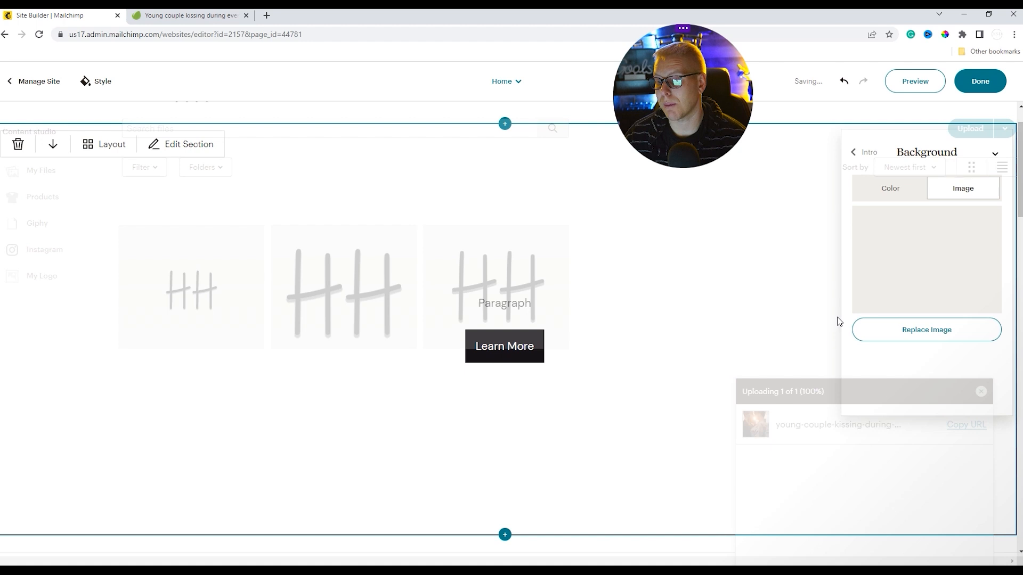
scroll(772, 341, "down", 2)
scroll(767, 341, "up", 3)
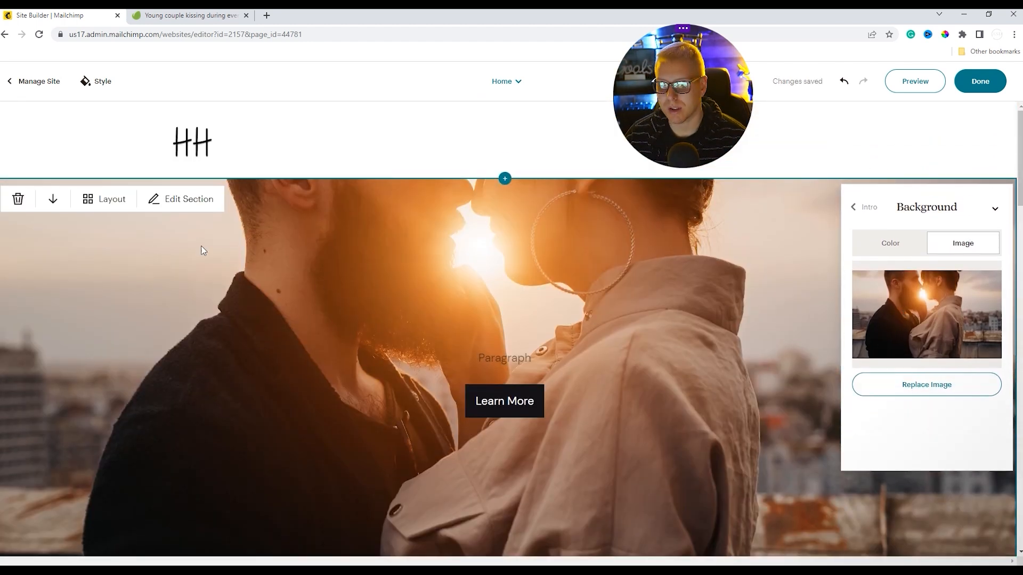
Change the Intro section's layout to the split one with text and button on one side and an image on the other.
left_click(106, 199)
scroll(929, 341, "down", 5)
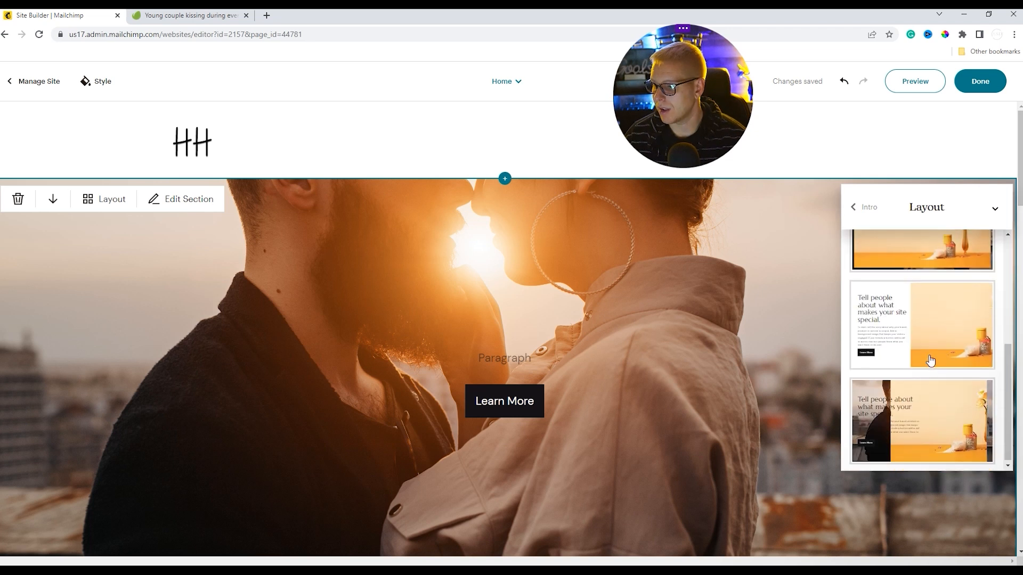
left_click(893, 330)
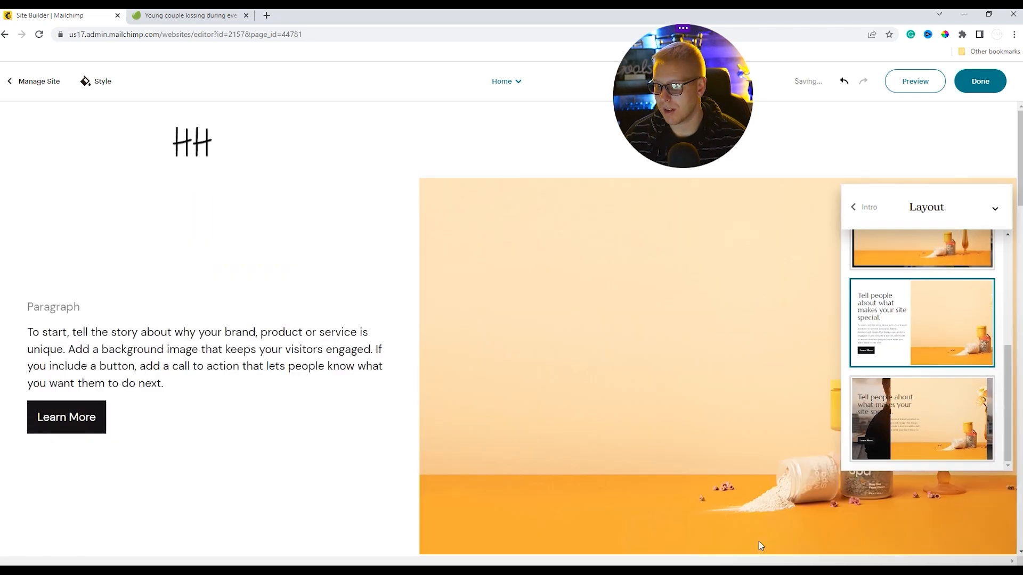
scroll(689, 315, "down", 6)
scroll(676, 315, "up", 6)
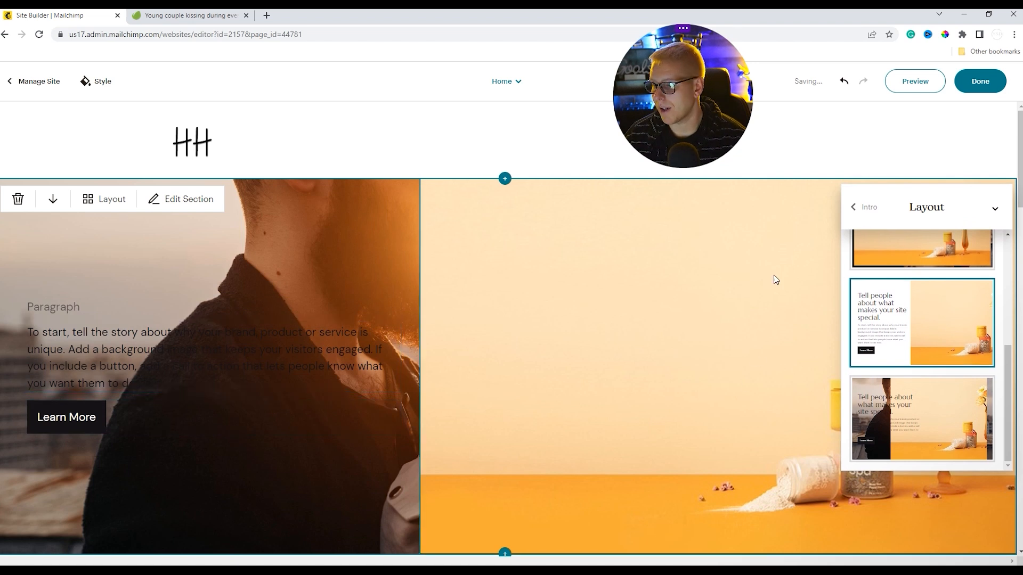
Set the Intro section's layout to the first option, with centered text and button over a full background image, and collapse the section settings.
left_click(935, 414)
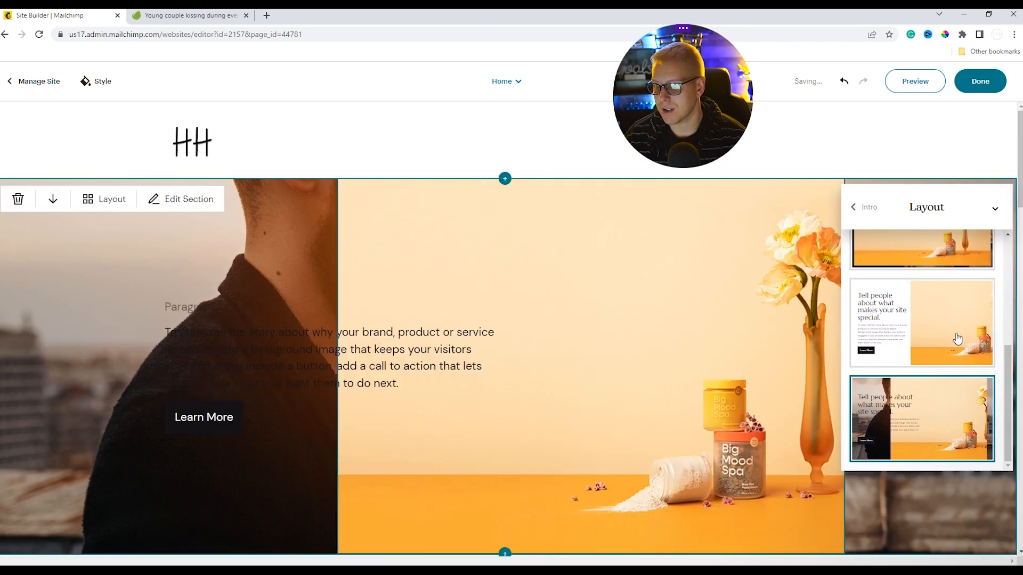
scroll(905, 354, "up", 5)
left_click(921, 326)
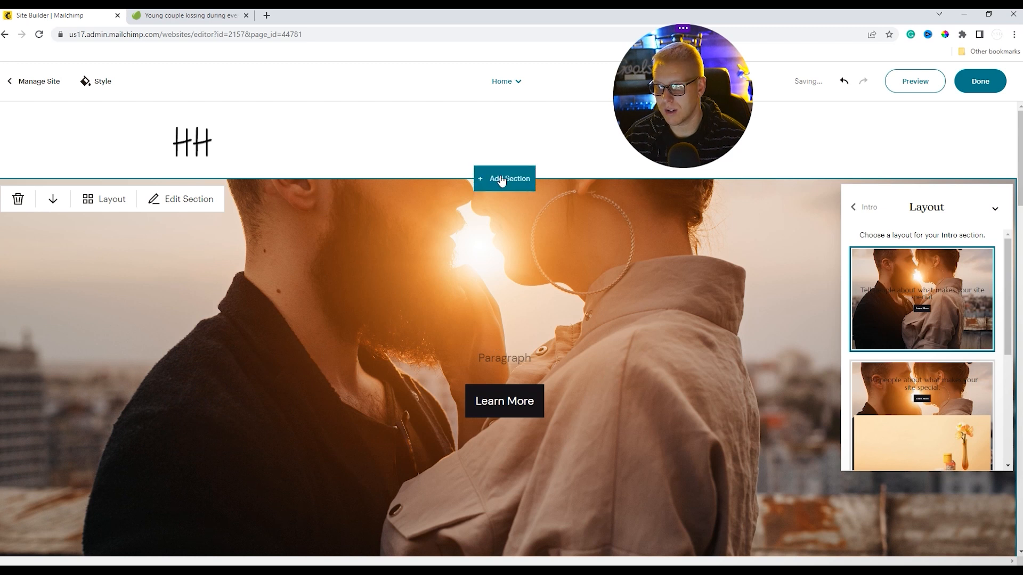
left_click(975, 391)
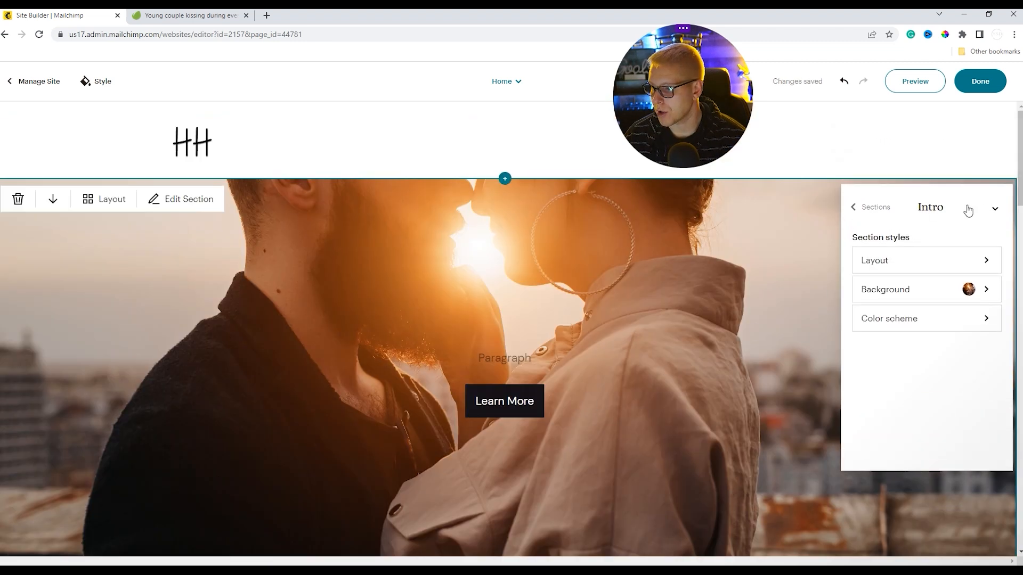
left_click(993, 208)
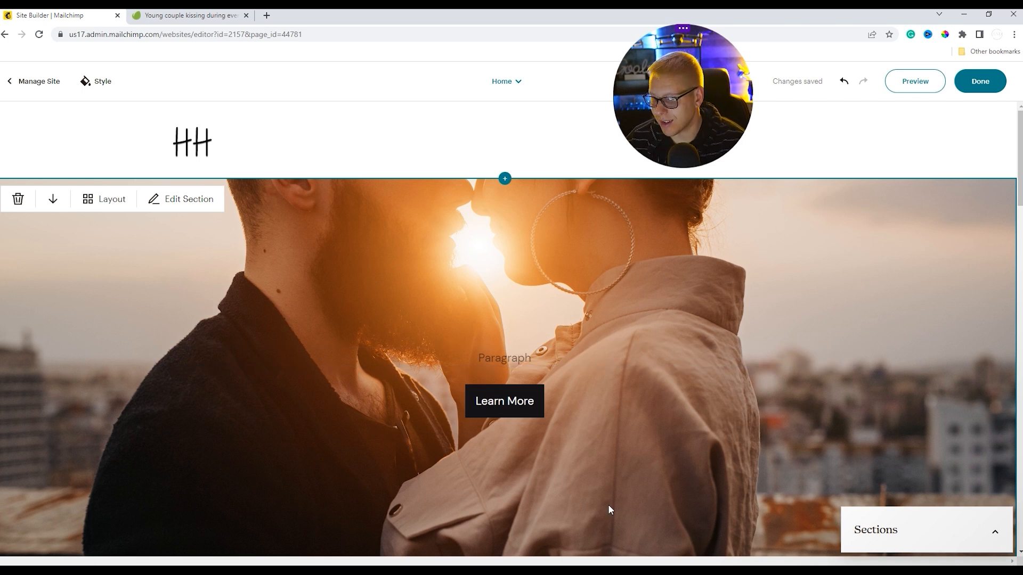
Replace the Intro section's placeholder paragraph with "Find out how so many singles have found love through Heart Hackerz in 30-days or less!".
left_click(554, 355)
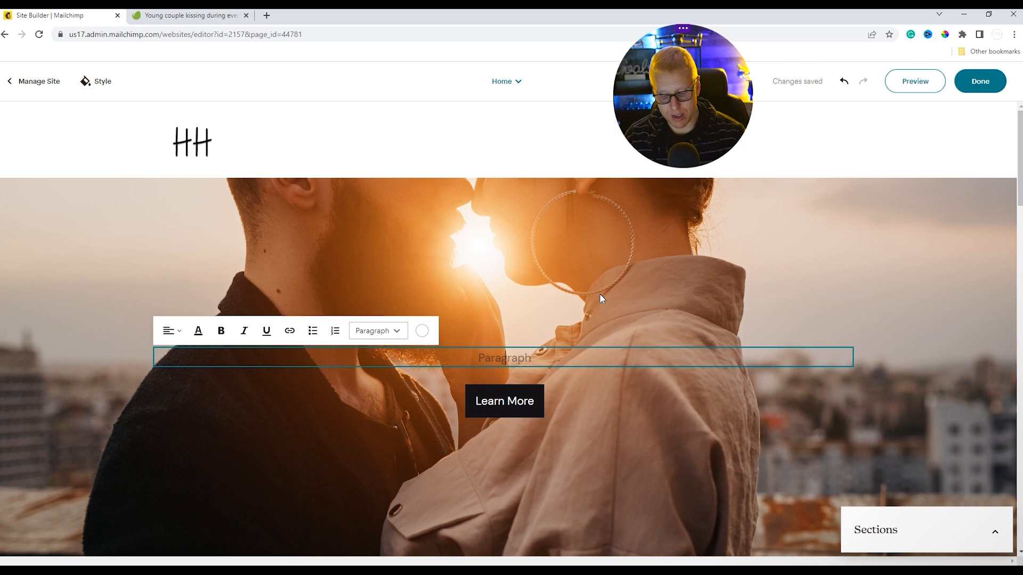
type("Find ou")
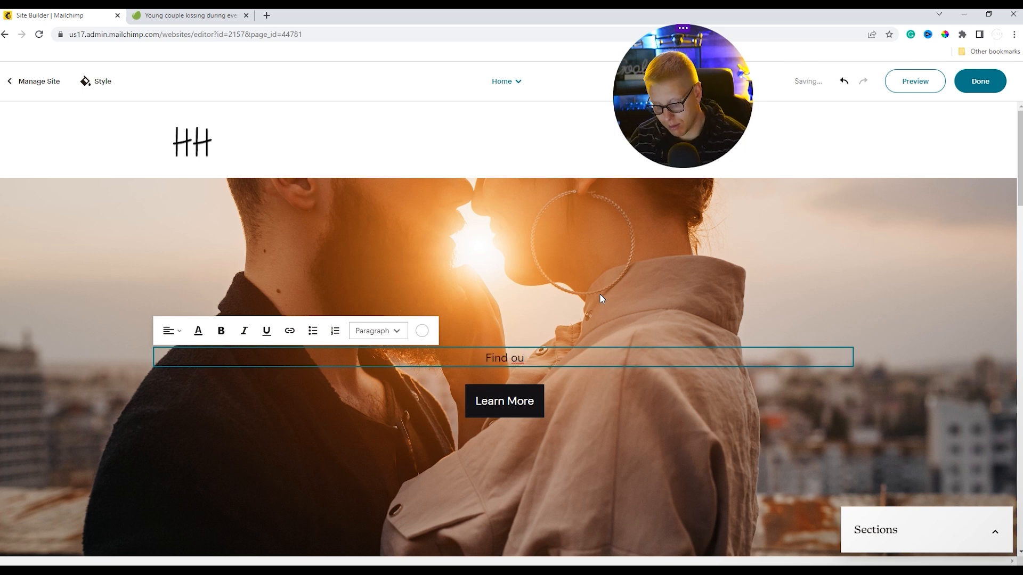
type("t how so")
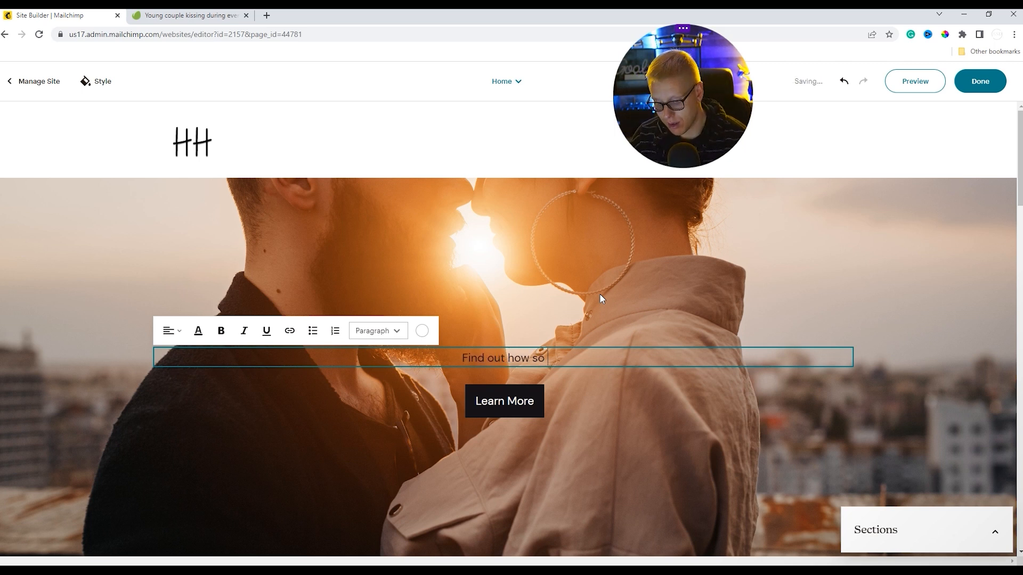
type(" many si")
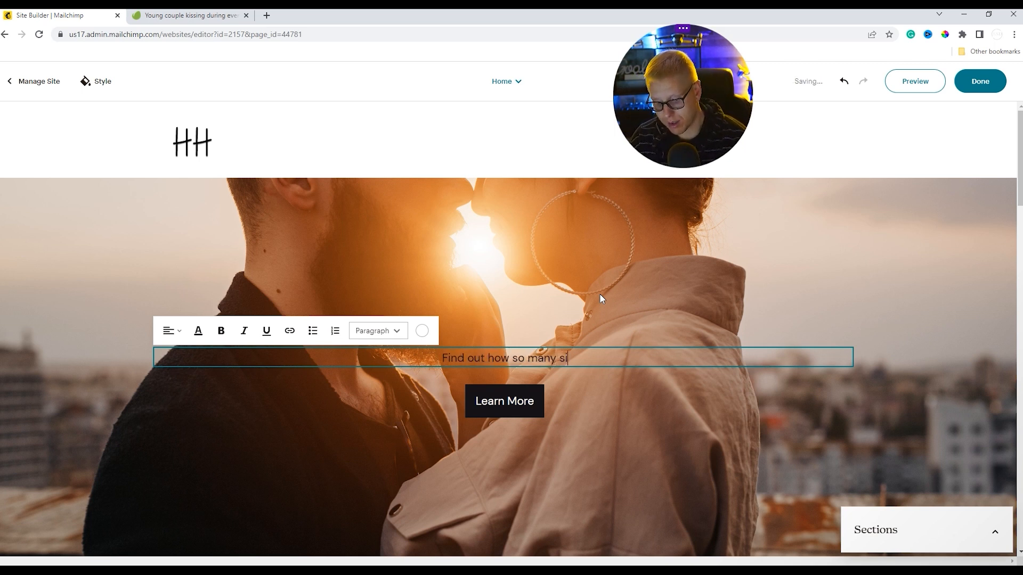
type("ngles have ")
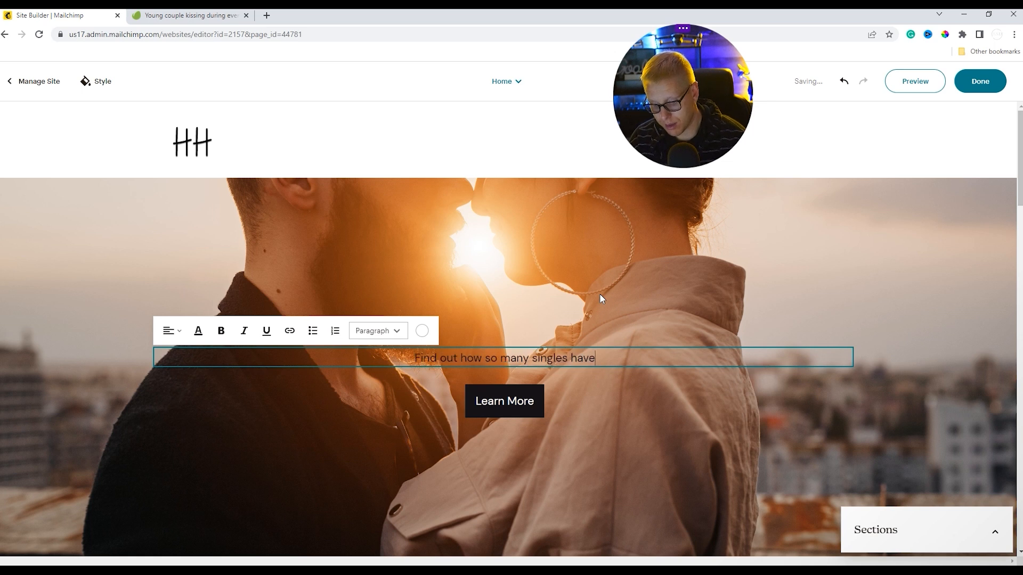
type("fou")
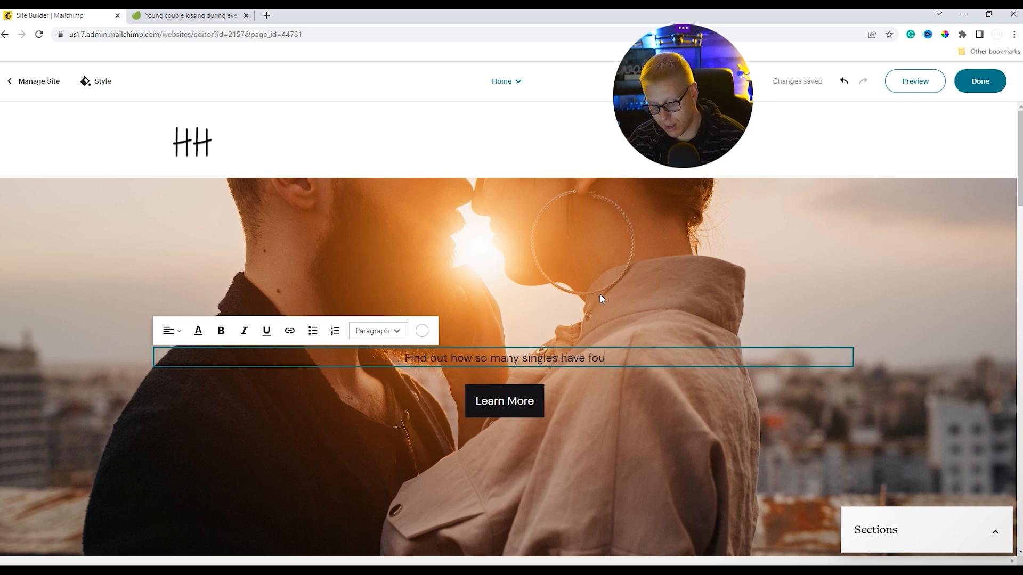
type("nd love through Heart H")
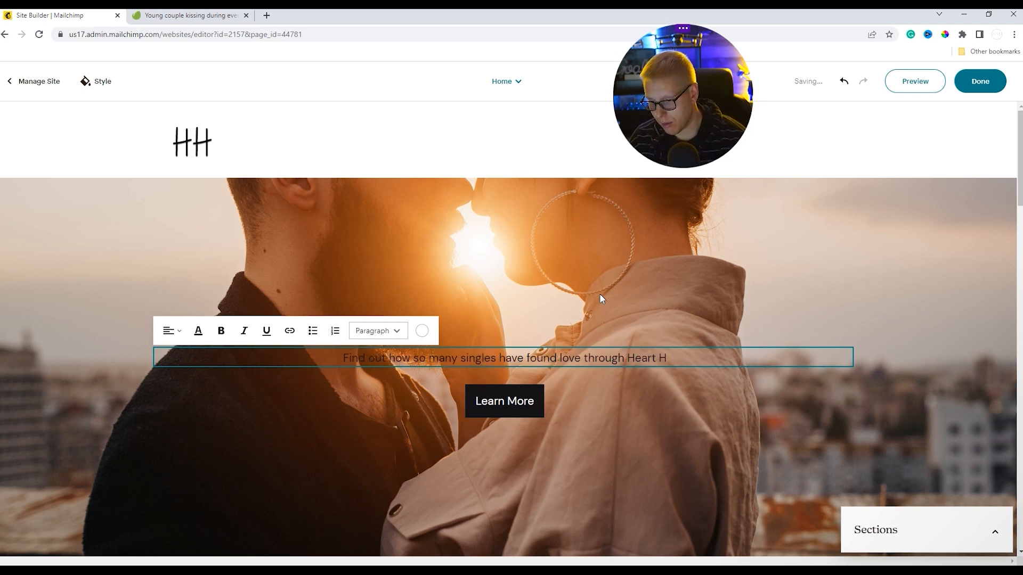
type("ackerz in 30")
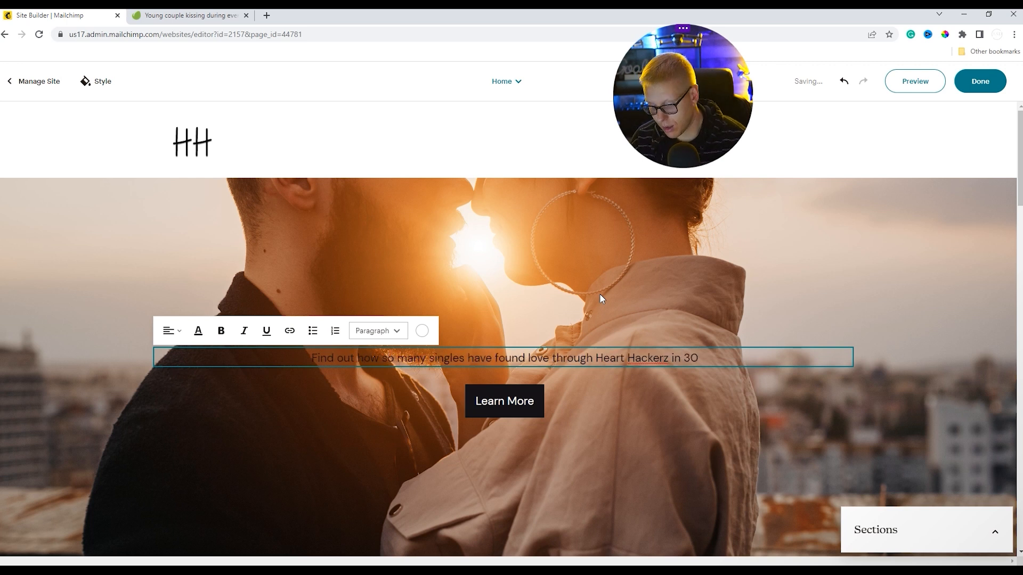
type("-days or ")
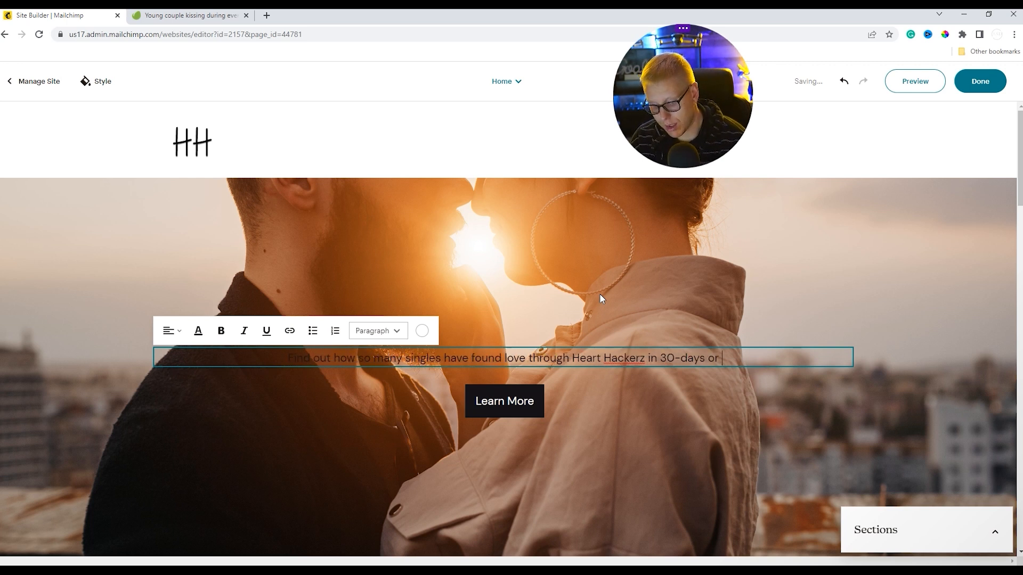
type("less!")
Change the text color of the whole Intro sentence to white.
key("ctrl+a")
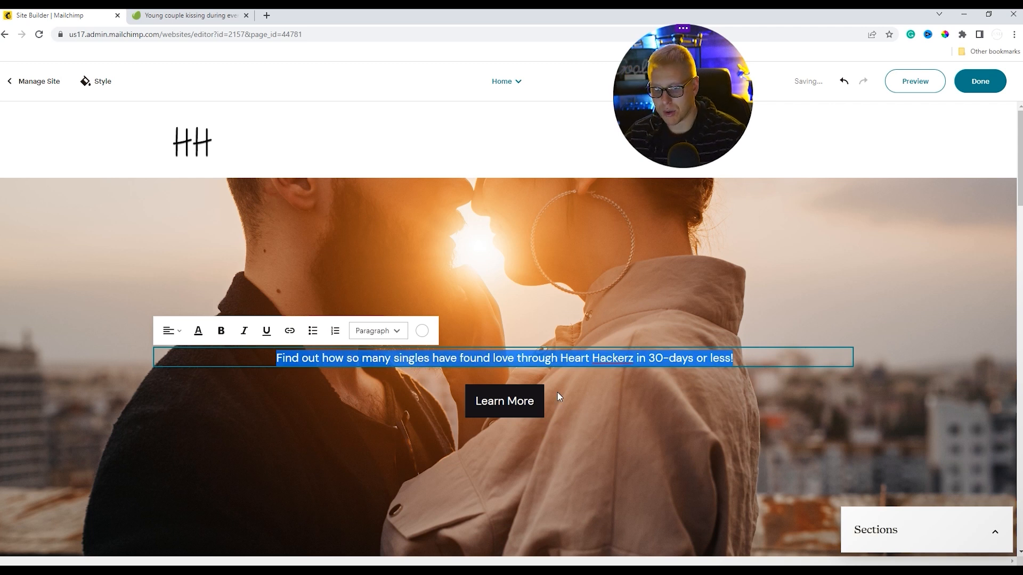
left_click(422, 331)
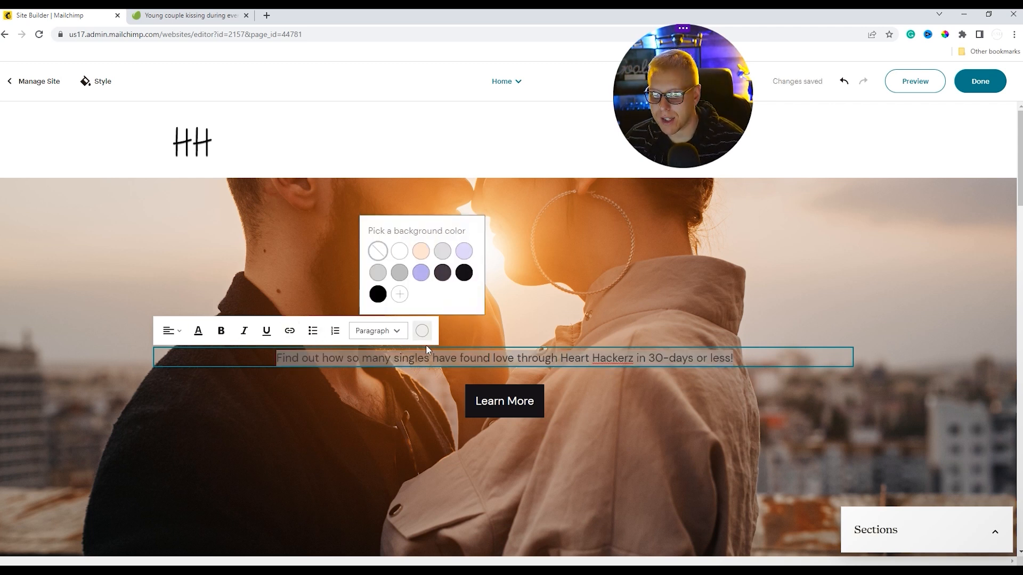
left_click(399, 252)
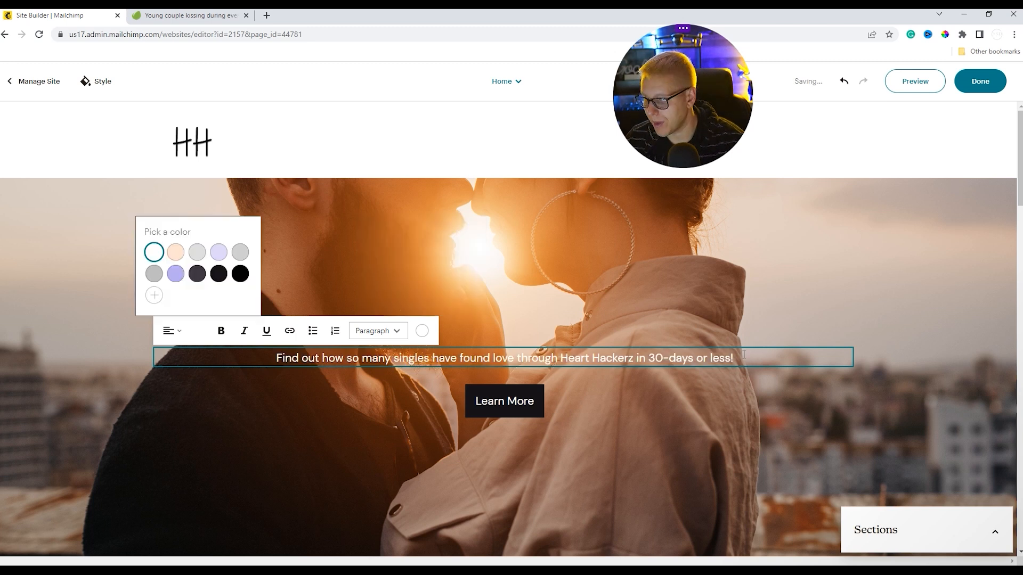
left_click(744, 356)
Try Heading 1 on the whole Intro sentence, and settle on the Heading 2 style.
left_click_drag(745, 356, 215, 356)
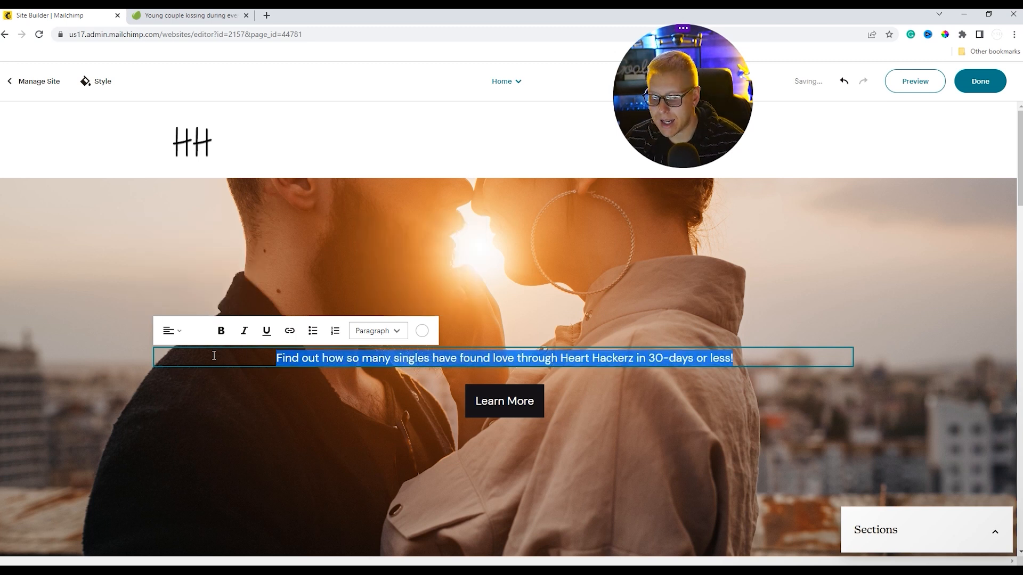
left_click(388, 330)
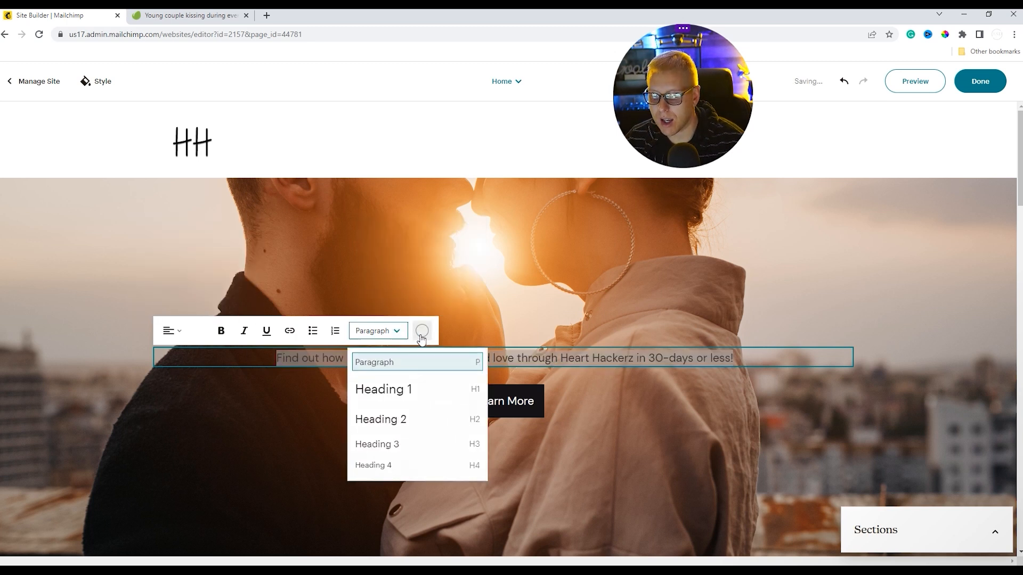
left_click(390, 392)
left_click(370, 422)
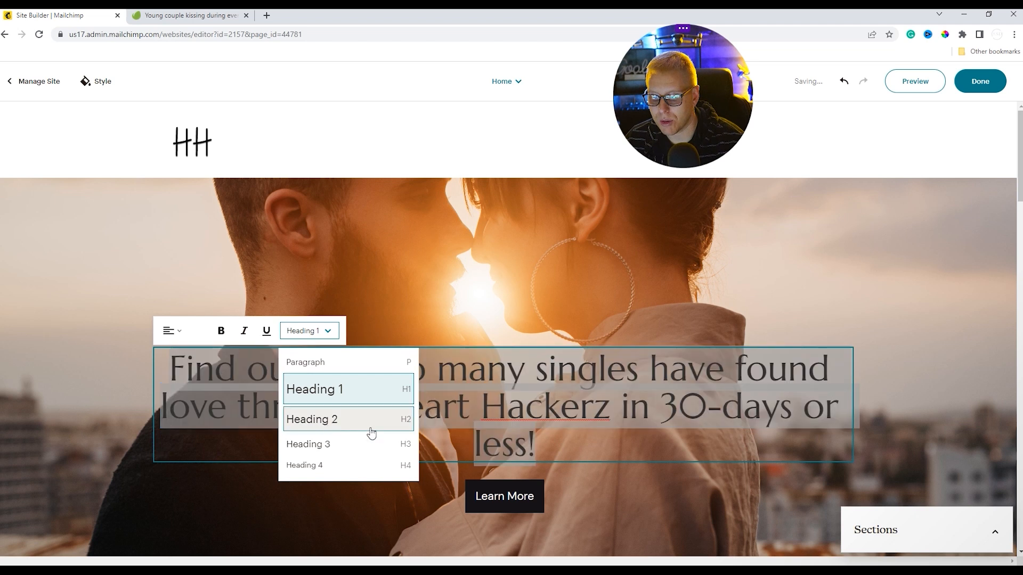
left_click(771, 394)
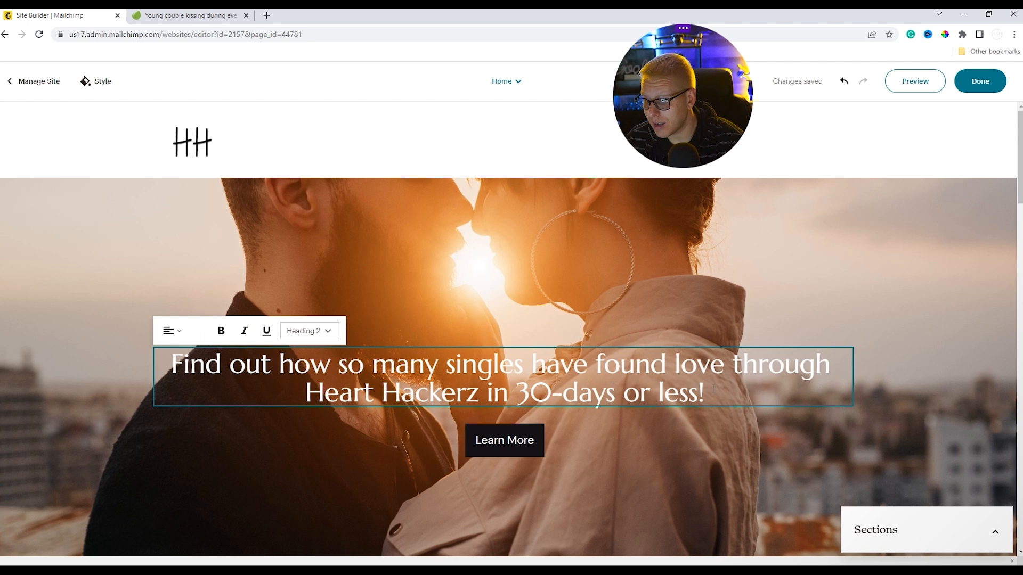
Center-align the Intro section's two-line headline and finish editing its text.
left_click_drag(713, 388, 169, 365)
left_click(171, 331)
left_click(193, 354)
left_click(719, 395)
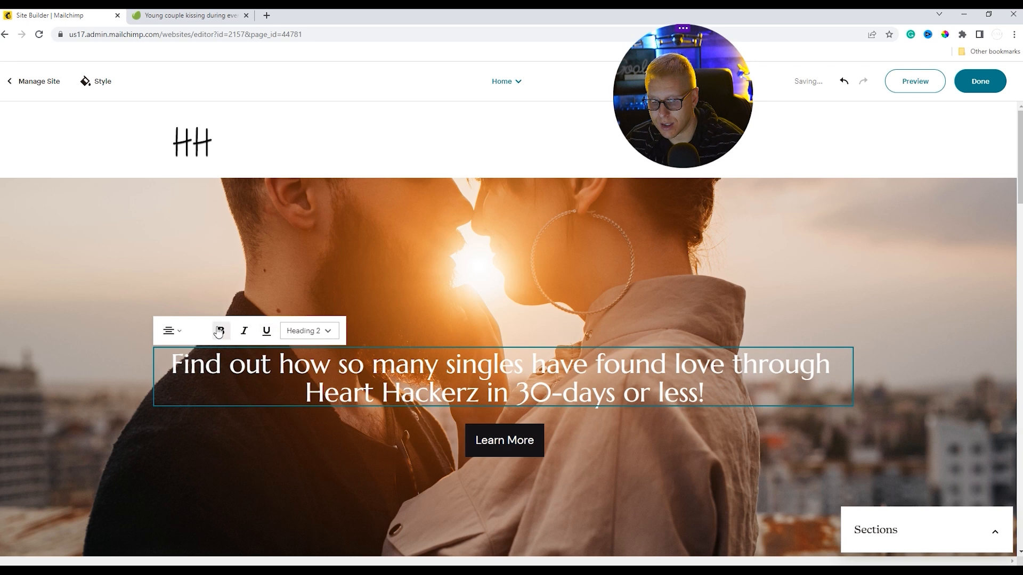
left_click(198, 334)
left_click(197, 334)
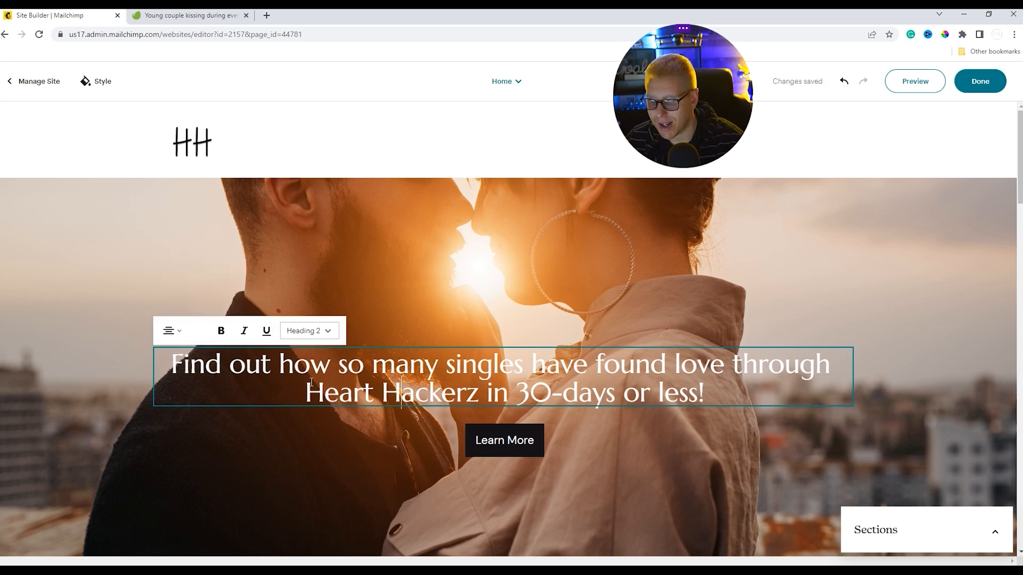
left_click(270, 426)
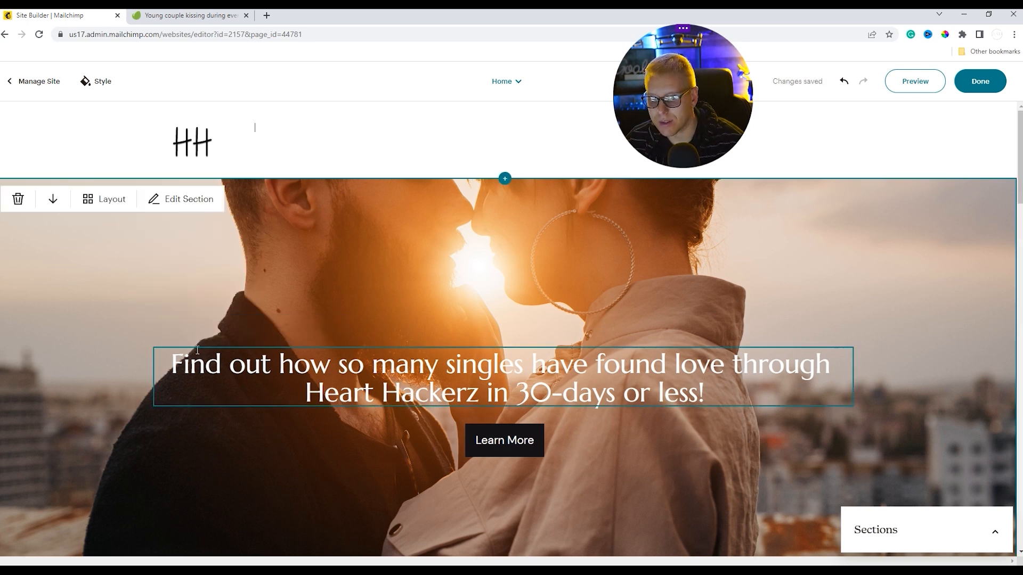
Replace the label of the Intro section's "Learn More" button with "Book-A-Call".
scroll(570, 332, "down", 2)
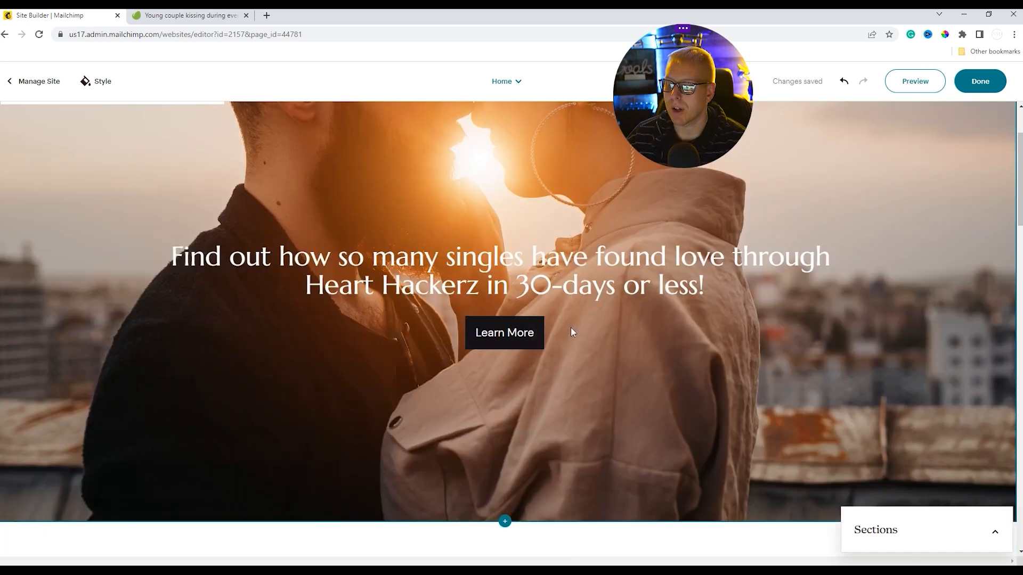
left_click(534, 337)
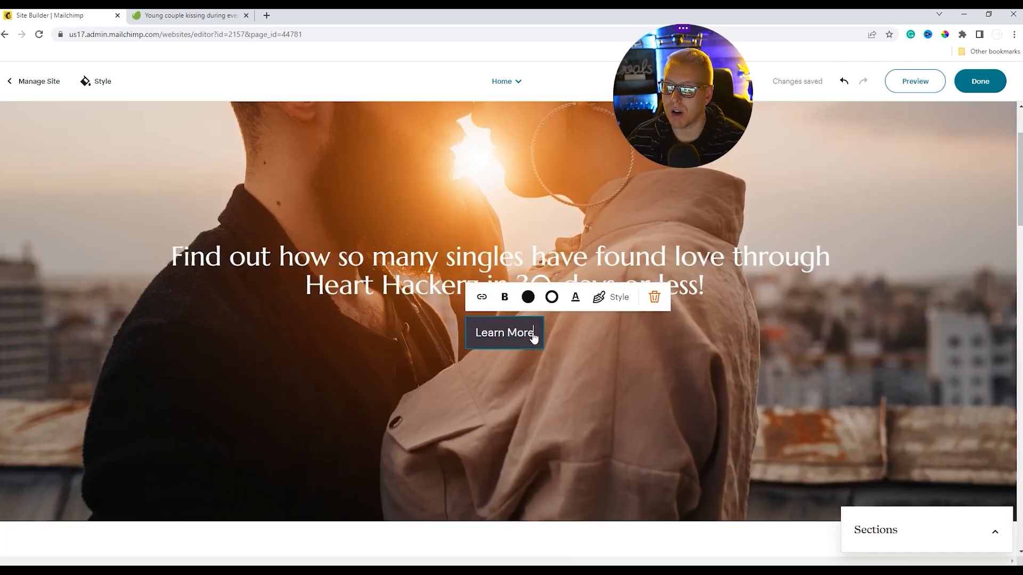
key("BackSpace")
key("BackSpace")
key("BackSpace")
key("BackSpace")
key("BackSpace")
key("BackSpace")
key("BackSpace")
key("BackSpace")
key("BackSpace")
key("BackSpace")
type("Book")
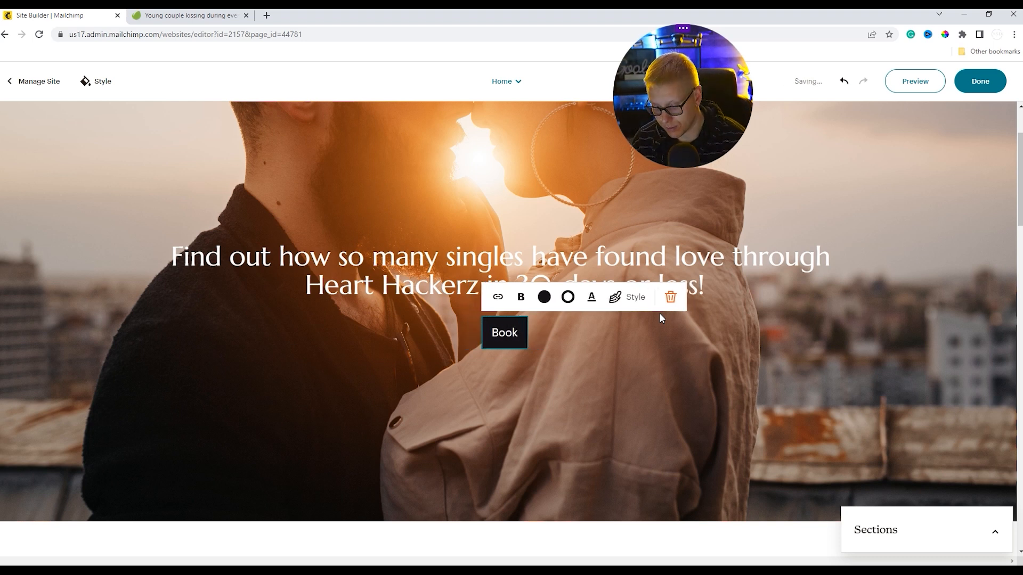
type("-a-Call")
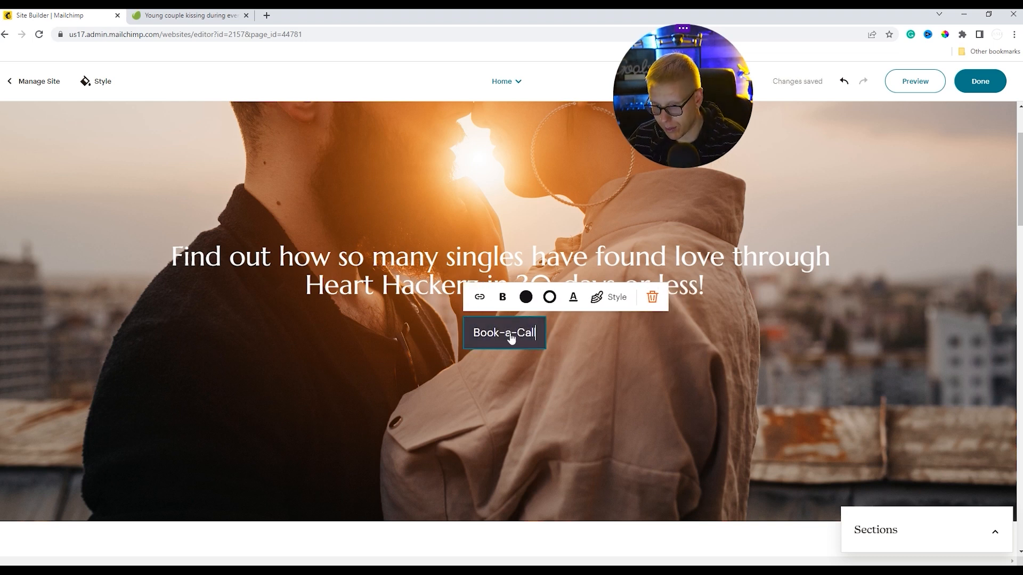
key("BackSpace")
type("A")
left_click(625, 336)
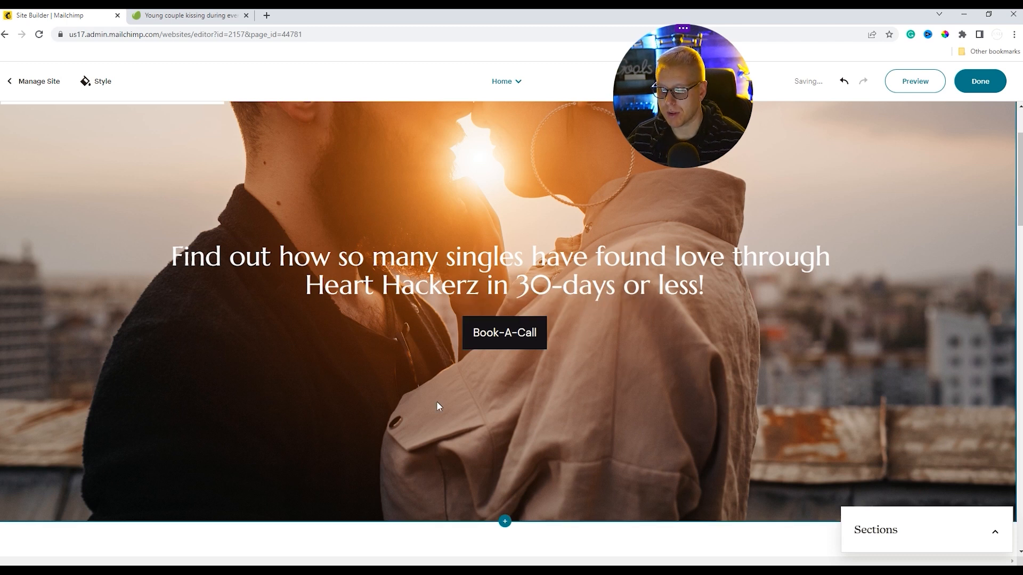
Extend the Intro section's button label to read "Book-A-Call Today!".
scroll(578, 418, "up", 2)
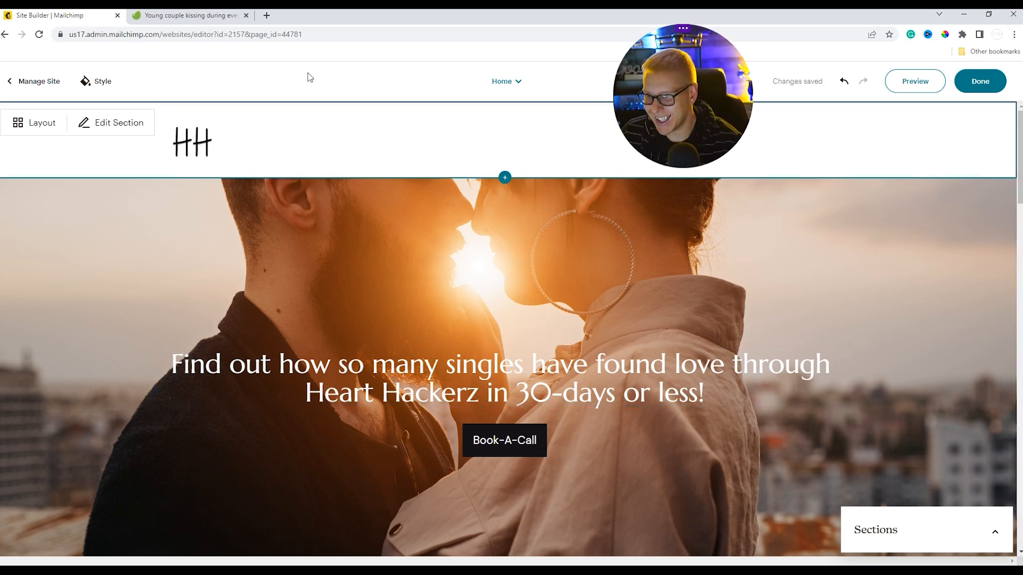
scroll(506, 295, "down", 6)
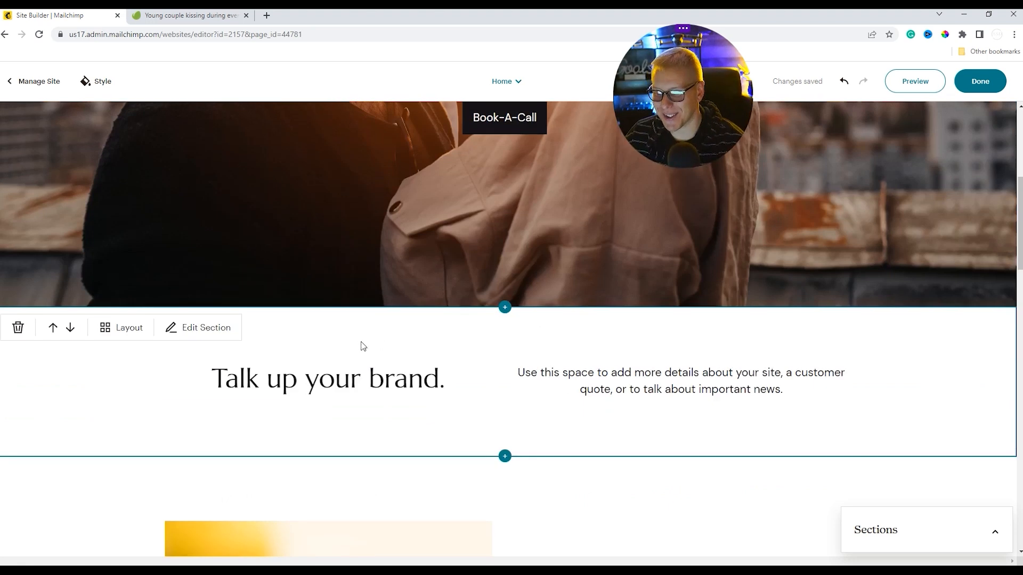
scroll(478, 282, "up", 5)
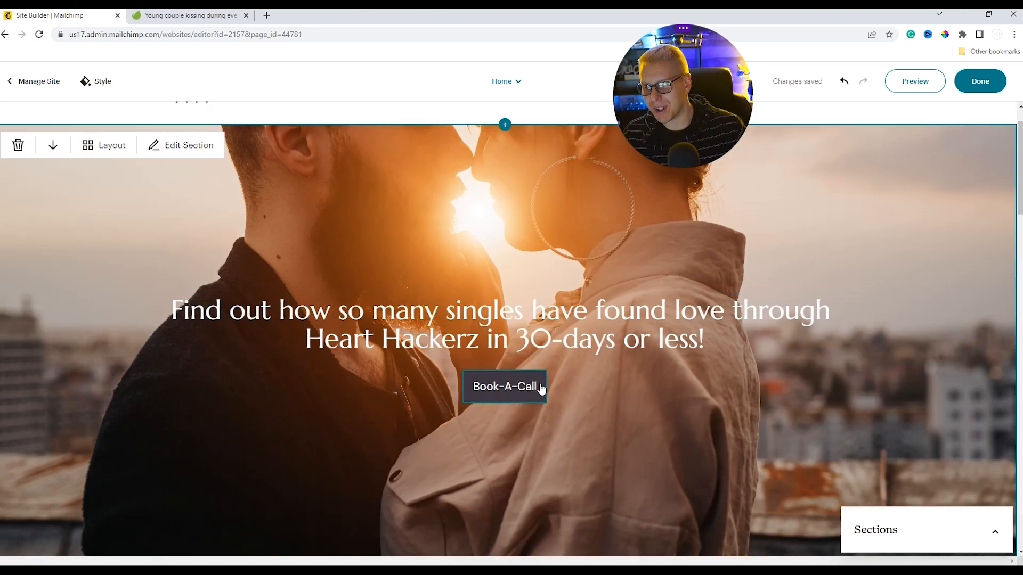
left_click(541, 390)
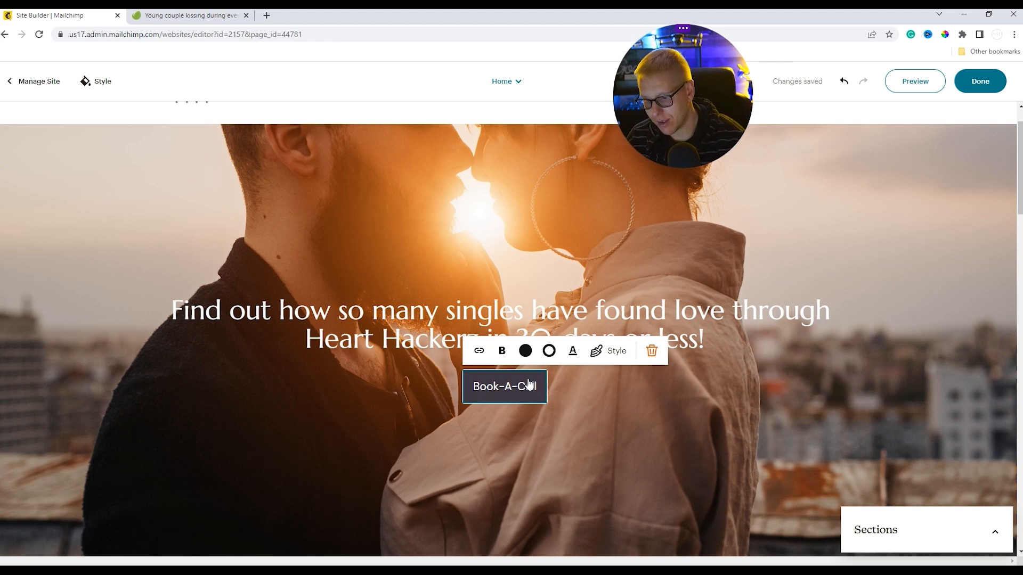
left_click(540, 390)
type("T")
left_click(734, 465)
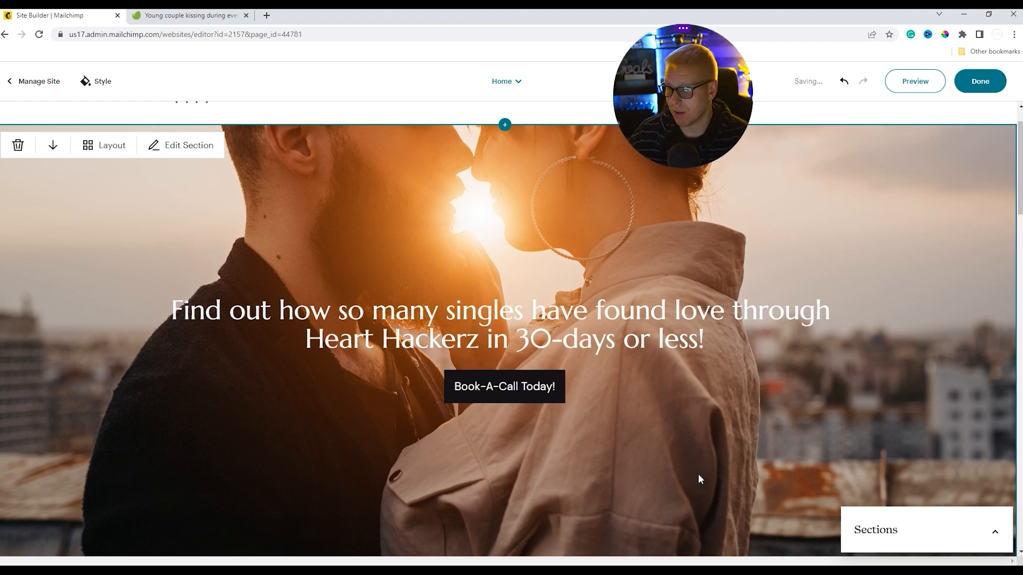
scroll(697, 493, "down", 6)
scroll(506, 347, "up", 2)
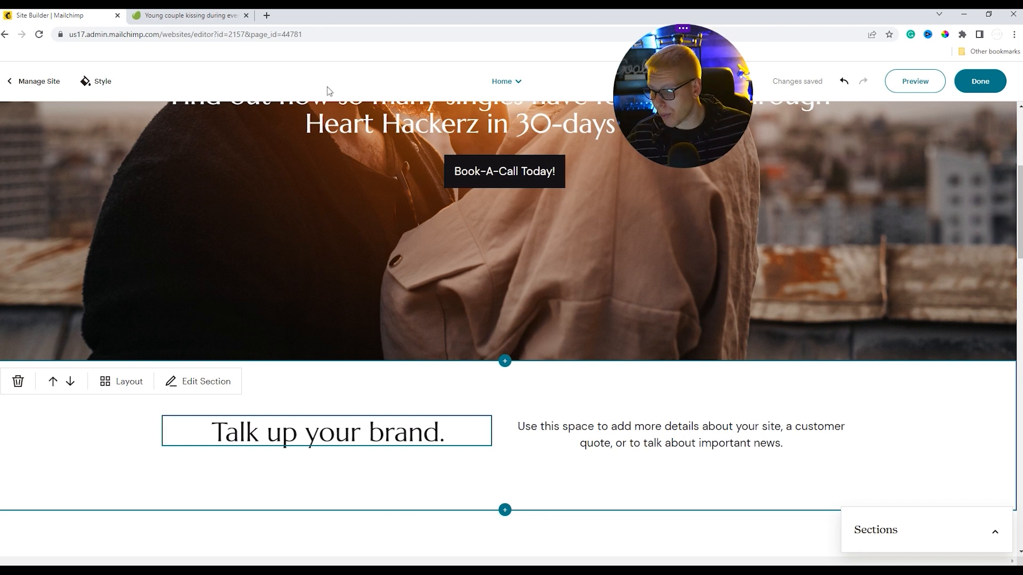
scroll(402, 372, "down", 2)
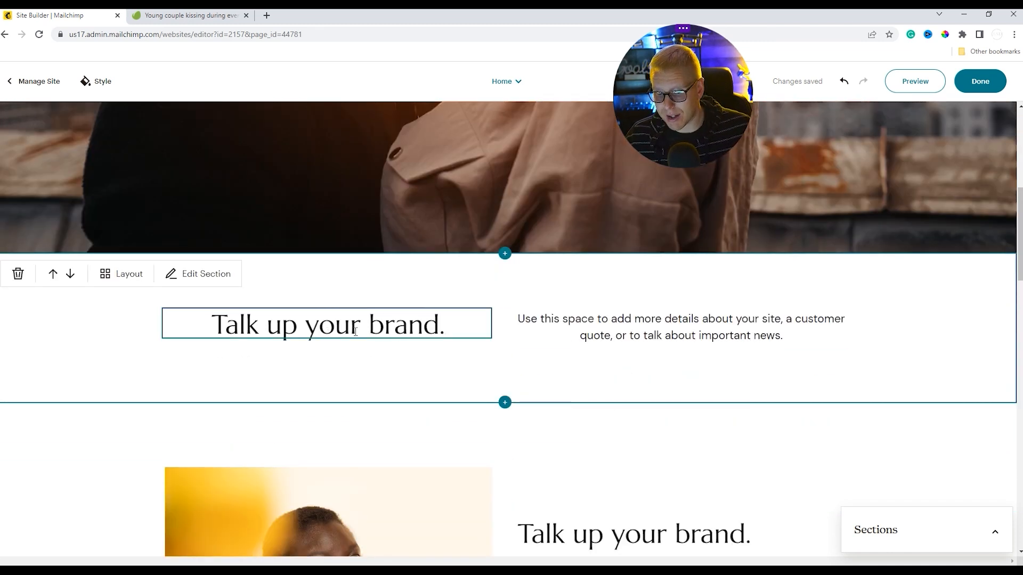
left_click(121, 274)
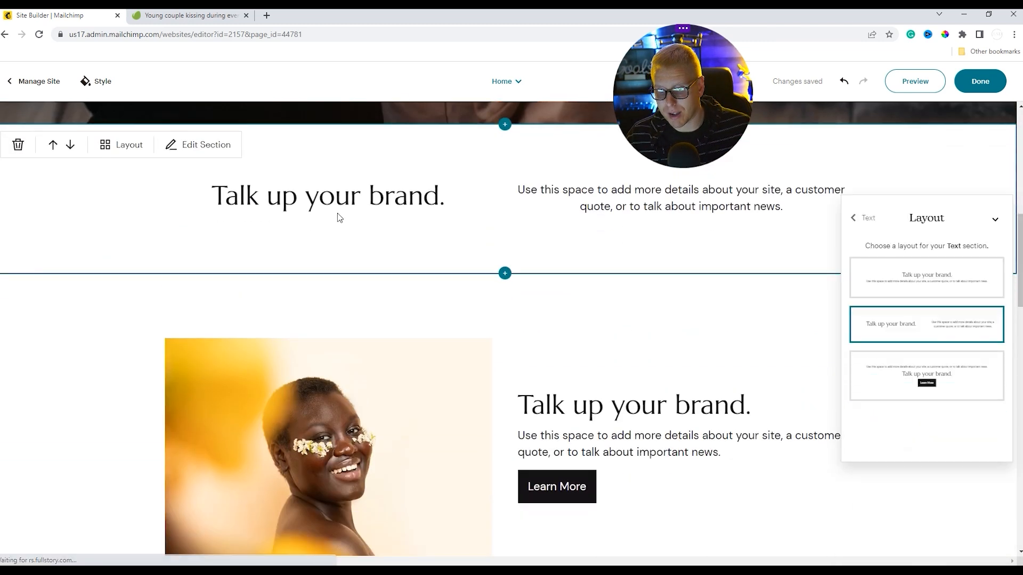
scroll(338, 217, "up", 3)
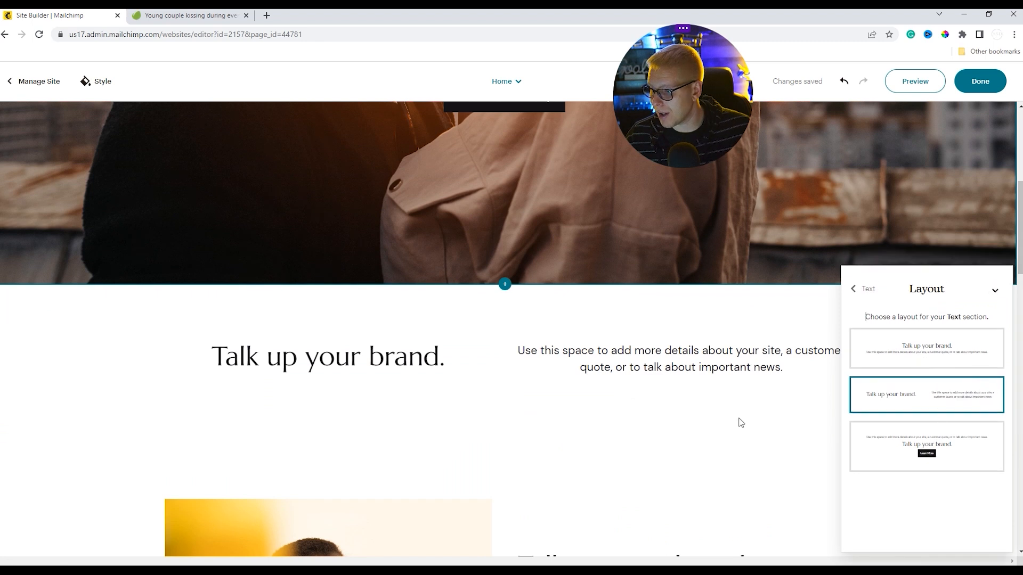
left_click(994, 291)
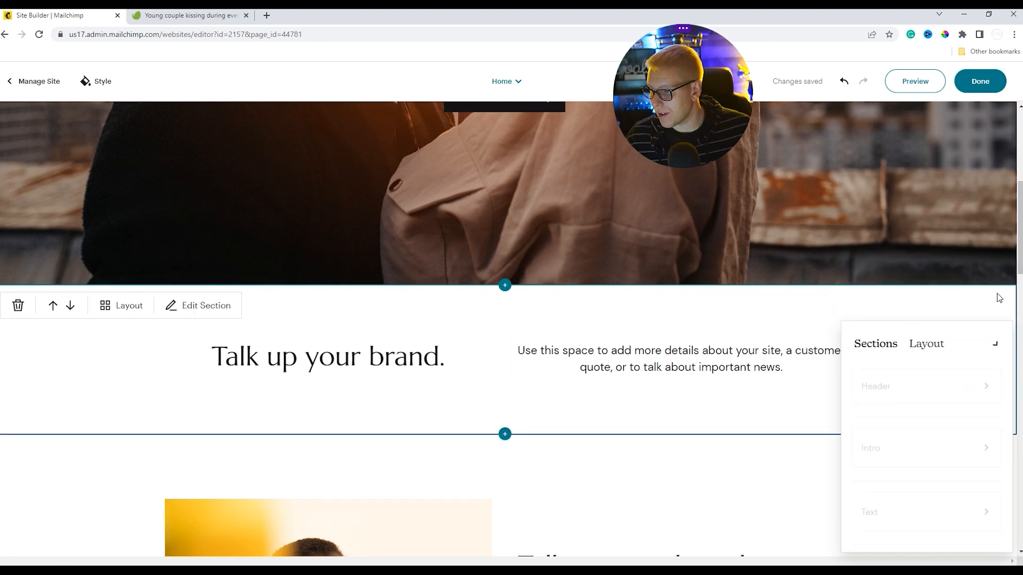
Remove the Text section below the Intro and add a Text & Image section there, using the layout with text before the image.
left_click(18, 308)
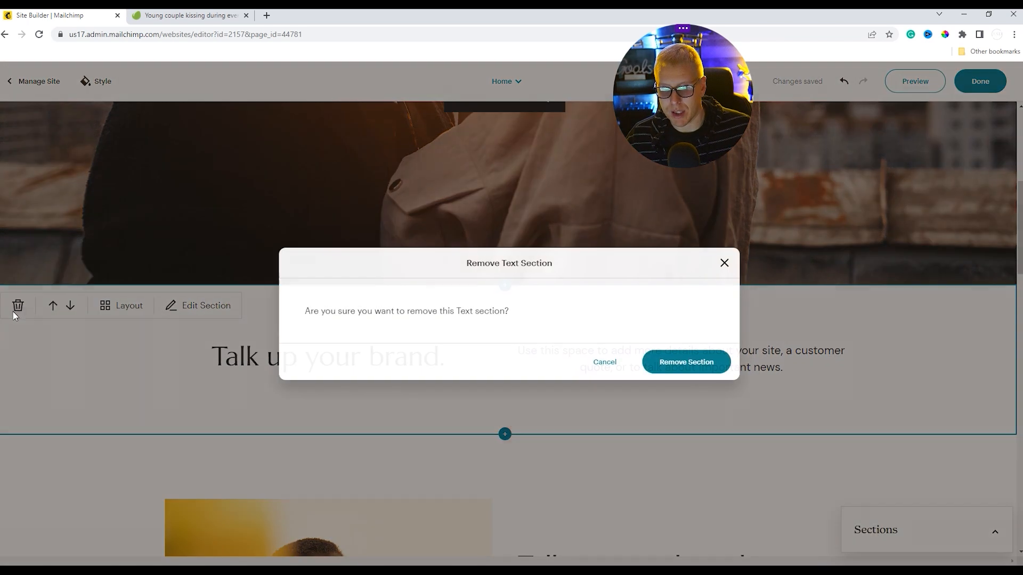
left_click(685, 360)
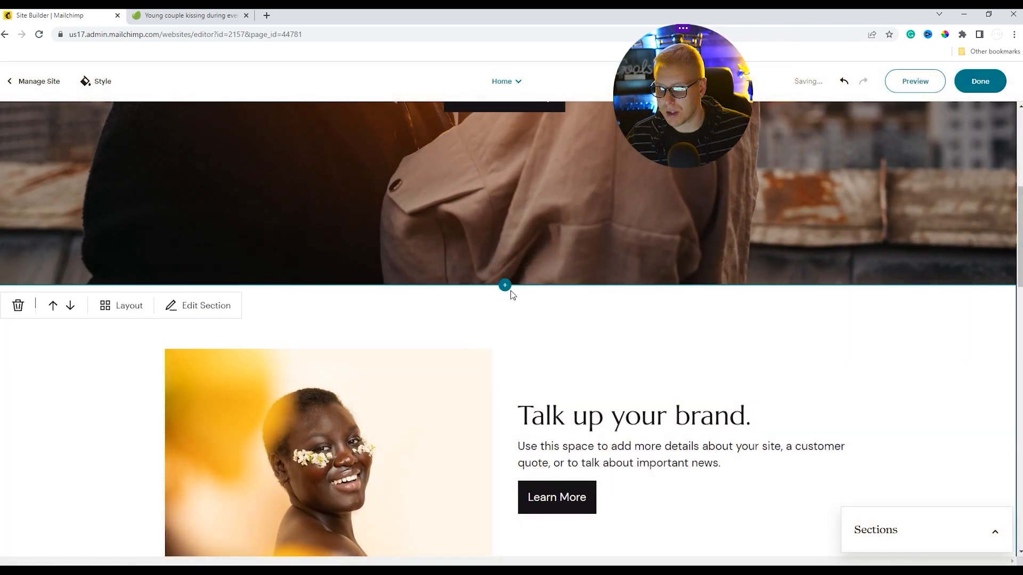
left_click(502, 285)
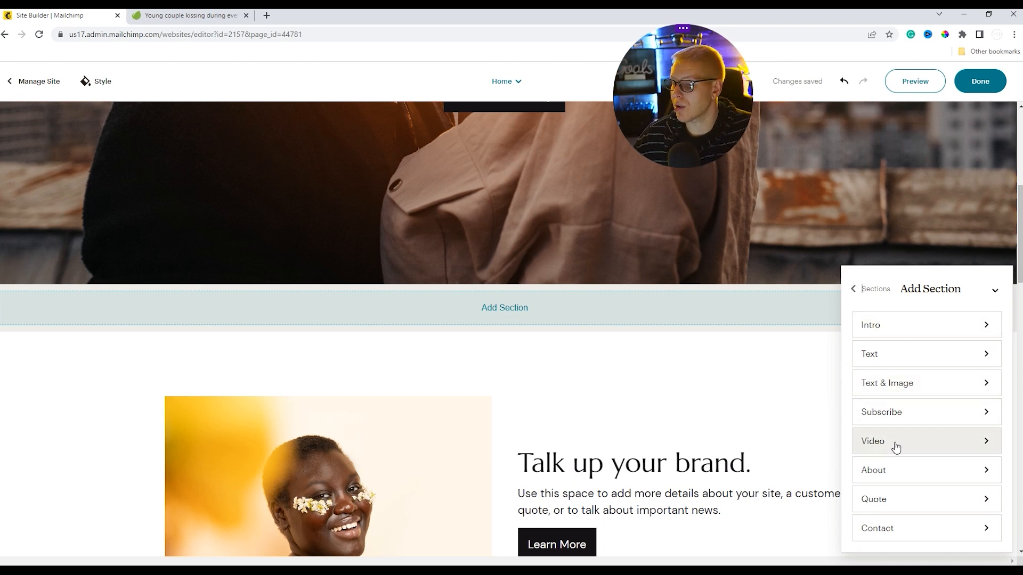
left_click(892, 391)
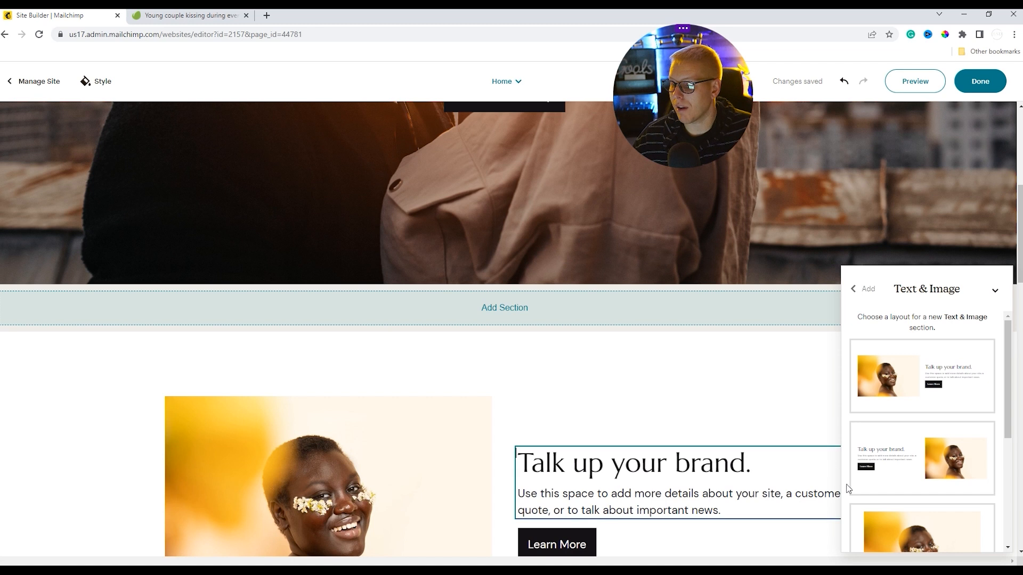
left_click(887, 463)
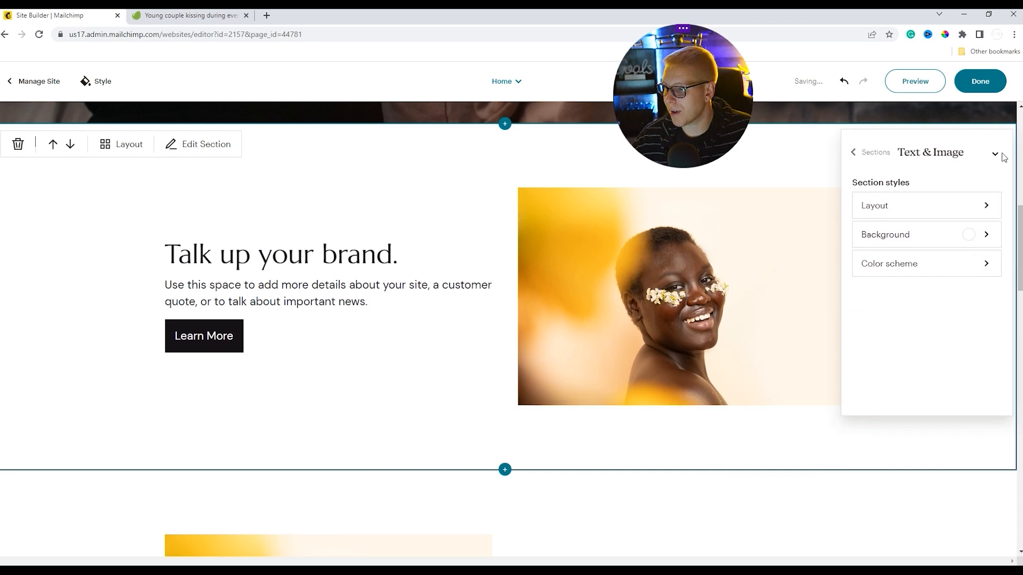
Examine the link options of the new Text & Image section's picture and open the Content Studio to upload a replacement.
left_click(661, 338)
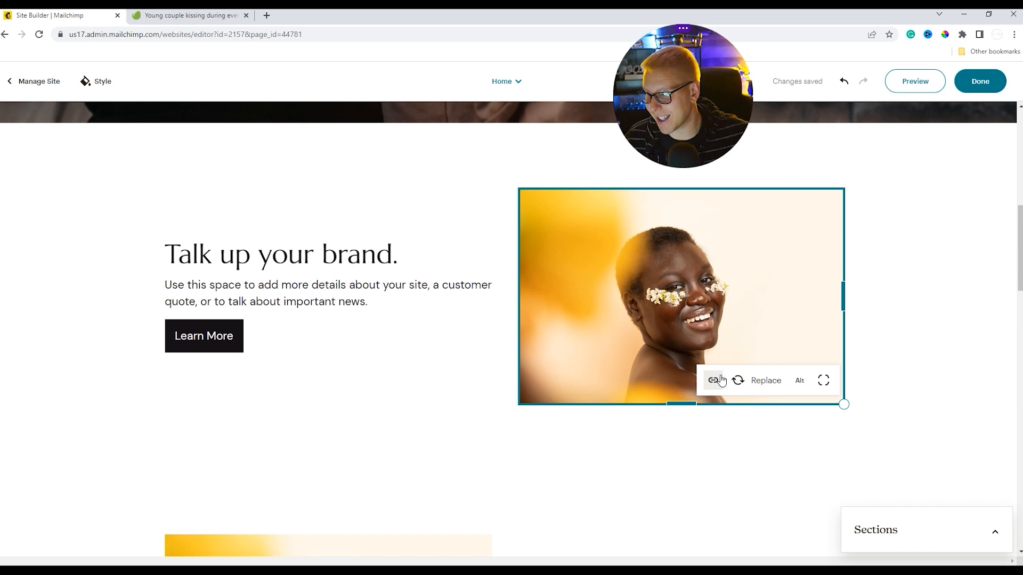
left_click(715, 381)
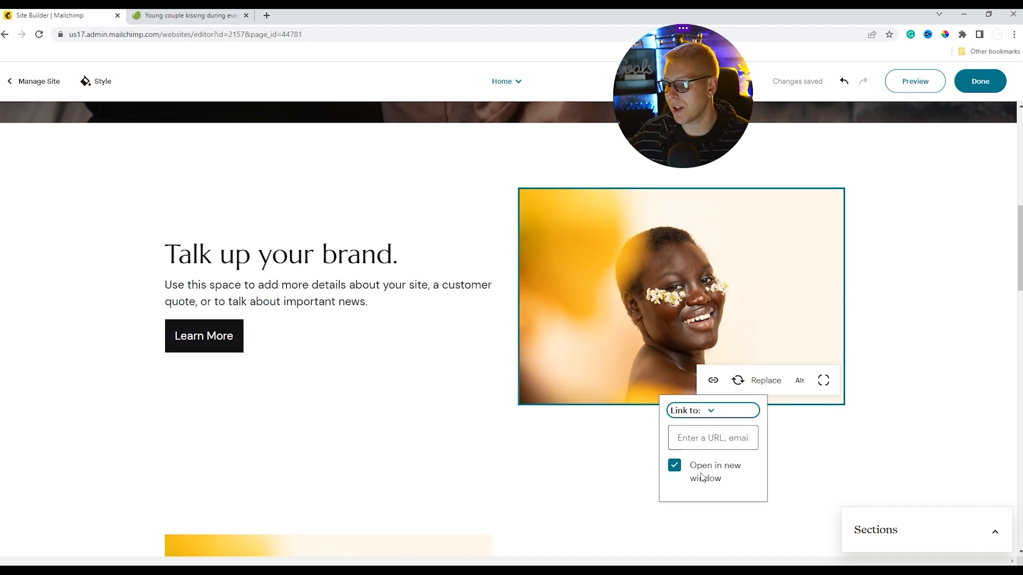
left_click(625, 357)
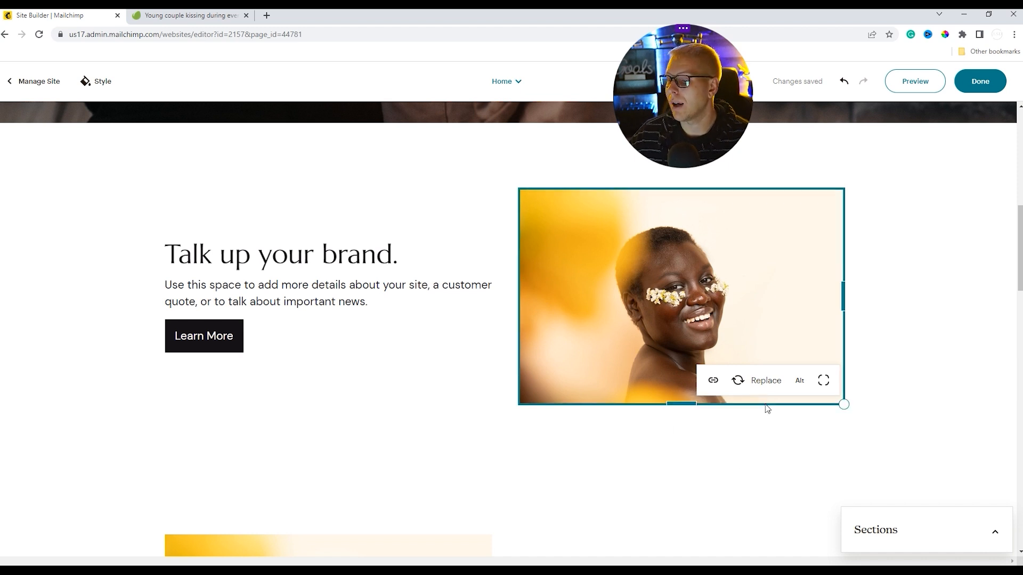
left_click(765, 381)
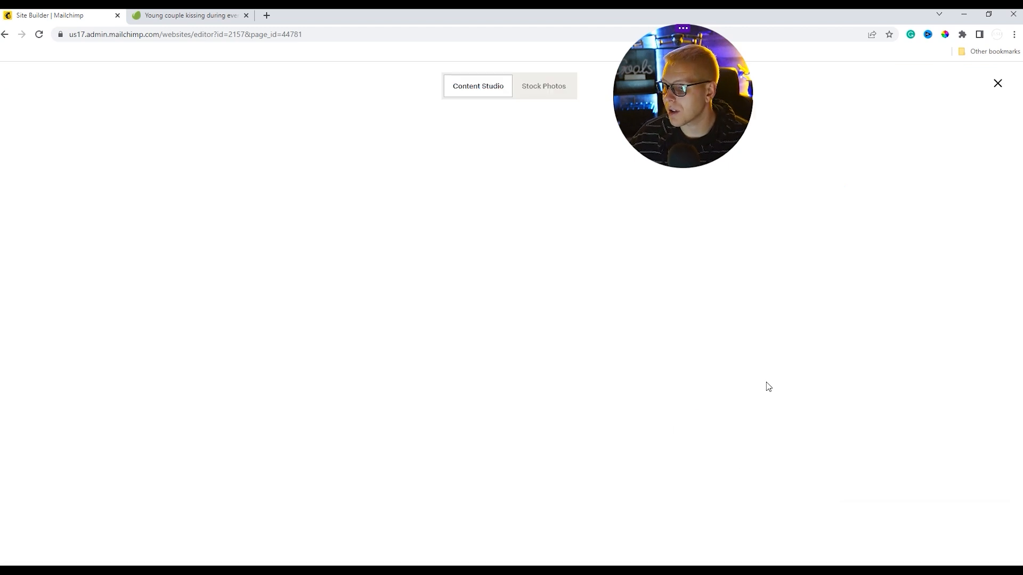
left_click(971, 129)
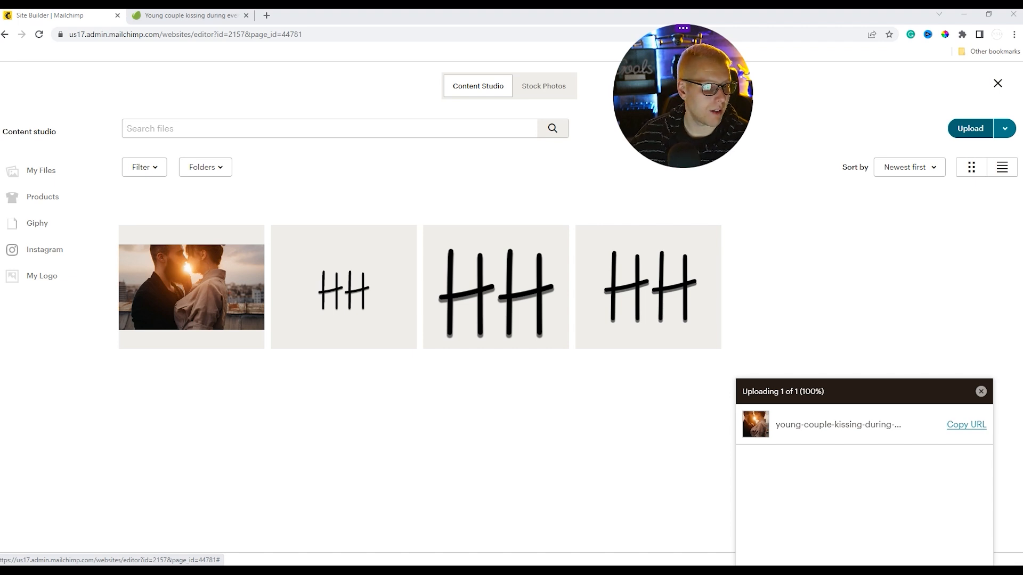
Switch to Envato Elements and search the library for "young lady".
left_click(174, 16)
left_click(384, 79)
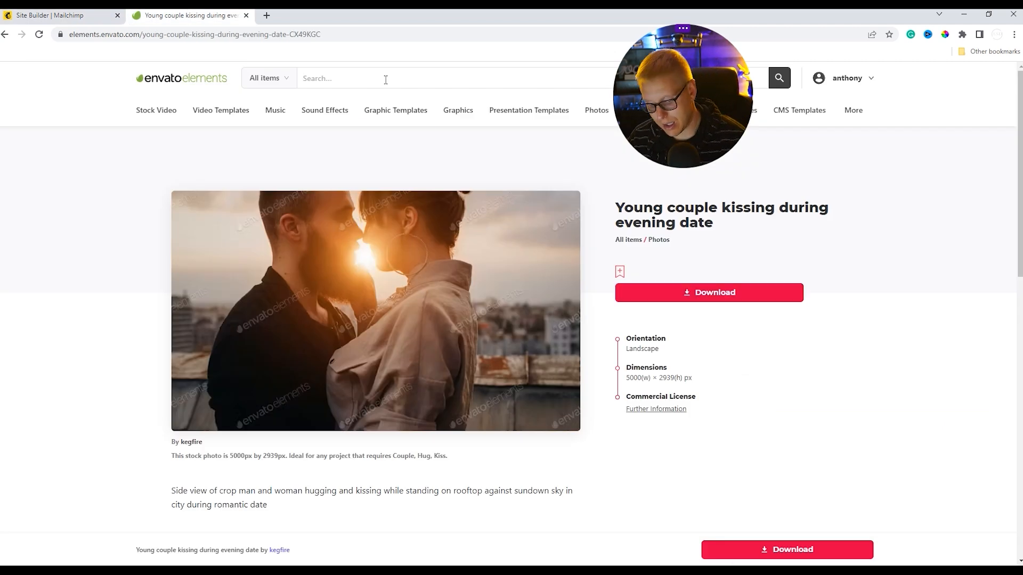
type("young ")
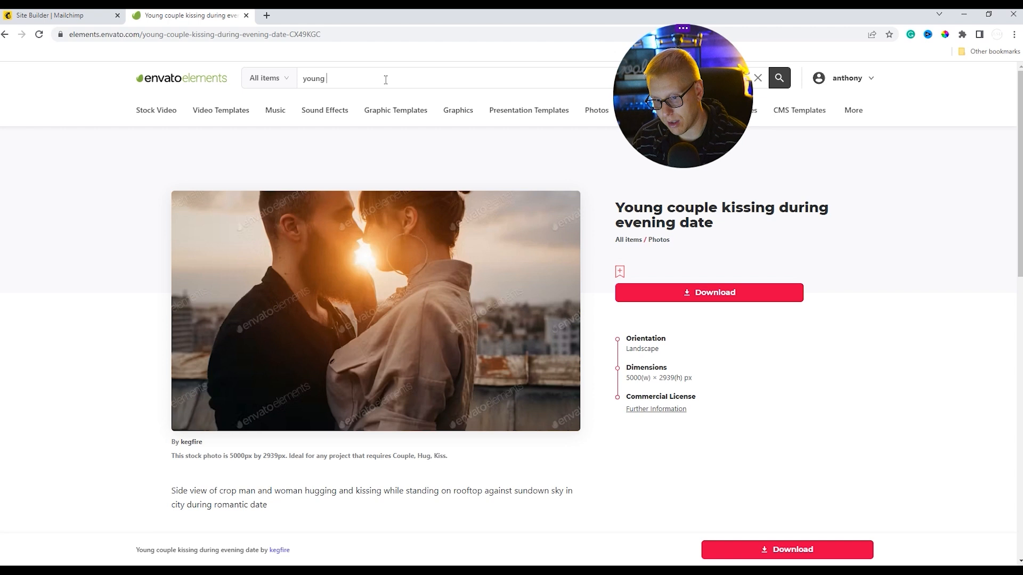
type("lady")
key("Return")
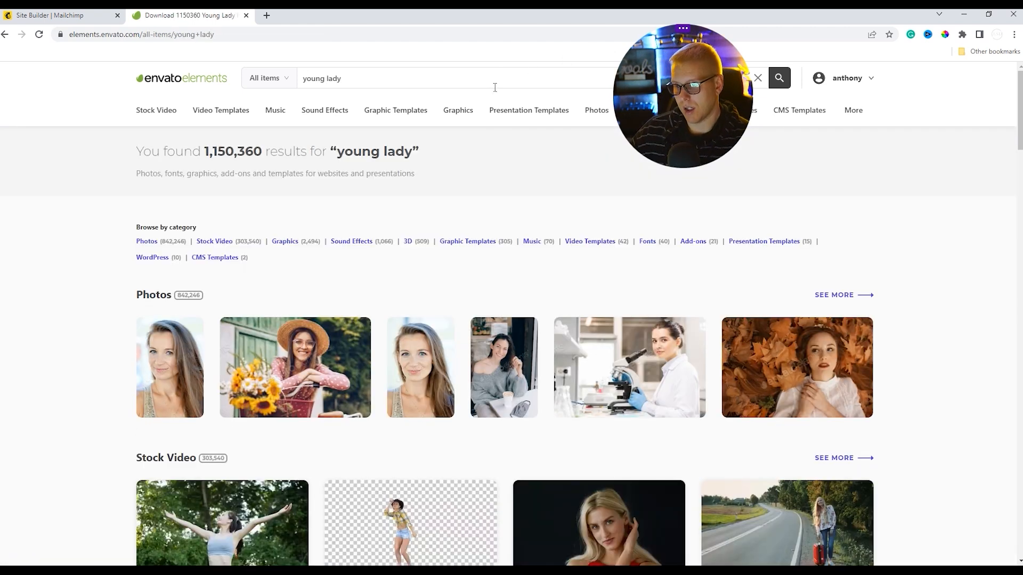
Change the Envato Elements search to "couple" and browse the photo and video results.
left_click_drag(353, 78, 264, 78)
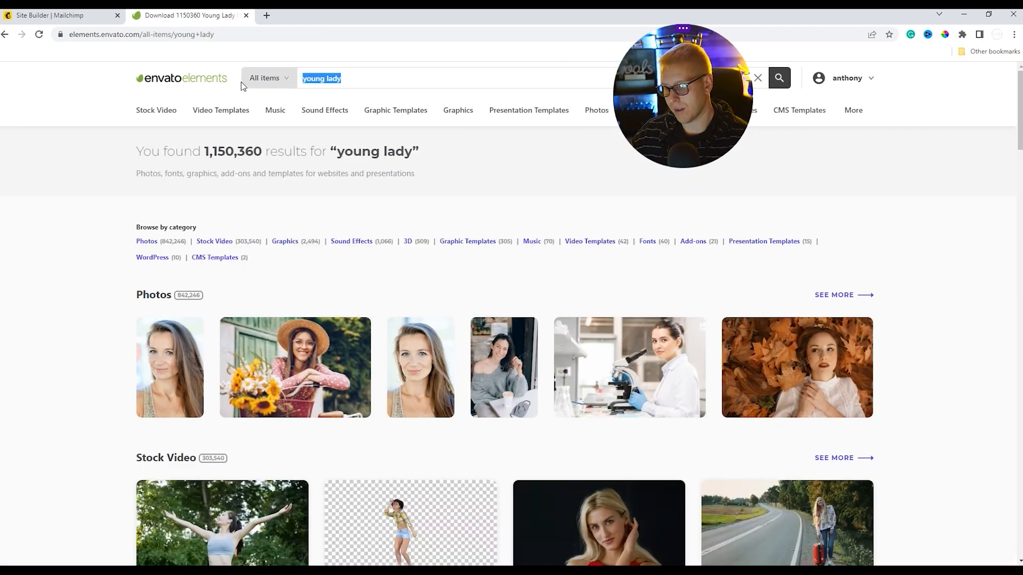
type("coupl")
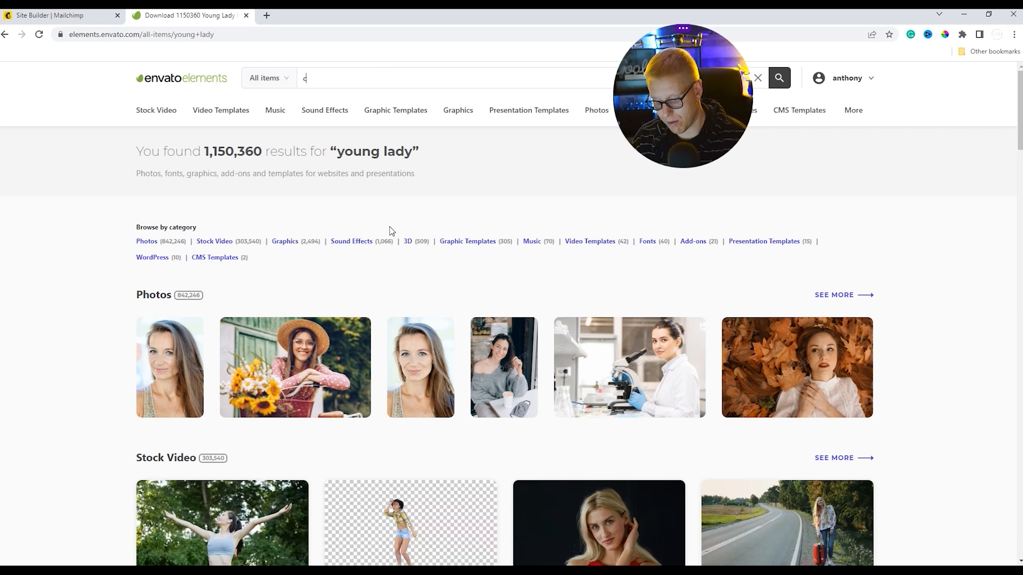
type("e")
key("Return")
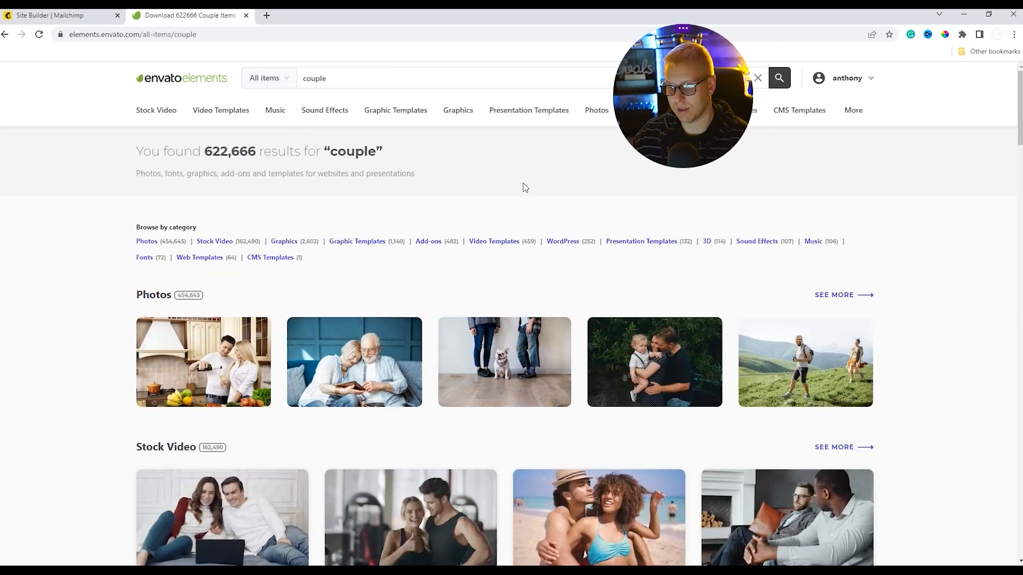
scroll(418, 384, "down", 2)
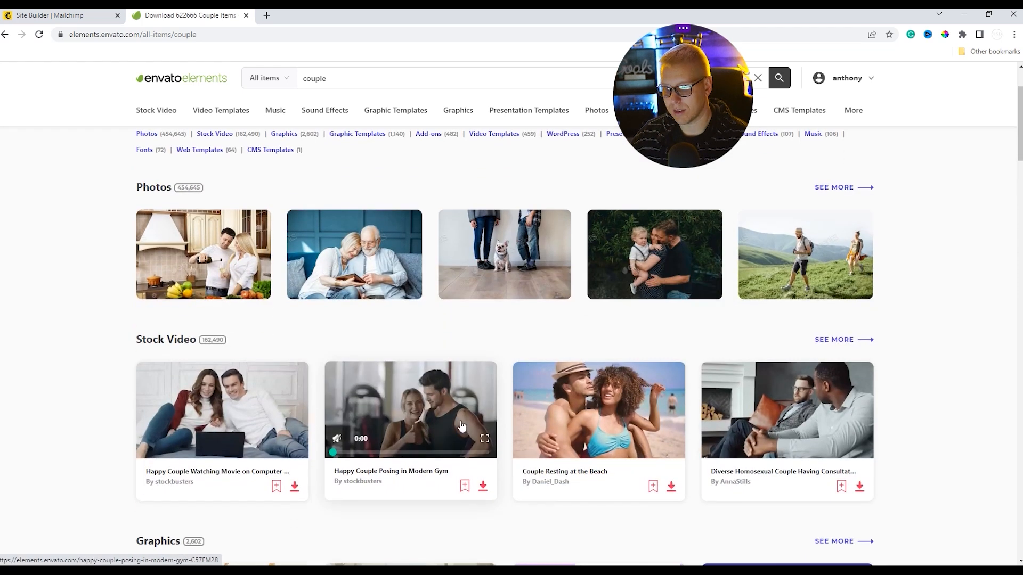
scroll(328, 347, "down", 4)
scroll(328, 346, "up", 3)
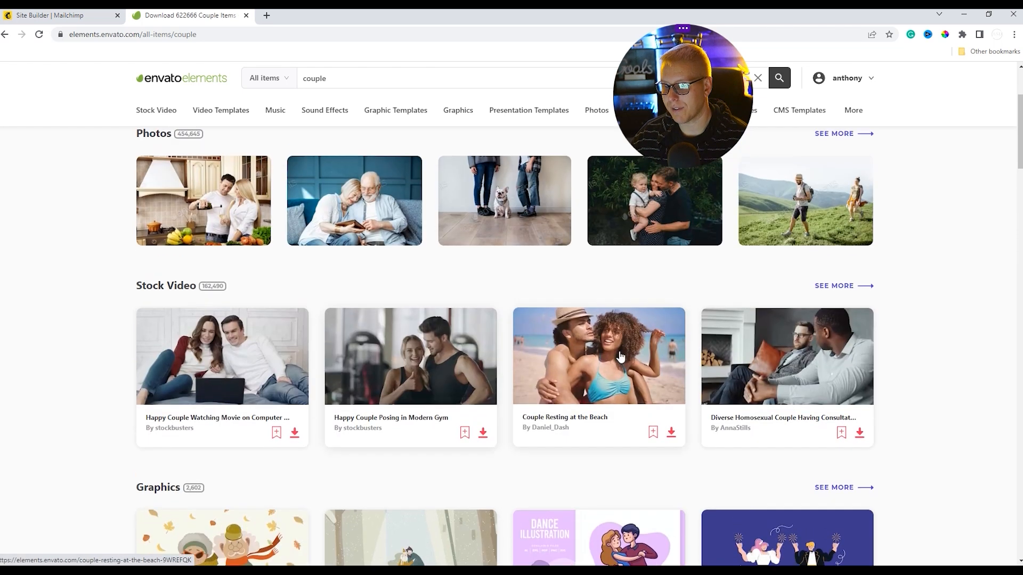
scroll(330, 213, "up", 3)
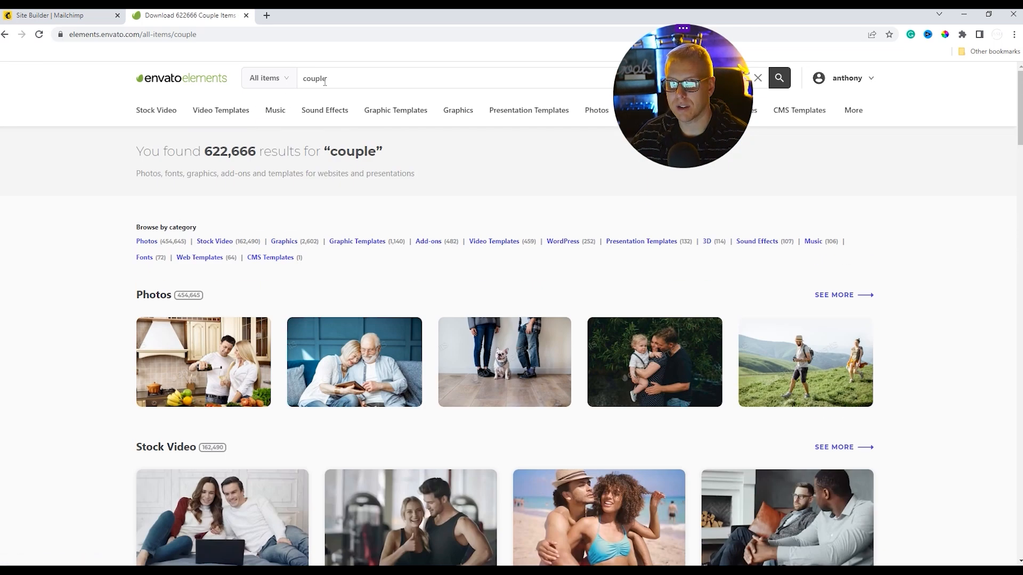
Search for "smiling couple" and download the photo of the couple touching noses on a bed, licensed to the "client work" project.
left_click(303, 80)
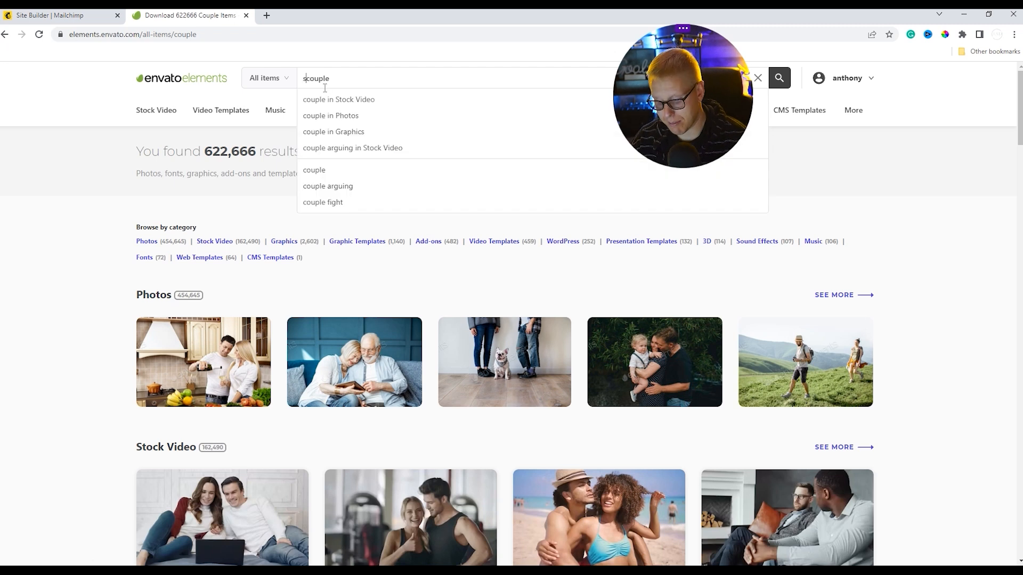
type("smiling")
key("Return")
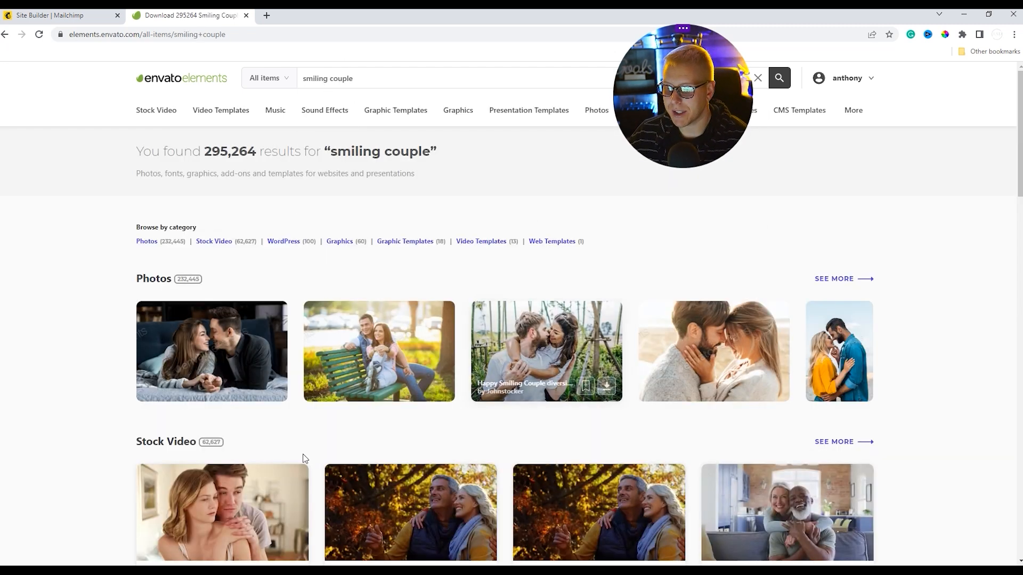
left_click(223, 349)
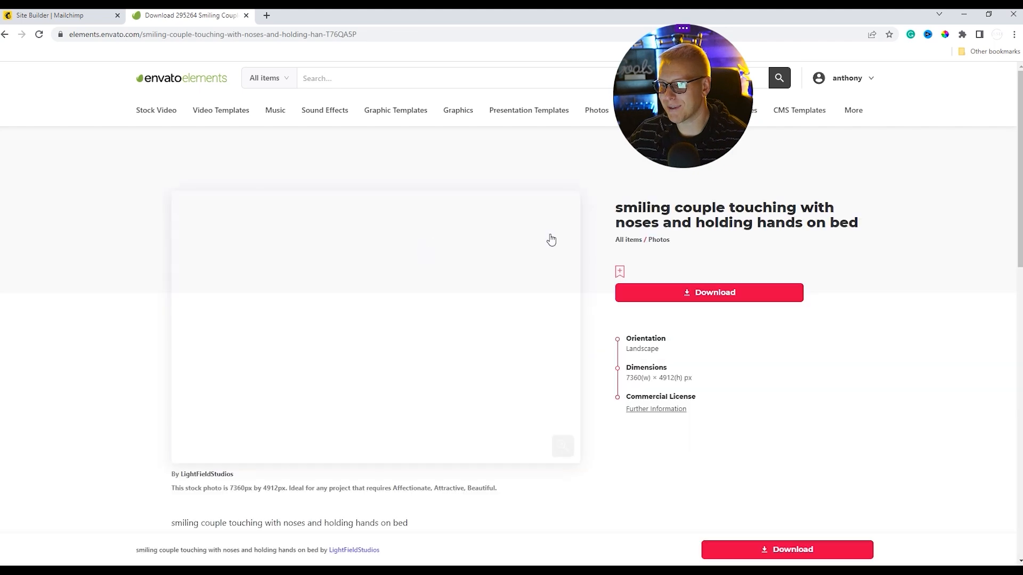
left_click(693, 295)
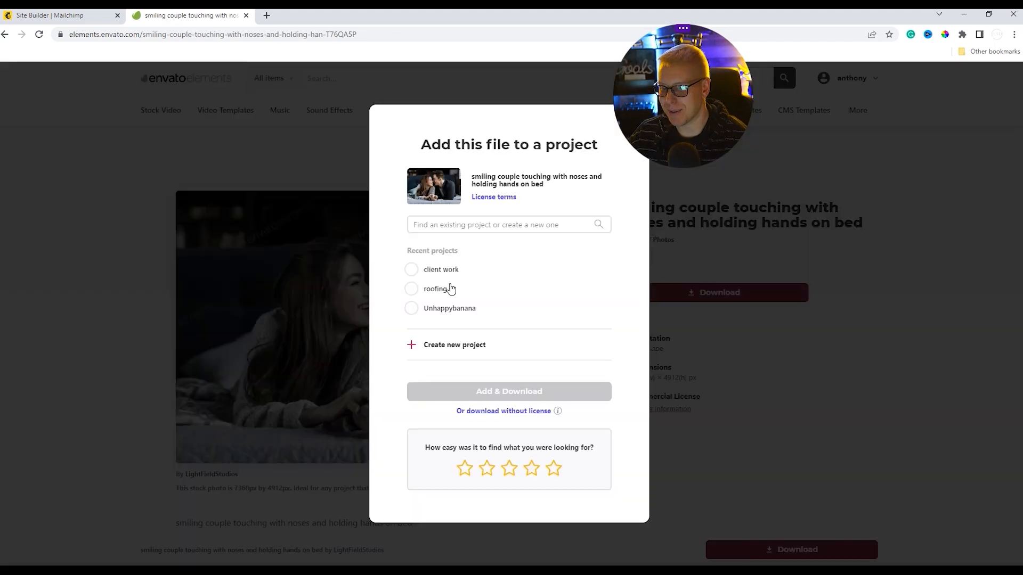
left_click(412, 270)
left_click(476, 392)
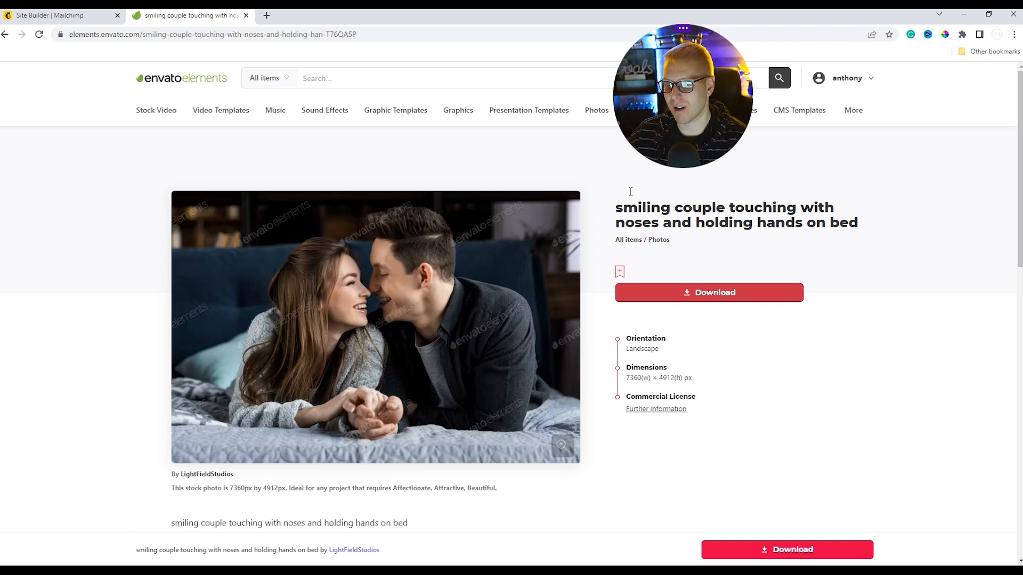
Switch to Adobe Photoshop 2023 and set up a PNG export of the smiling couple photo at 25% scale.
left_click_drag(668, 94, 915, 88)
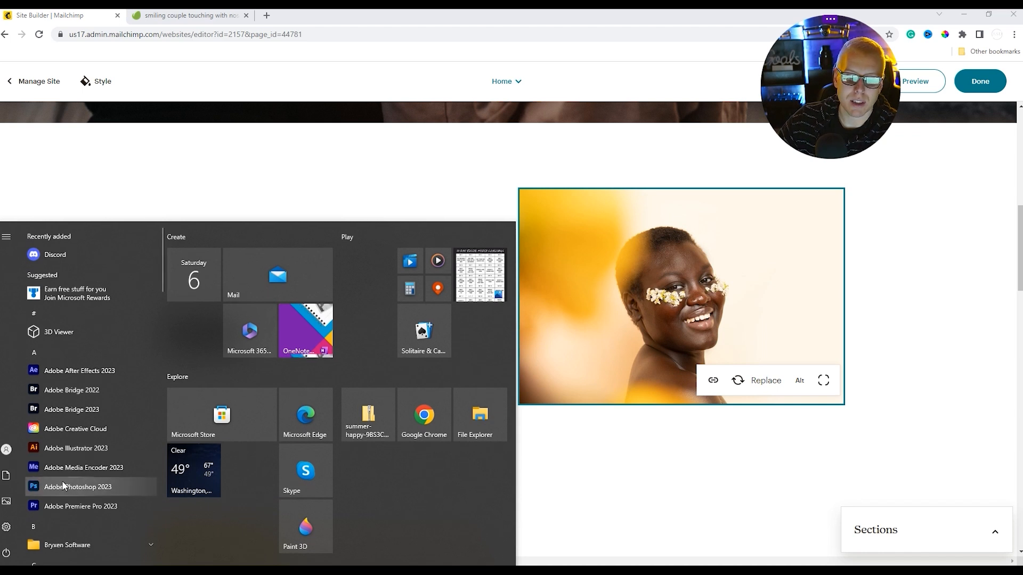
left_click(61, 487)
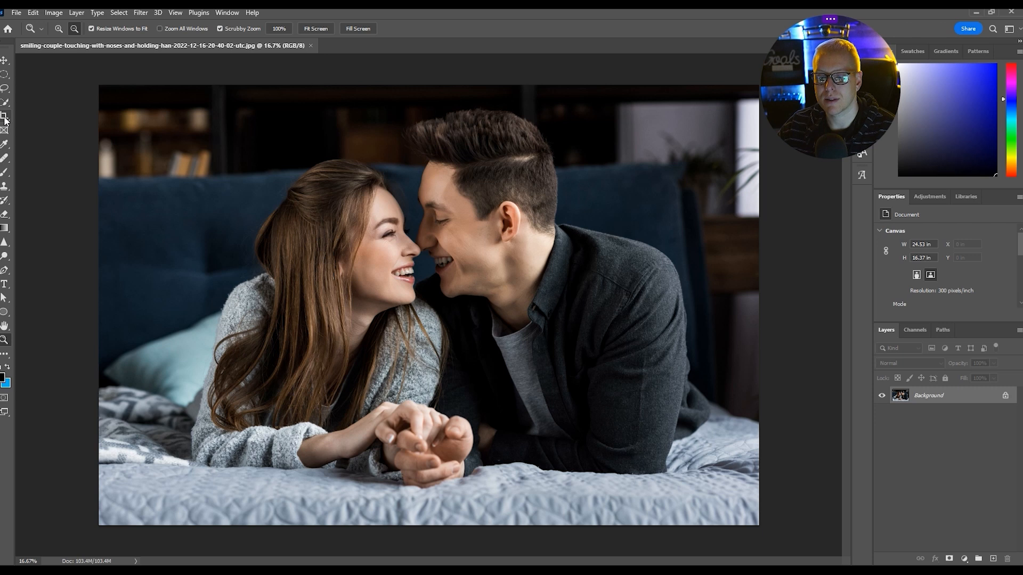
left_click(16, 12)
mouse_move(44, 200)
left_click(170, 209)
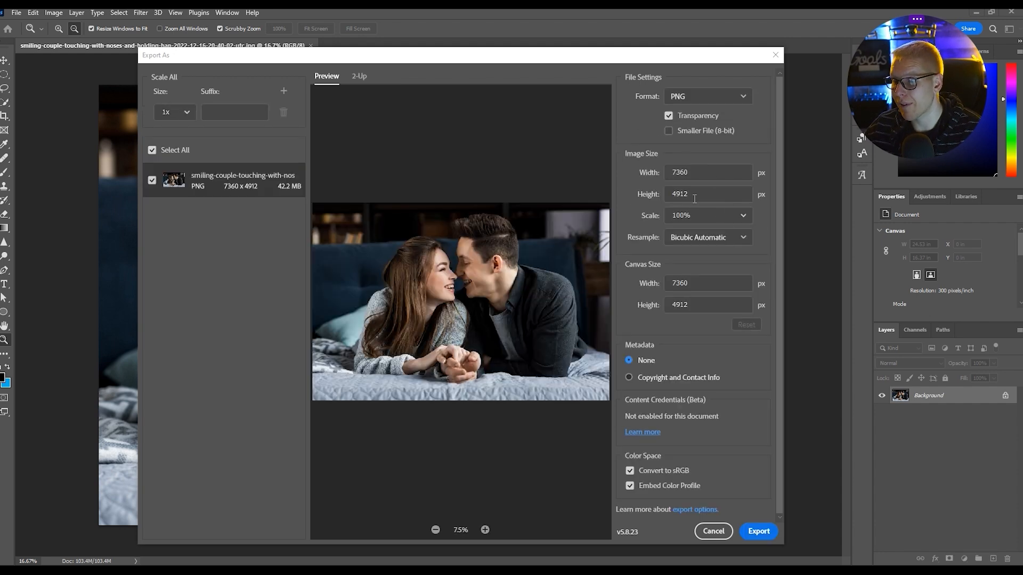
left_click(742, 216)
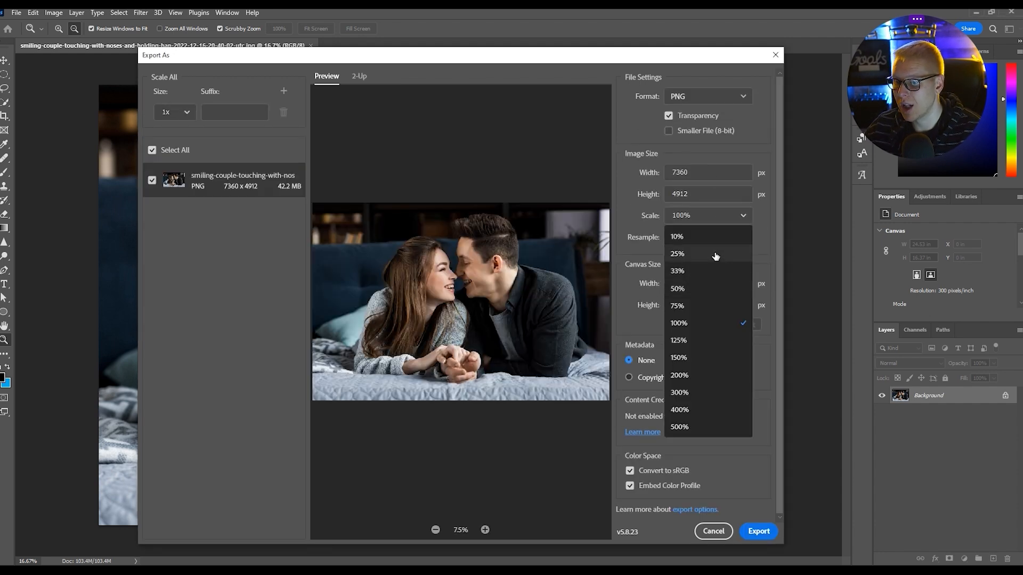
left_click(701, 253)
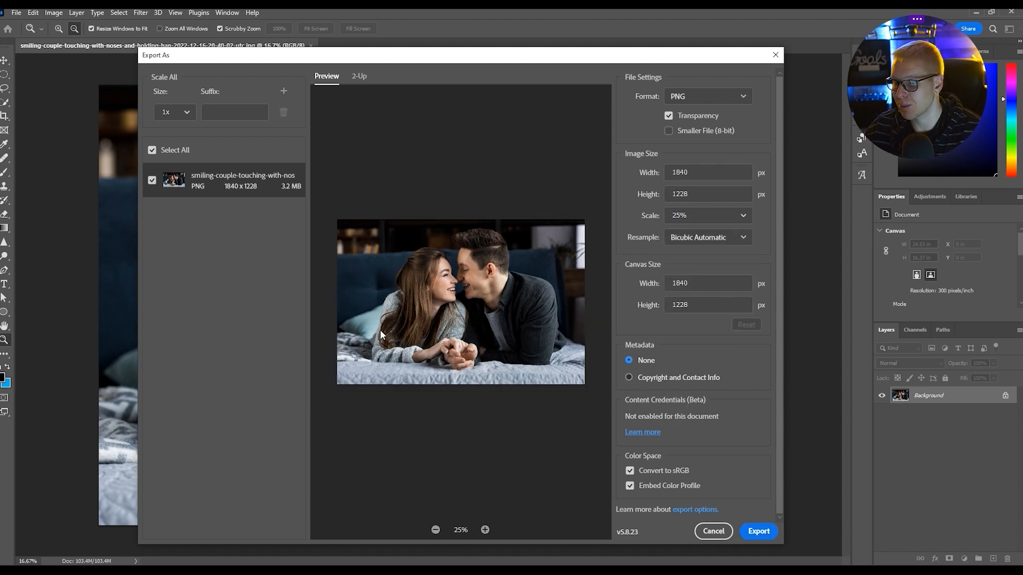
Export the scaled-down couple photo and save it as a PNG in the Downloads folder, keeping the suggested base file name.
left_click(756, 530)
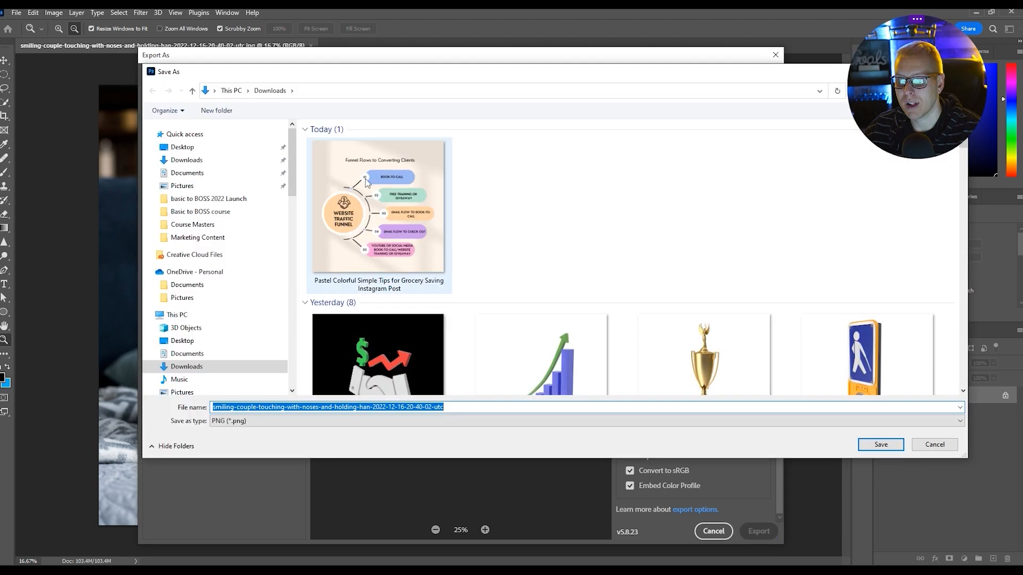
left_click(497, 409)
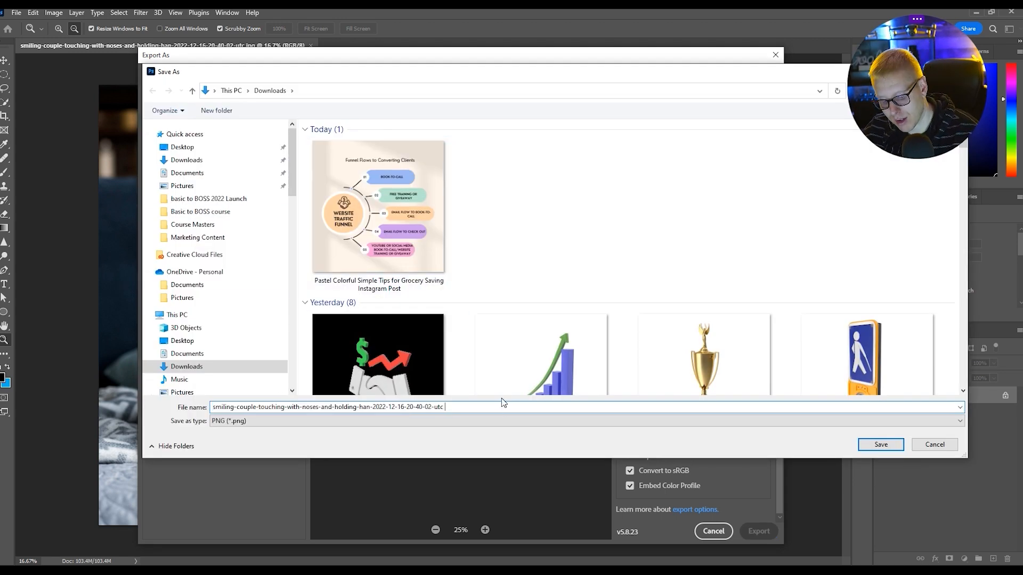
left_click(881, 444)
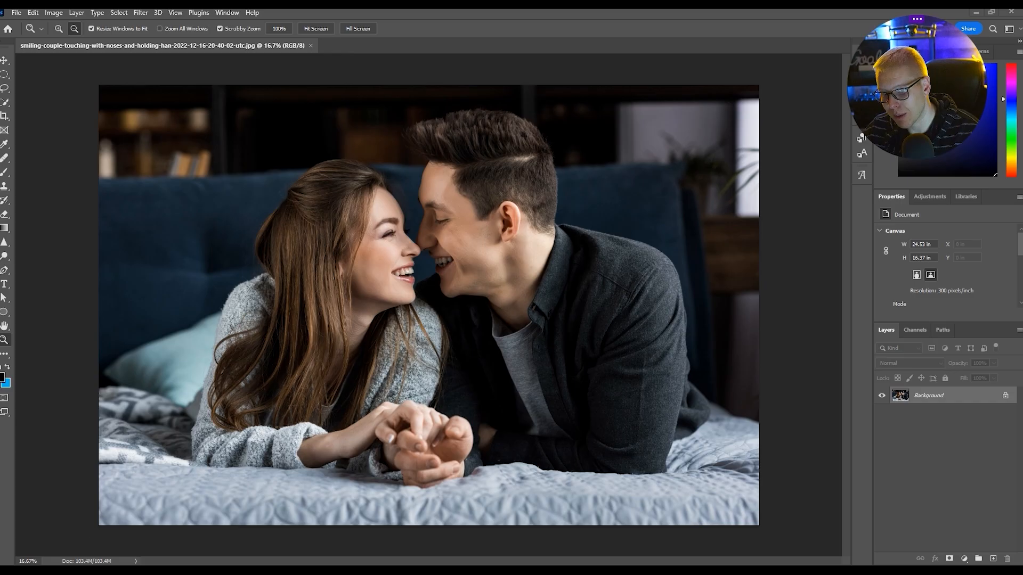
Switch to Mailchimp, upload the exported smiling couple photo, and use it as the picture in the Text & Image section.
left_click(46, 524)
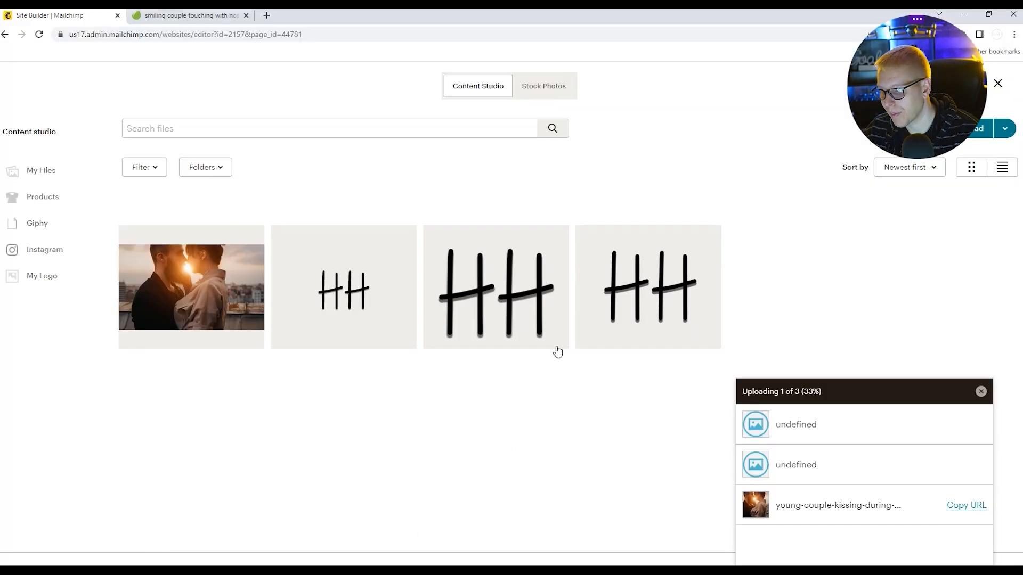
left_click(980, 391)
left_click_drag(939, 80, 846, 74)
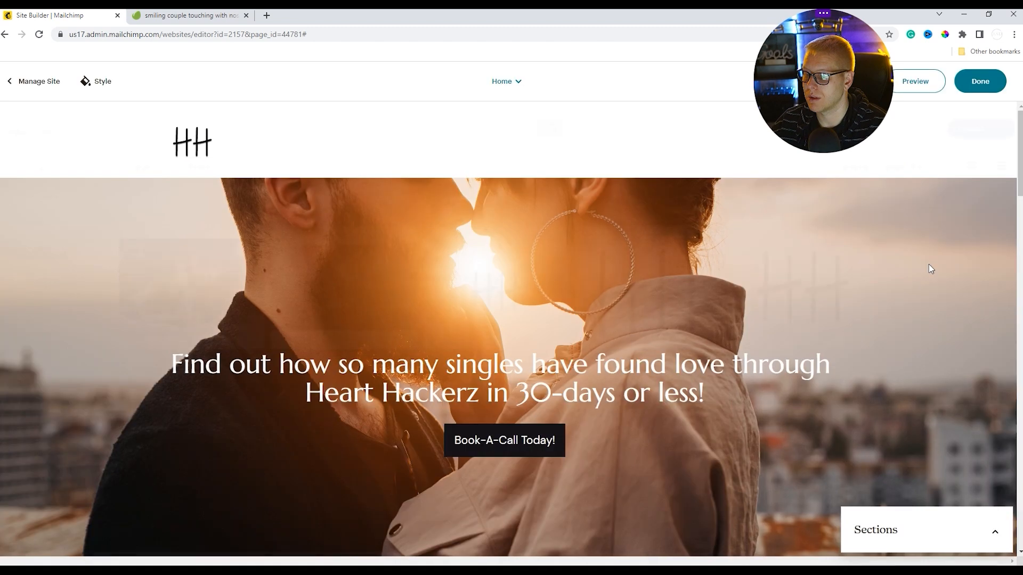
scroll(623, 414, "down", 4)
scroll(623, 414, "down", 7)
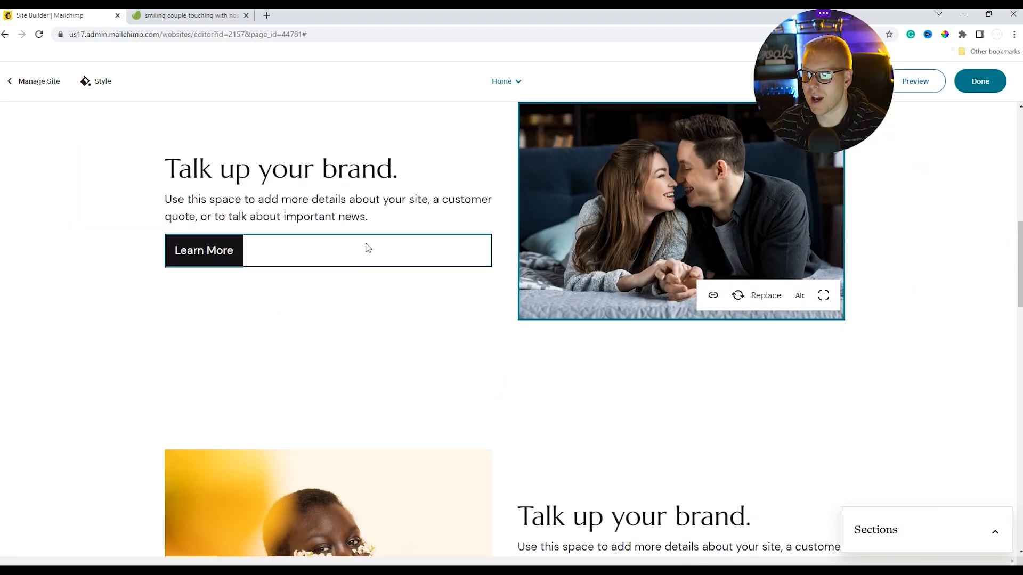
Review the Home page's hero banner against the Text & Image section's placeholder text.
left_click(427, 172)
left_click(386, 217)
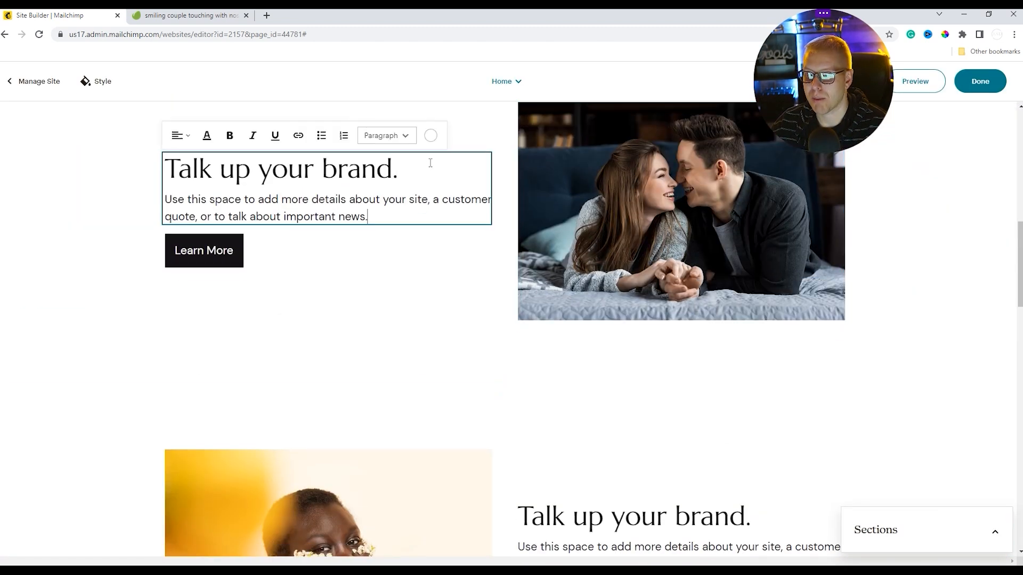
scroll(451, 239, "up", 6)
scroll(567, 254, "up", 5)
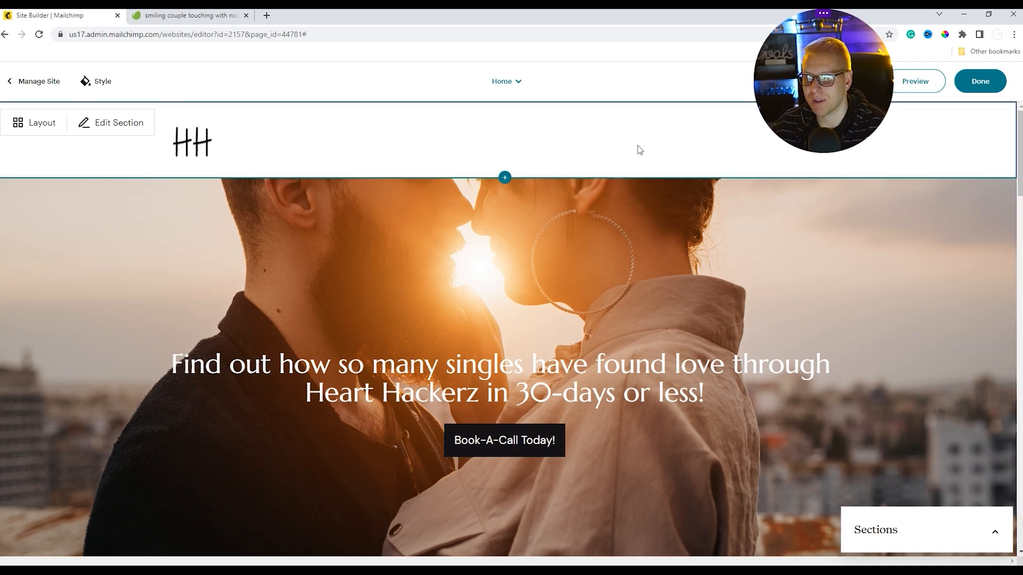
scroll(575, 238, "down", 2)
scroll(520, 210, "up", 2)
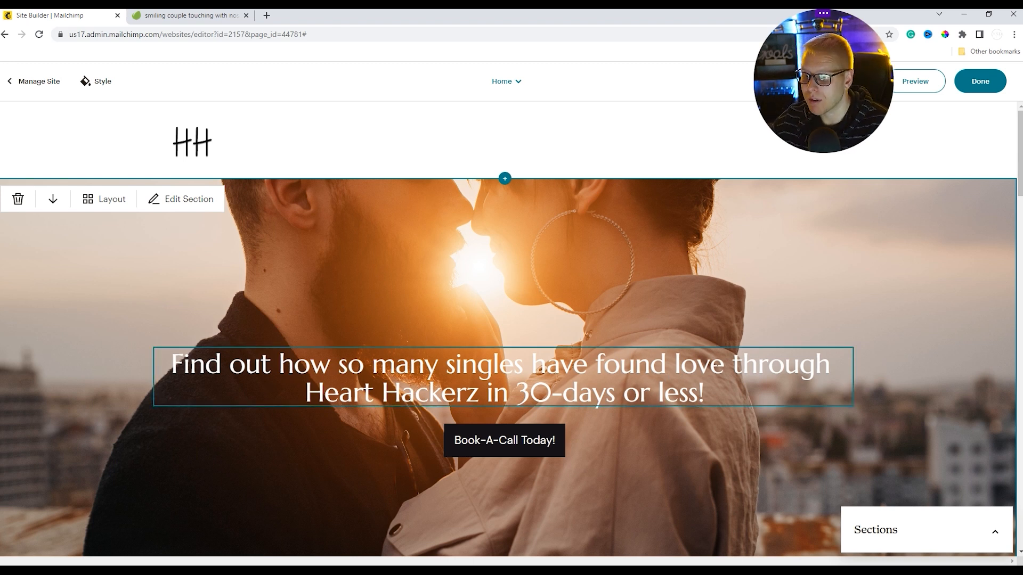
scroll(695, 322, "down", 3)
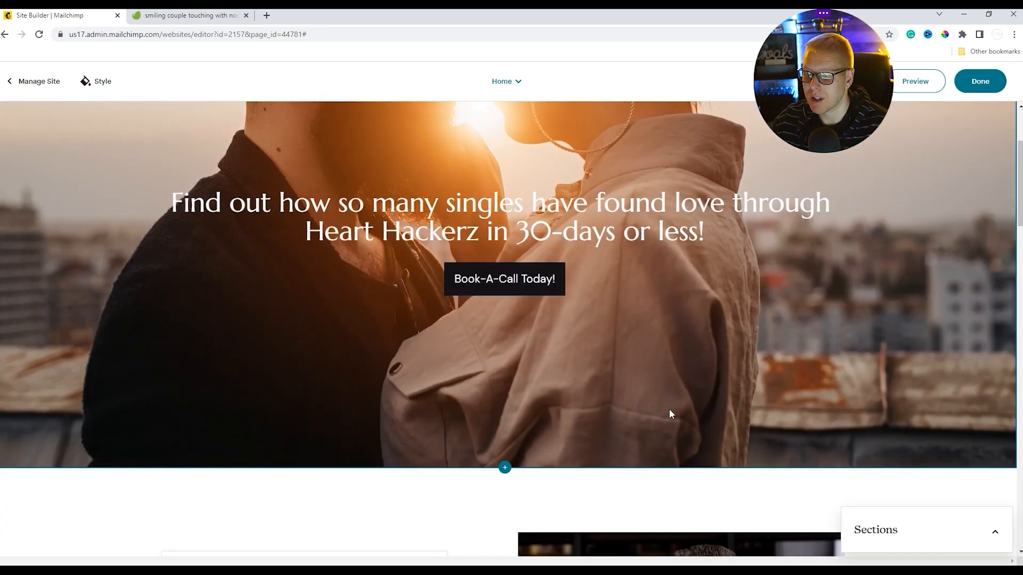
scroll(617, 344, "up", 3)
Replace the "Talk up your brand." heading beside the smiling couple photo with the couple's first names joined by an ampersand.
scroll(617, 351, "down", 4)
scroll(617, 354, "down", 3)
left_click(406, 392)
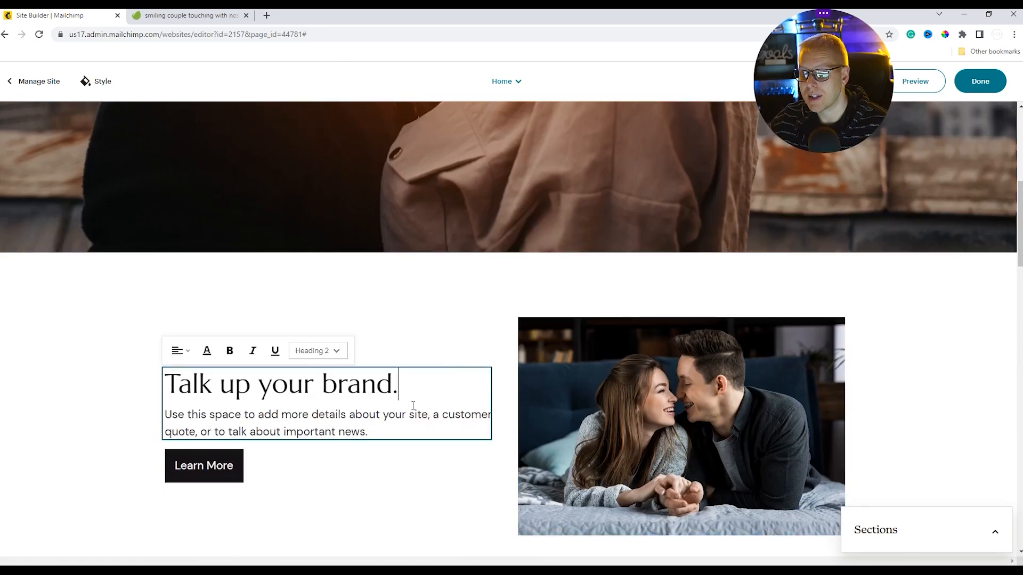
left_click_drag(389, 431, 129, 395)
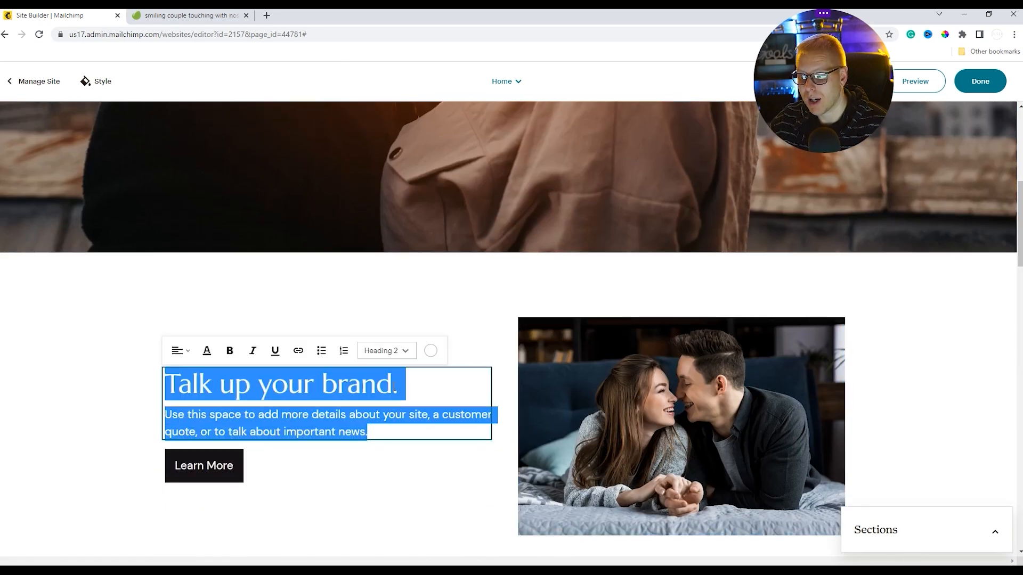
left_click(417, 386)
key("BackSpace")
key("BackSpace")
key("BackSpace")
key("BackSpace")
key("BackSpace")
key("BackSpace")
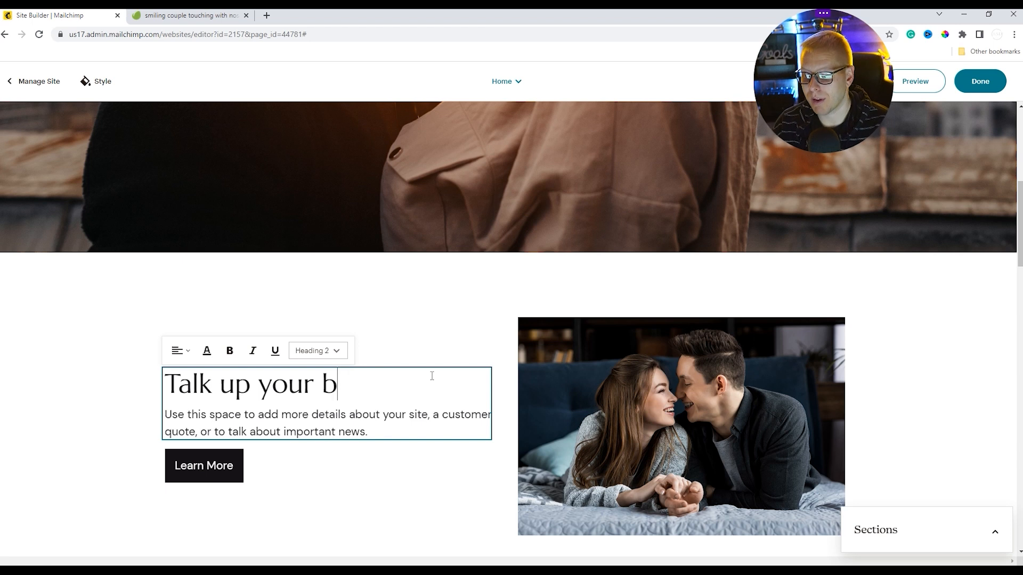
key("BackSpace")
key("BackSpace")
key("BackSpace")
key("BackSpace")
key("BackSpace")
key("BackSpace")
key("BackSpace")
key("BackSpace")
key("BackSpace")
key("BackSpace")
key("BackSpace")
key("BackSpace")
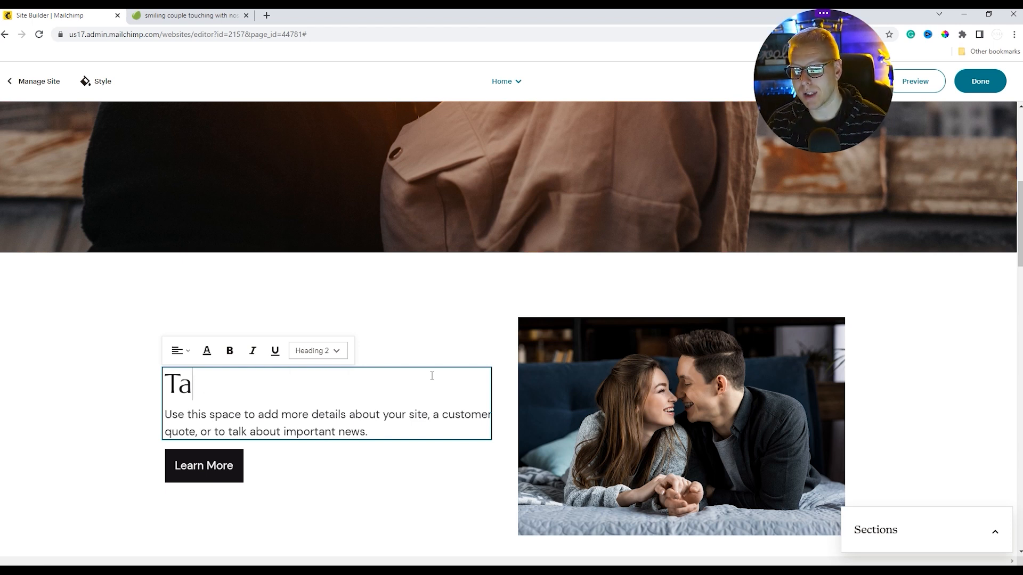
type("M")
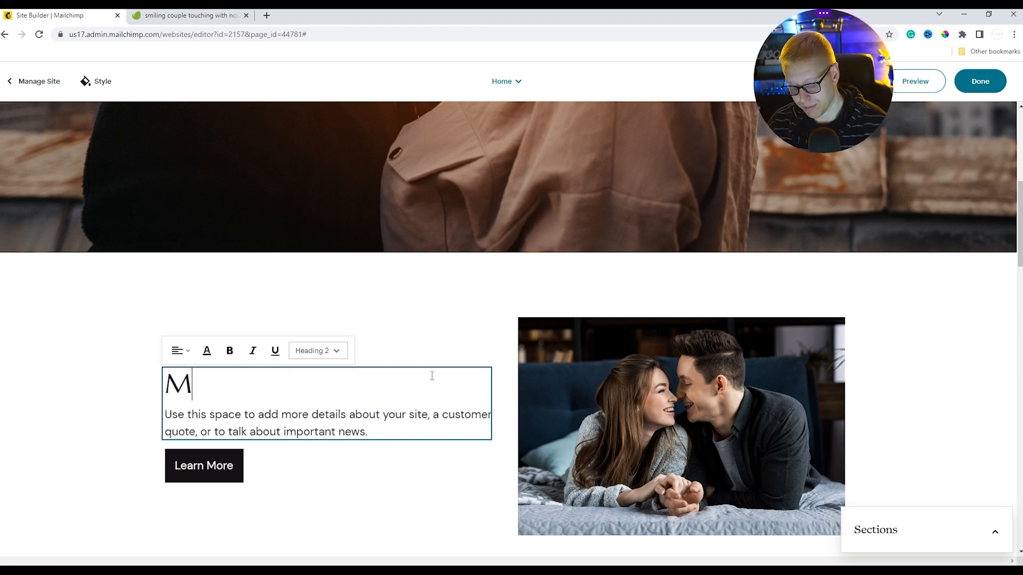
type("i")
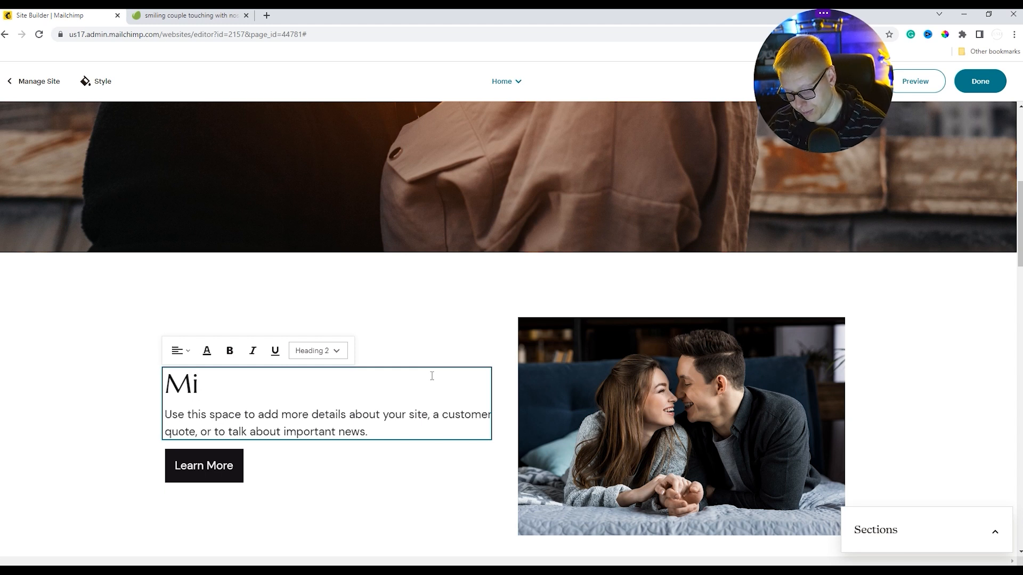
type("ra")
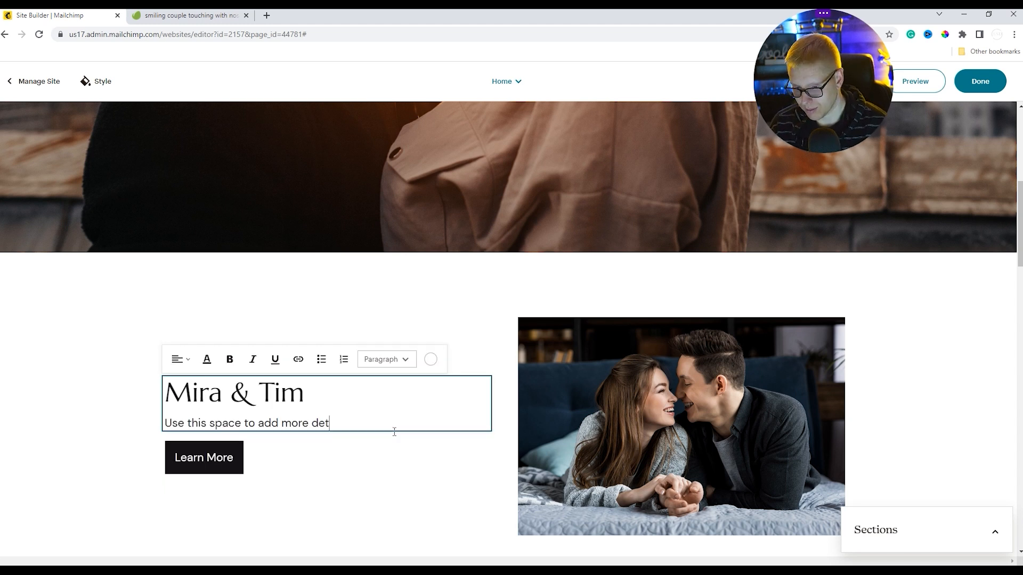
Replace the paragraph under the heading with "Insert text transformation talking about undesired life before program and desired transformational life outcome after program here.".
key("BackSpace")
key("BackSpace")
key("BackSpace")
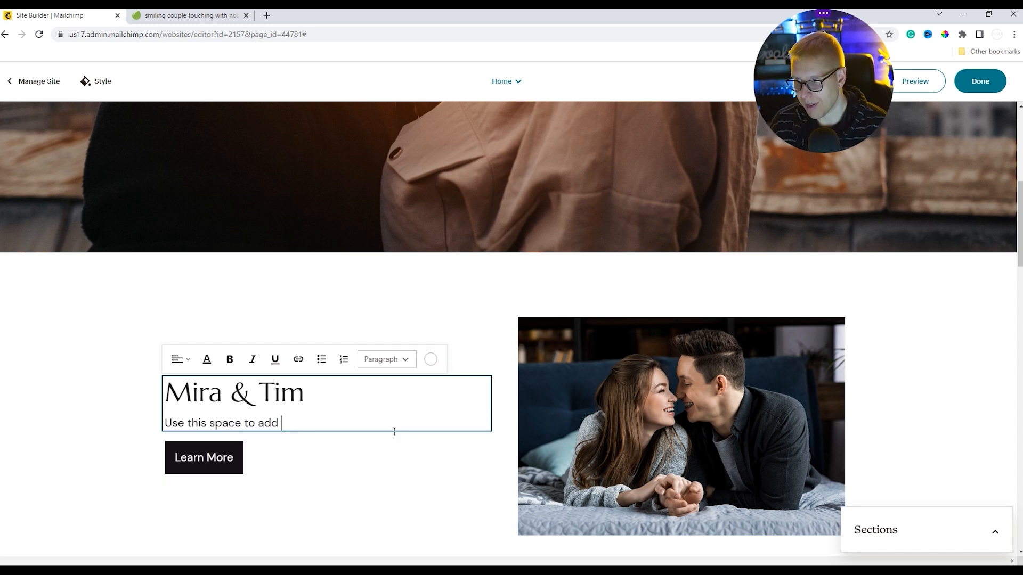
key("BackSpace")
key("BackSpace")
key("BackSpace")
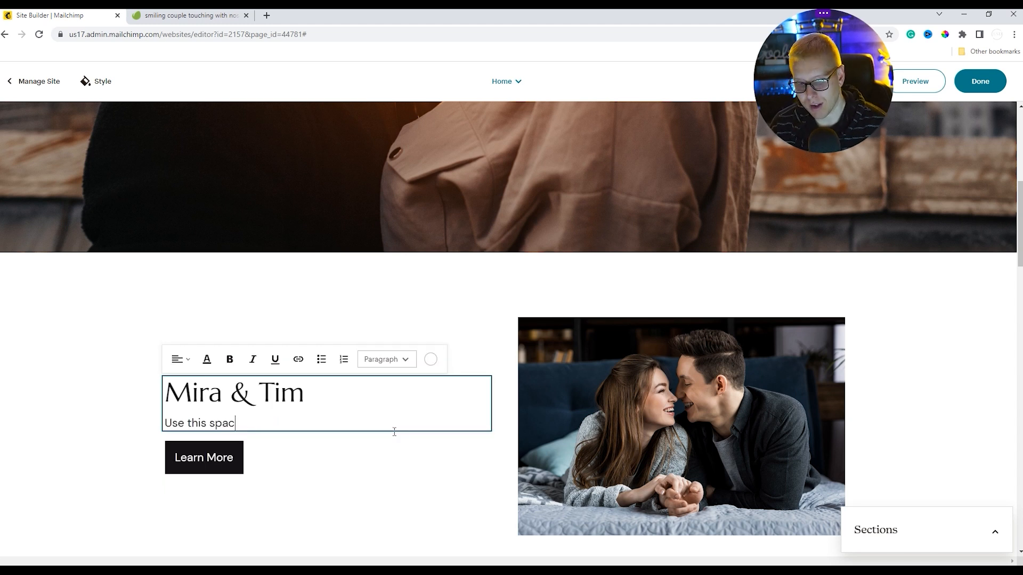
key("BackSpace")
key("BackSpace")
key("BackSpace")
key("BackSpace")
key("BackSpace")
type("Insert text")
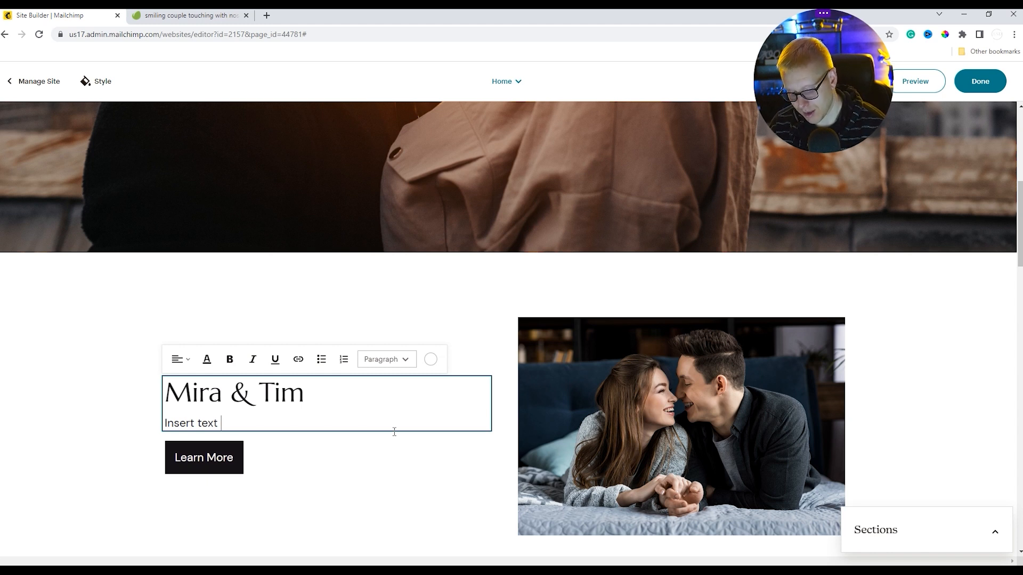
type("transformation talkj")
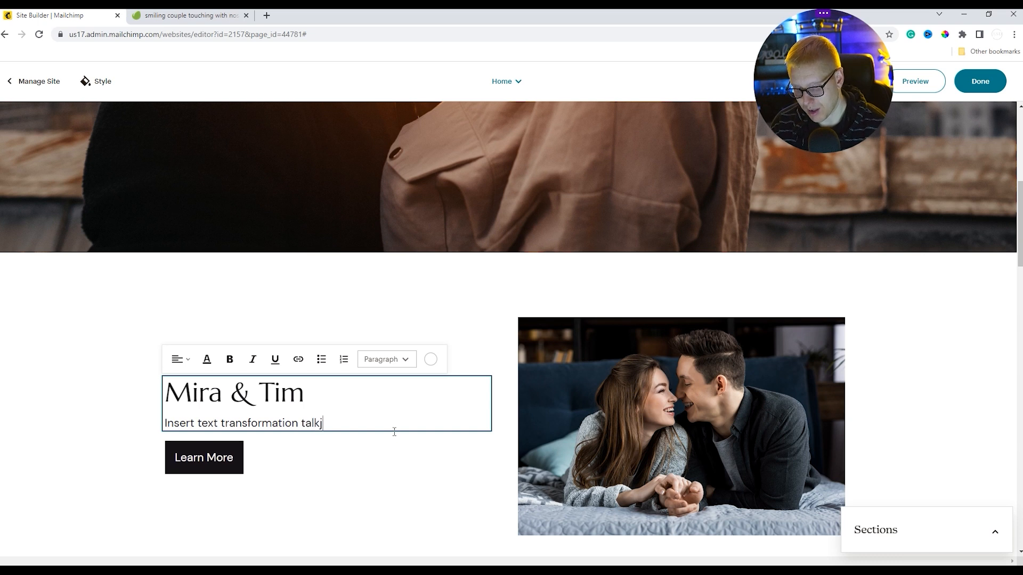
key("BackSpace")
type("ing about un")
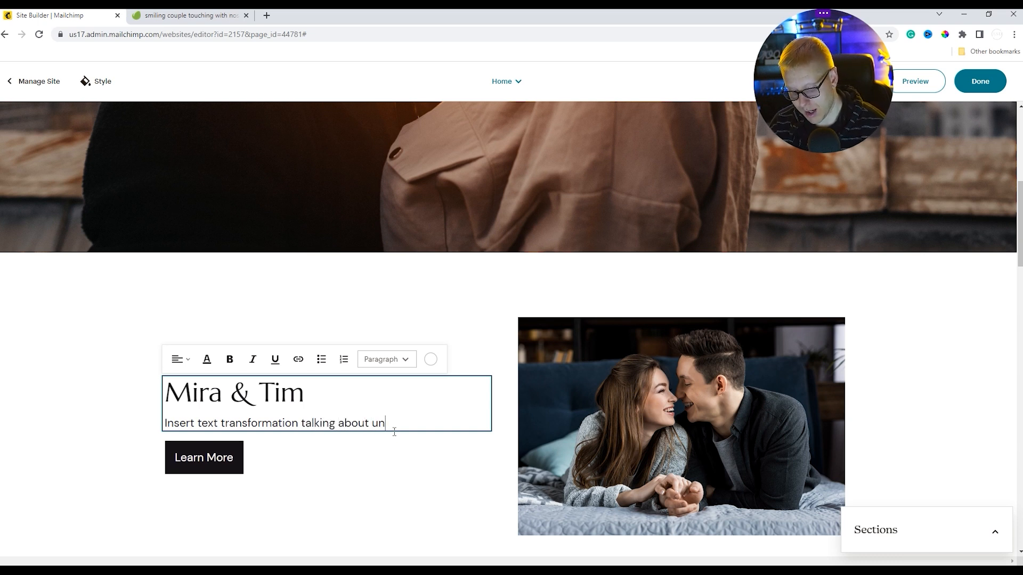
type("desired life ")
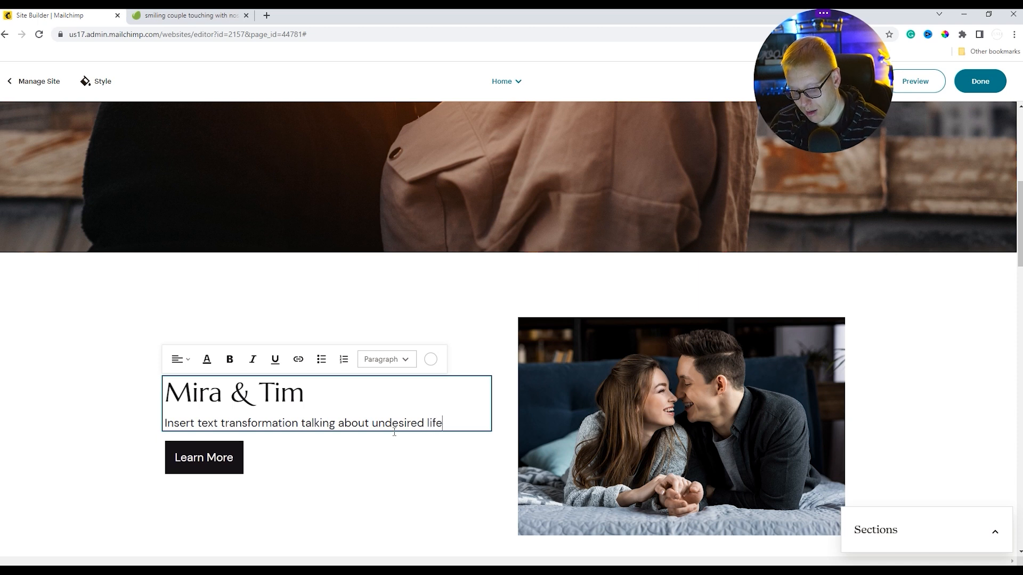
type("before ")
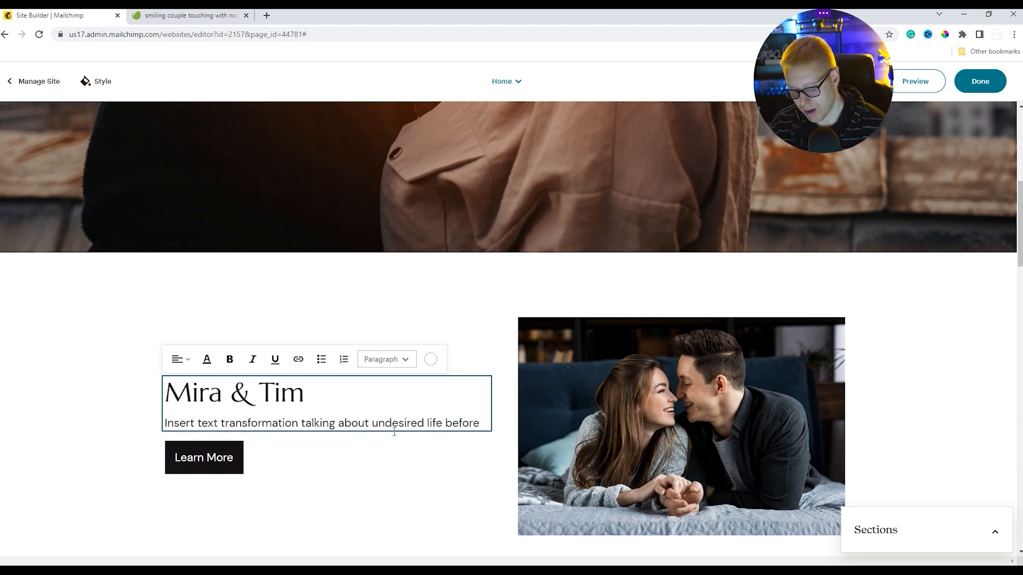
type("program and ")
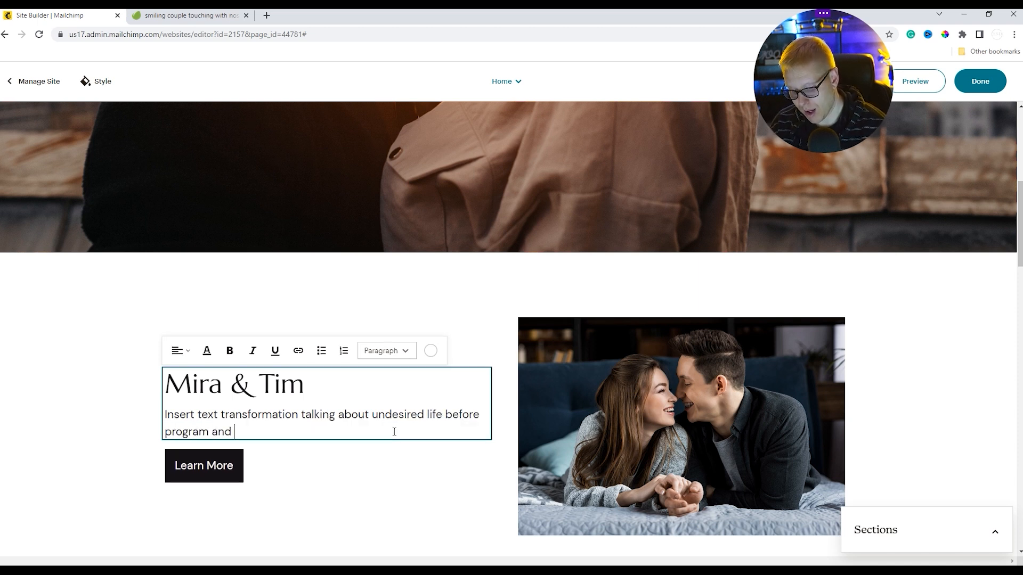
type("desired transformational l")
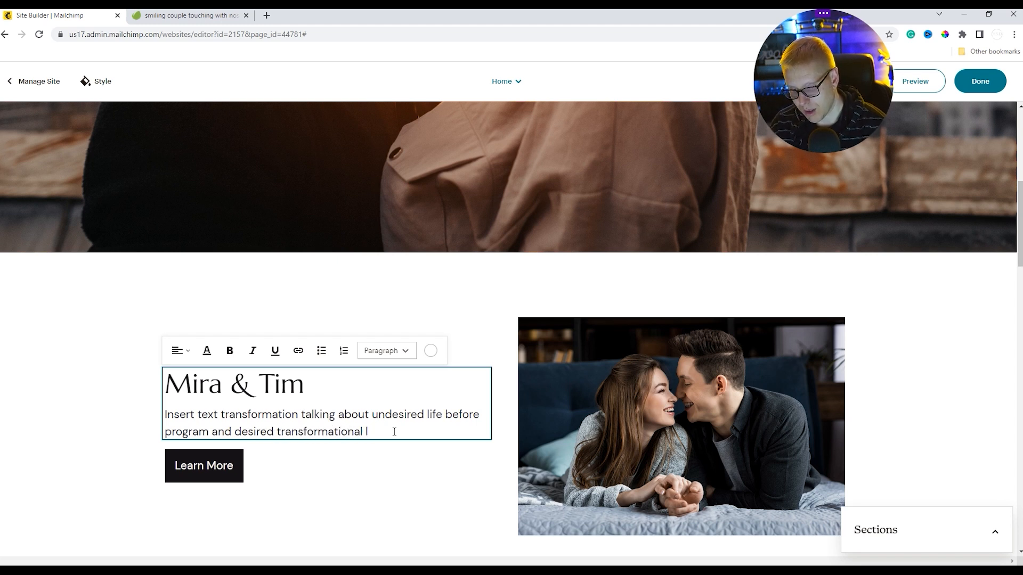
type("ife outco")
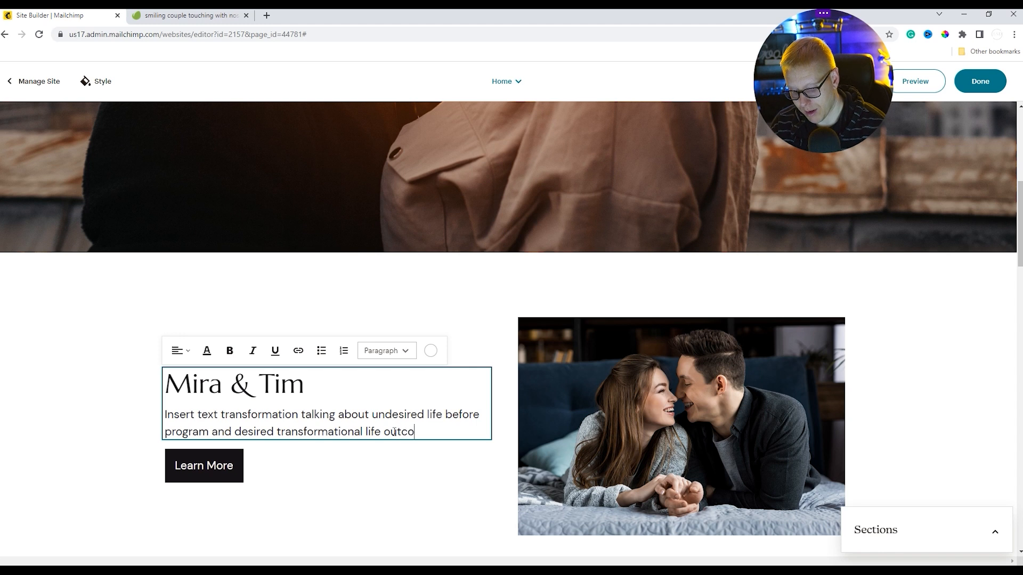
type("me after program")
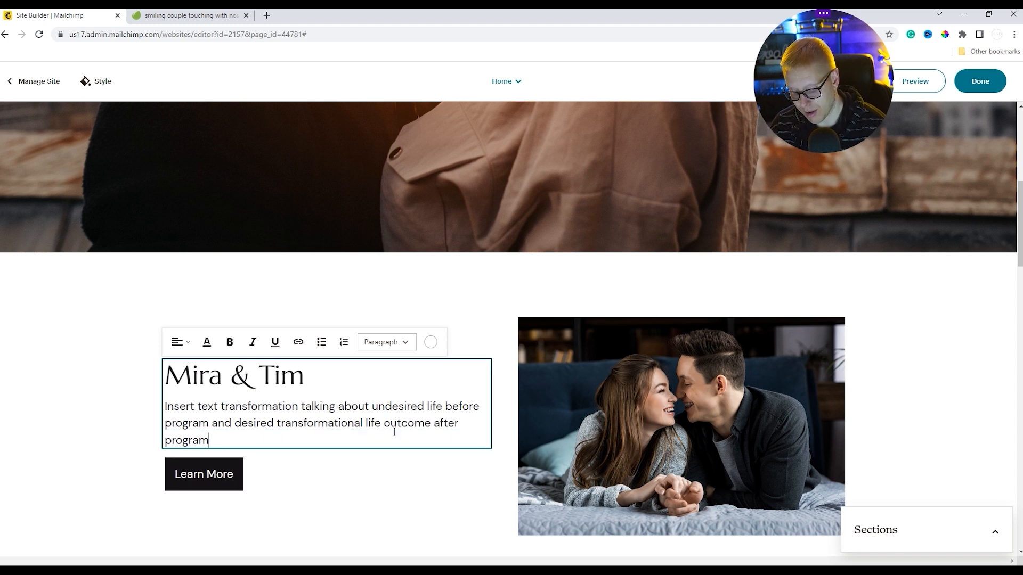
type(" here.")
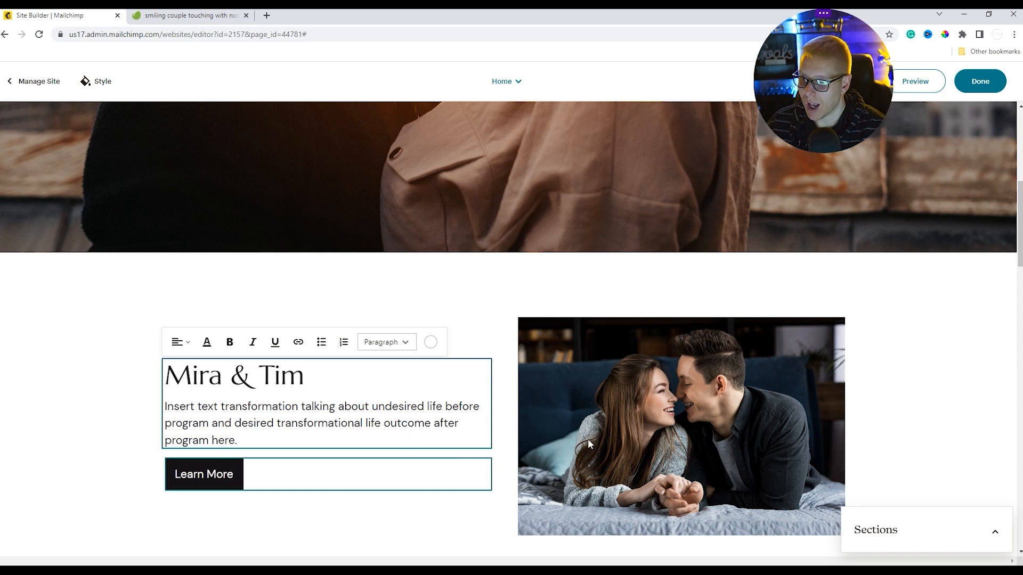
Set the background color of the Learn More button beside the couple photo to light peach.
left_click(239, 481)
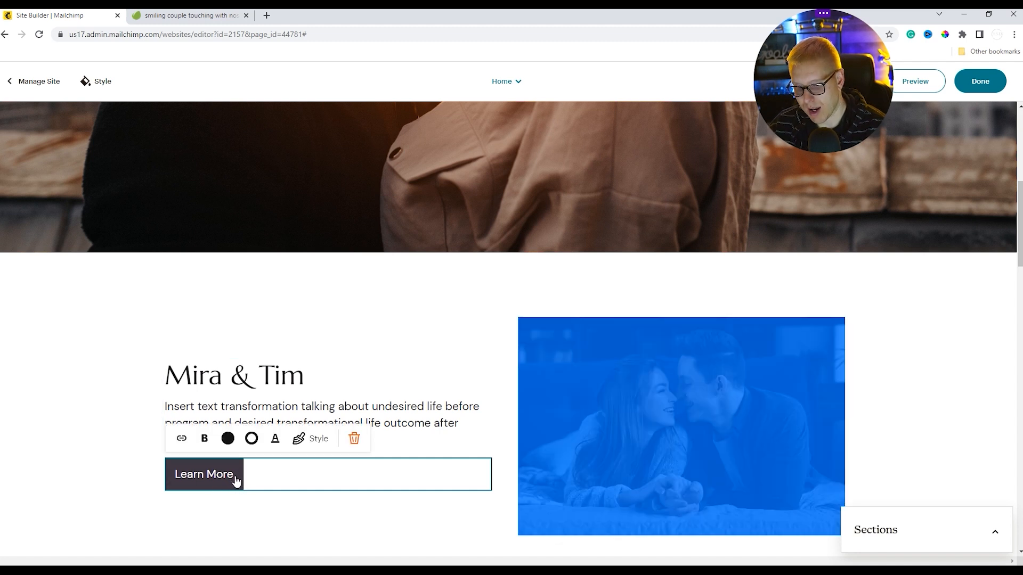
left_click(227, 438)
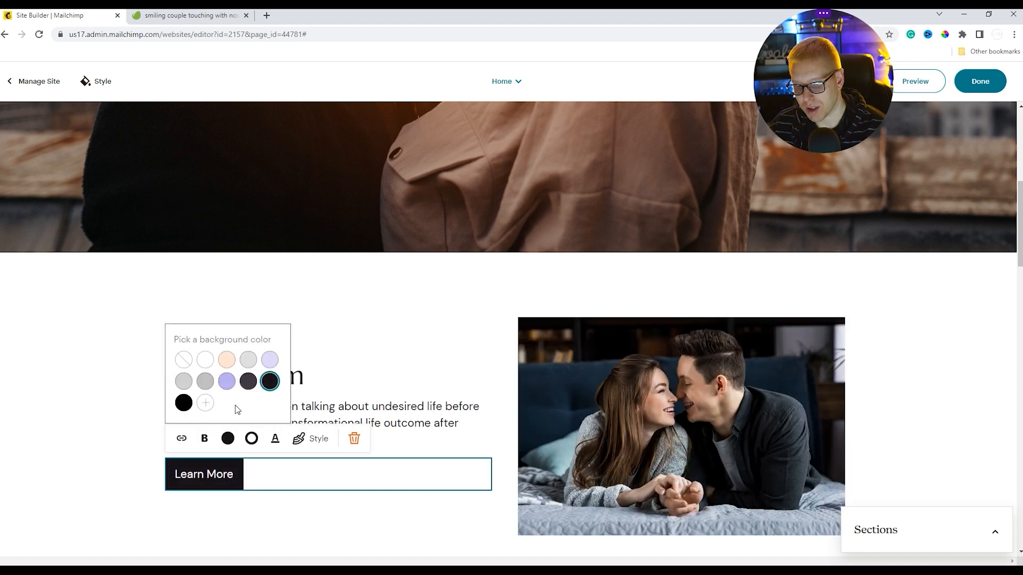
left_click(226, 359)
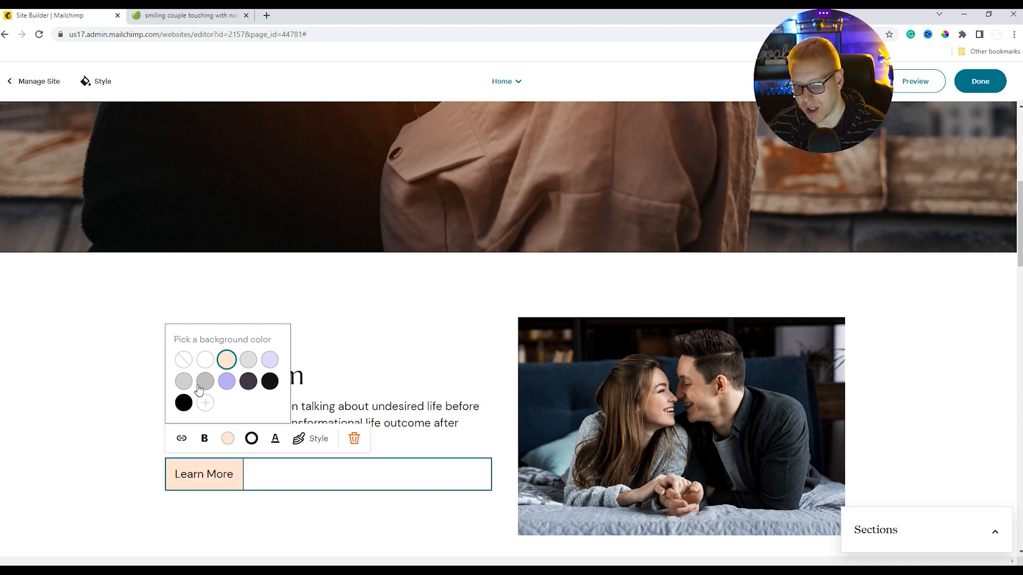
Relabel the peach button as "Book-A-Call Today!" and set its text color to white.
double_click(228, 475)
triple_click(228, 479)
left_click(228, 477)
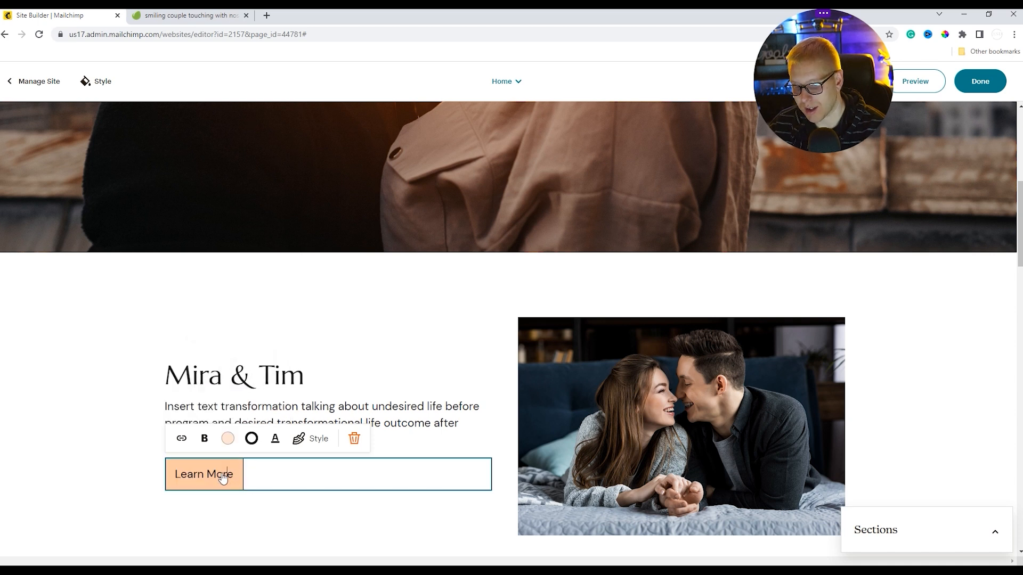
key("BackSpace")
key("BackSpace")
key("BackSpace")
key("BackSpace")
key("BackSpace")
key("BackSpace")
key("BackSpace")
key("BackSpace")
key("BackSpace")
key("BackSpace")
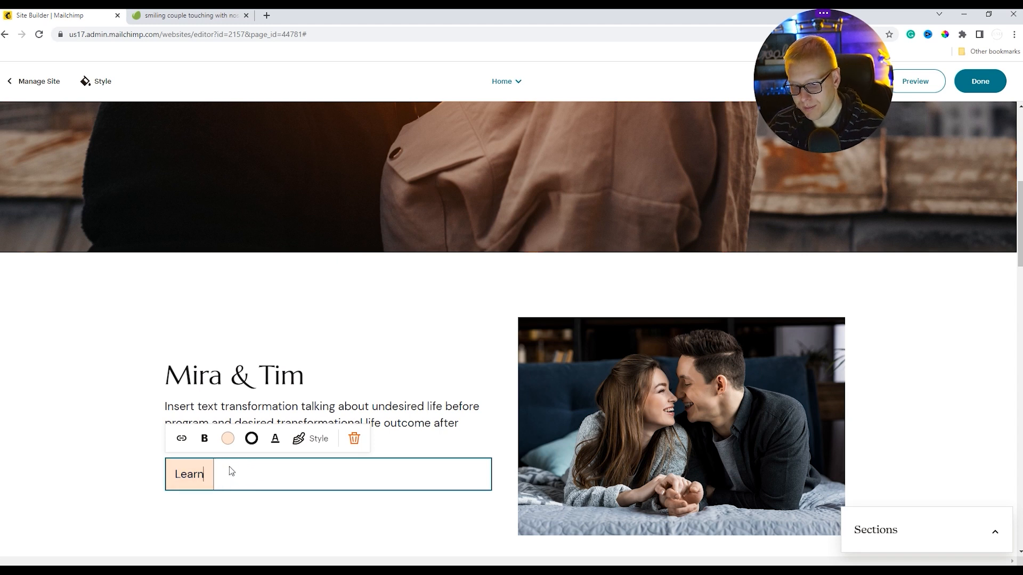
type("B")
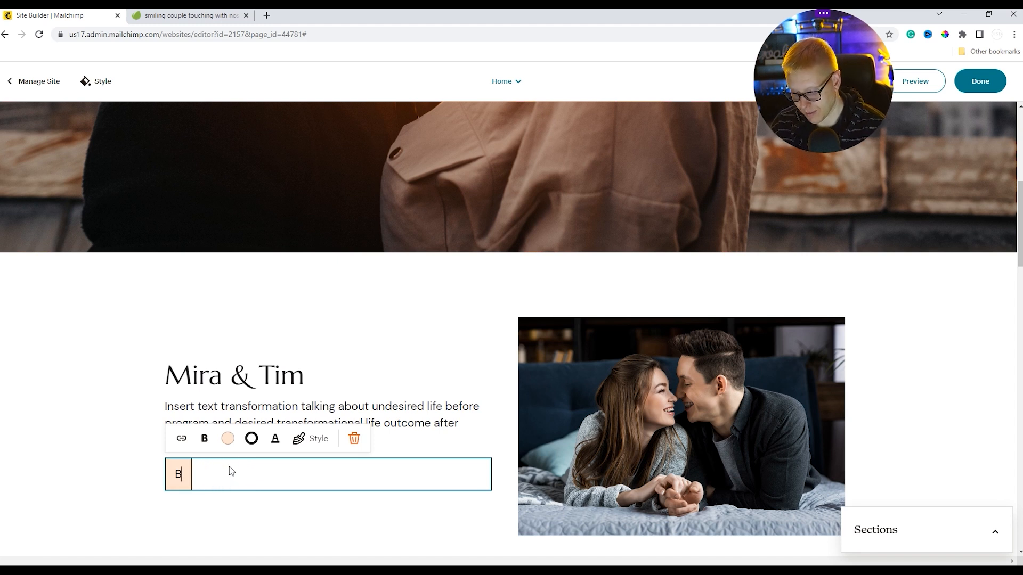
type("ook-A-C")
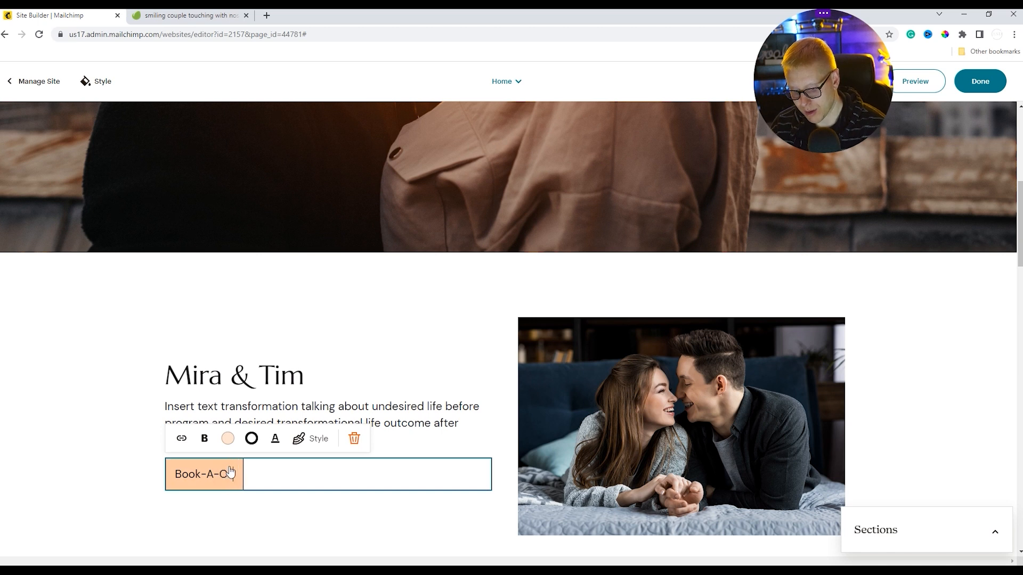
type("all Today!")
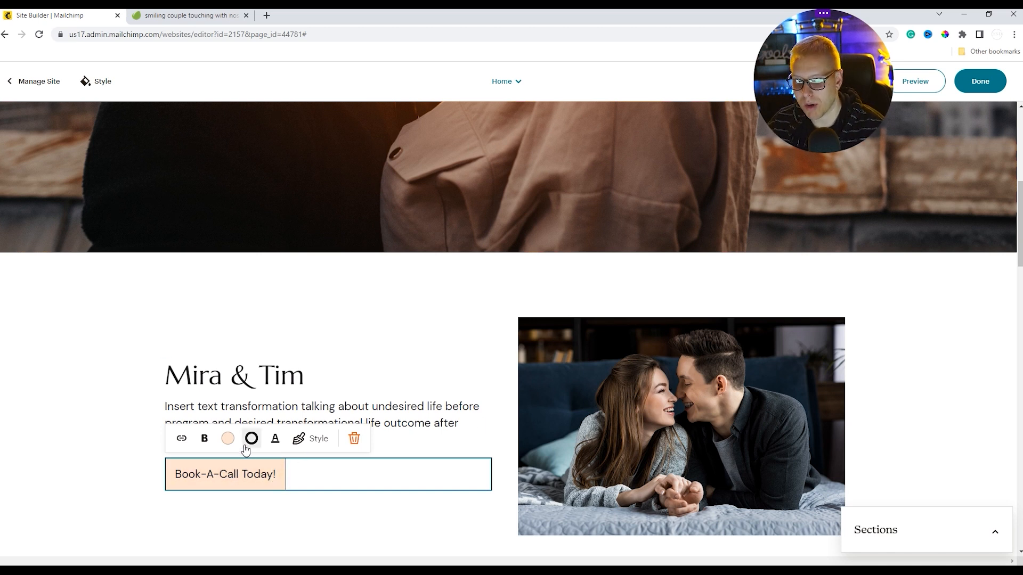
left_click(274, 438)
left_click(230, 359)
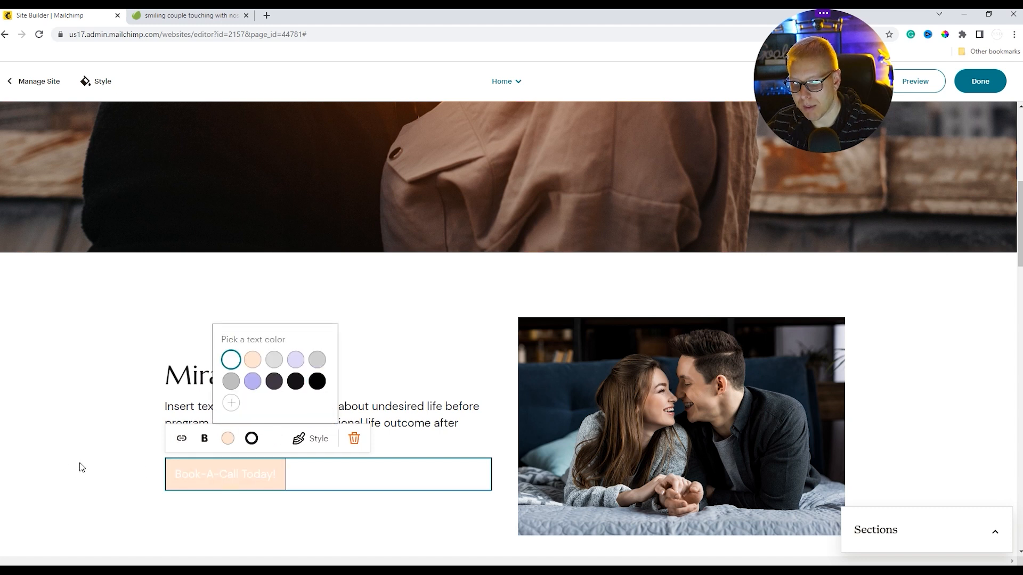
Set the peach button's text color to black and format the paragraph beside the couple photo as Heading 4.
left_click(317, 381)
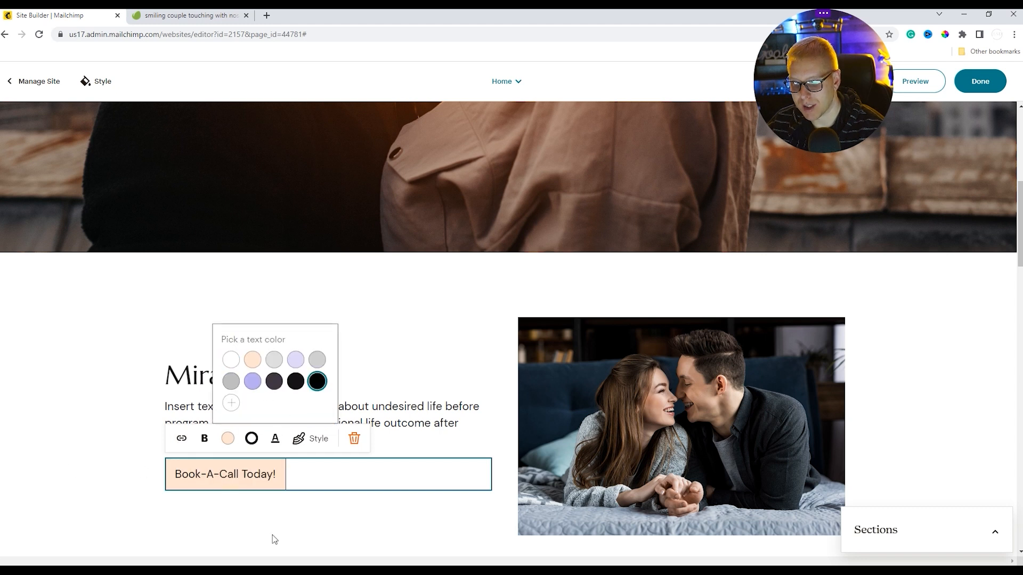
left_click(424, 333)
left_click_drag(255, 441, 148, 415)
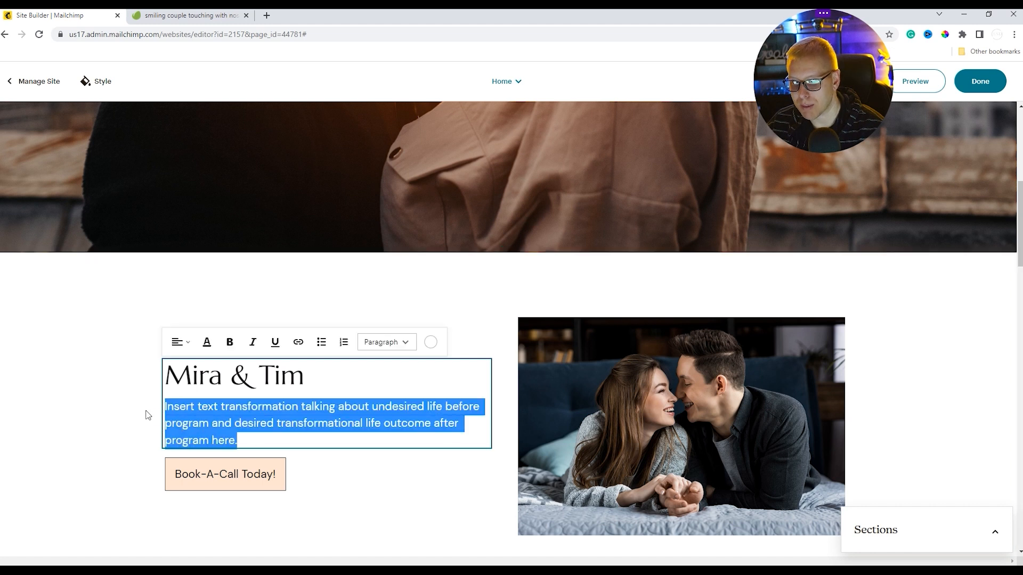
left_click(401, 346)
left_click(401, 456)
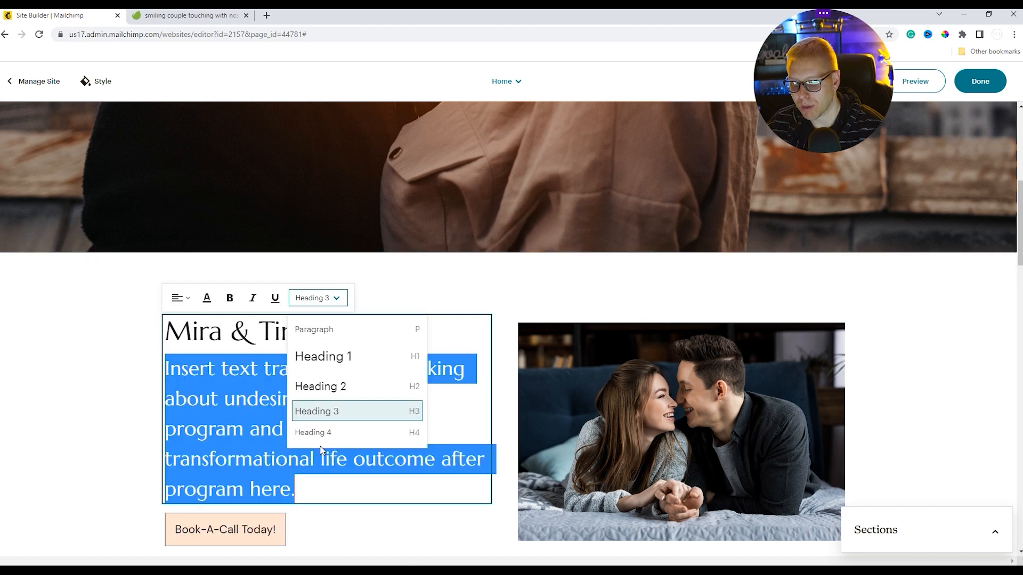
left_click(321, 431)
left_click(96, 381)
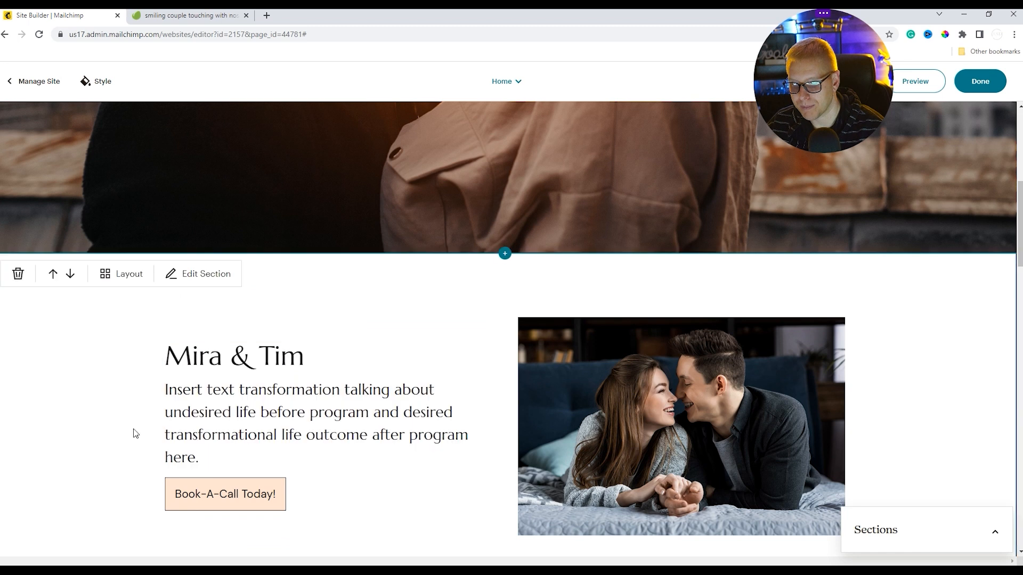
left_click(290, 459)
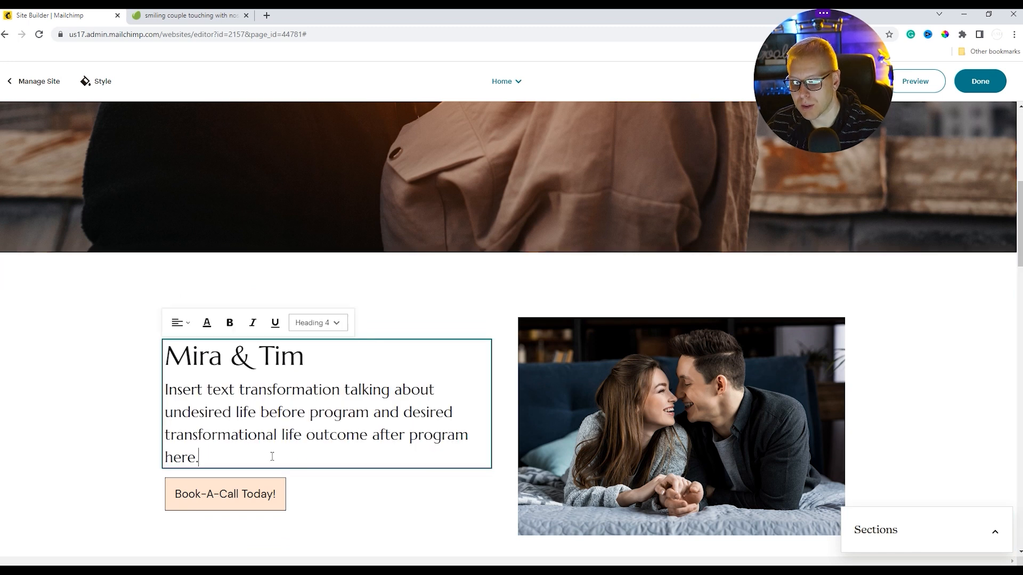
left_click_drag(198, 446, 156, 391)
left_click(336, 323)
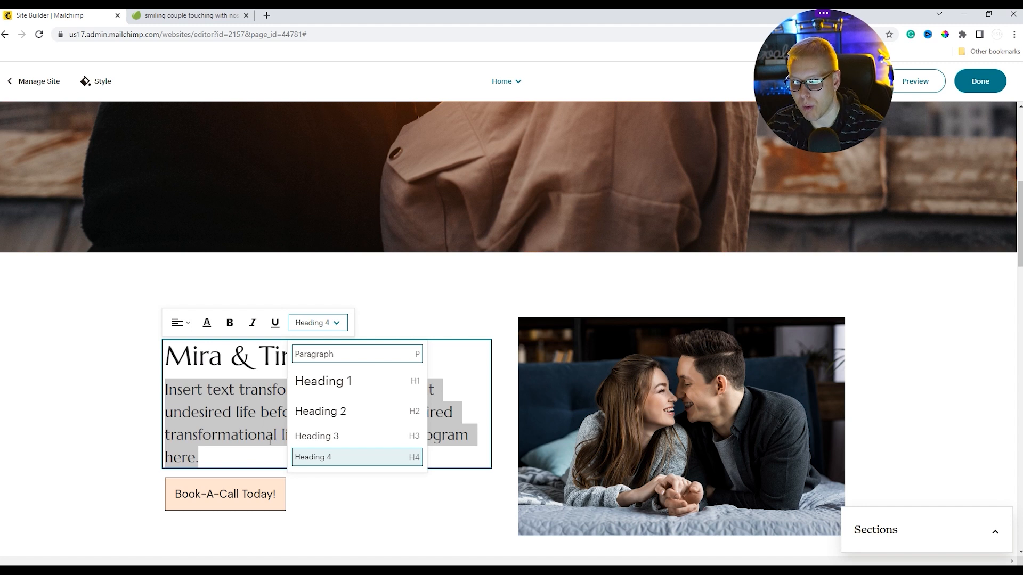
key("Escape")
left_click_drag(305, 356, 128, 371)
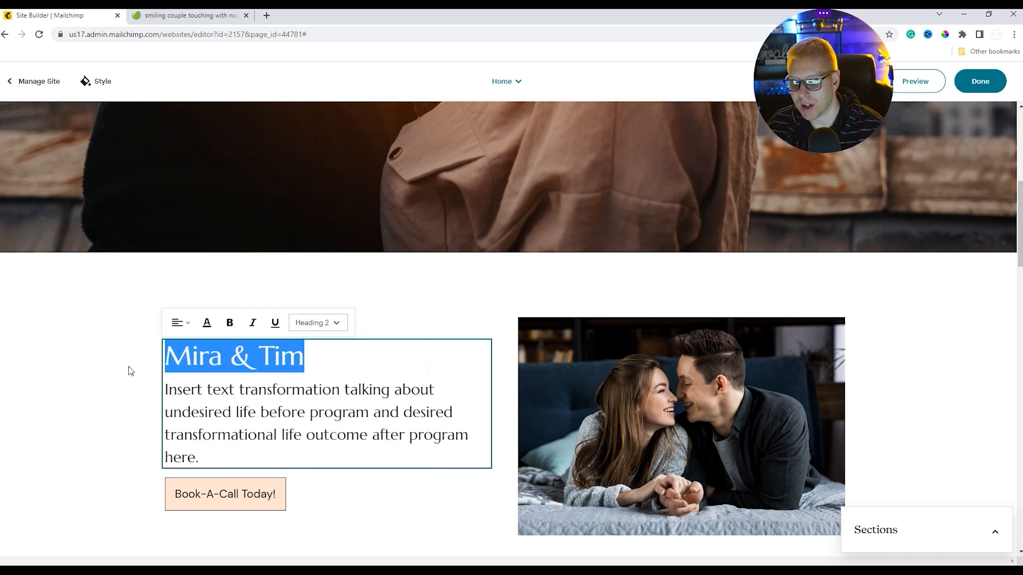
left_click(371, 359)
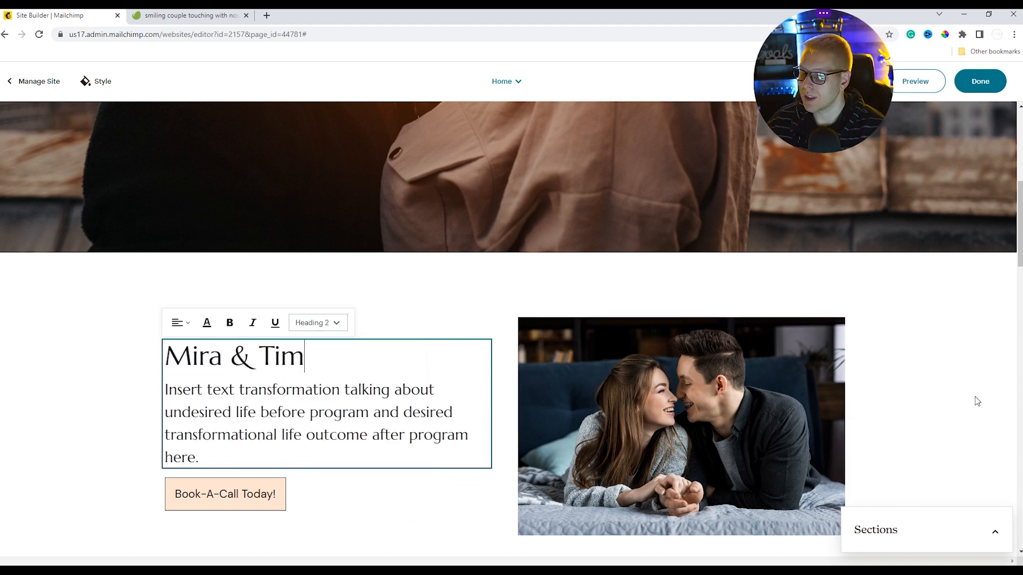
Add a Text section between the hero image and the couple section, using the layout with a paragraph above the heading and a button.
scroll(804, 450, "up", 2)
scroll(574, 346, "down", 3)
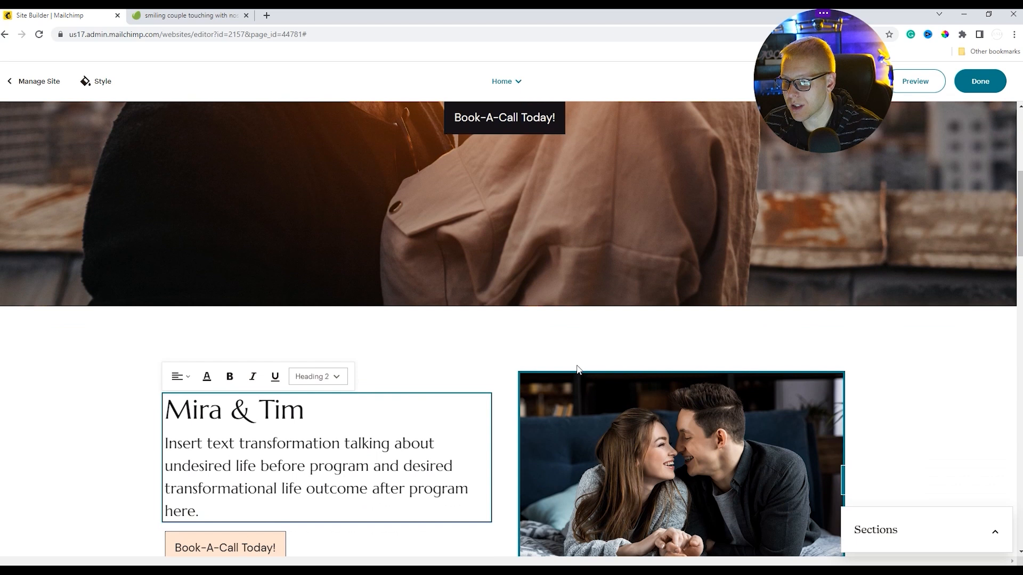
scroll(574, 347, "up", 10)
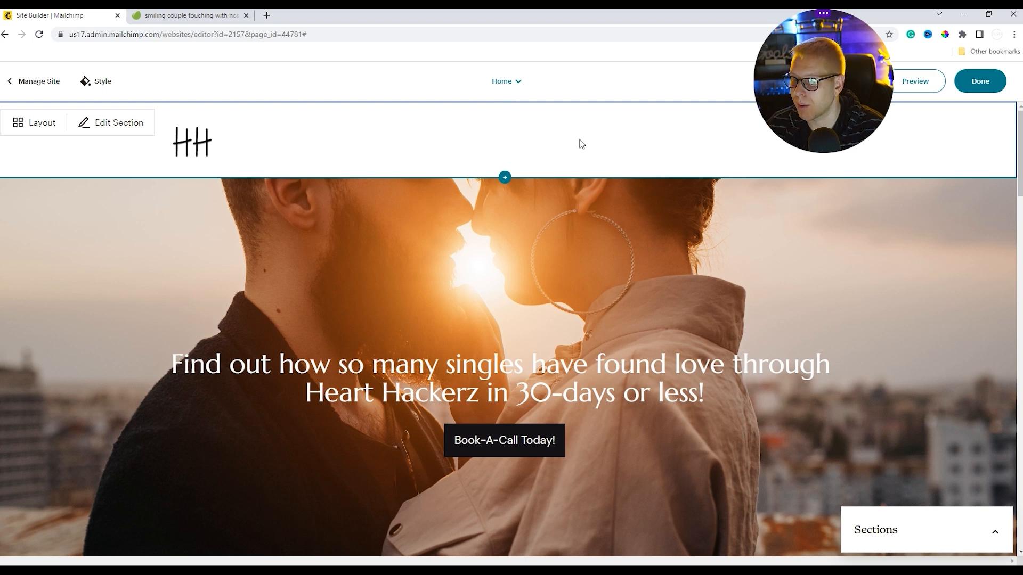
scroll(578, 142, "down", 3)
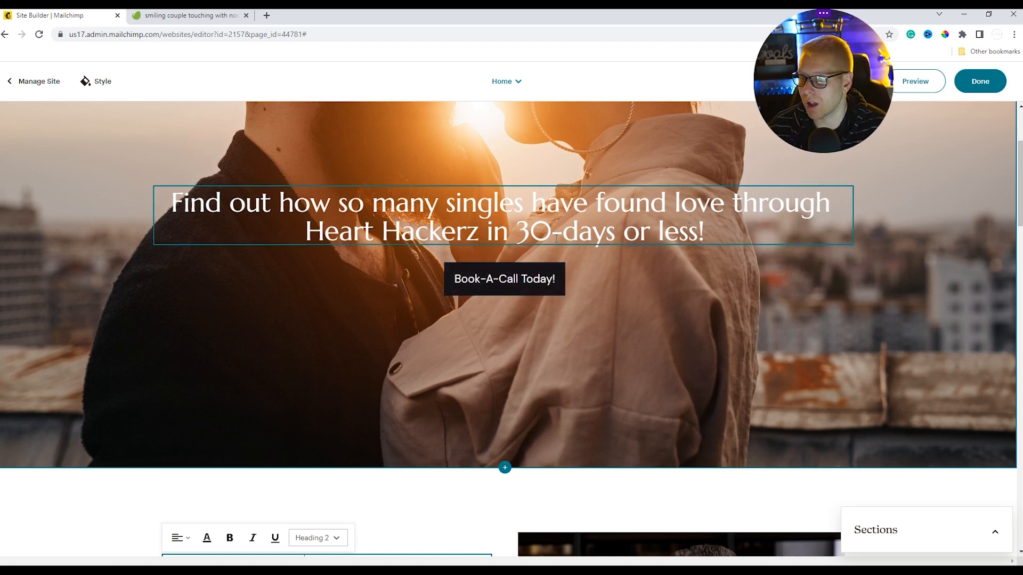
scroll(607, 299, "down", 6)
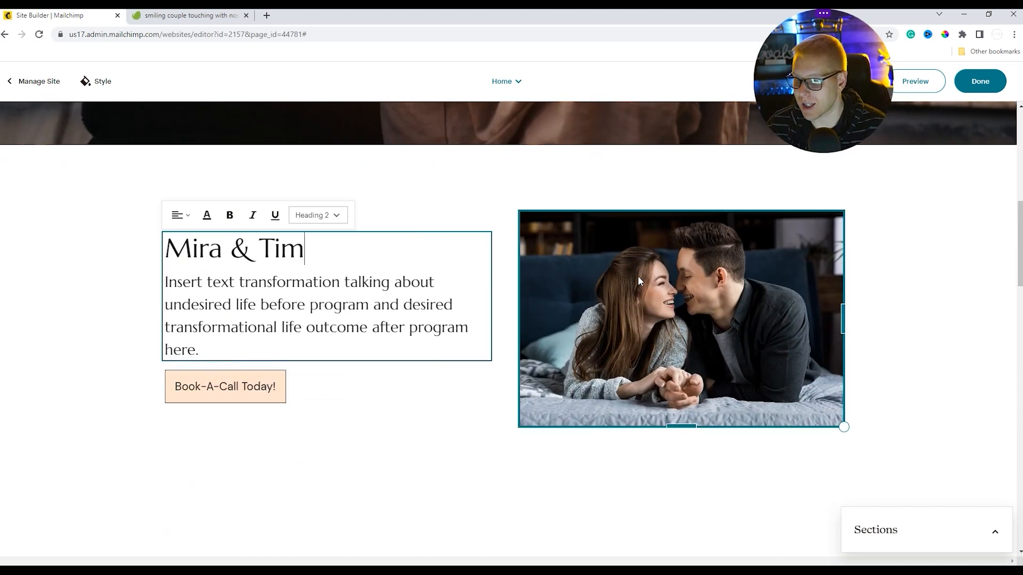
scroll(309, 297, "up", 2)
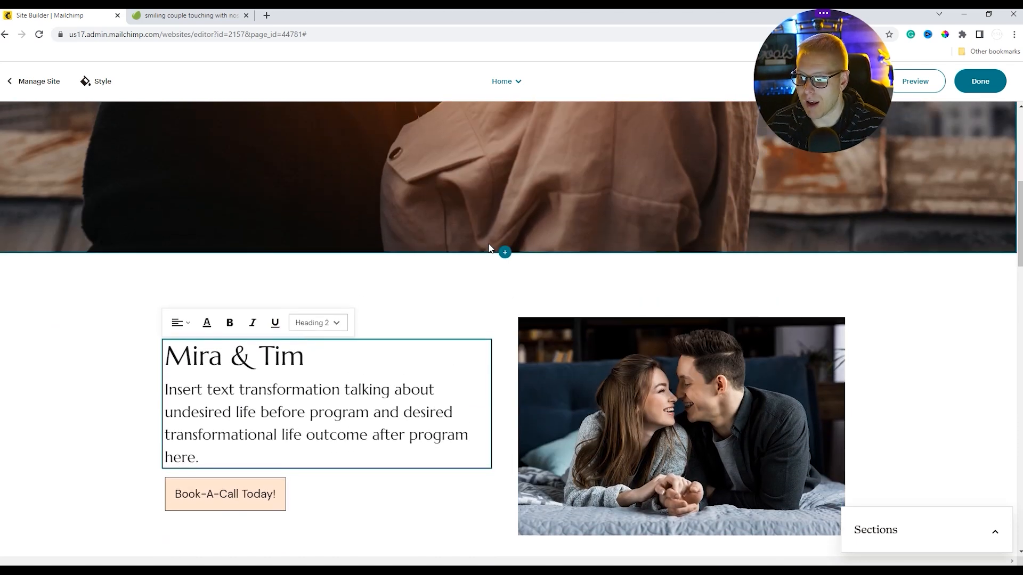
left_click(508, 253)
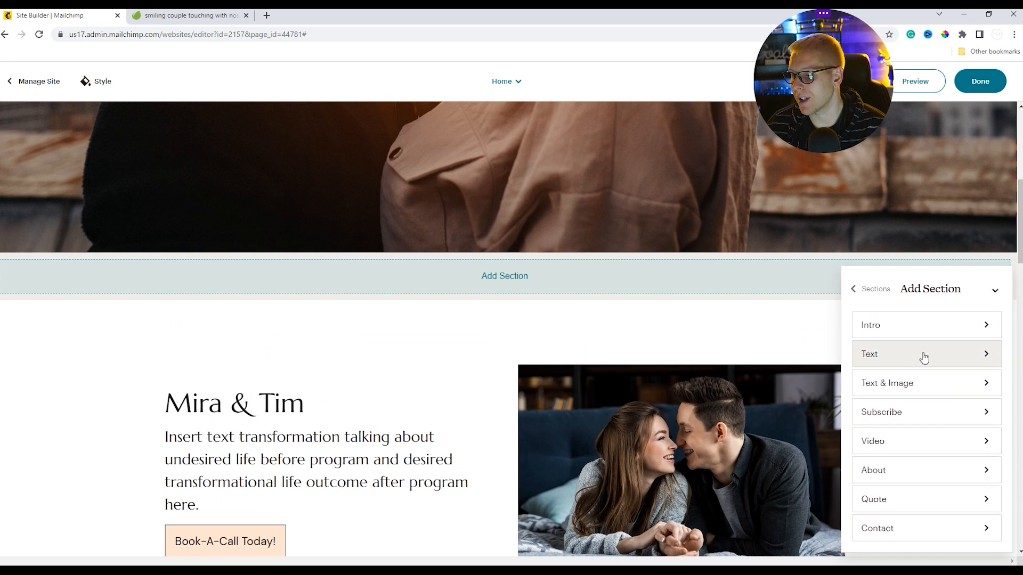
left_click(877, 353)
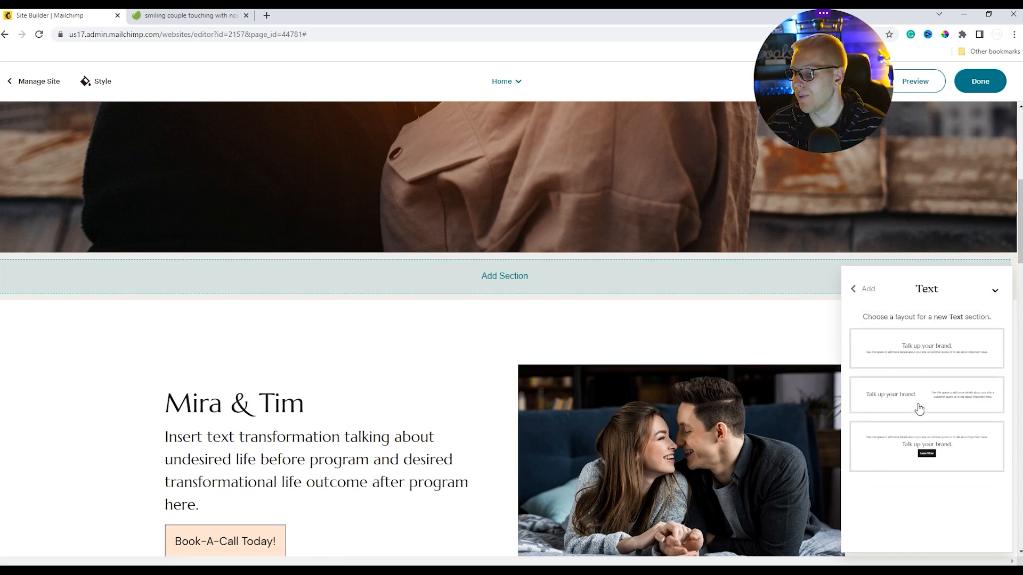
left_click(927, 440)
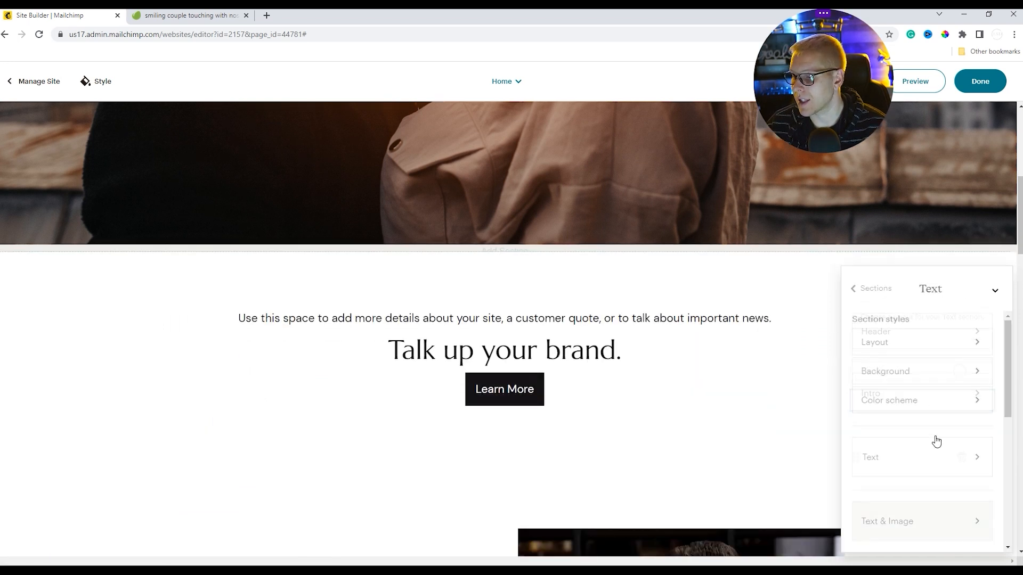
scroll(463, 317, "down", 3)
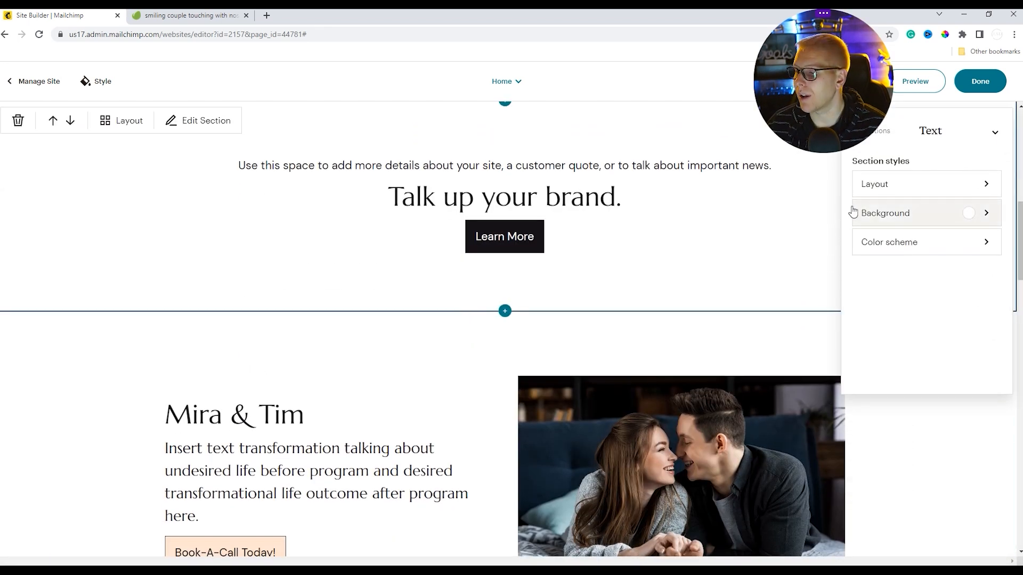
left_click(994, 132)
scroll(351, 295, "up", 4)
scroll(373, 370, "down", 4)
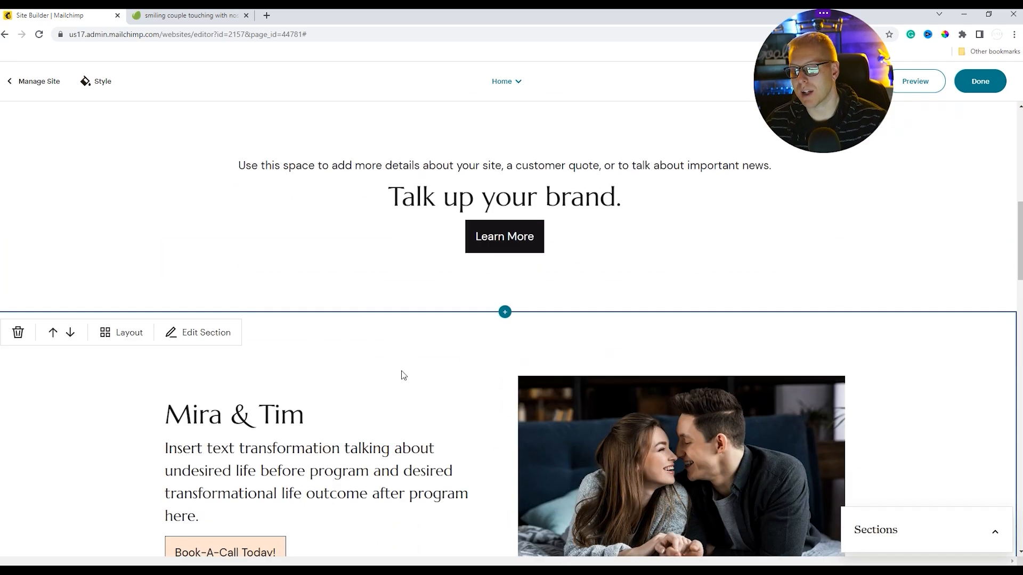
Delete the Learn More button from the new Text section.
left_click(577, 246)
left_click(354, 200)
scroll(702, 256, "up", 2)
Clear the placeholder paragraph above the "Talk up your brand." heading in the new Text section.
left_click(742, 273)
left_click_drag(800, 275, 232, 266)
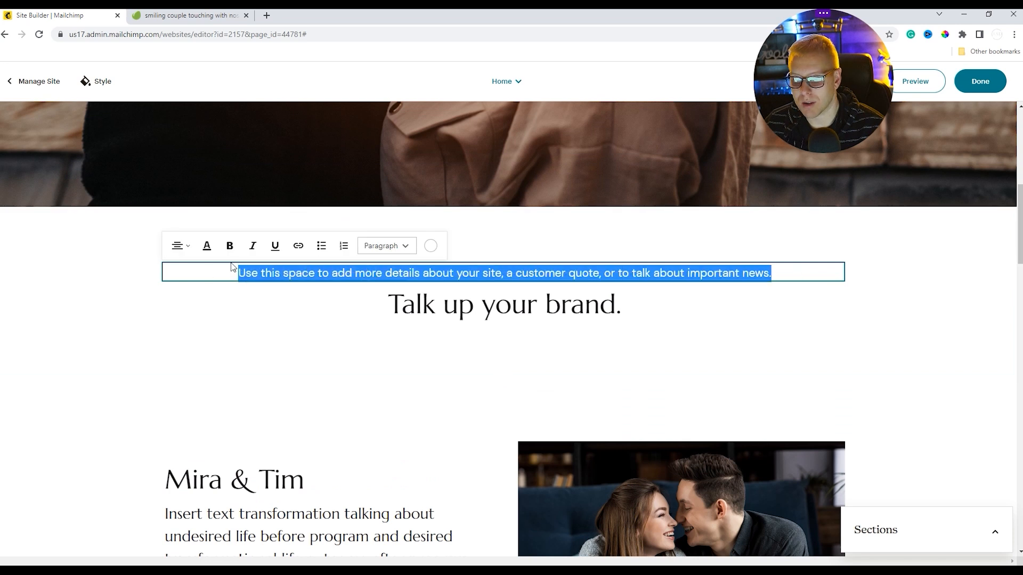
left_click(817, 274)
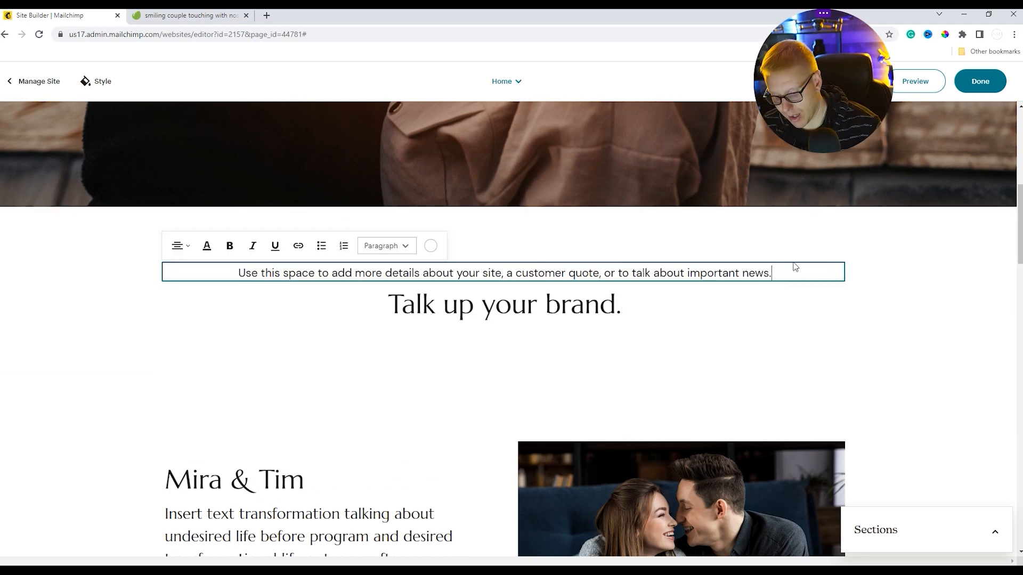
key("ctrl+a")
key("BackSpace")
left_click(907, 280)
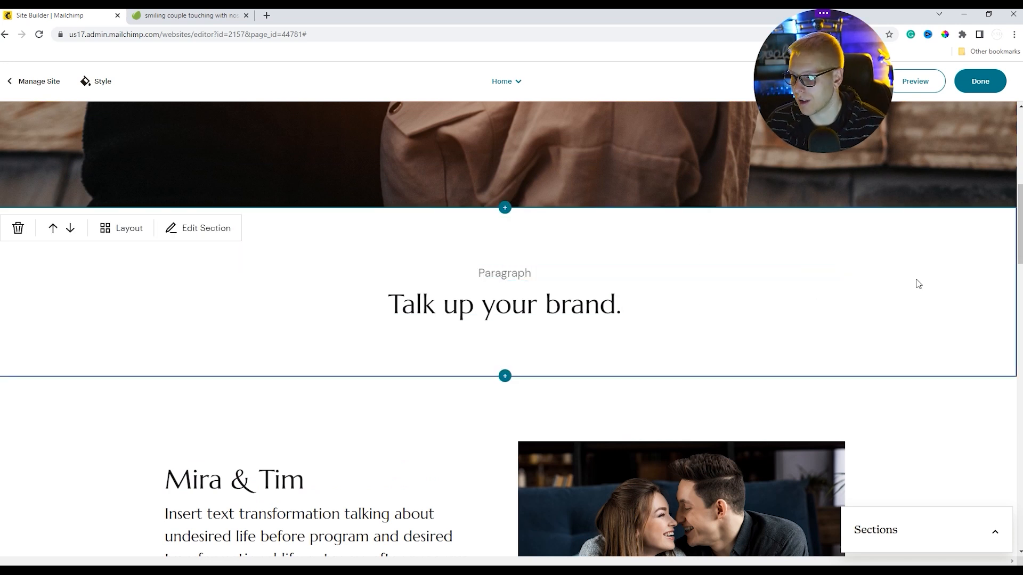
Replace the "Talk up your brand." heading in the new Text section with "Heart Hackerz Testimonials".
left_click(630, 304)
left_click_drag(628, 303, 415, 306)
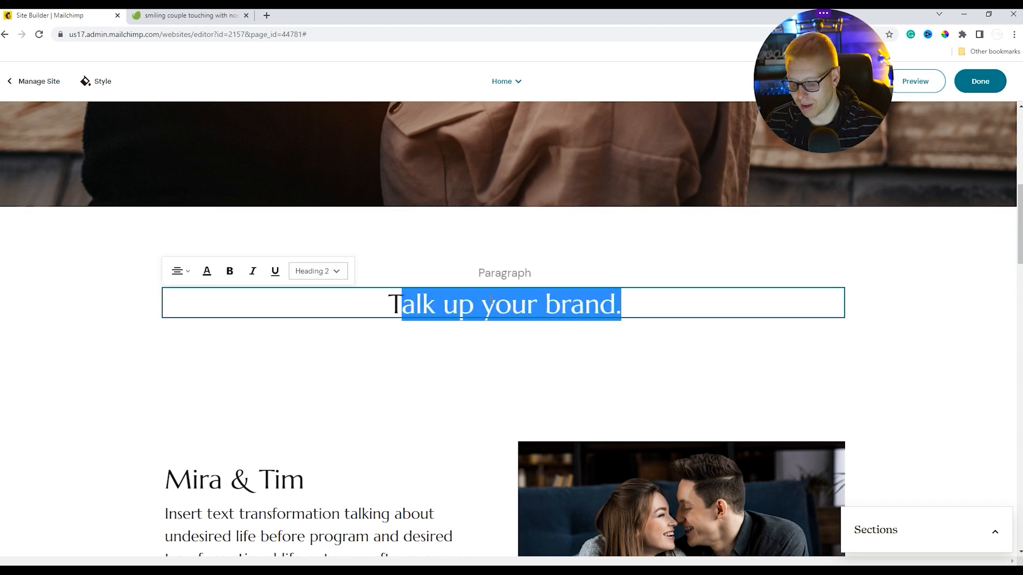
key("BackSpace")
type("Heart")
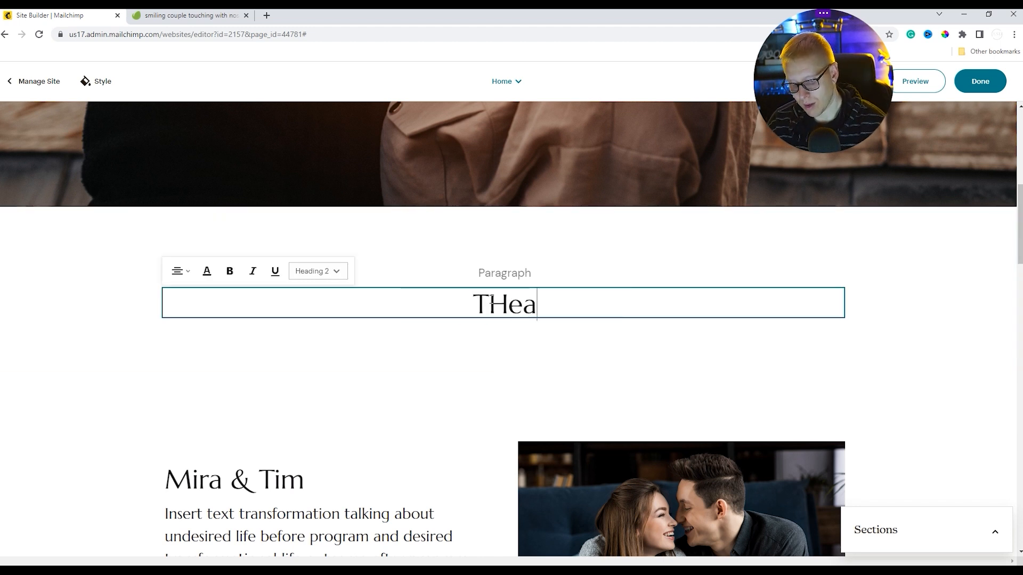
key("BackSpace")
key("BackSpace")
key("BackSpace")
key("BackSpace")
key("BackSpace")
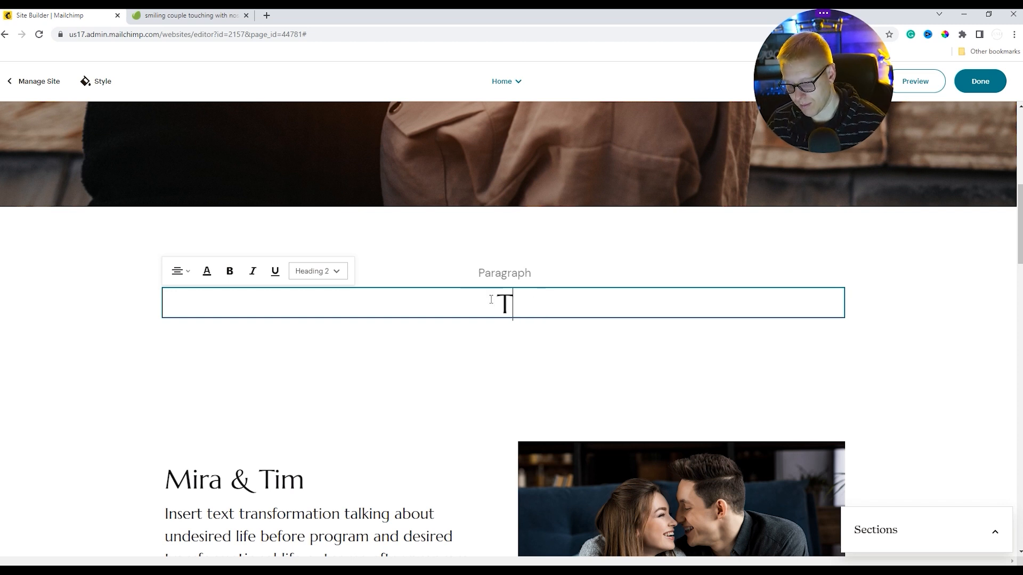
type("Heart")
key("BackSpace")
key("BackSpace")
key("BackSpace")
key("BackSpace")
key("BackSpace")
key("BackSpace")
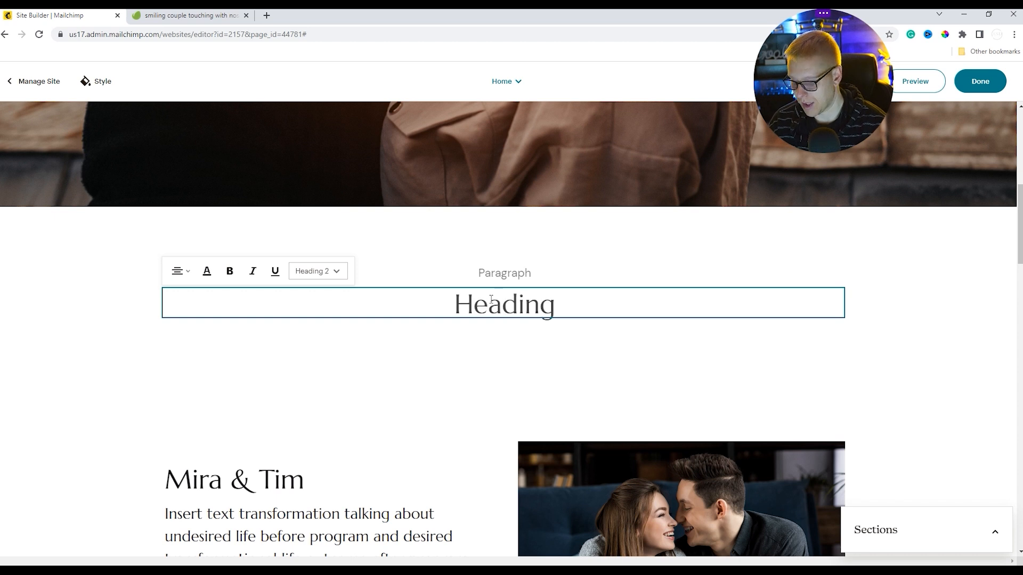
type("Hear")
type("t")
key("BackSpace")
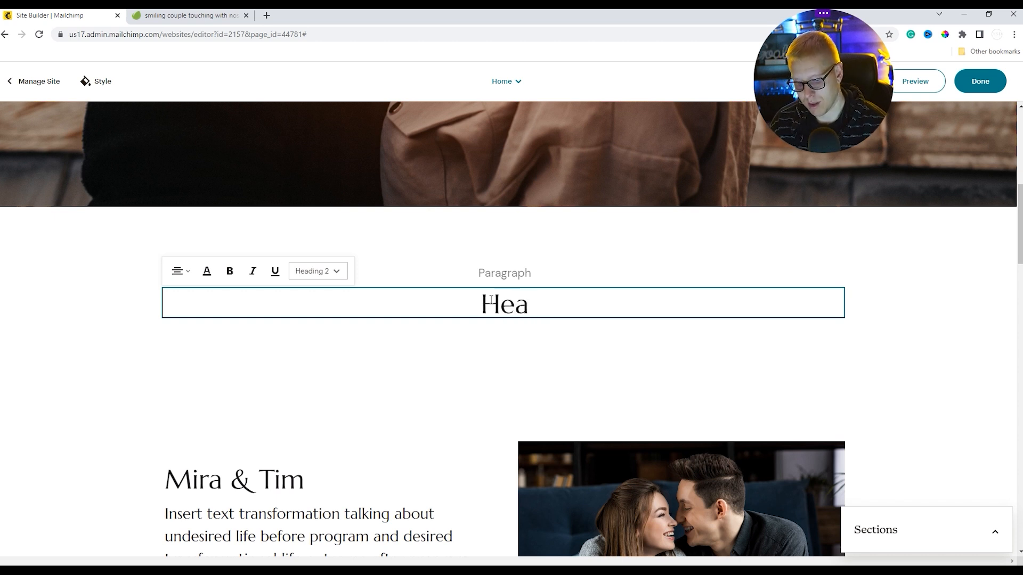
type("rt Hackerz Testimonials")
left_click(931, 330)
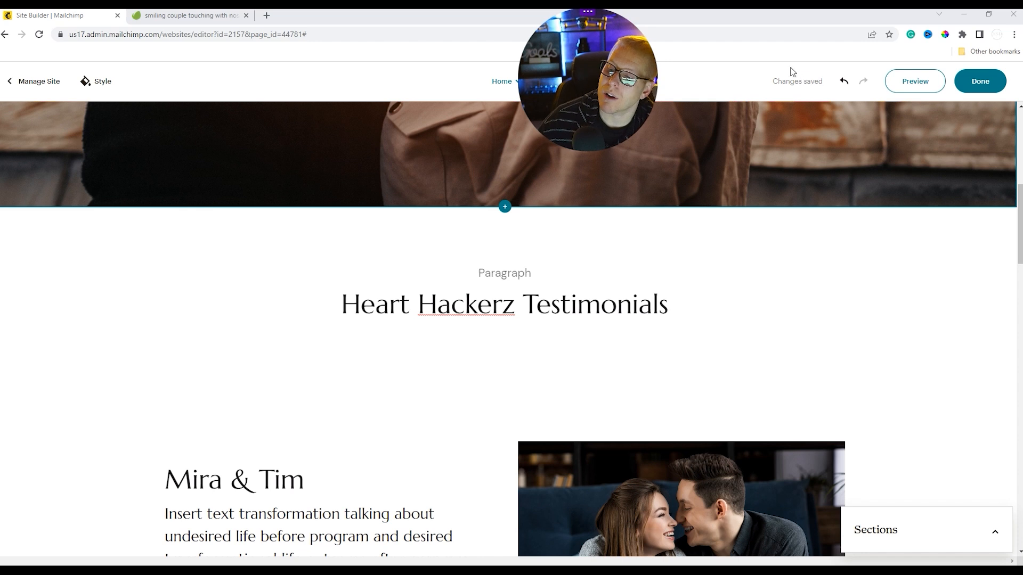
Finish editing the Home page and publish the site changes.
scroll(740, 155, "up", 6)
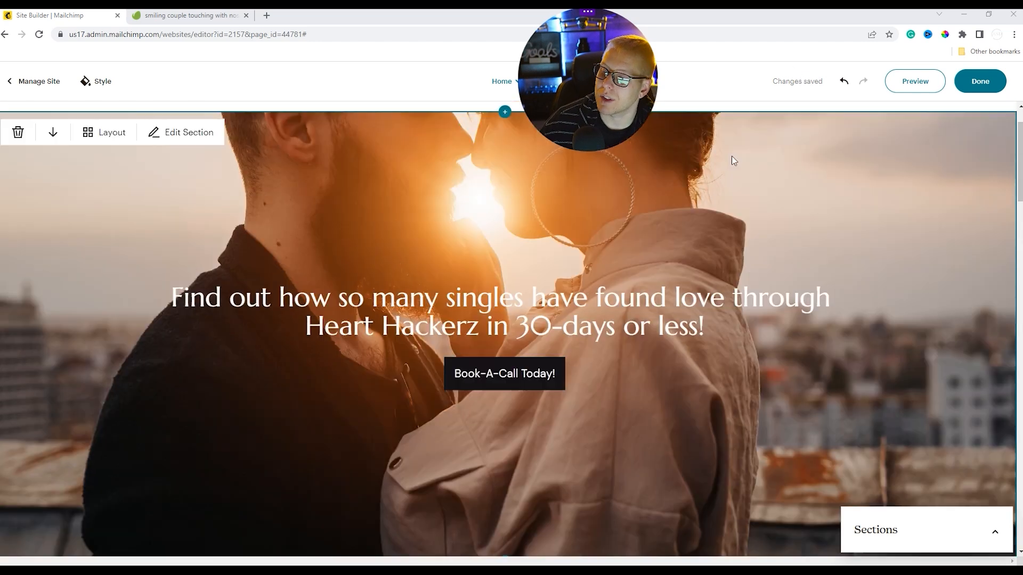
scroll(793, 174, "down", 5)
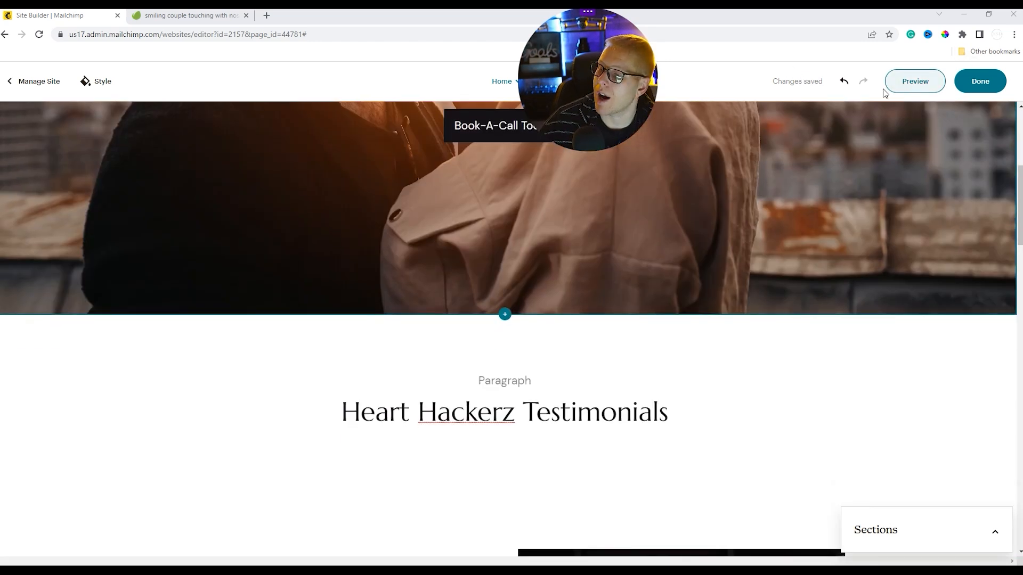
left_click(980, 81)
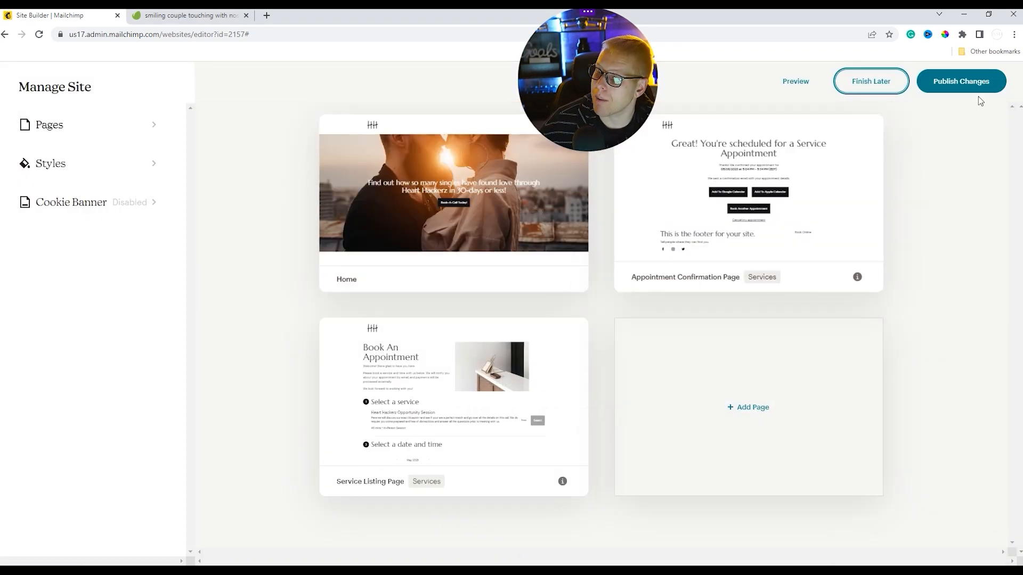
left_click(970, 85)
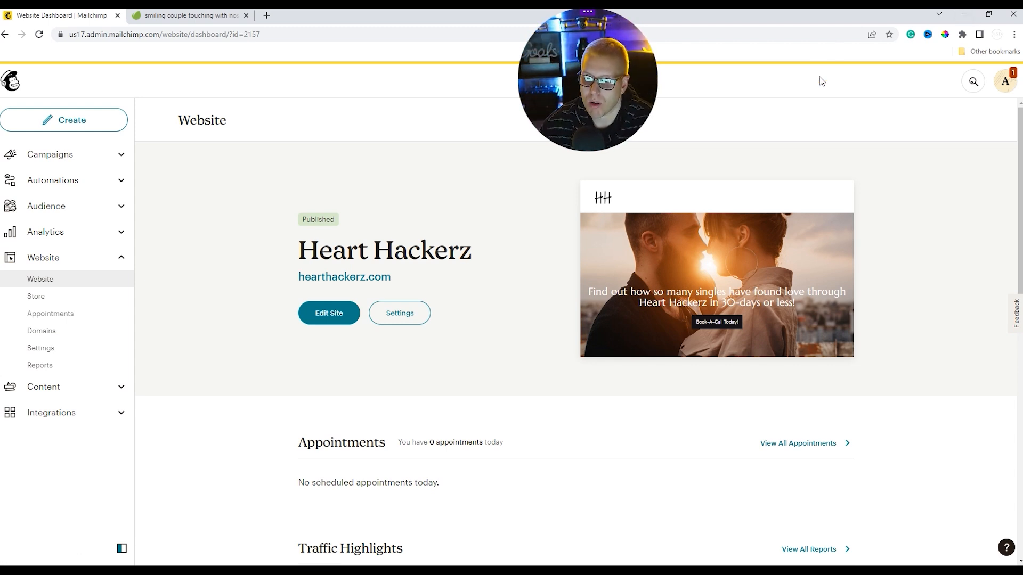
Reopen the Heart Hackerz site for editing and open its Home page in the page editor.
left_click(327, 314)
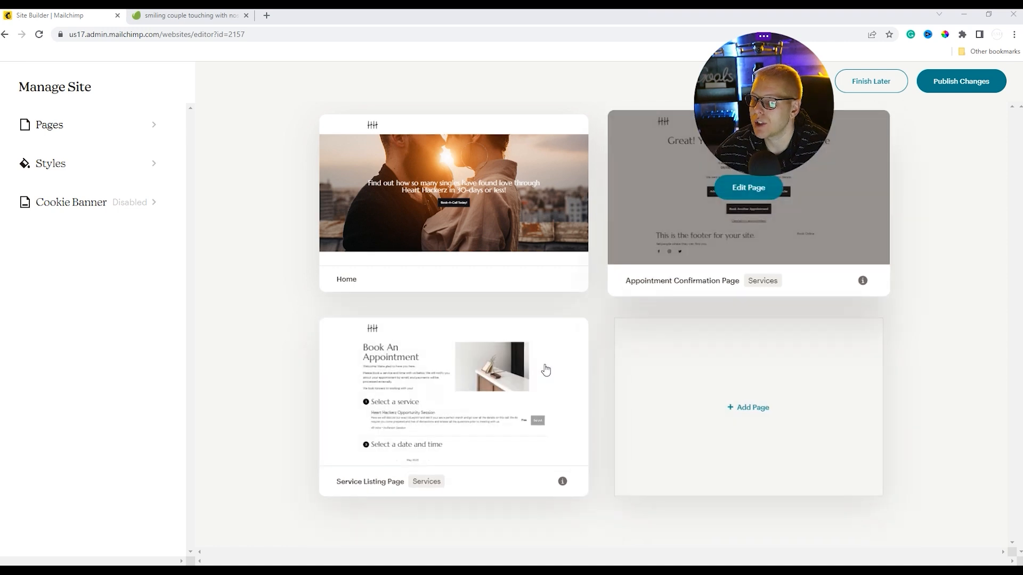
left_click(450, 219)
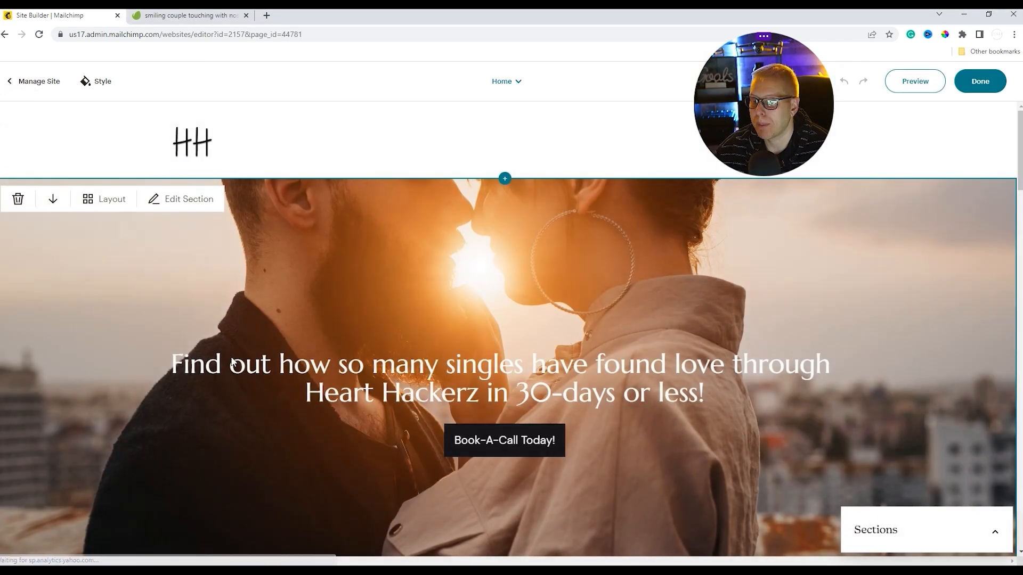
scroll(580, 235, "down", 8)
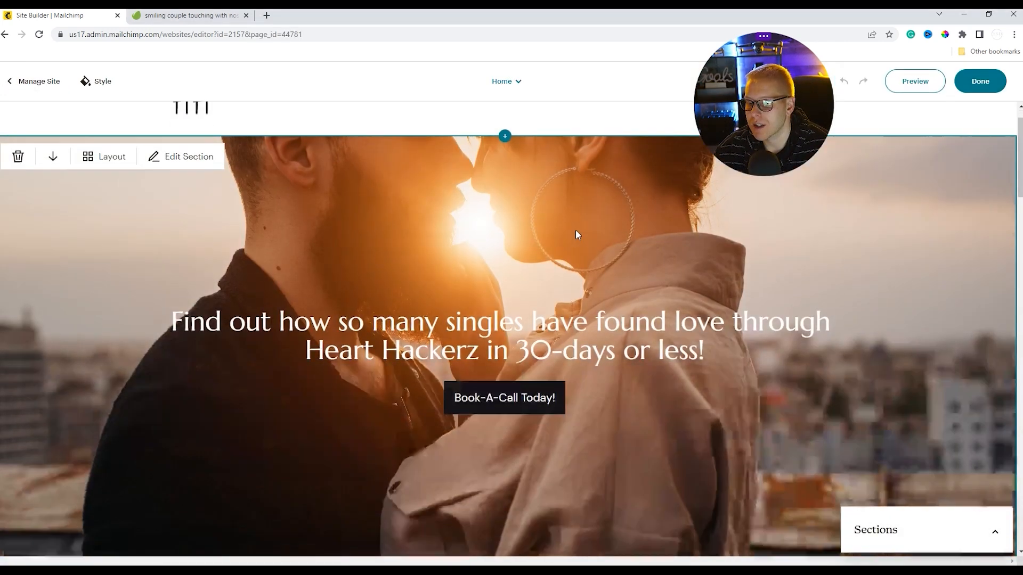
scroll(560, 258, "up", 3)
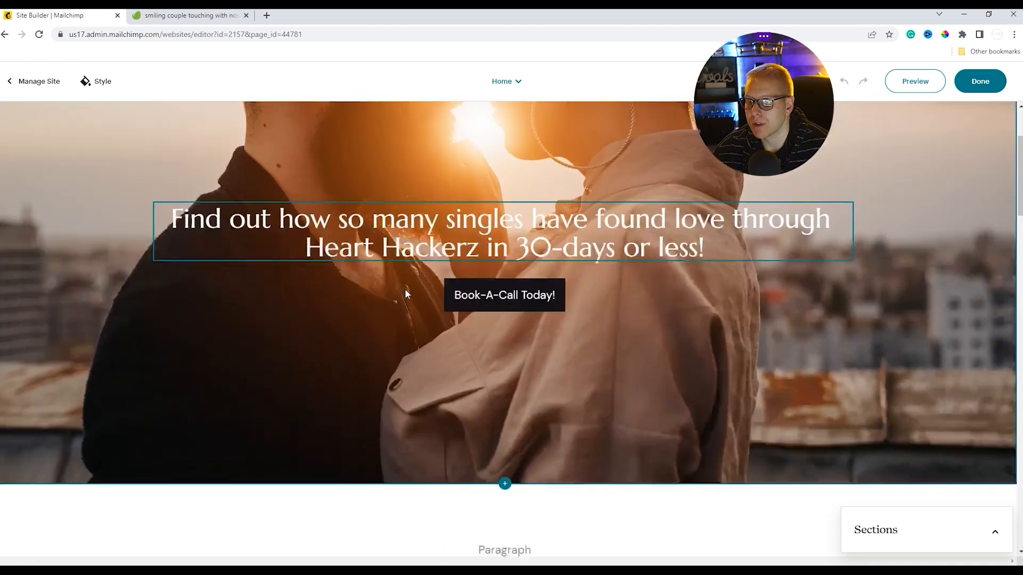
Delete the "Talk up your brand." section with the image on the left, directly below the couple testimonial section.
scroll(406, 293, "down", 8)
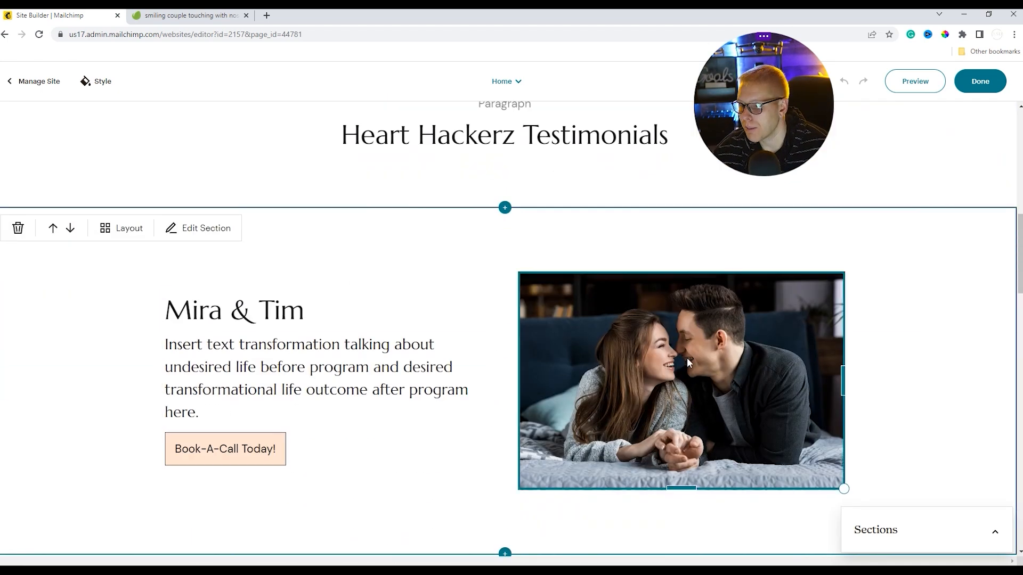
scroll(687, 355, "down", 5)
scroll(592, 272, "up", 4)
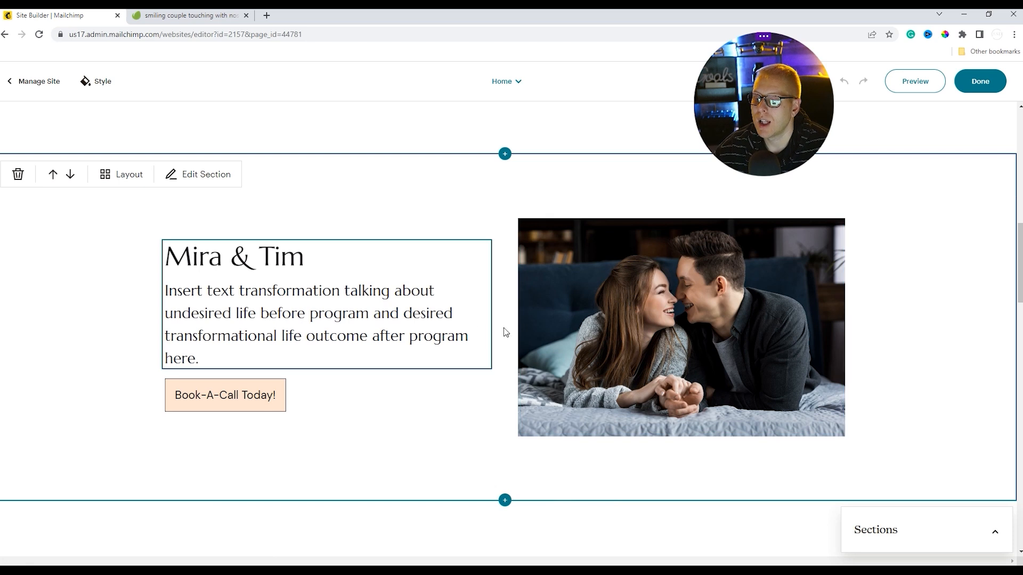
scroll(411, 354, "down", 2)
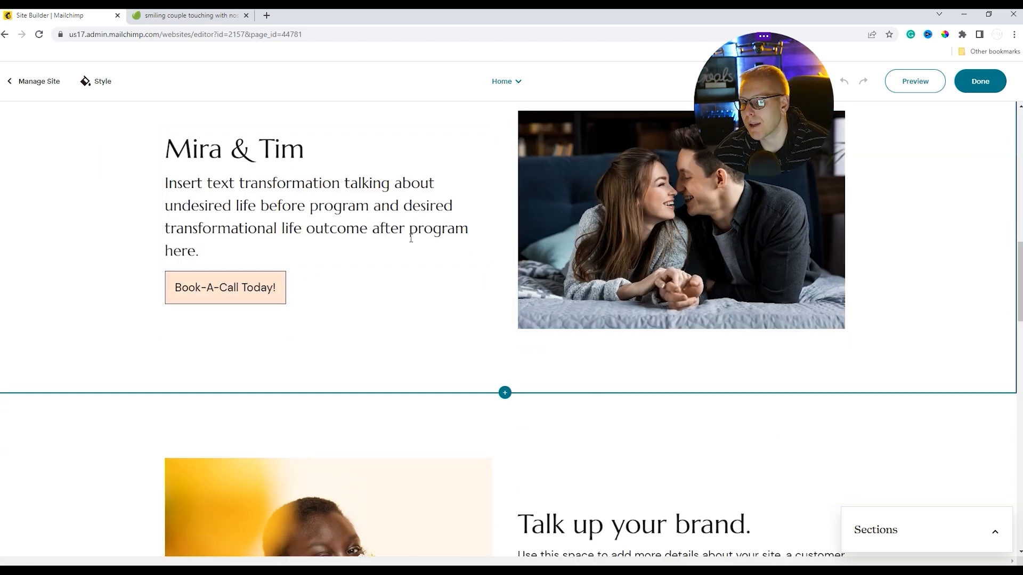
left_click(656, 214)
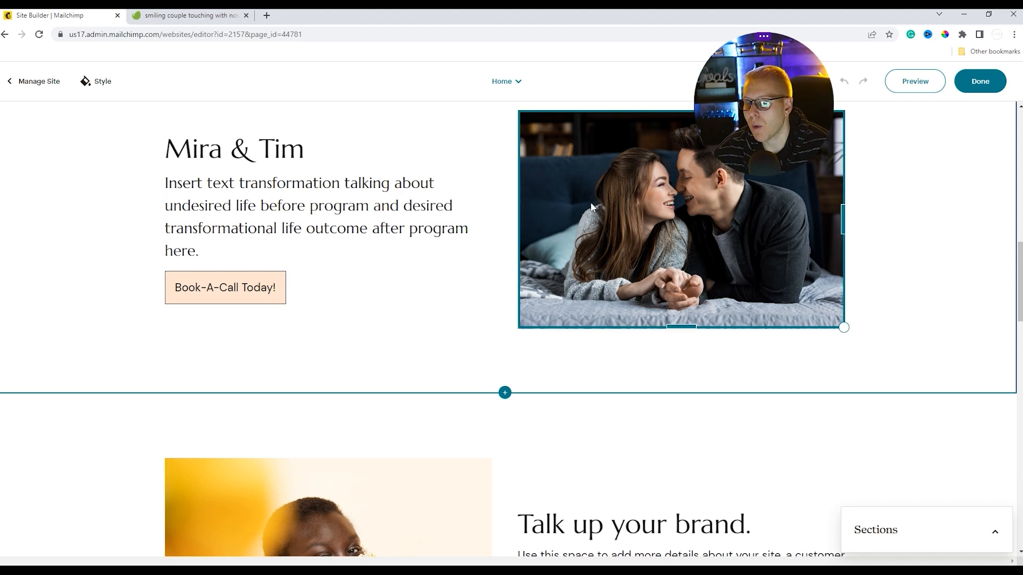
scroll(539, 288, "down", 5)
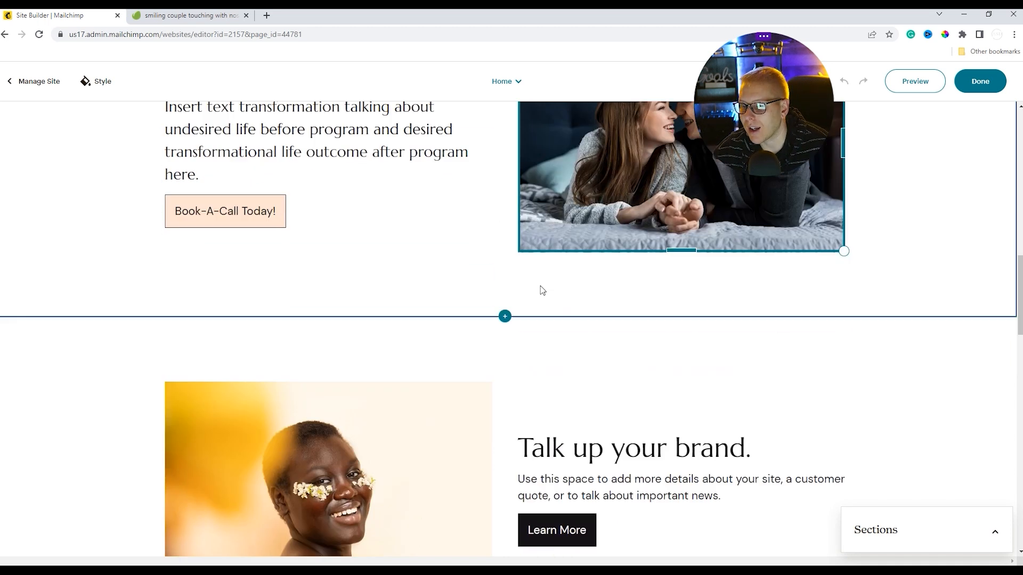
scroll(372, 289, "up", 2)
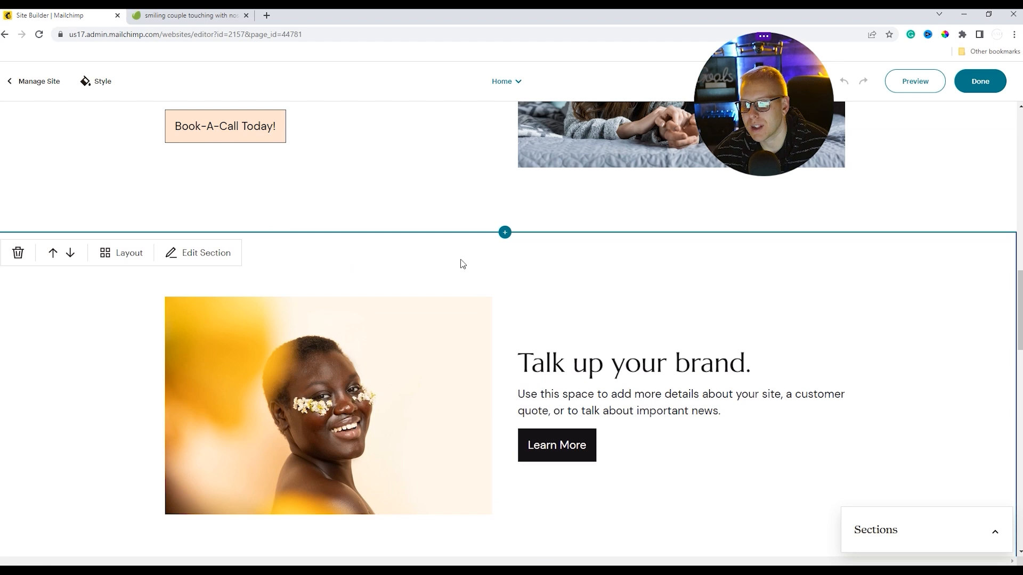
left_click(551, 257)
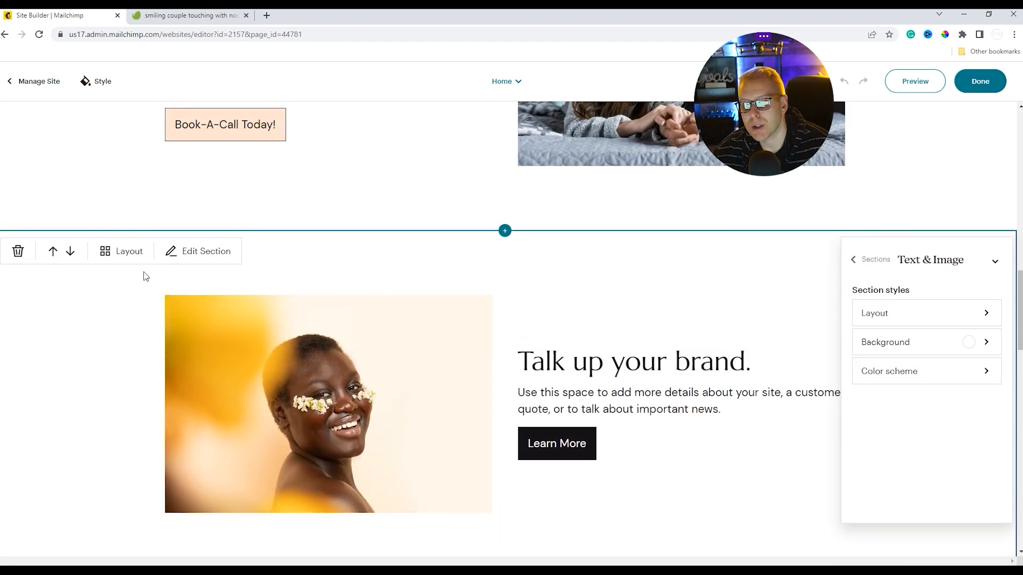
left_click(24, 259)
left_click(685, 360)
scroll(436, 310, "up", 4)
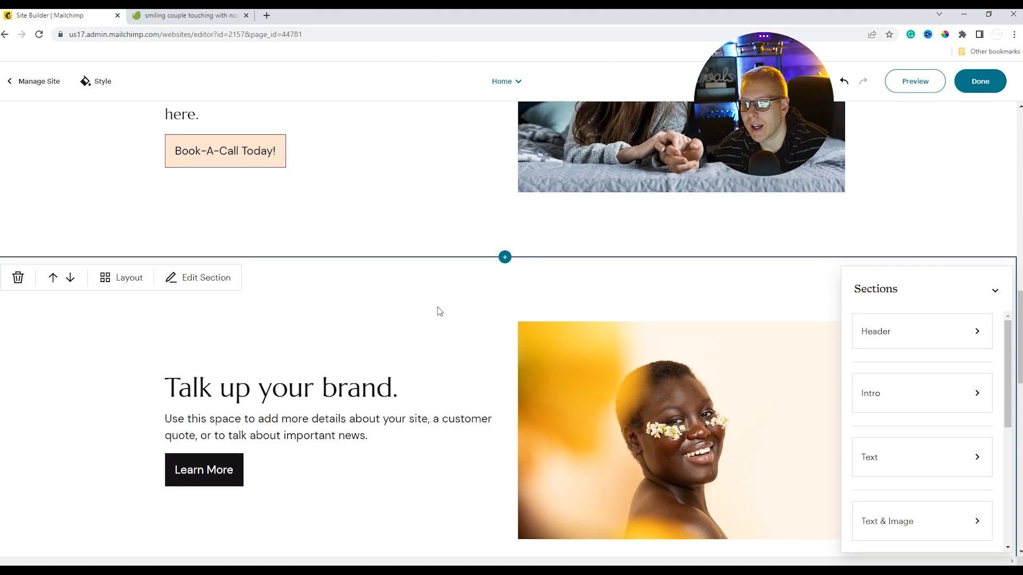
Finish editing the Home page and exit the site builder to the website dashboard.
scroll(407, 383, "down", 3)
scroll(423, 377, "up", 3)
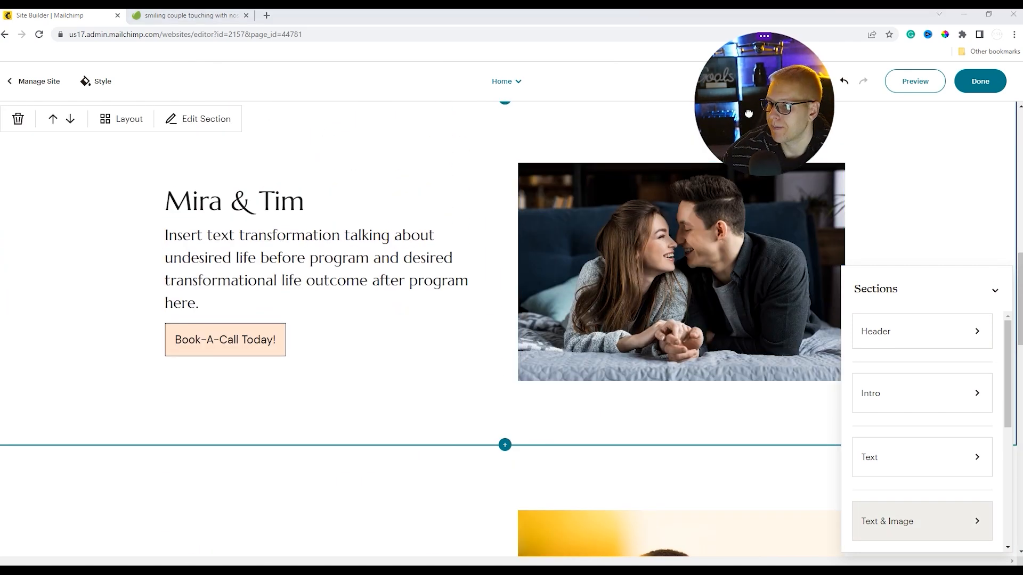
left_click_drag(747, 112, 721, 184)
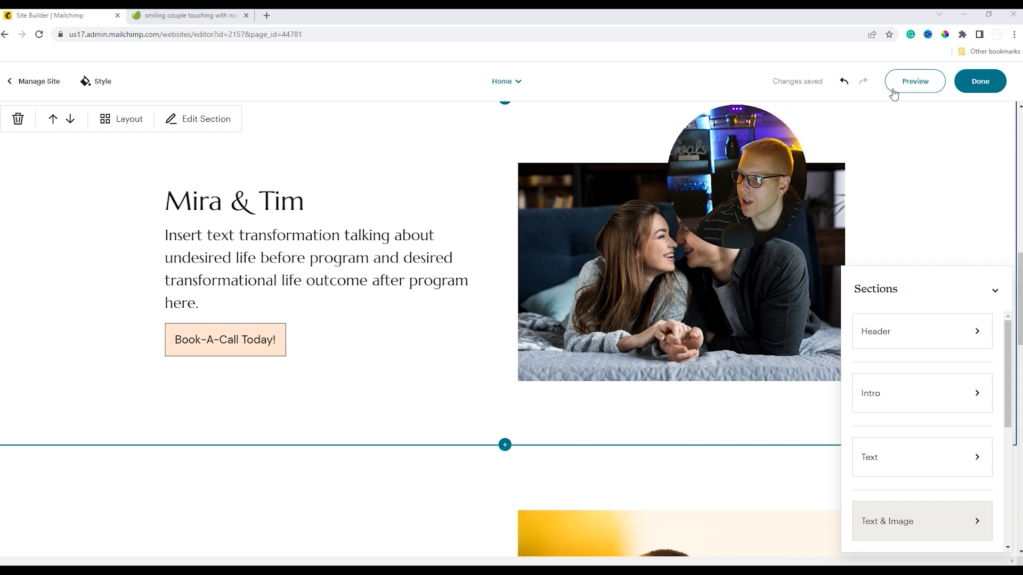
left_click(521, 85)
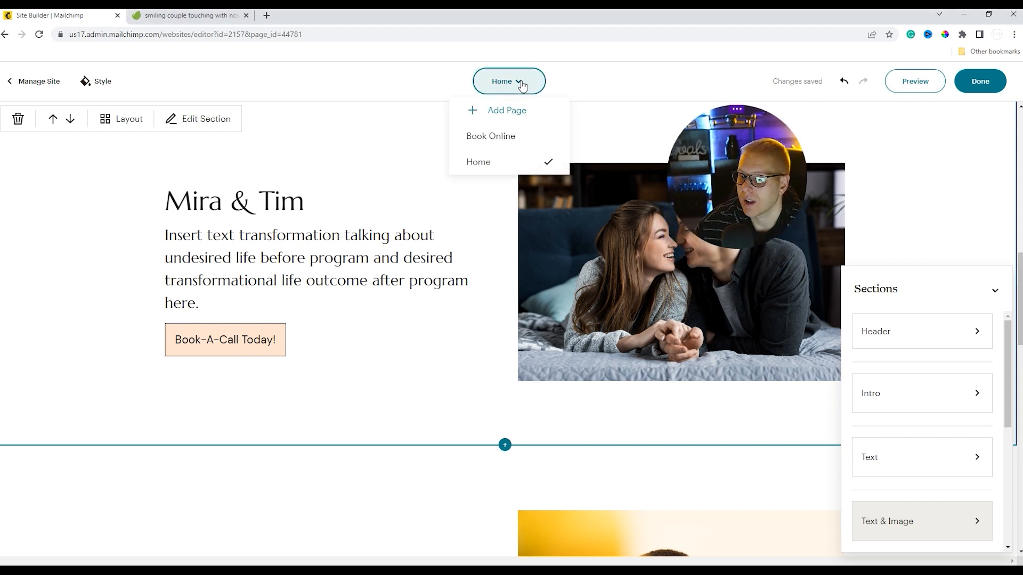
left_click(980, 81)
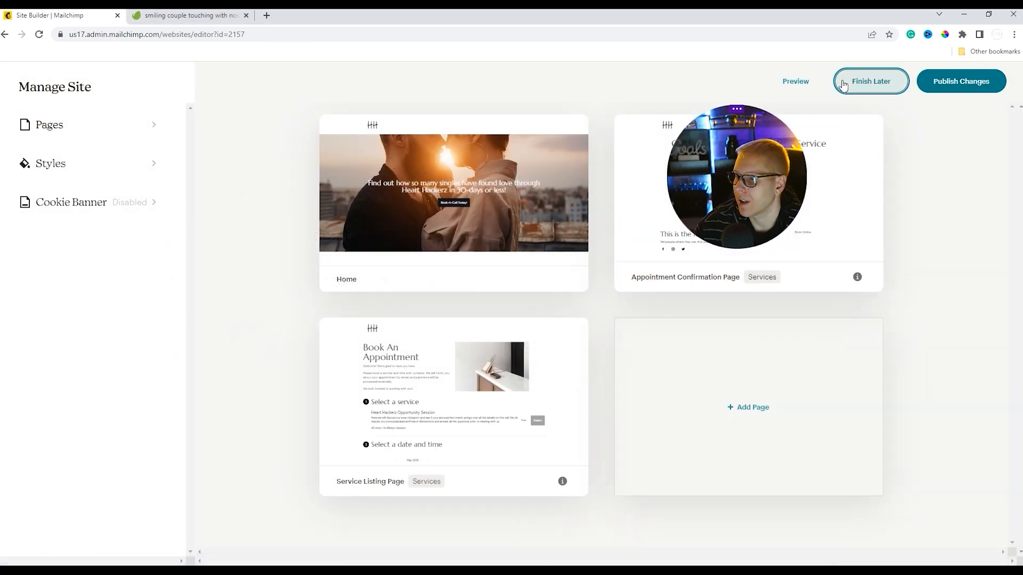
left_click(975, 82)
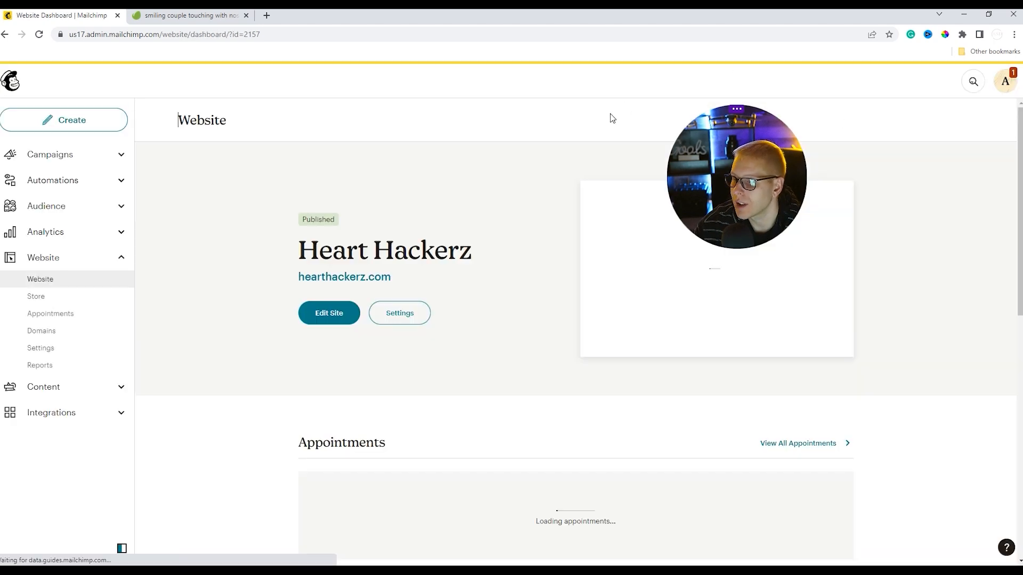
Reopen the Heart Hackerz site for editing and open its Home page in the page editor.
left_click(328, 313)
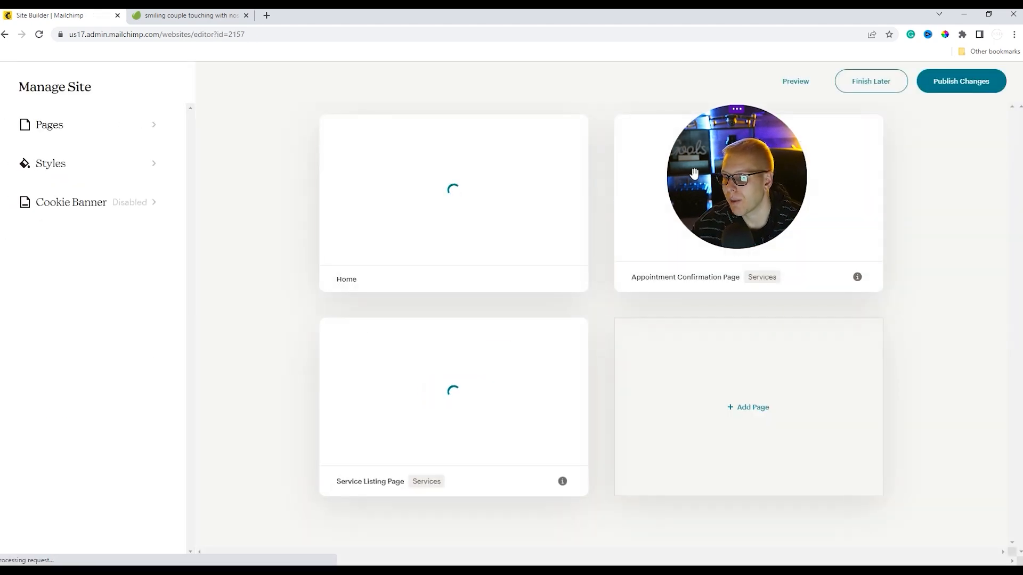
left_click(452, 189)
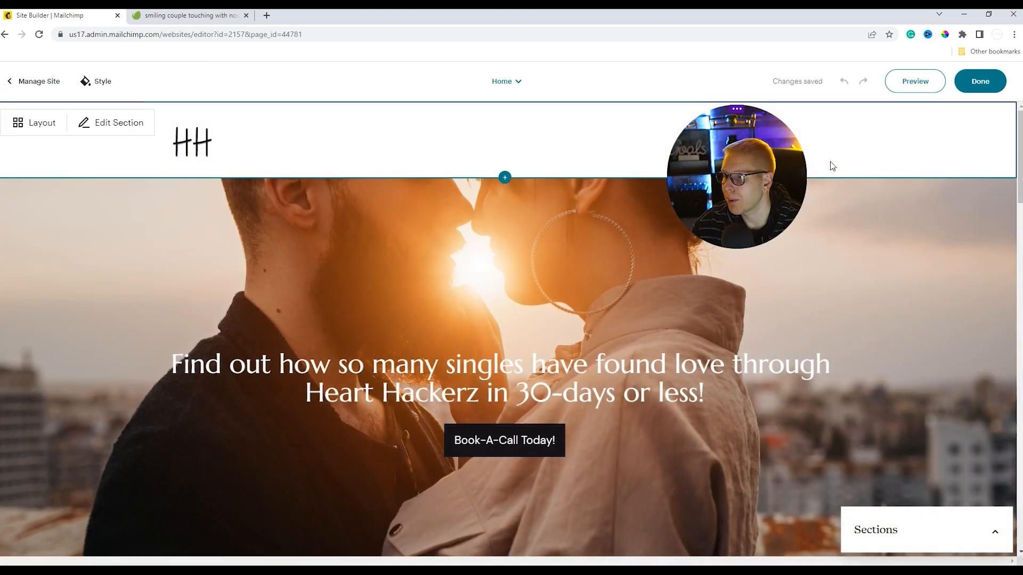
Preview the Home page in mobile view, examine the hero and testimonial sections, and exit the preview.
left_click(905, 84)
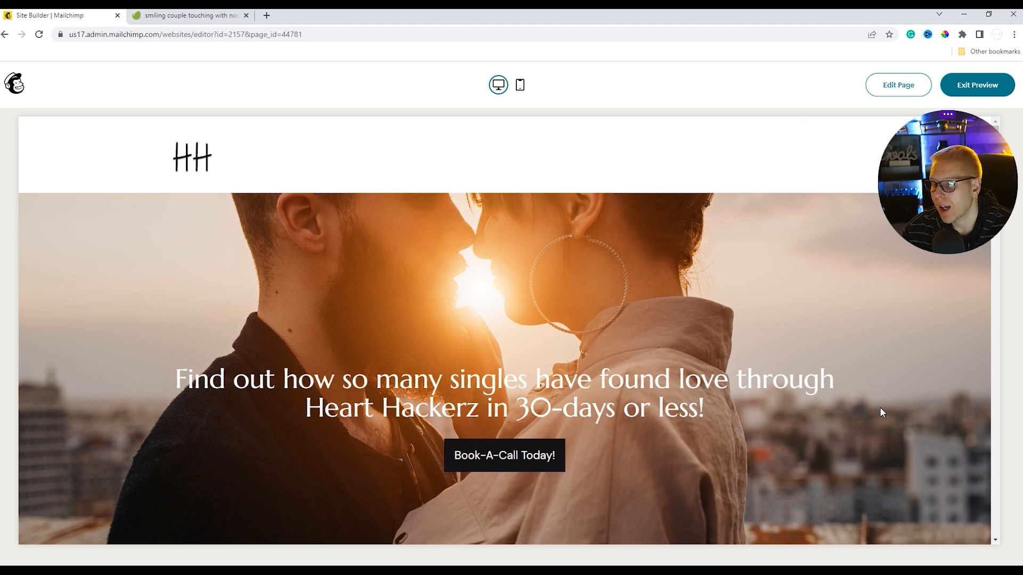
left_click(520, 85)
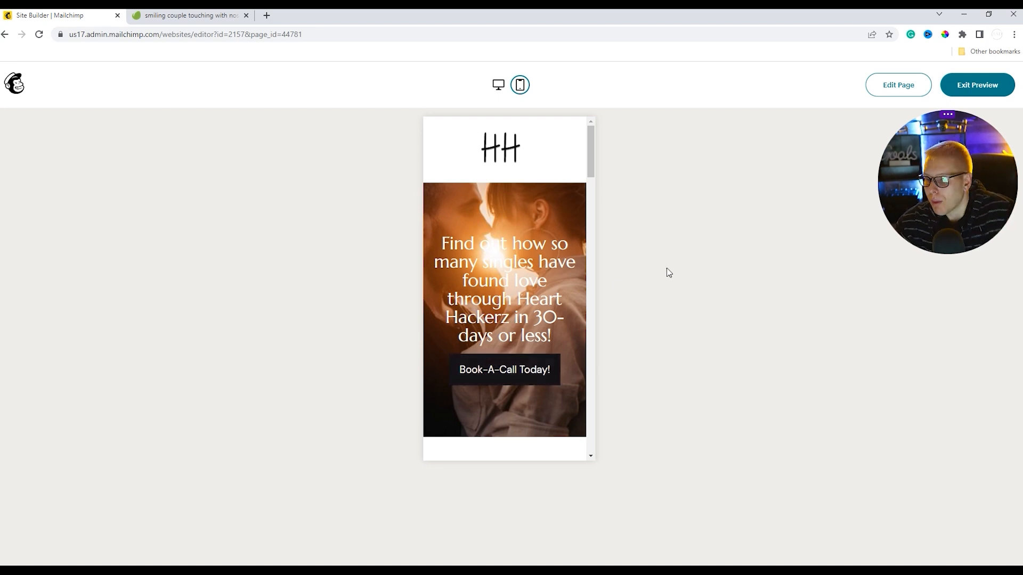
left_click_drag(591, 161, 597, 197)
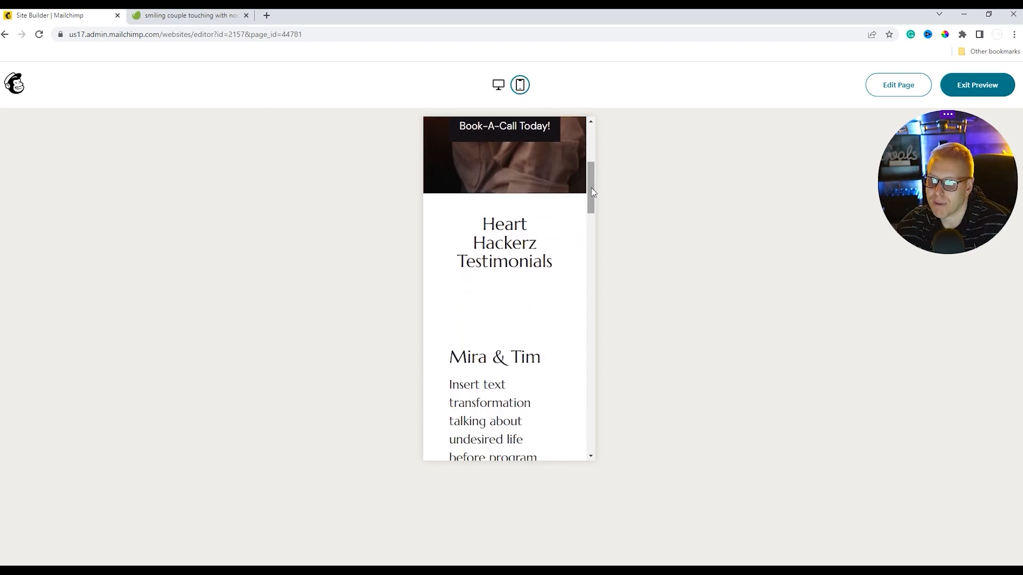
left_click_drag(593, 188, 592, 208)
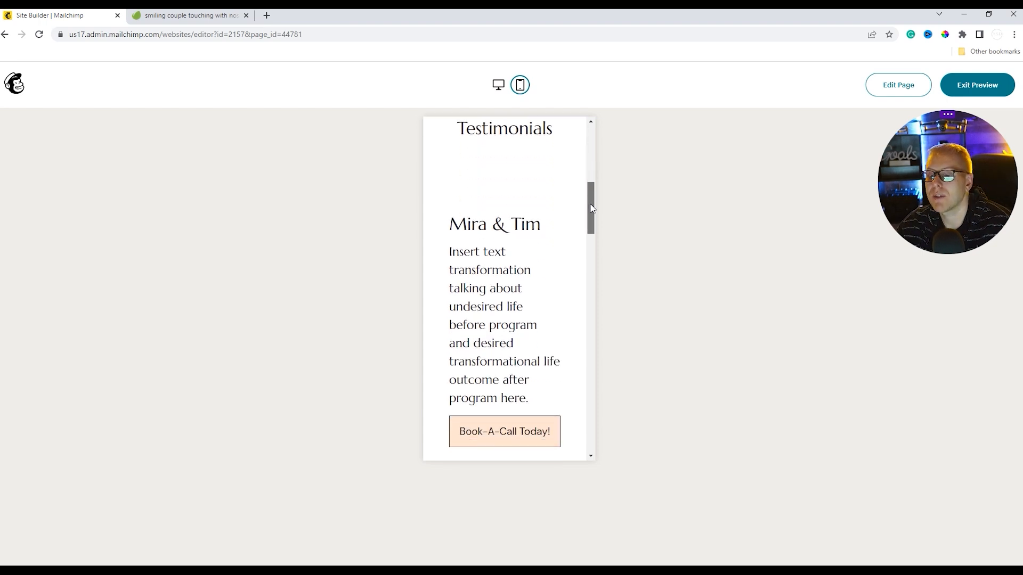
left_click_drag(591, 208, 591, 232)
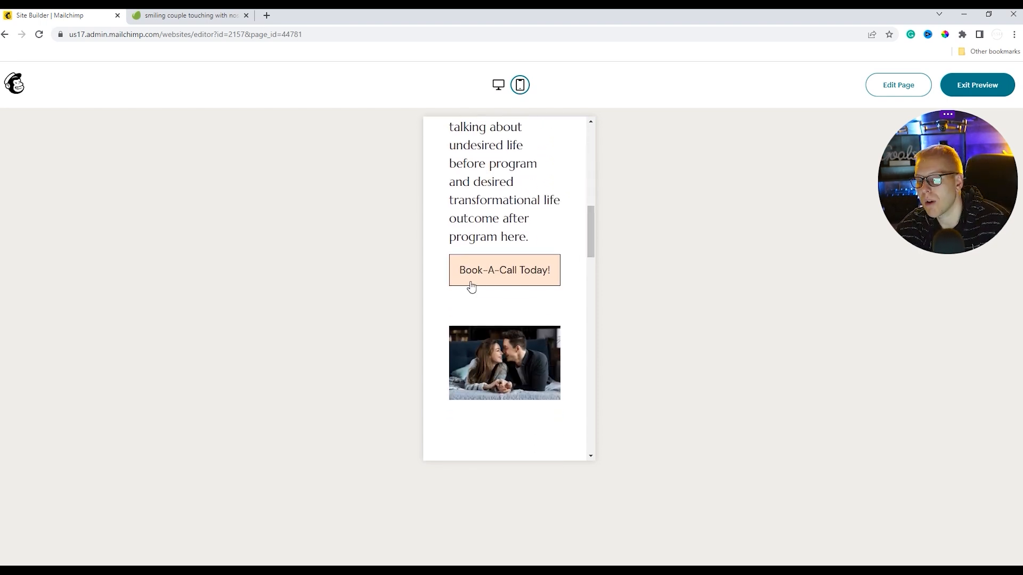
scroll(552, 253, "up", 2)
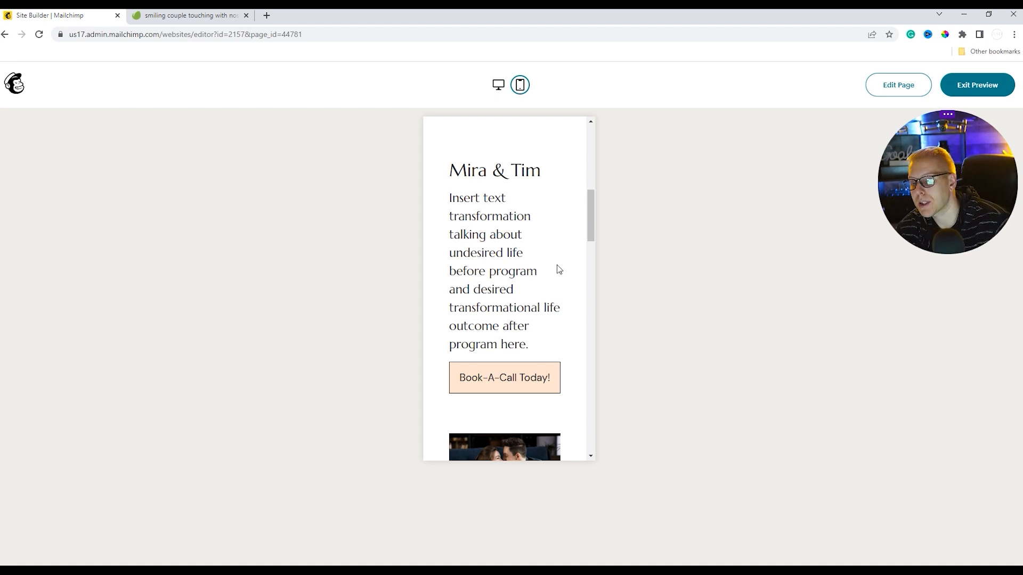
scroll(511, 373, "down", 1)
scroll(554, 346, "up", 2)
left_click_drag(590, 215, 654, 288)
left_click_drag(590, 290, 618, 157)
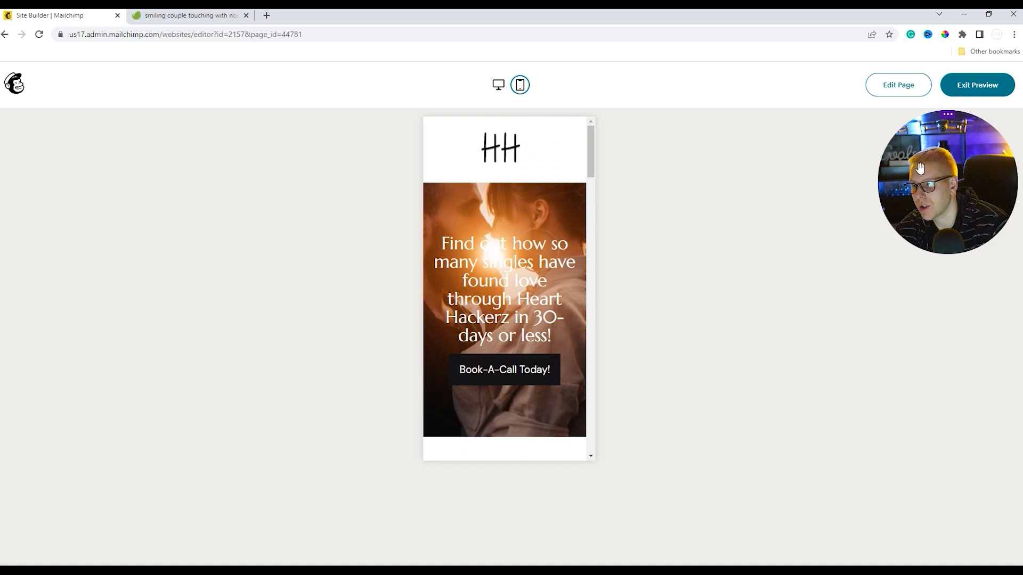
left_click(956, 86)
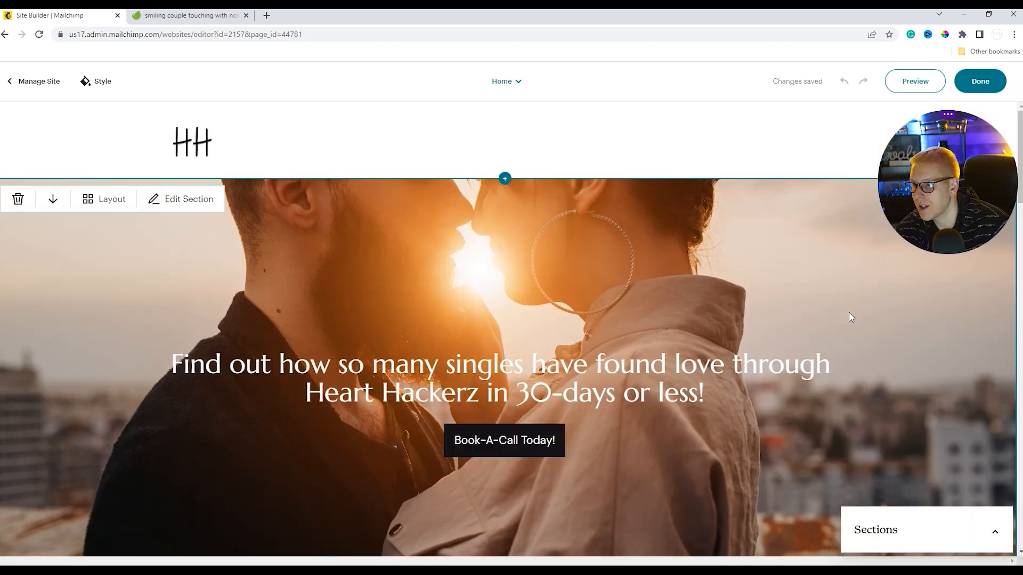
Insert a Text & Image section with the image on the left of the text, directly below the couple testimonial section.
scroll(452, 323, "down", 10)
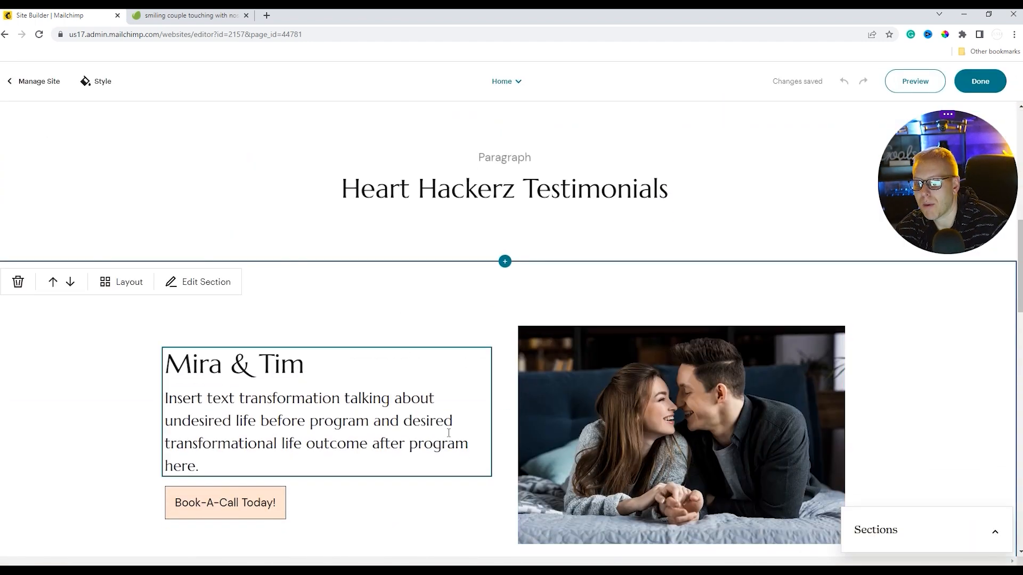
left_click(257, 463)
left_click_drag(257, 463, 118, 352)
left_click(479, 281)
scroll(819, 353, "down", 4)
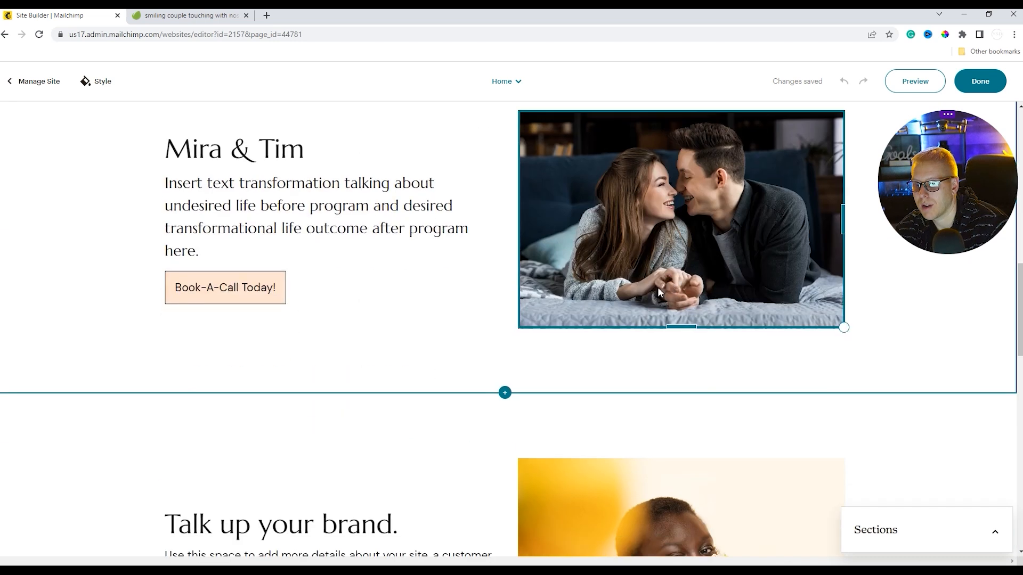
scroll(586, 346, "up", 3)
scroll(479, 354, "down", 4)
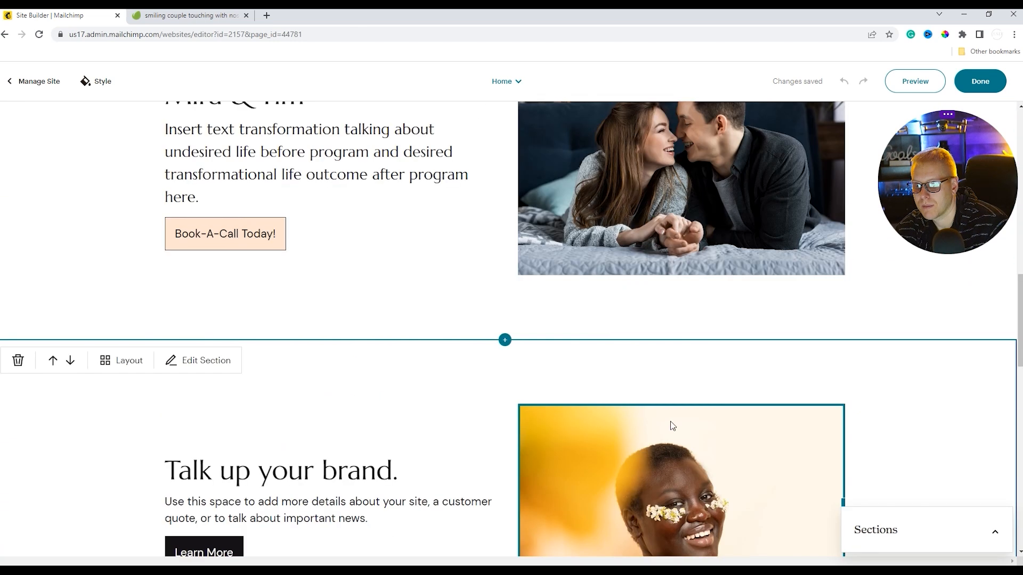
left_click(506, 341)
left_click(888, 385)
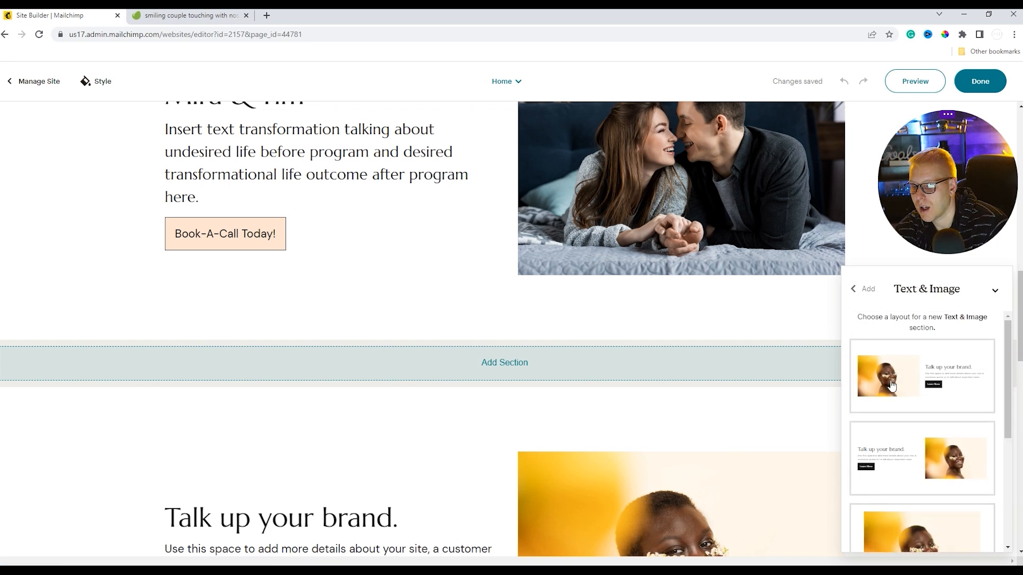
left_click(892, 384)
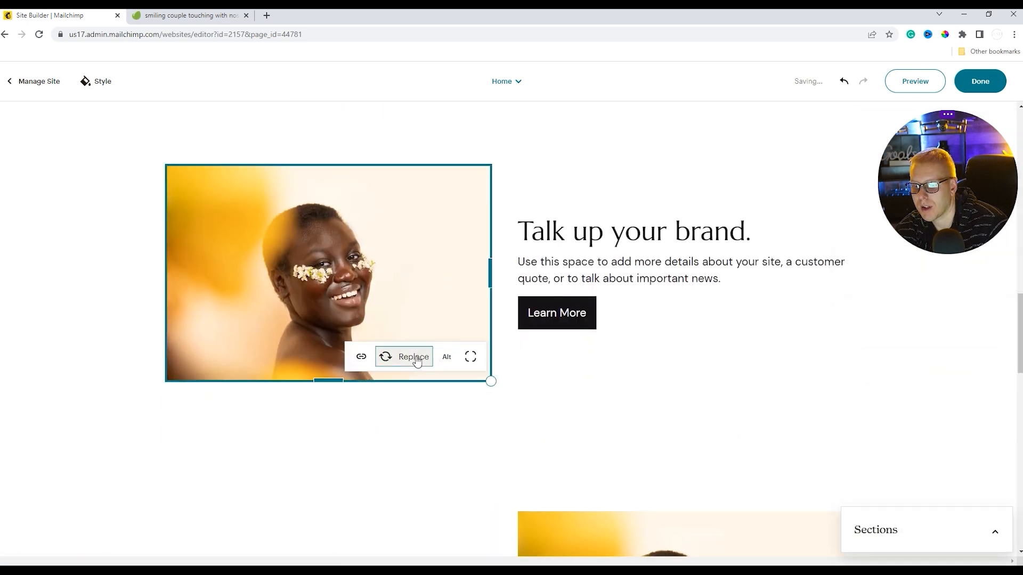
Replace the new section's placeholder image with the smiling couple photo from the Content Studio.
left_click(417, 361)
left_click(214, 316)
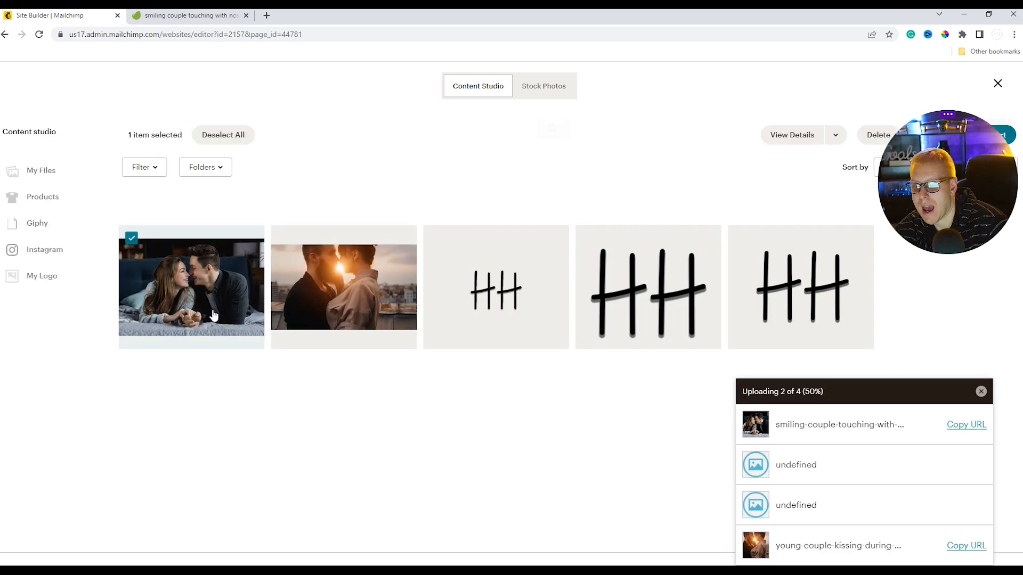
left_click_drag(885, 233, 704, 256)
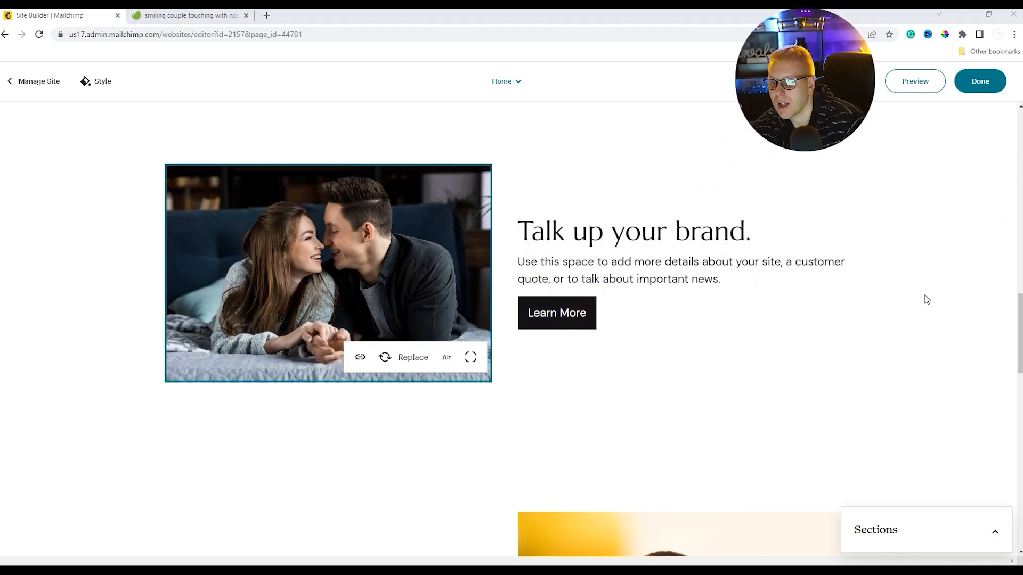
Replace the placeholder paragraph under "Talk up your brand." in the new section with a copy of the first testimonial's transformation text.
scroll(926, 300, "up", 7)
left_click_drag(230, 330, 160, 309)
left_click_drag(128, 270, 141, 280)
key("ctrl+c")
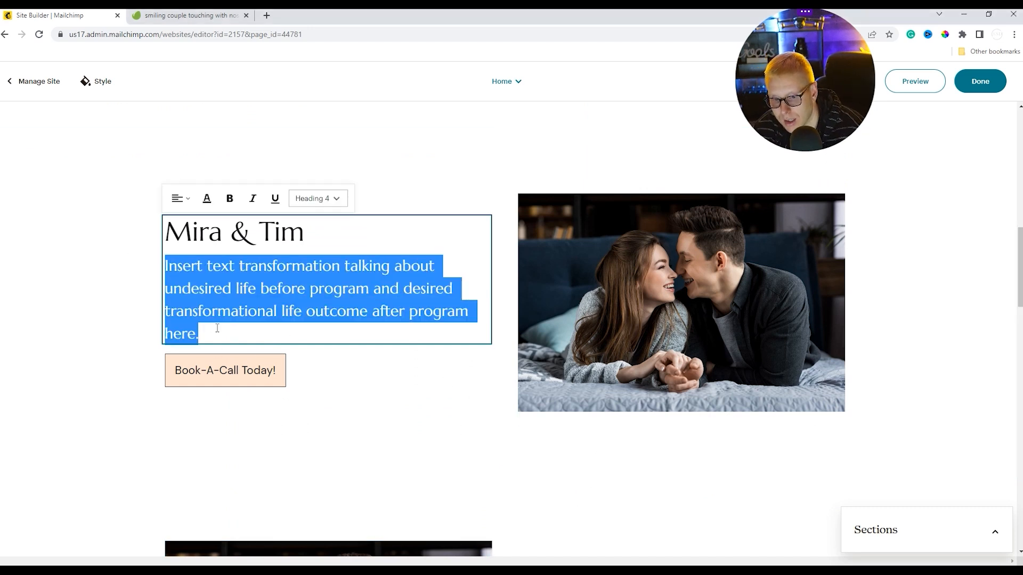
scroll(579, 440, "down", 6)
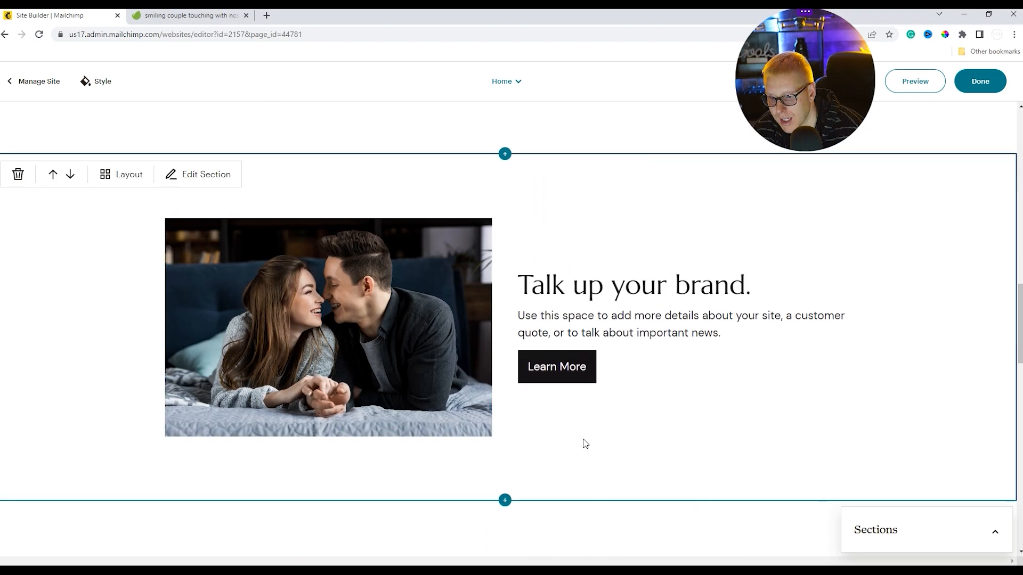
left_click(661, 315)
left_click_drag(728, 337, 473, 324)
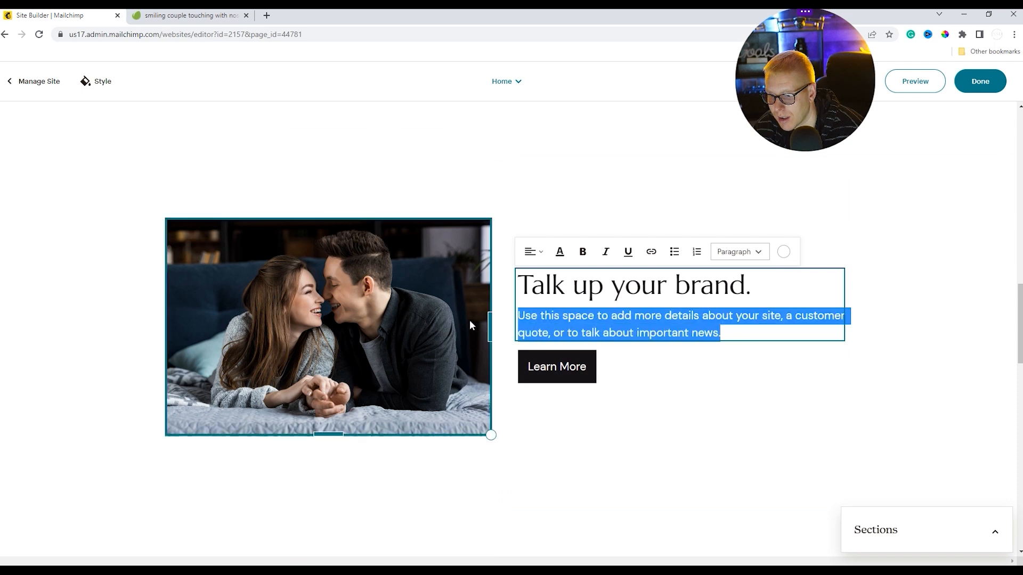
key("BackSpace")
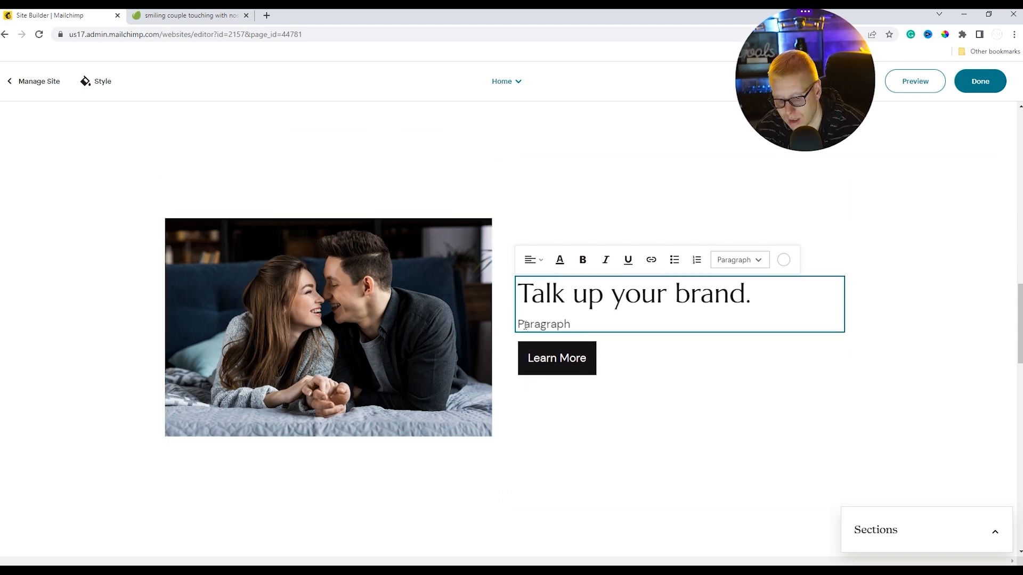
key("ctrl+v")
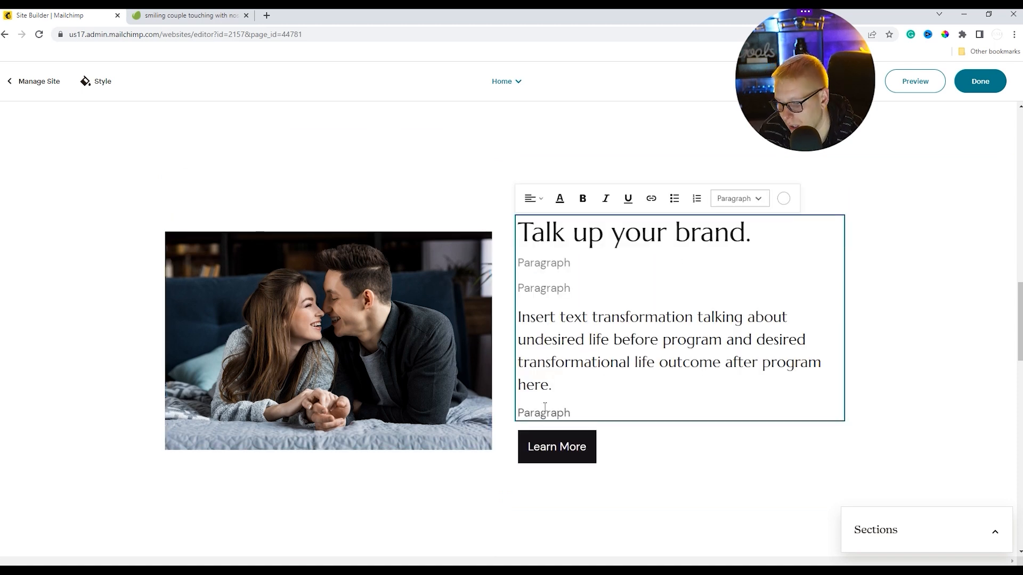
Remove the empty paragraph lines above and below the transformation text in the left-image testimonial section.
key("BackSpace")
left_click(530, 317)
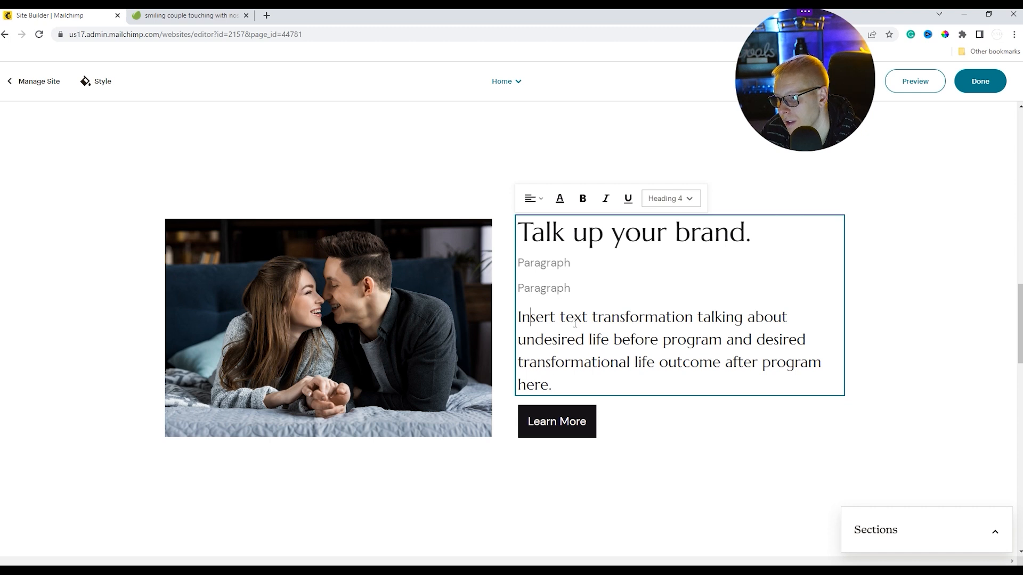
key("BackSpace")
key("BackSpace")
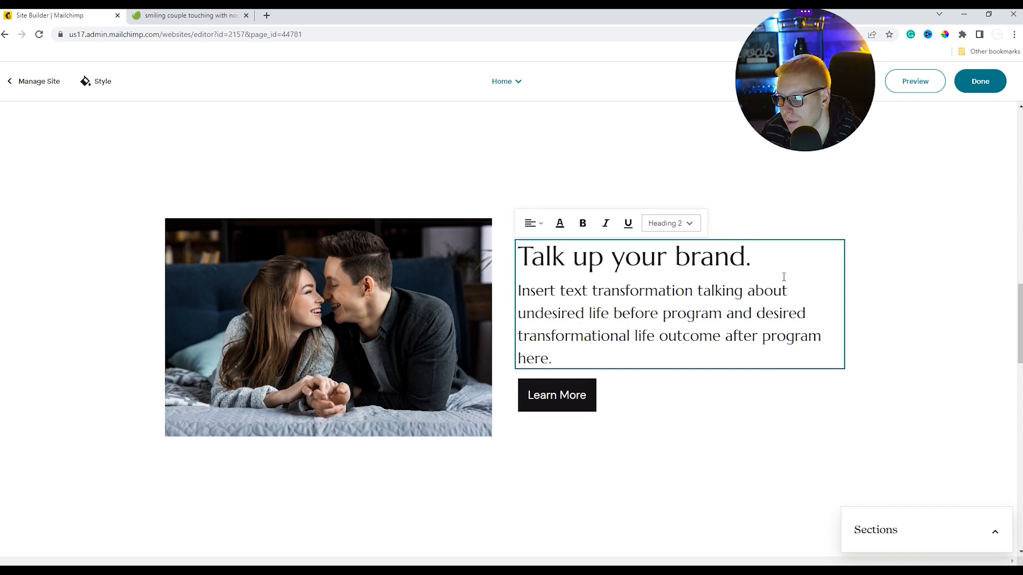
Replace the "Talk up your brand." heading in the left-image testimonial section with the couple's first names joined by an ampersand.
left_click_drag(761, 255, 417, 257)
type("M")
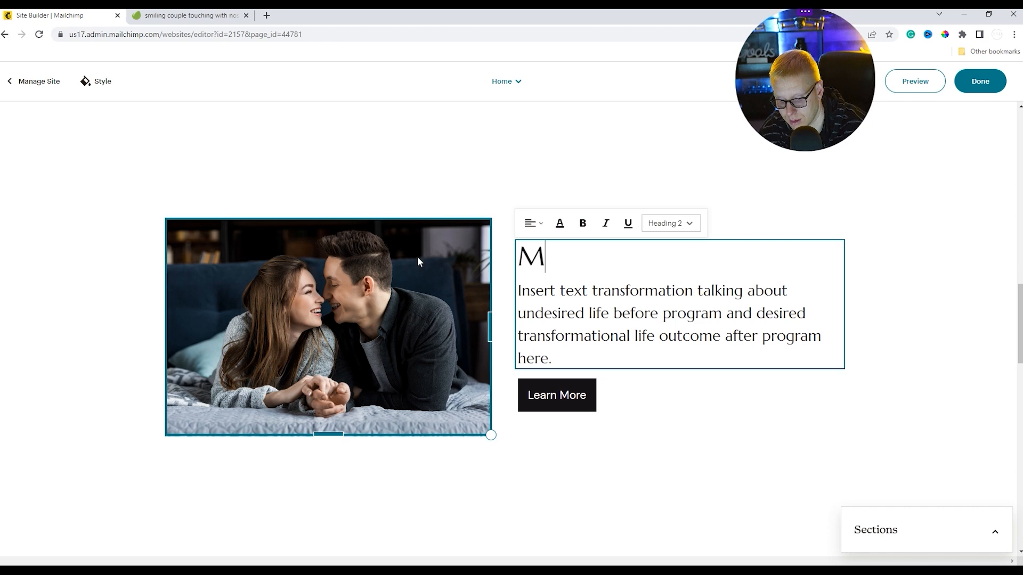
type("ira ")
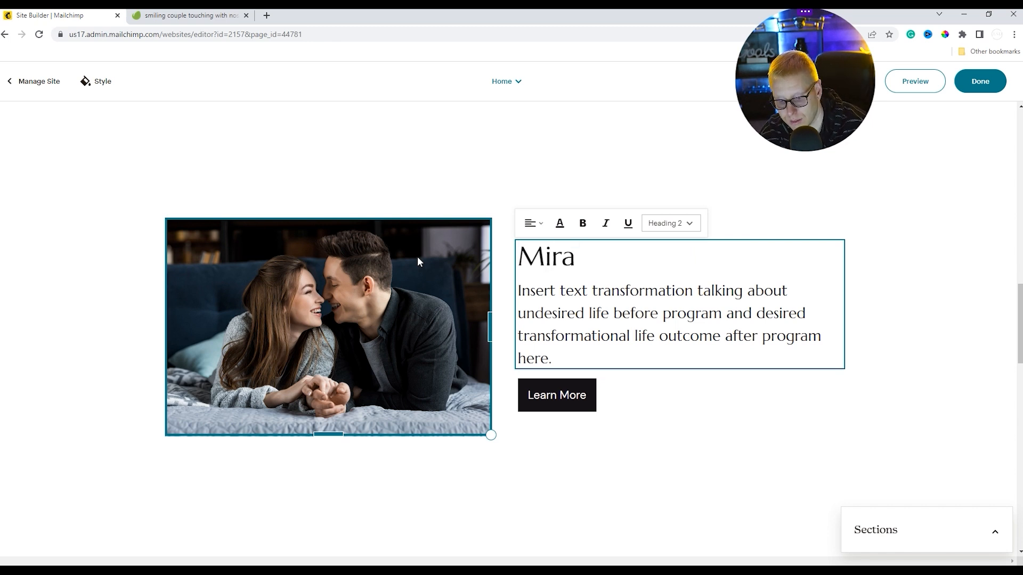
type("$")
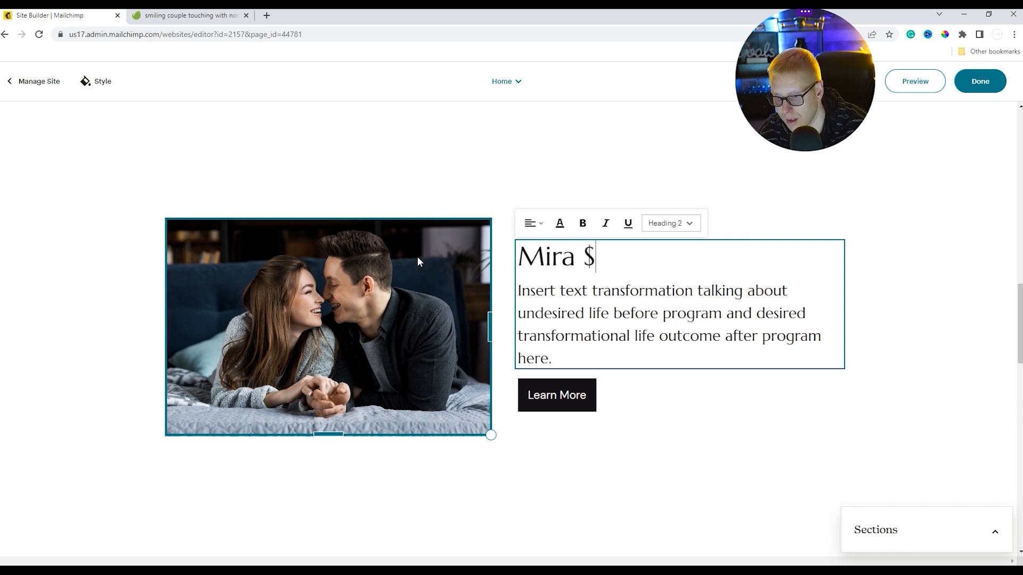
key("BackSpace")
type("& Tim")
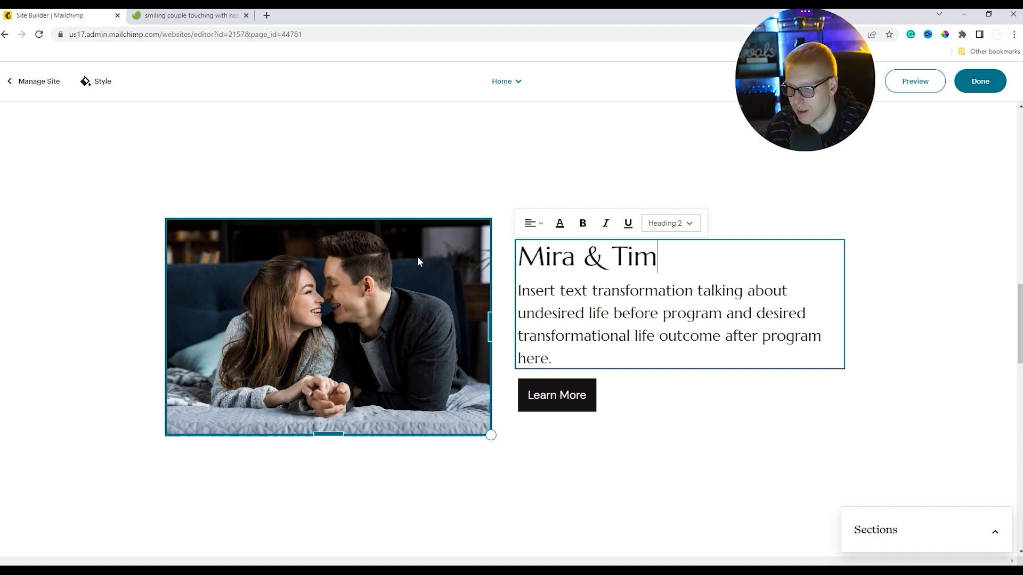
Delete the "Book-A-Call Today!" button from the first testimonial section under the Heart Hackerz Testimonials heading.
scroll(614, 472, "up", 6)
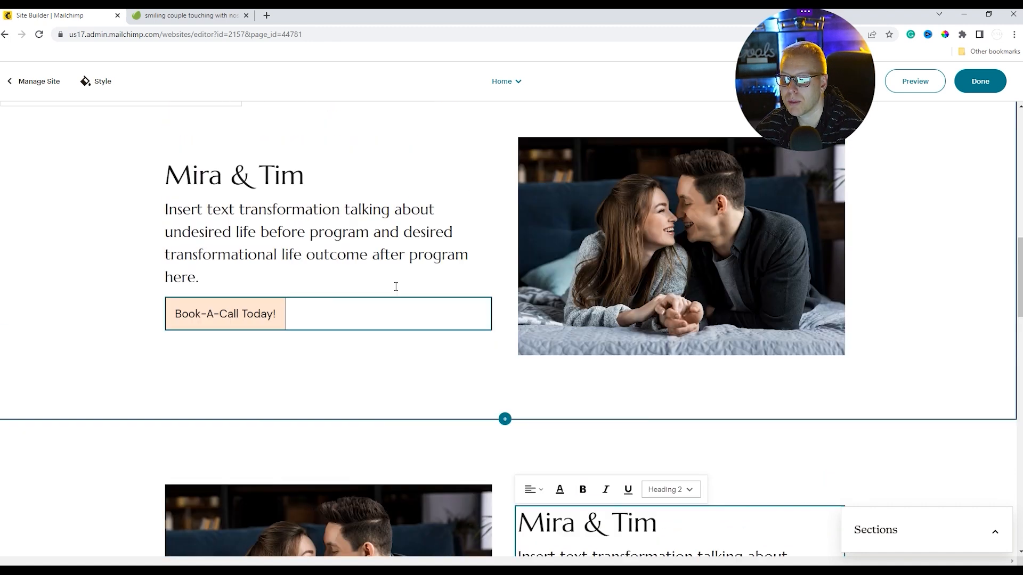
left_click(308, 374)
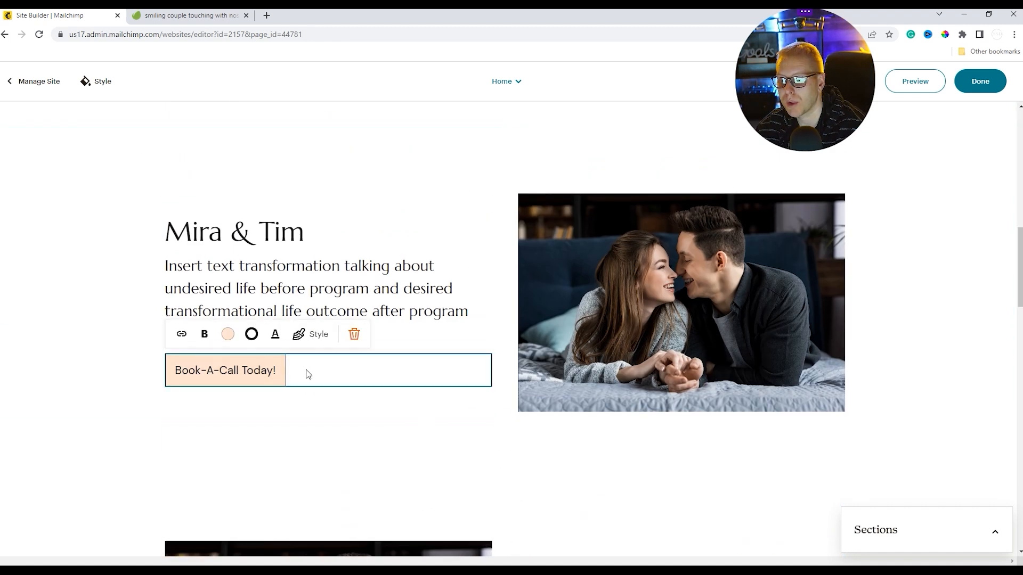
left_click(354, 334)
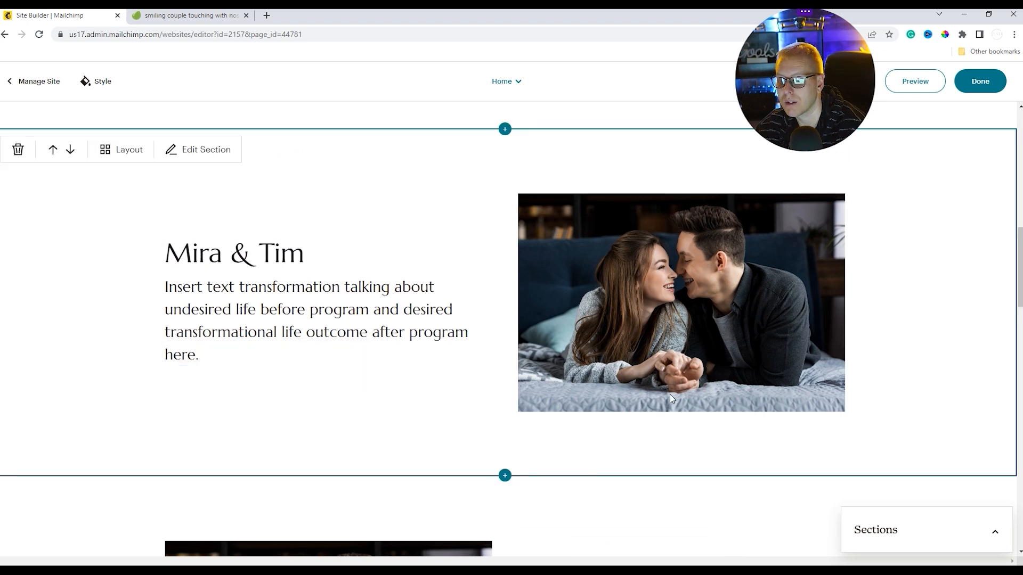
Delete the "Learn More" button below the transformation text in the second testimonial section.
scroll(613, 394, "up", 2)
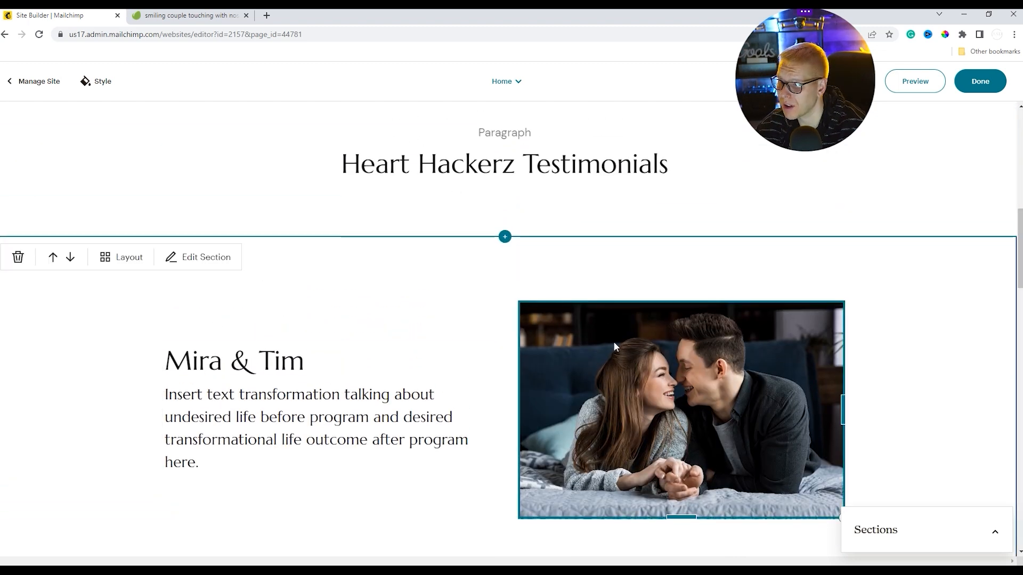
scroll(550, 489, "down", 3)
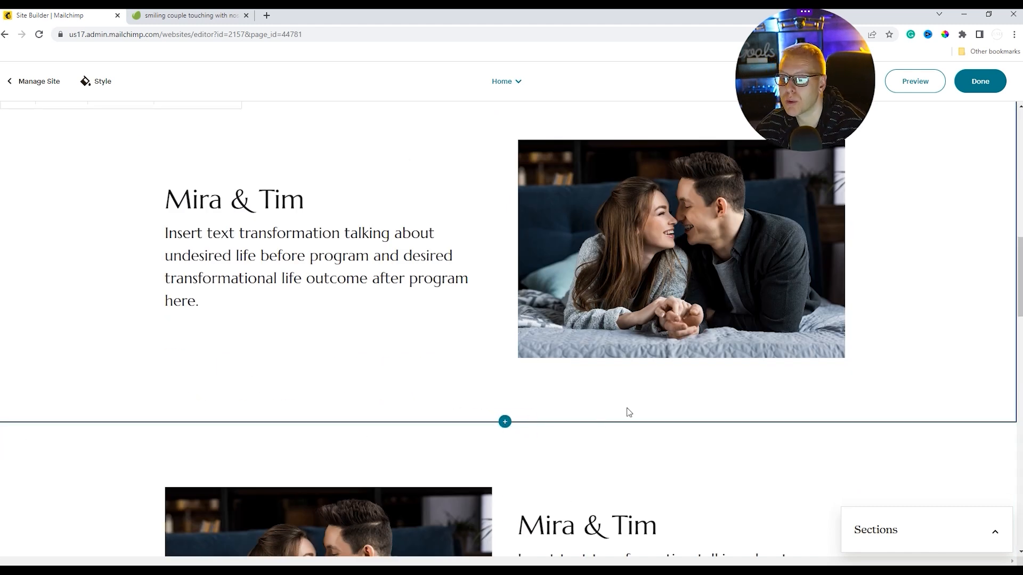
scroll(532, 418, "down", 5)
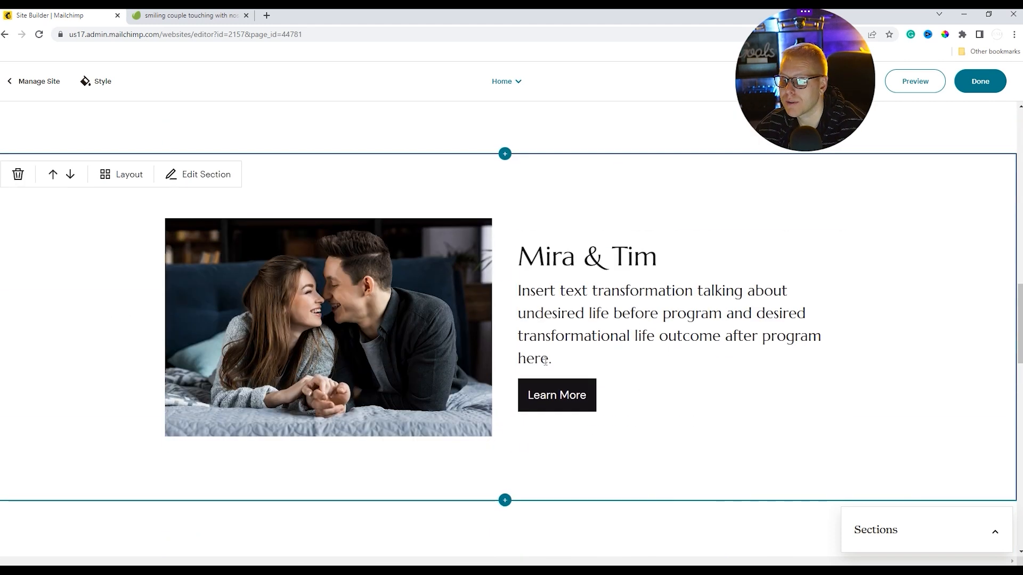
scroll(655, 388, "up", 5)
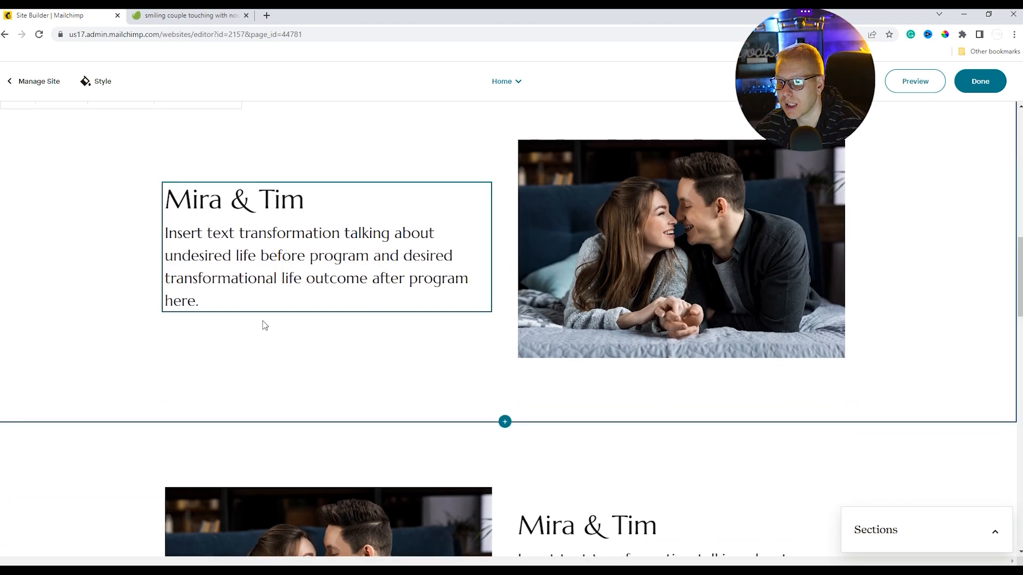
scroll(469, 393, "down", 5)
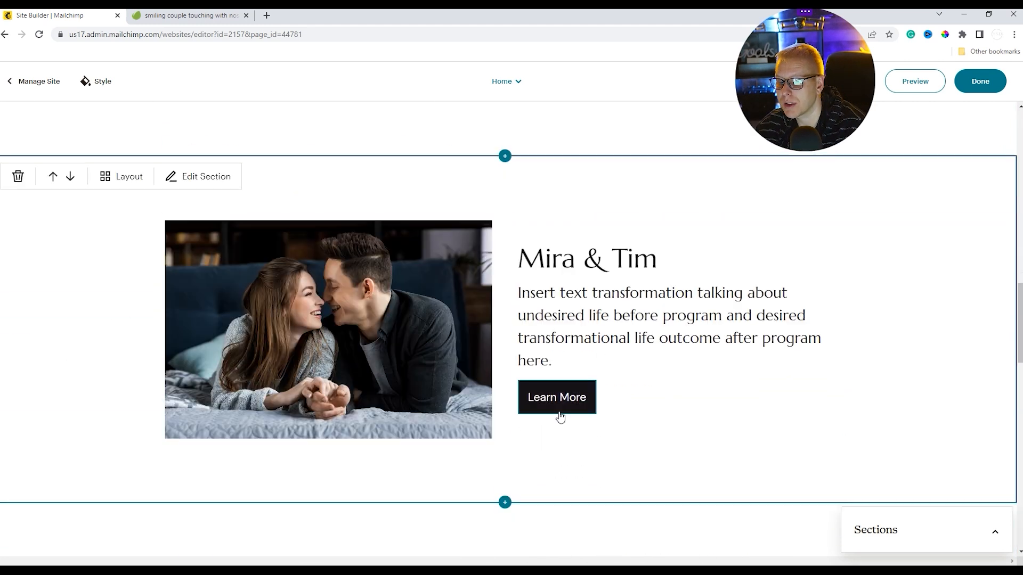
left_click(590, 412)
left_click(707, 358)
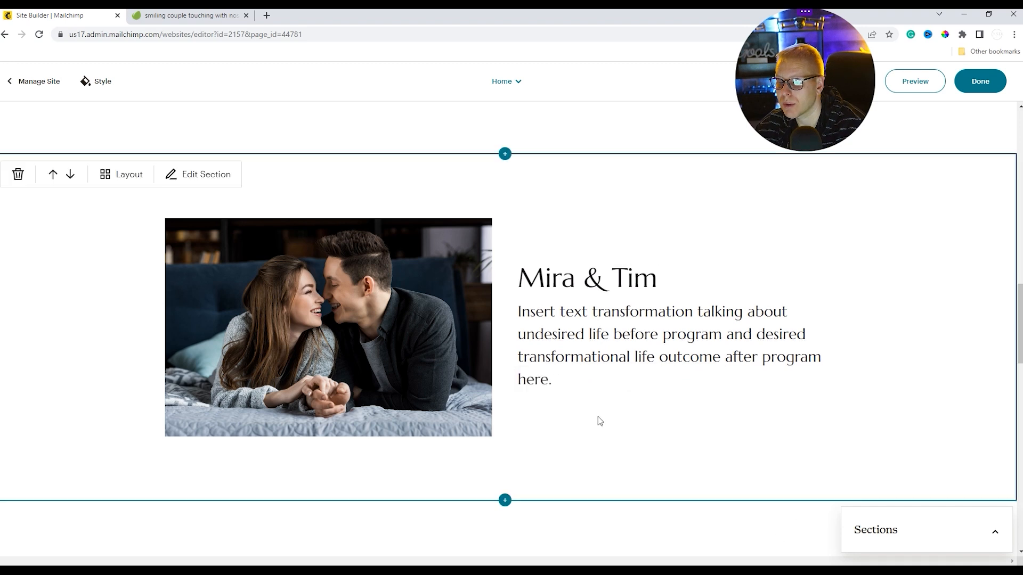
Delete the placeholder "Talk up your brand." section with the image on the right, directly below the second testimonial.
scroll(600, 418, "down", 4)
scroll(458, 426, "up", 3)
scroll(512, 400, "down", 3)
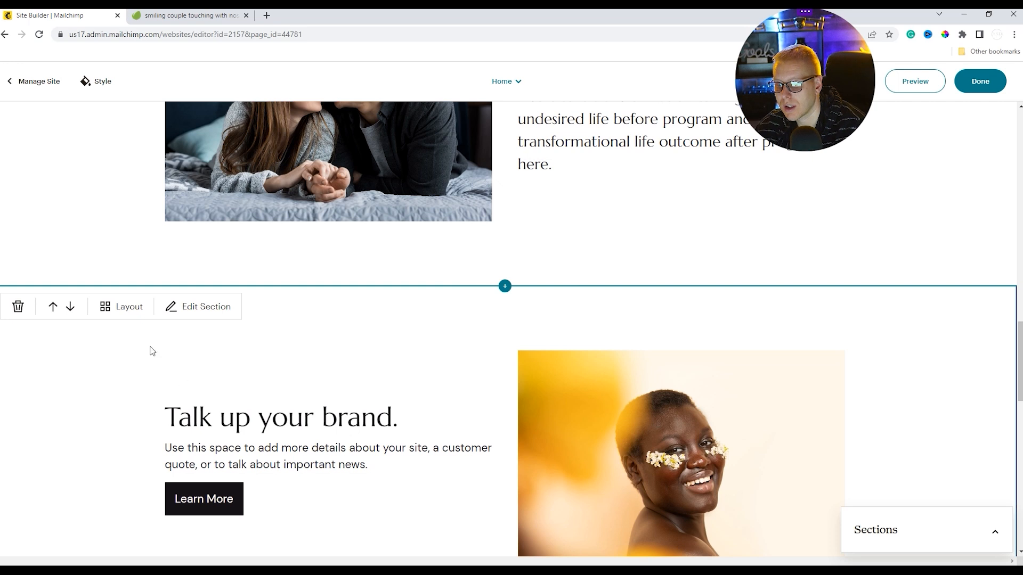
left_click(19, 309)
left_click(686, 362)
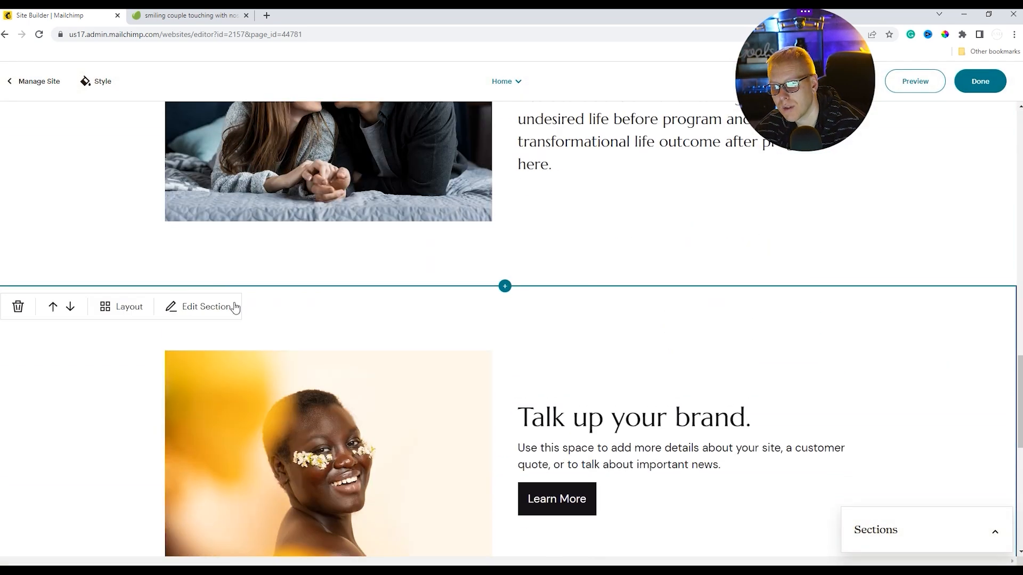
Select the "Talk up your brand." heading text in the striped banner section above the footer.
scroll(357, 259, "up", 4)
scroll(404, 299, "down", 6)
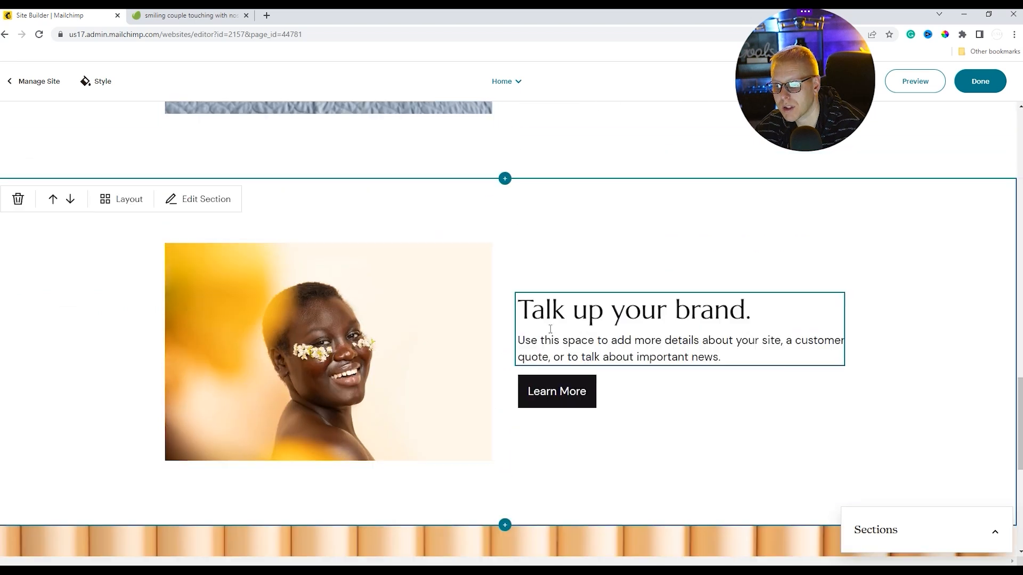
scroll(534, 443, "down", 4)
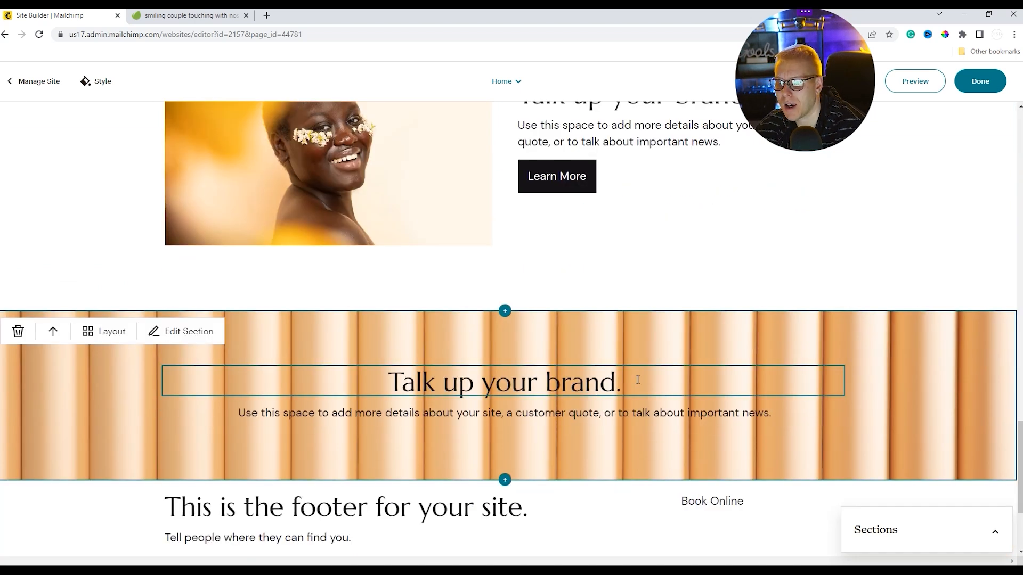
left_click(620, 382)
left_click_drag(620, 382, 256, 372)
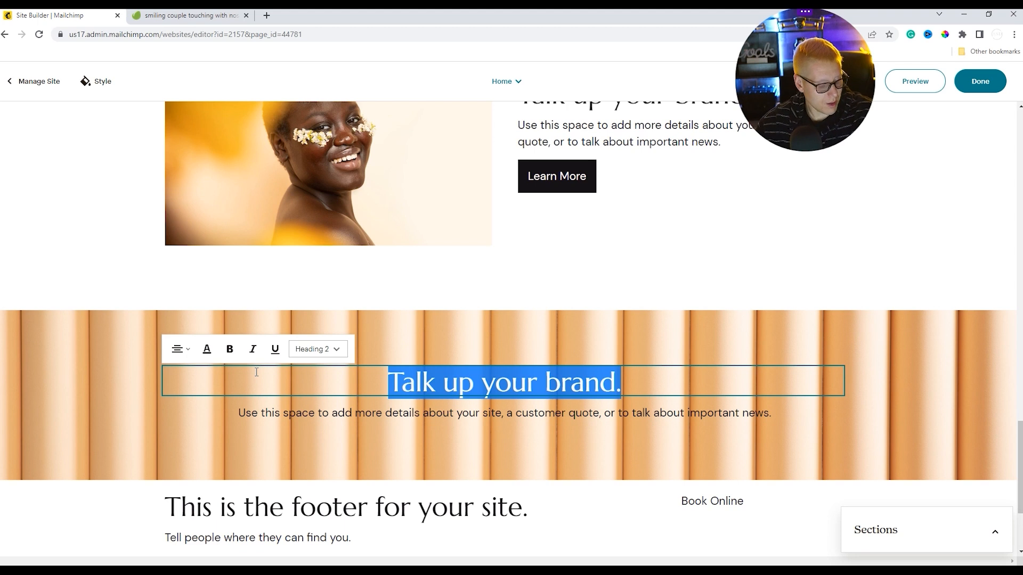
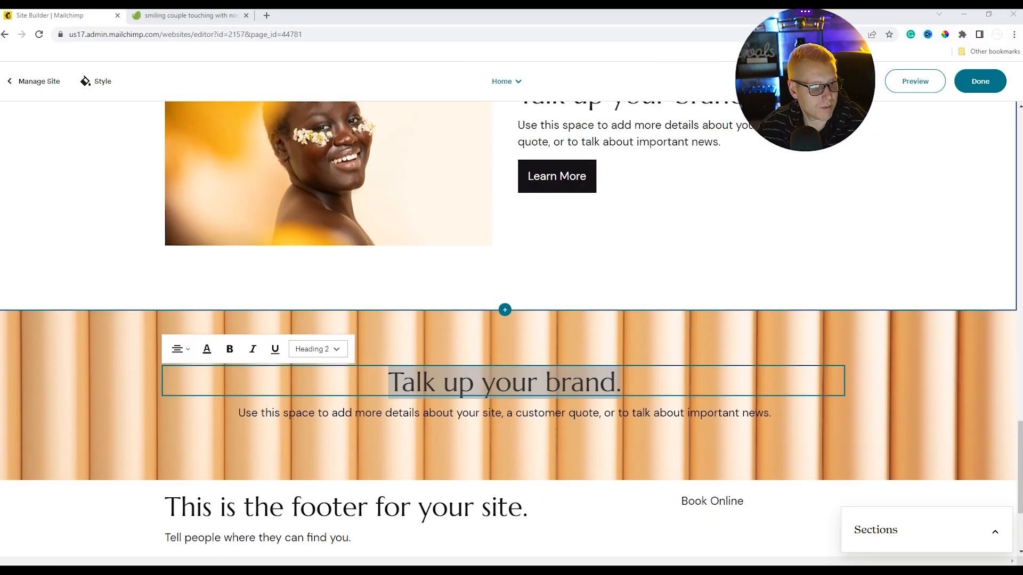
Add a Text section above the striped-background section, using the layout with a paragraph, heading and button.
scroll(794, 222, "up", 5)
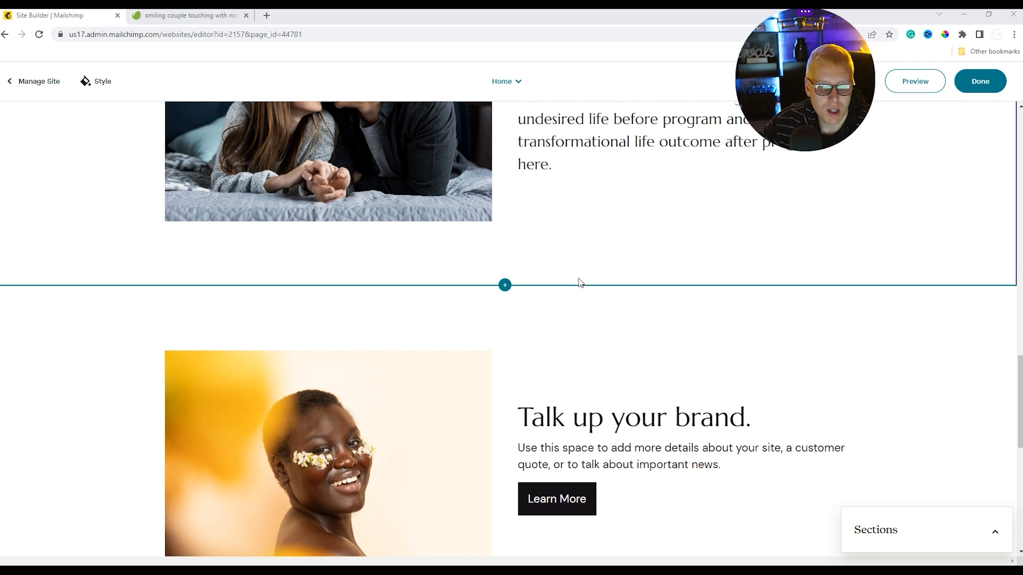
scroll(675, 338, "down", 1)
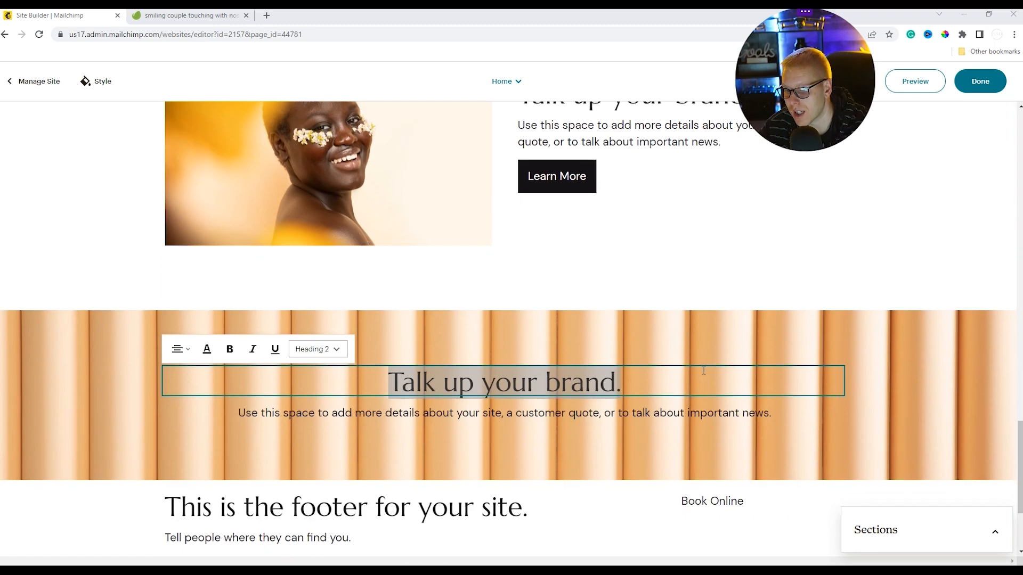
key("alt+Tab")
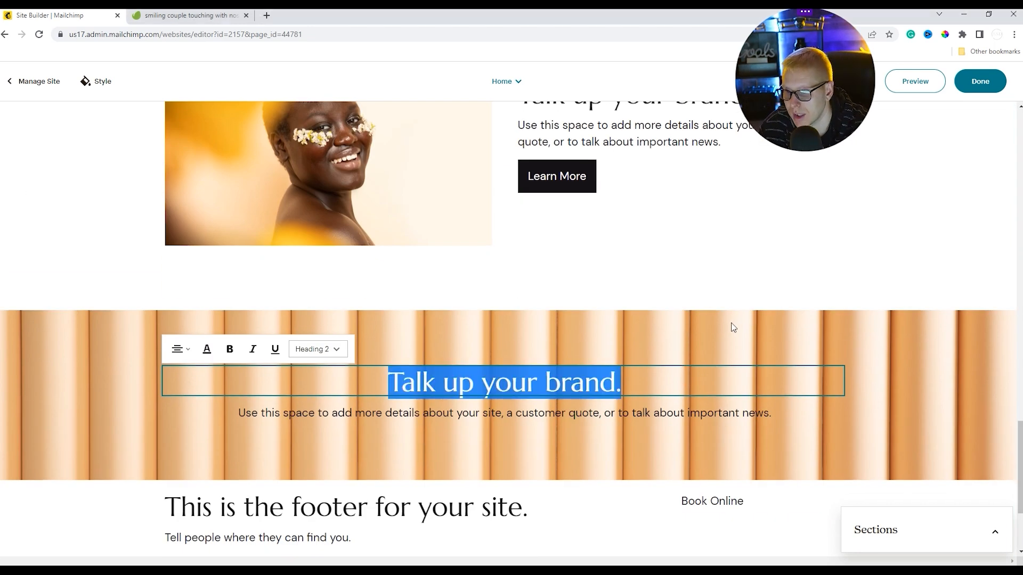
scroll(711, 317, "up", 5)
scroll(380, 307, "up", 3)
scroll(380, 308, "down", 7)
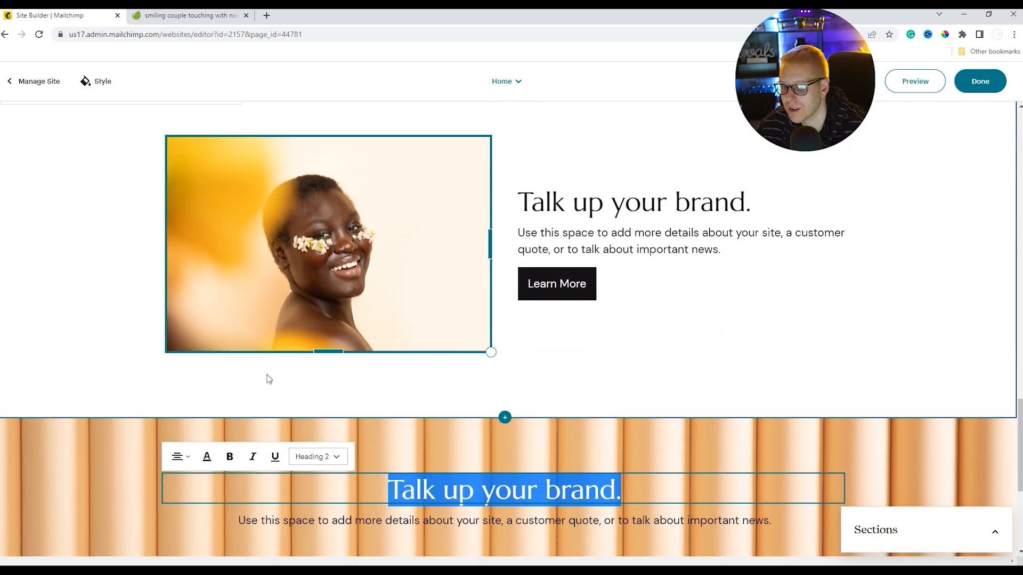
left_click(510, 420)
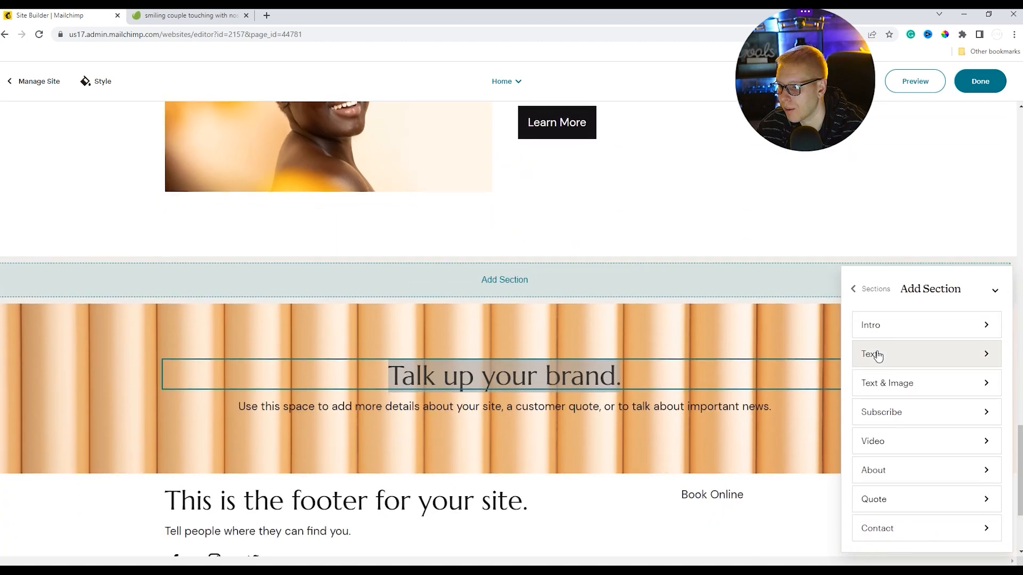
left_click(873, 354)
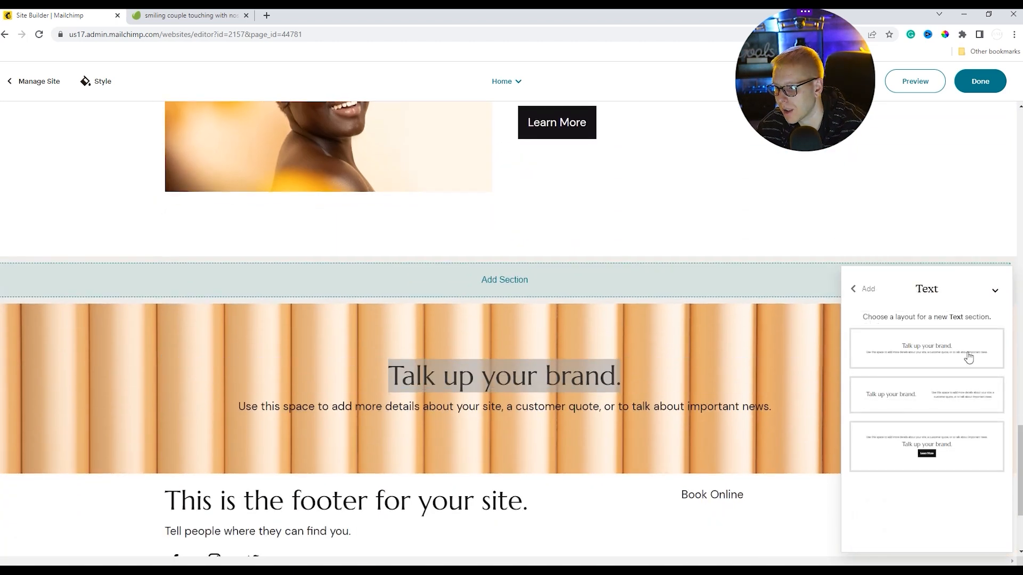
left_click(944, 444)
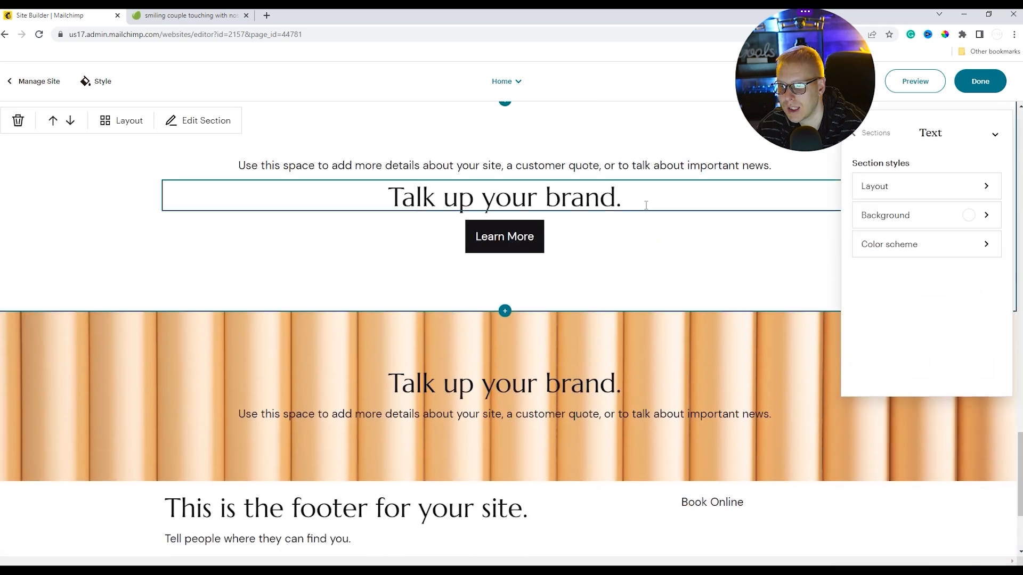
Replace the new section's heading with "We Help Fed Up Men & Women Delete Their Dating Apps for Good & Find The Love of Their Lives!".
left_click(655, 190)
key("BackSpace")
key("BackSpace")
key("BackSpace")
key("BackSpace")
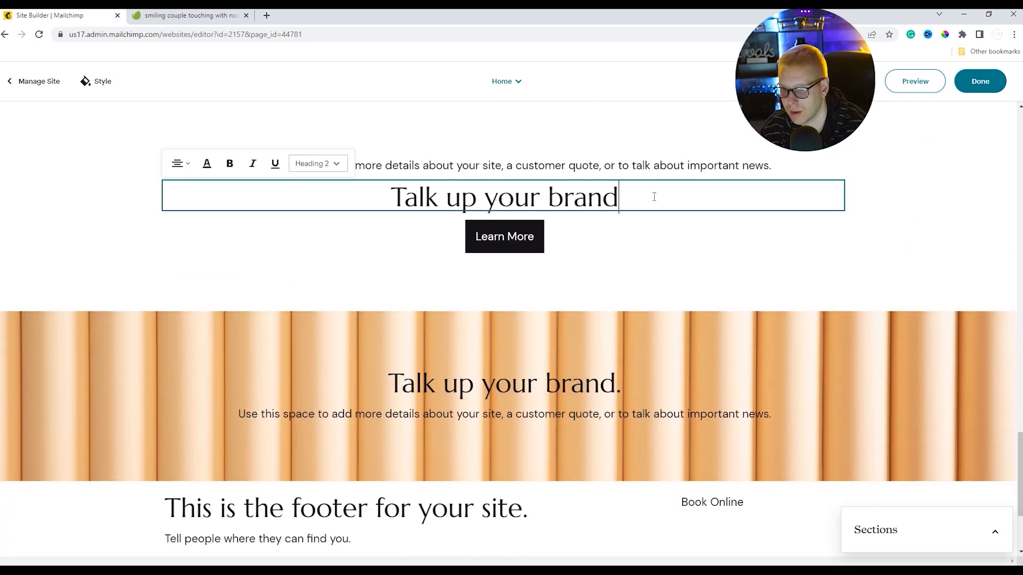
key("BackSpace")
key("BackSpace")
key("BackSpace")
key("BackSpace")
key("BackSpace")
key("BackSpace")
key("BackSpace")
key("BackSpace")
key("BackSpace")
key("BackSpace")
key("BackSpace")
key("BackSpace")
key("BackSpace")
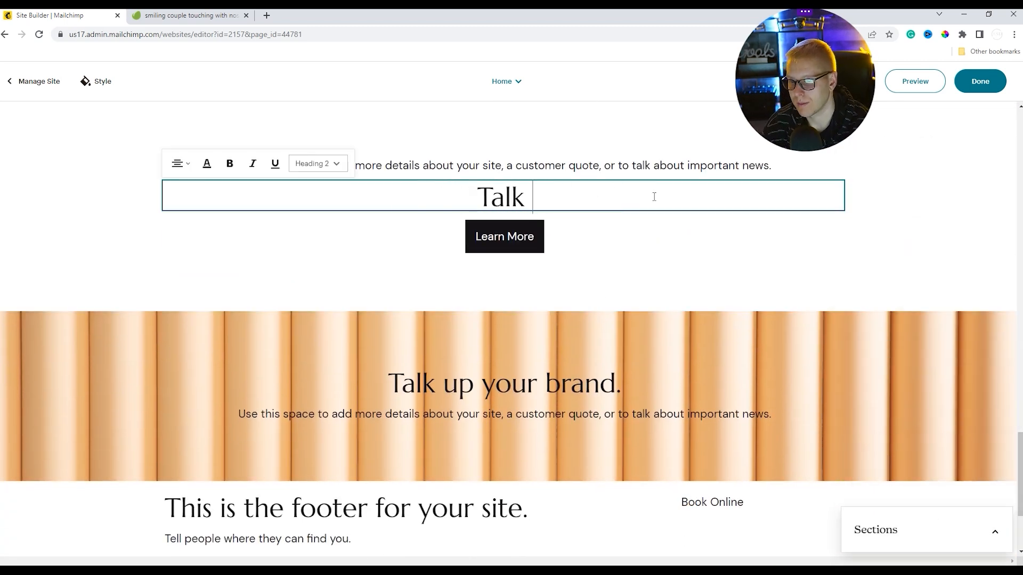
key("BackSpace")
key("BackSpace")
type("We Help Fed Up Me")
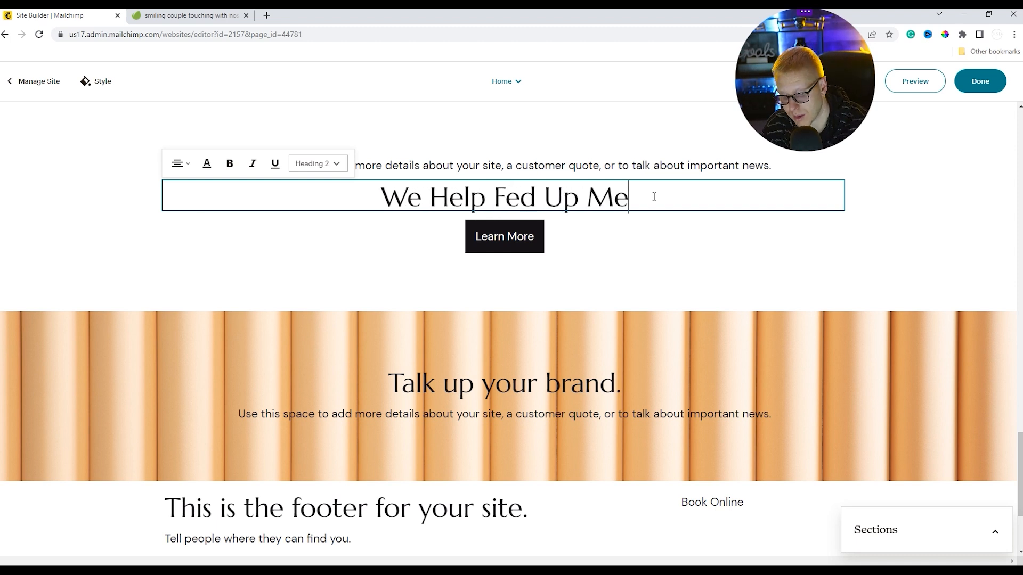
type("n & Women Delete Their Dating Apps for Good & ")
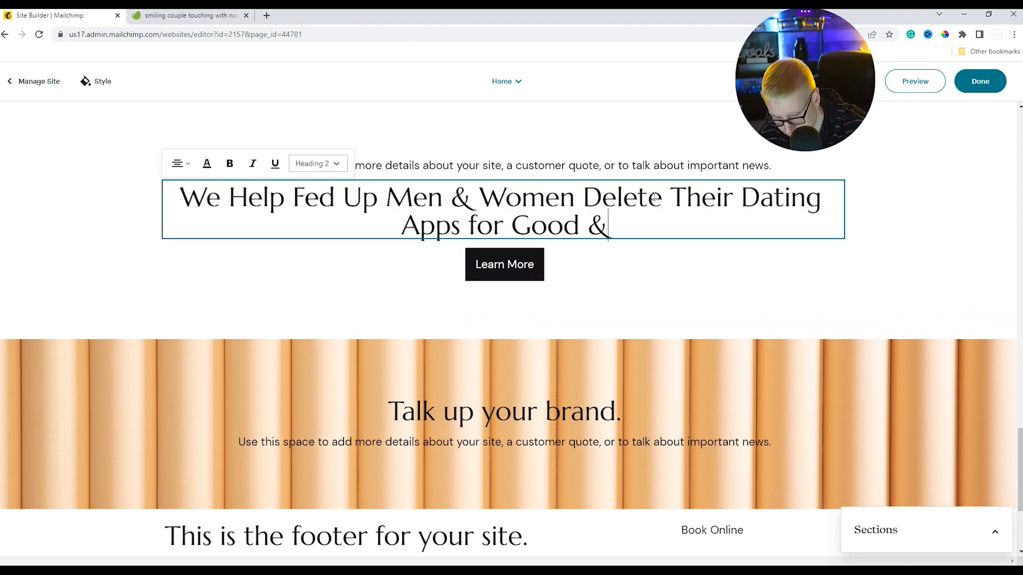
type("Find ")
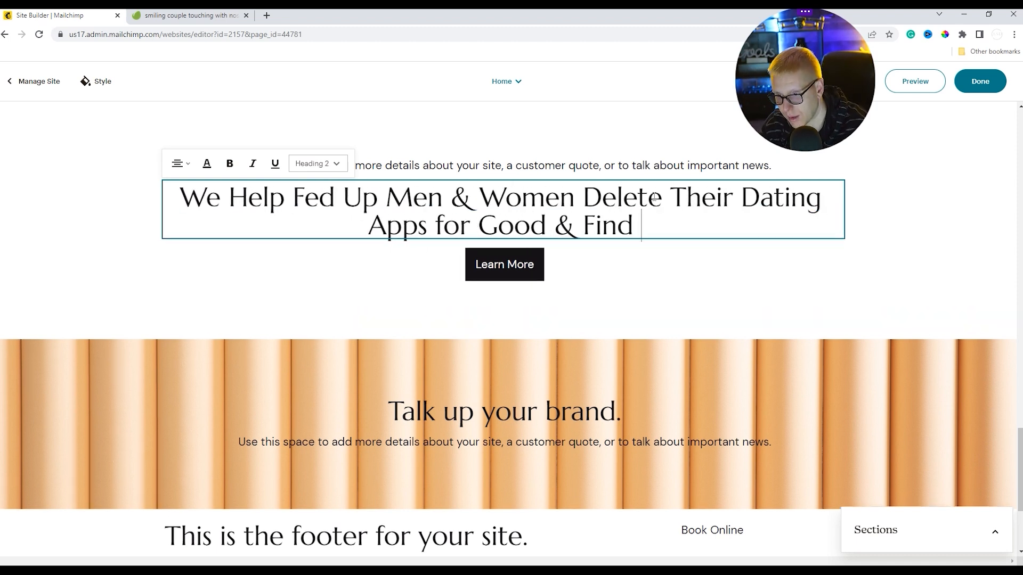
type("The ")
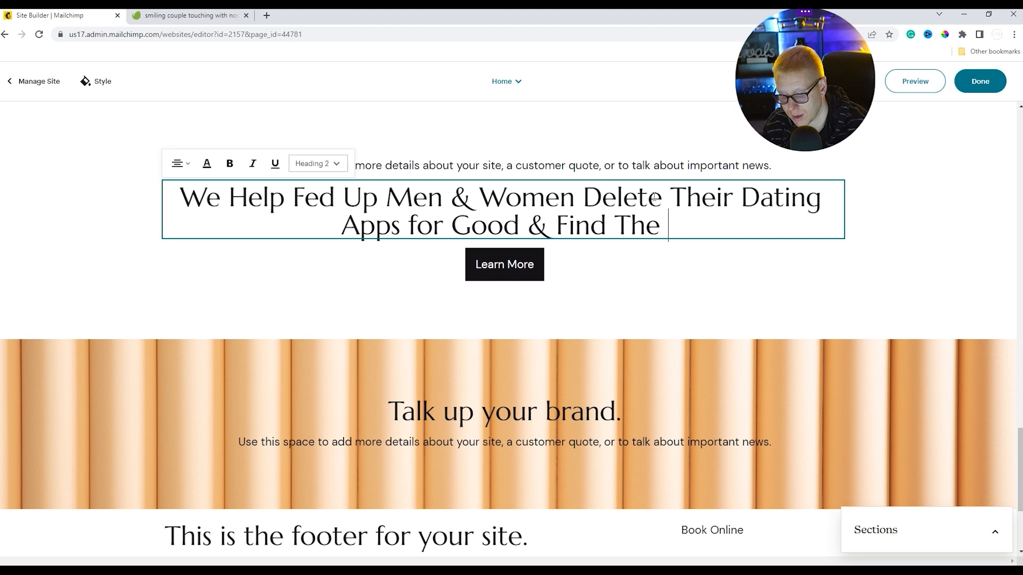
type("Love of T")
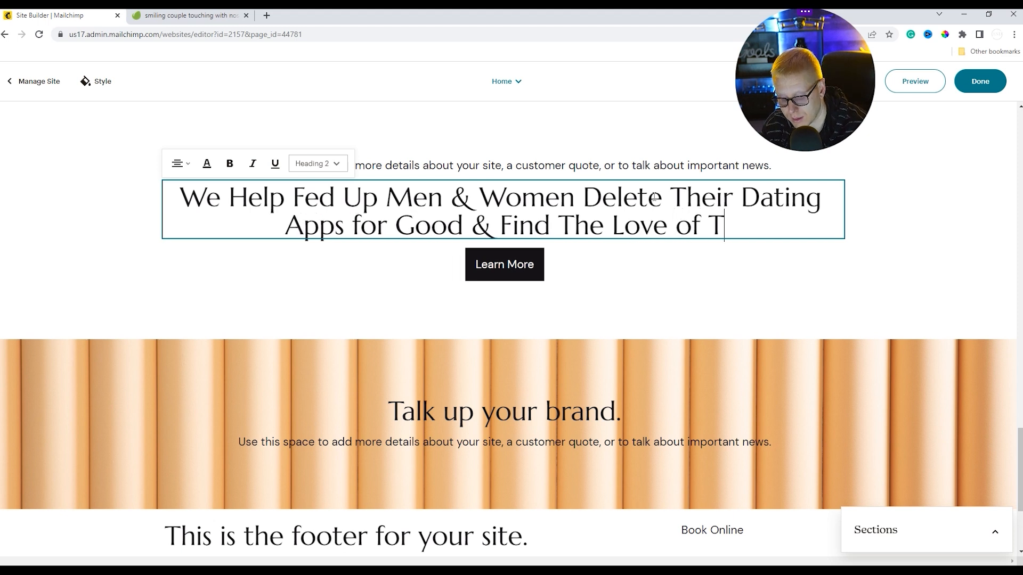
type("heir")
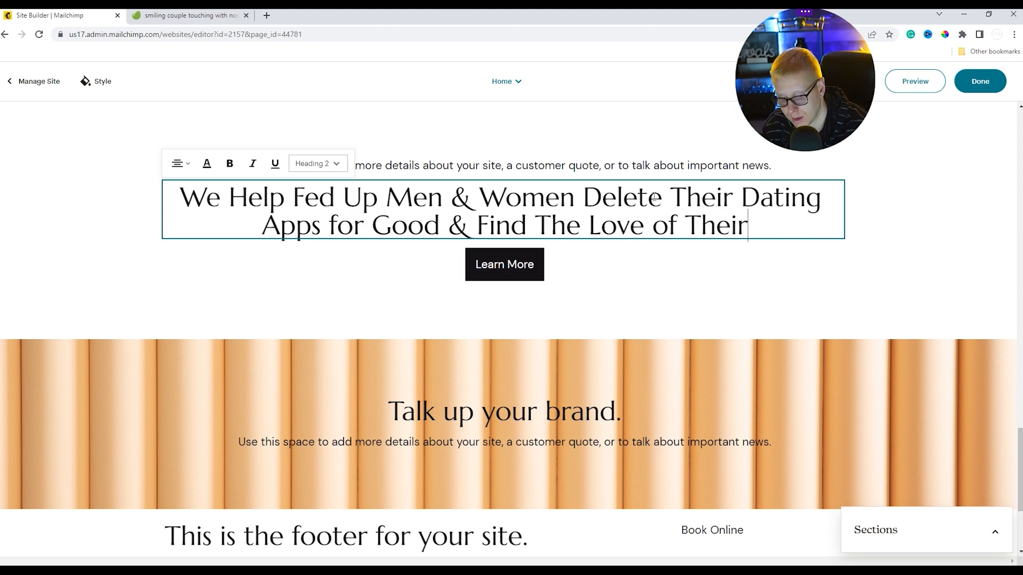
type(" Live")
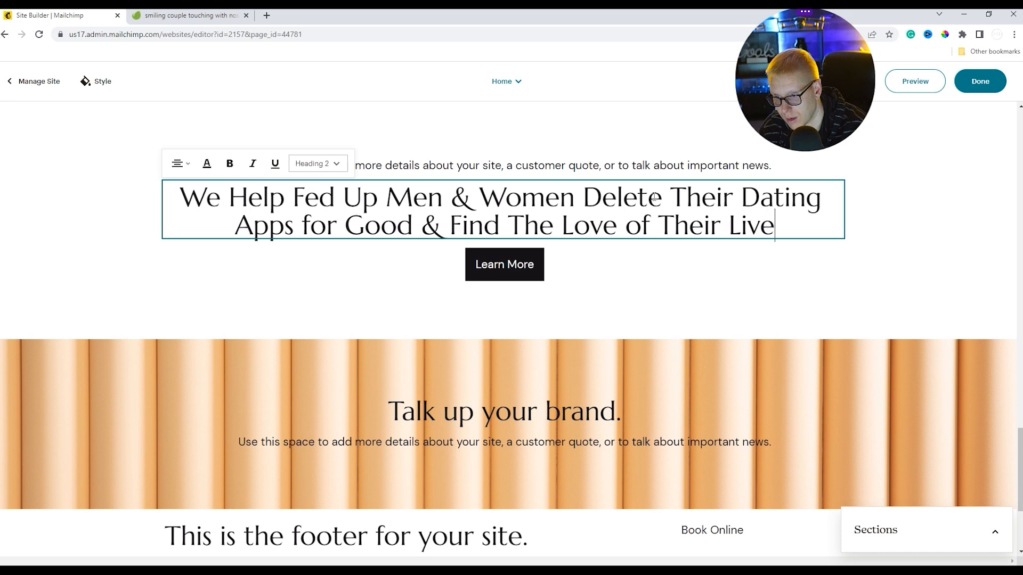
type("s!")
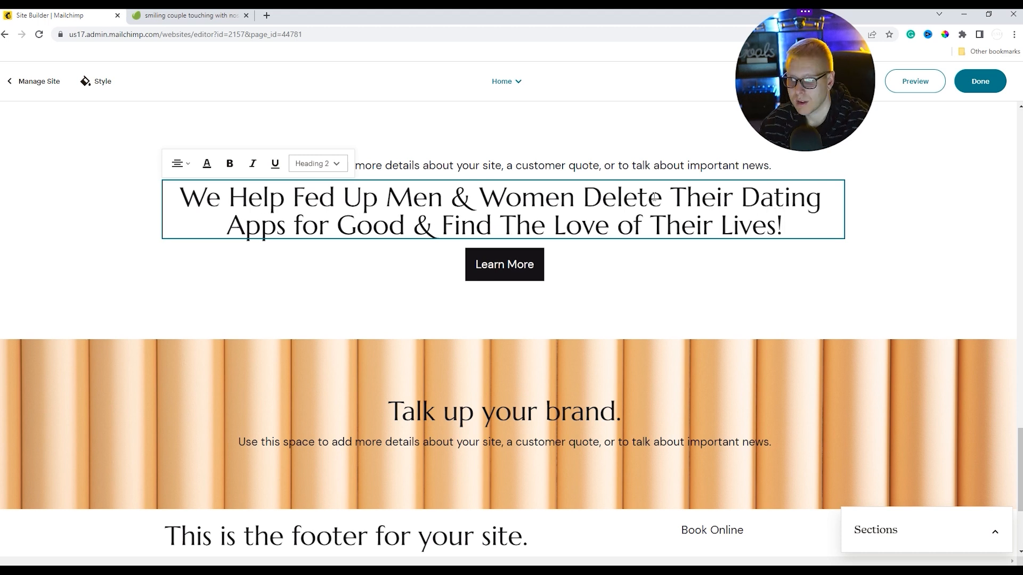
left_click(987, 271)
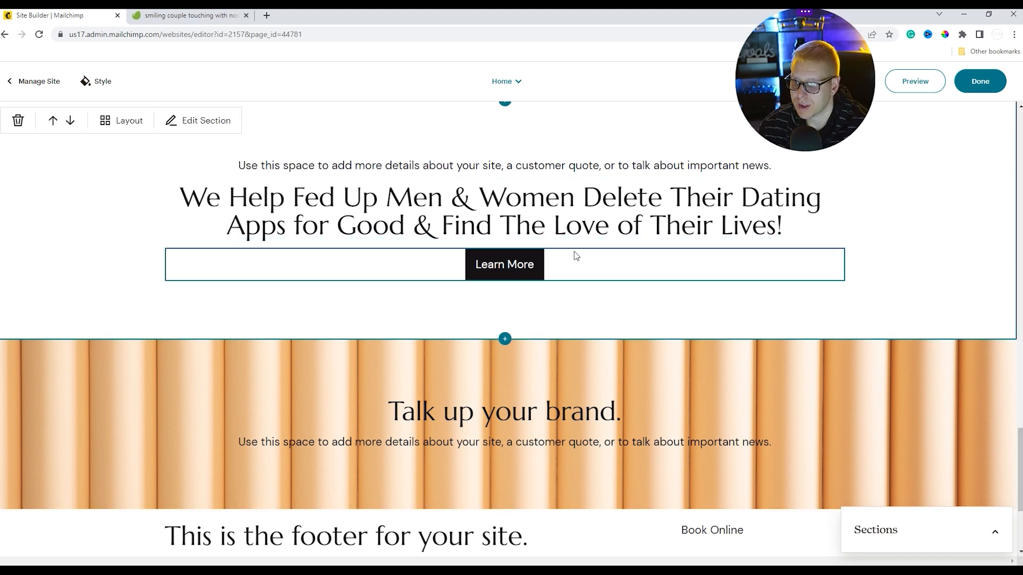
Change the label of the button below that heading to "Book-A-Call Today!".
left_click(536, 270)
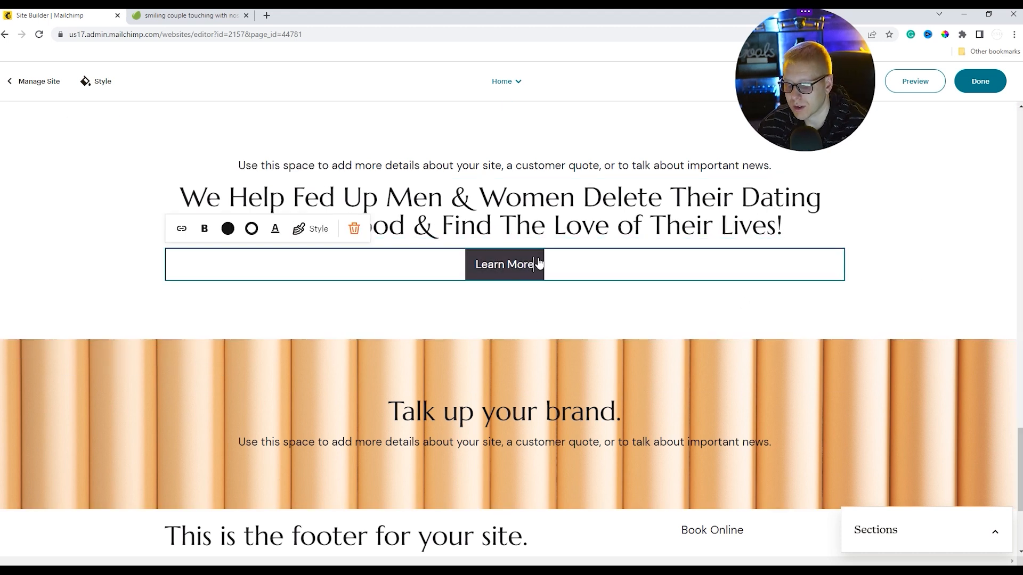
key("BackSpace")
key("BackSpace")
key("BackSpace")
key("BackSpace")
key("BackSpace")
key("BackSpace")
key("BackSpace")
key("BackSpace")
key("BackSpace")
key("BackSpace")
type("Book-A")
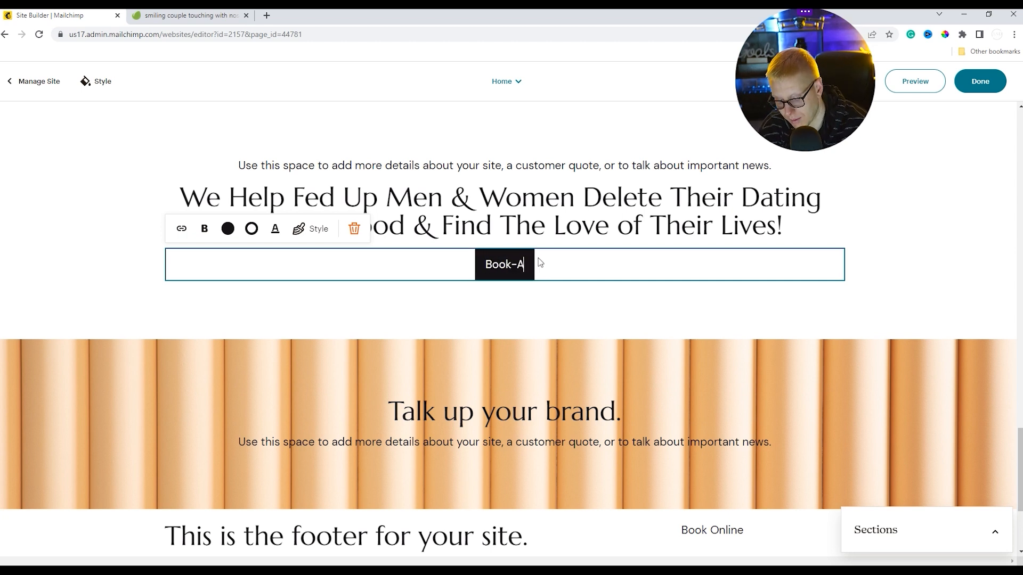
type("-Call Today!")
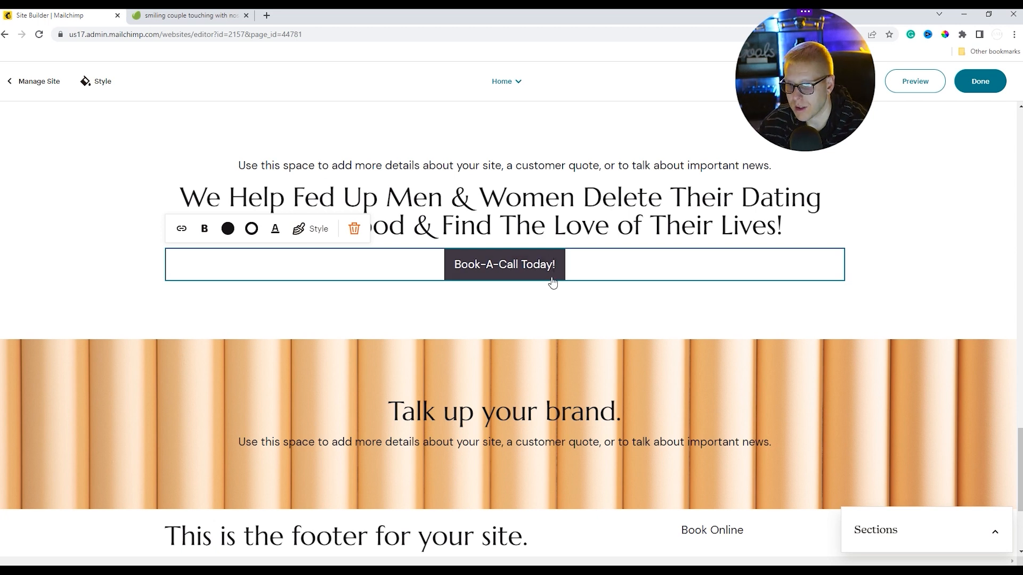
Set the fill color of the "Book-A-Call Today!" button to light peach.
left_click(227, 229)
left_click(226, 150)
left_click(884, 254)
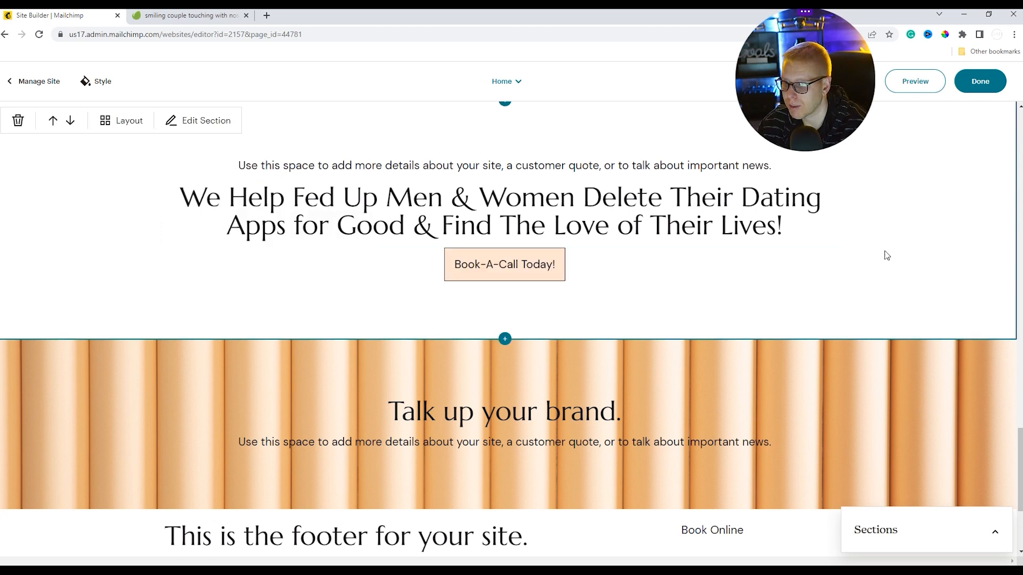
Delete the placeholder paragraph text above the "We Help Fed Up Men & Women" heading.
scroll(714, 344, "up", 3)
left_click_drag(779, 326, 51, 325)
key("BackSpace")
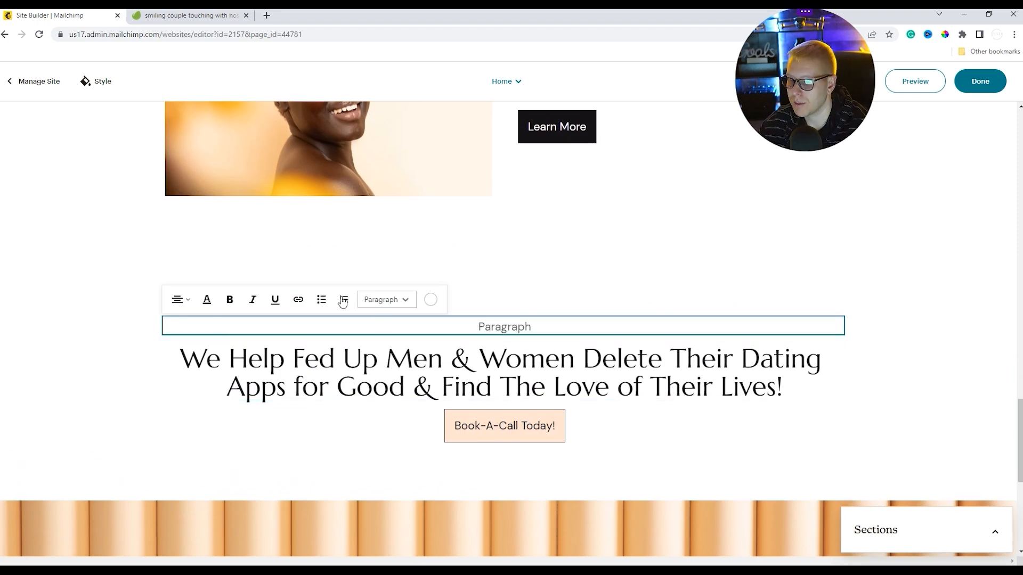
left_click(991, 269)
Add another Text section above the striped-background section, using the layout with the heading and paragraph side by side.
scroll(497, 496, "down", 3)
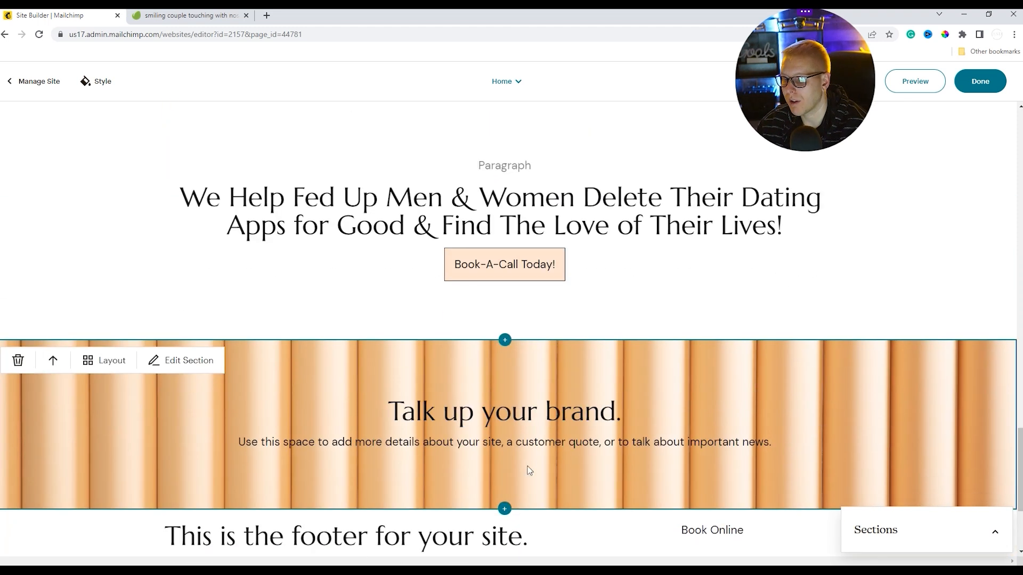
left_click(505, 340)
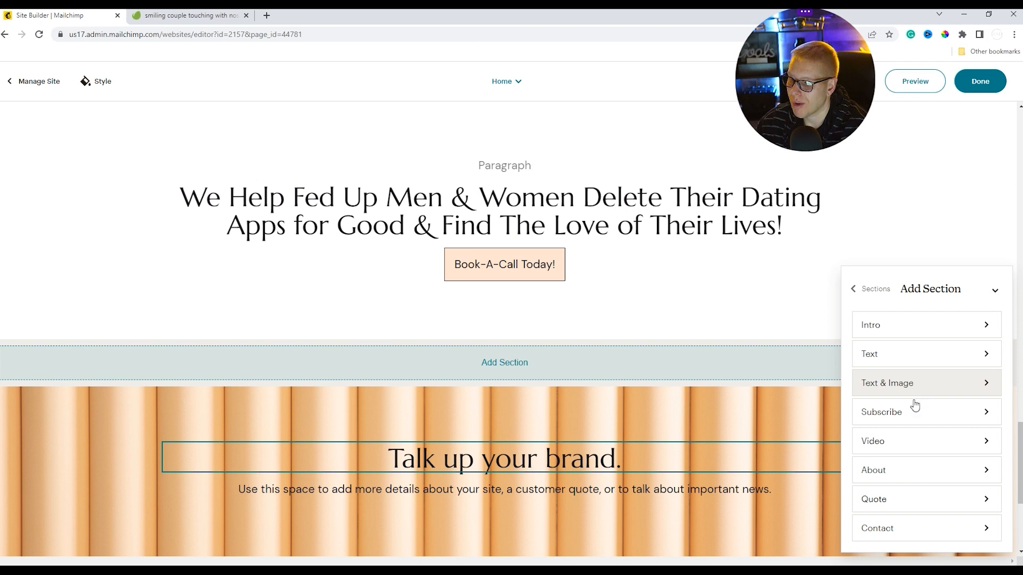
left_click(903, 362)
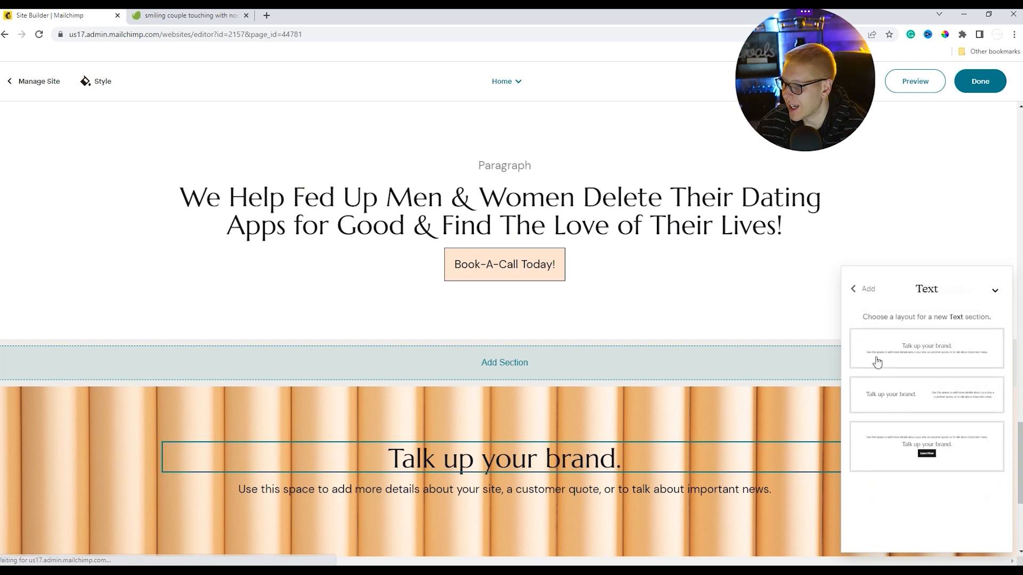
left_click(939, 397)
Replace the heading of the new side-by-side section with "Frequently Asked Questions".
scroll(440, 356, "down", 1)
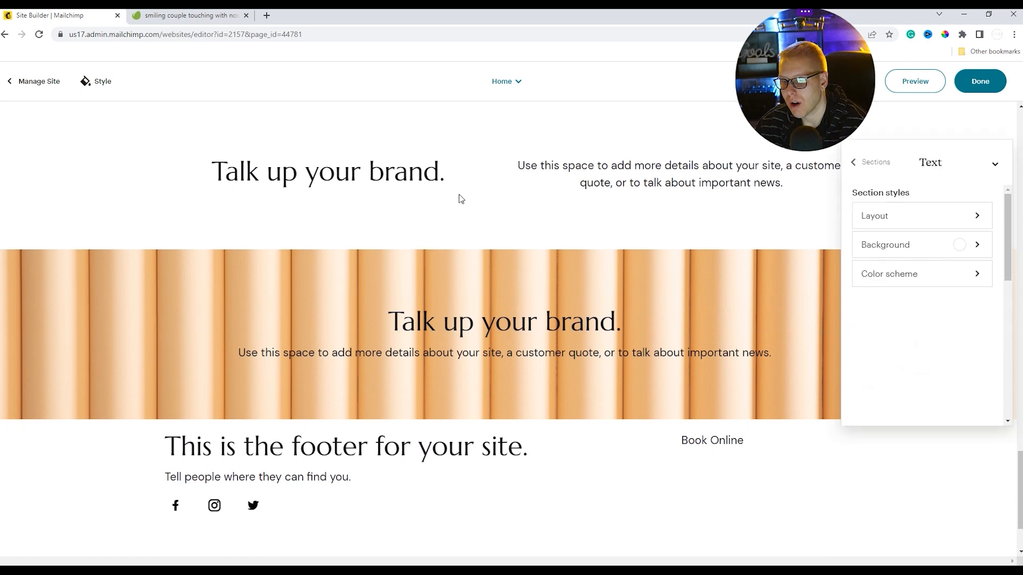
left_click(447, 176)
key("BackSpace")
key("BackSpace")
key("BackSpace")
key("BackSpace")
key("BackSpace")
key("BackSpace")
key("BackSpace")
key("BackSpace")
key("BackSpace")
key("BackSpace")
key("BackSpace")
key("BackSpace")
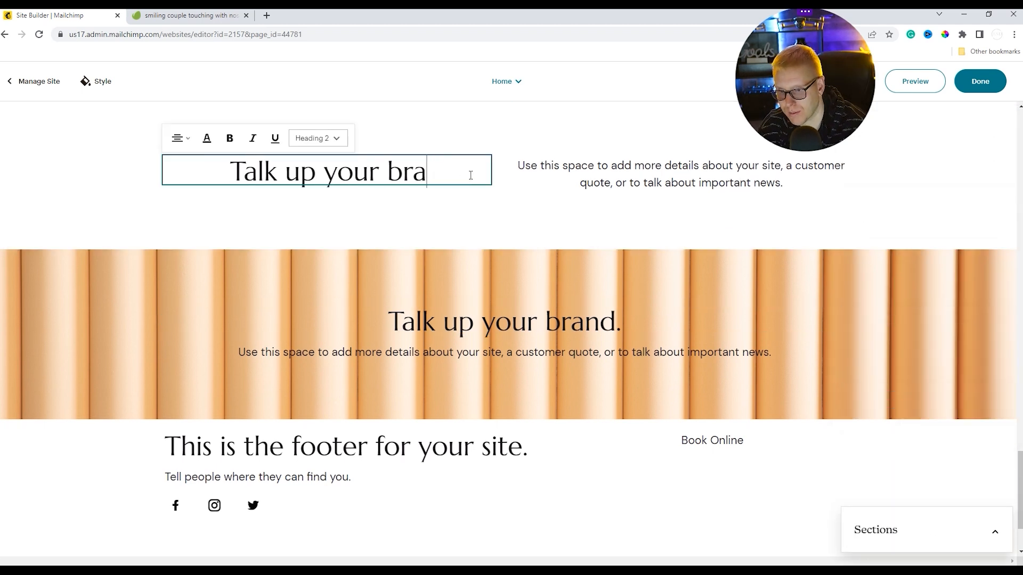
key("BackSpace")
key("BackSpace")
key("BackSpace")
key("BackSpace")
key("BackSpace")
key("BackSpace")
key("BackSpace")
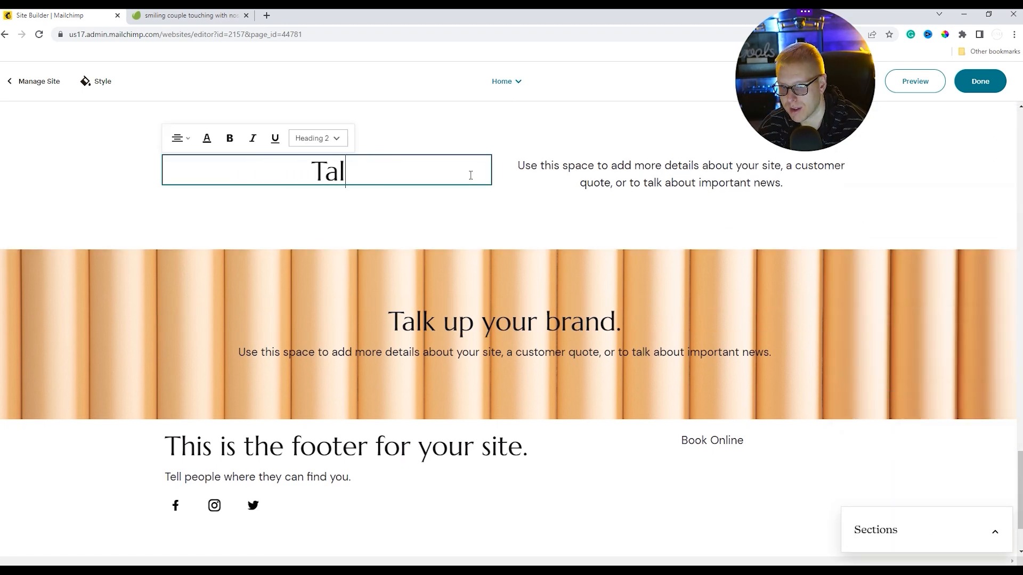
type("Fre")
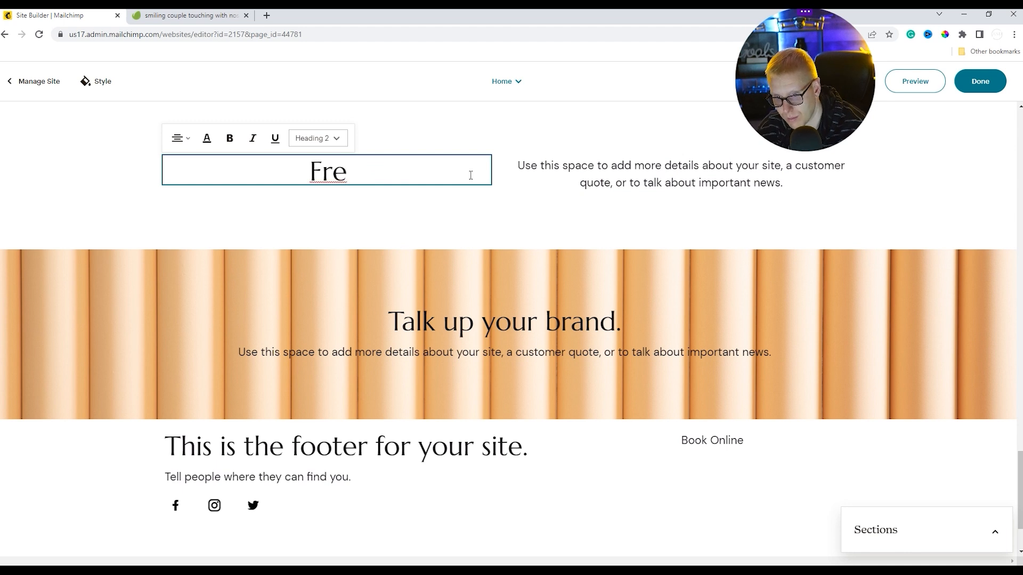
type("quen")
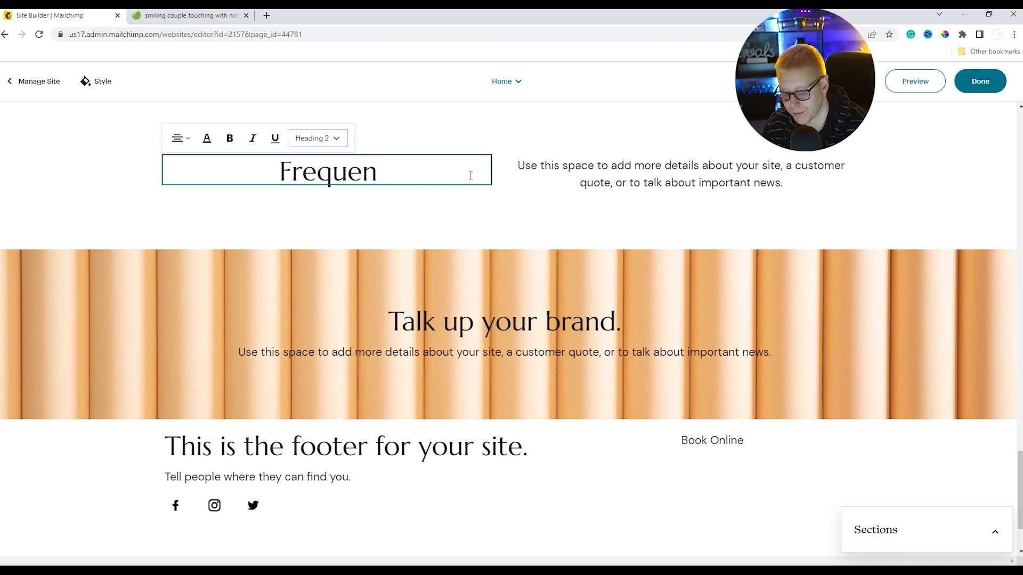
type("tly Asked Questions")
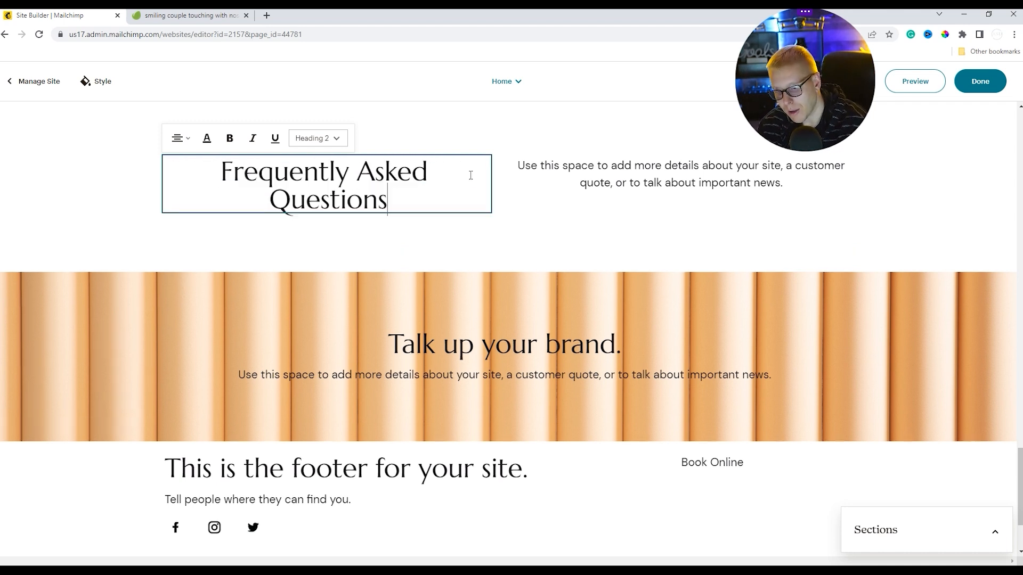
left_click(869, 206)
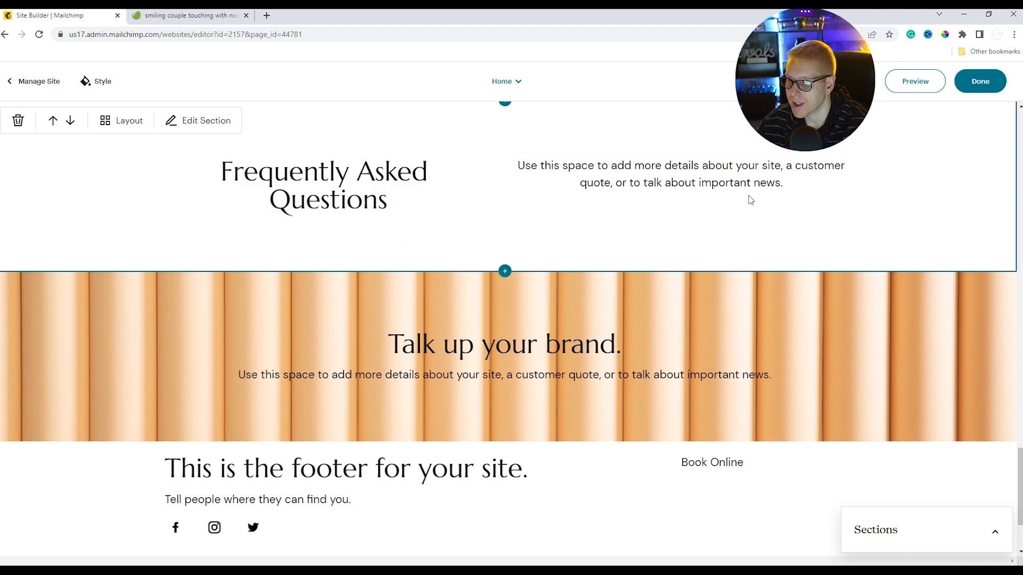
Turn on the YouTube and TikTok links in the footer's social links.
scroll(512, 372, "down", 3)
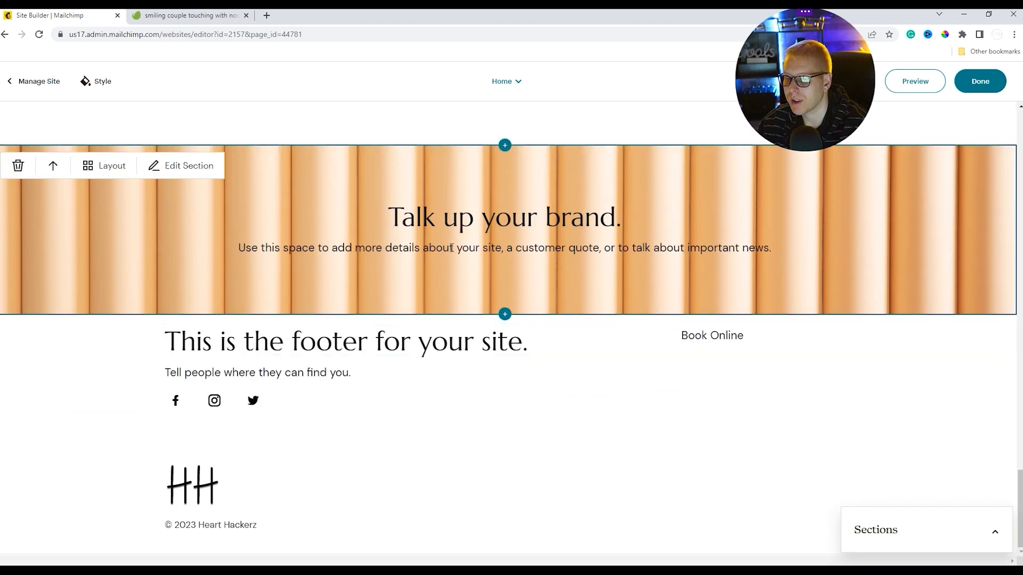
left_click(221, 402)
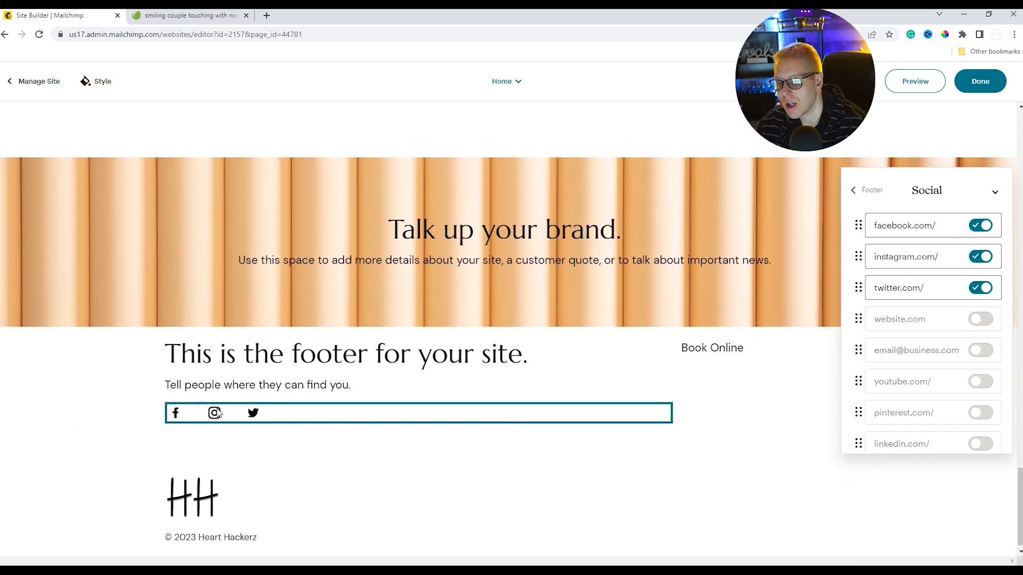
left_click(768, 352)
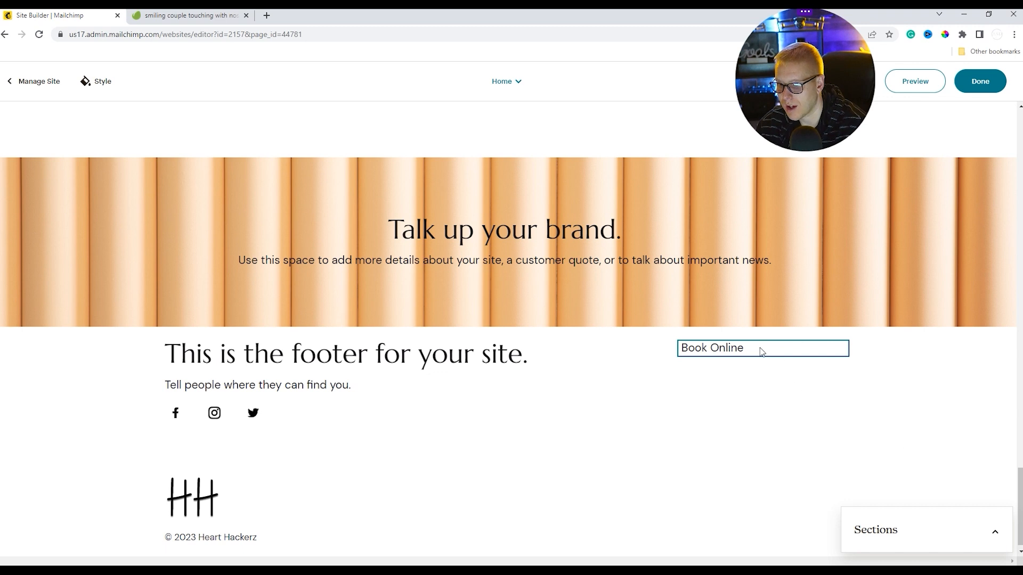
left_click(178, 416)
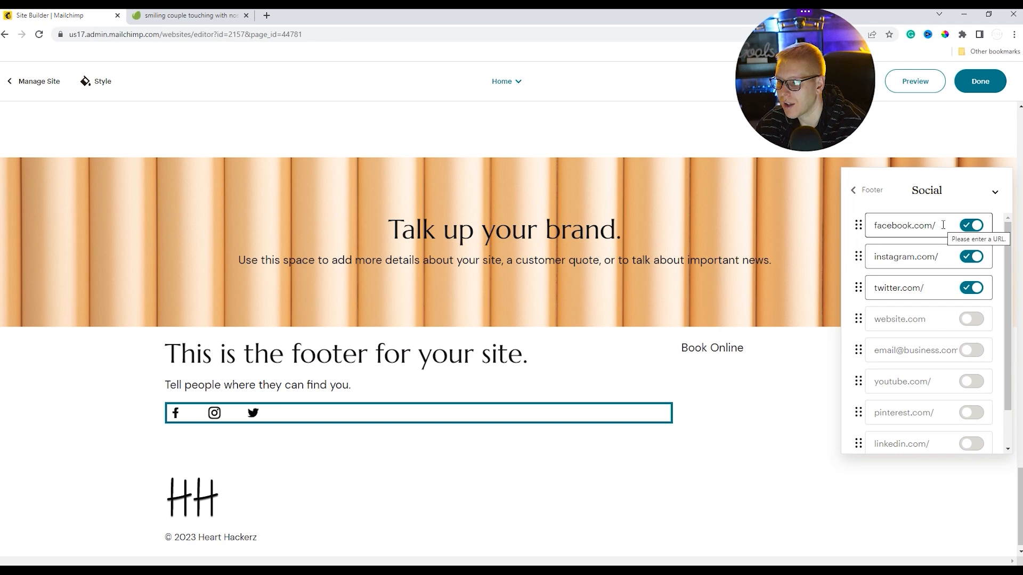
left_click(943, 225)
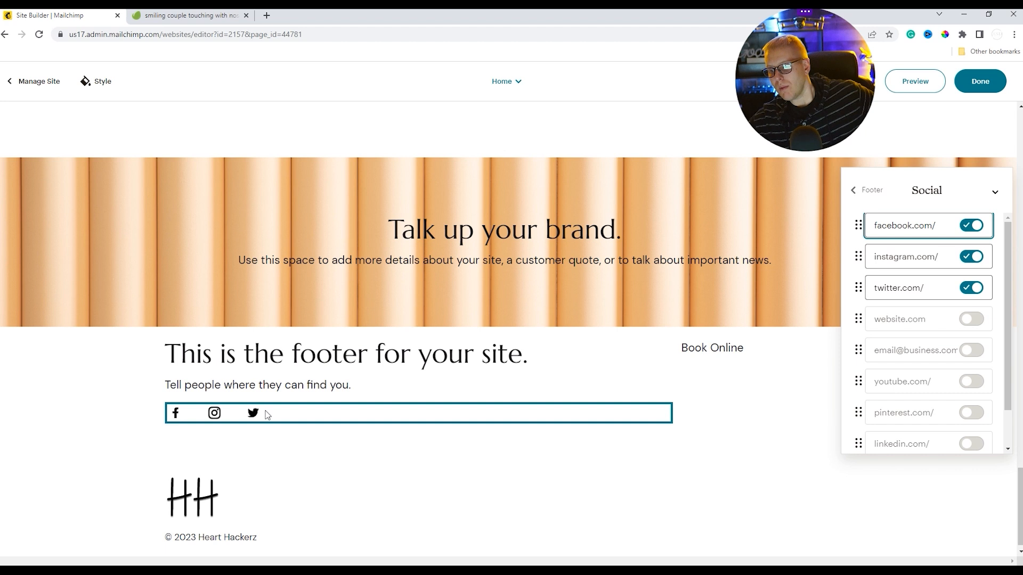
scroll(911, 326, "down", 1)
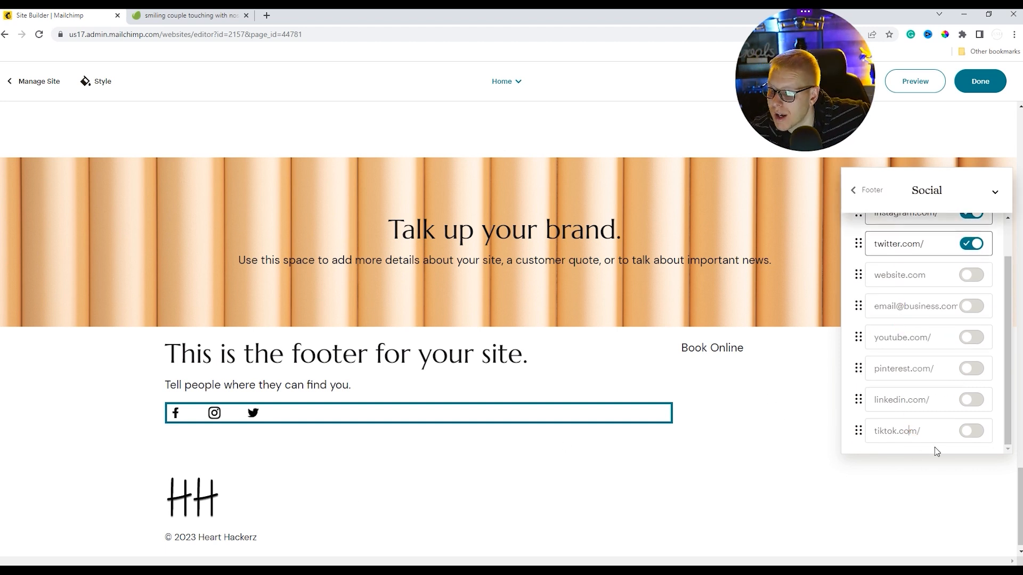
left_click(969, 435)
left_click(961, 340)
Turn off the Twitter link in the footer's social links, and switch the website link on and back off.
scroll(961, 340, "up", 1)
left_click(970, 288)
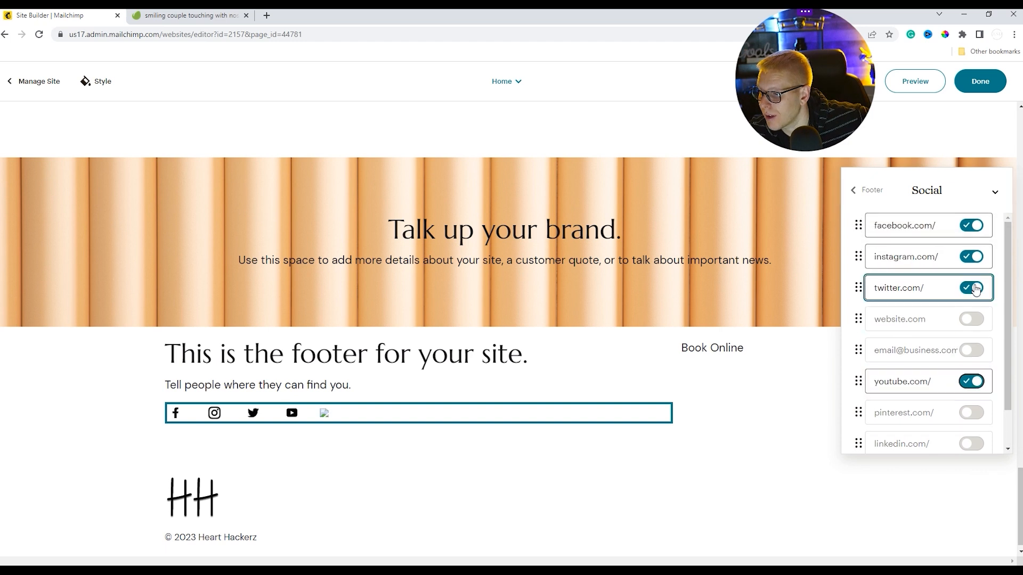
left_click(970, 319)
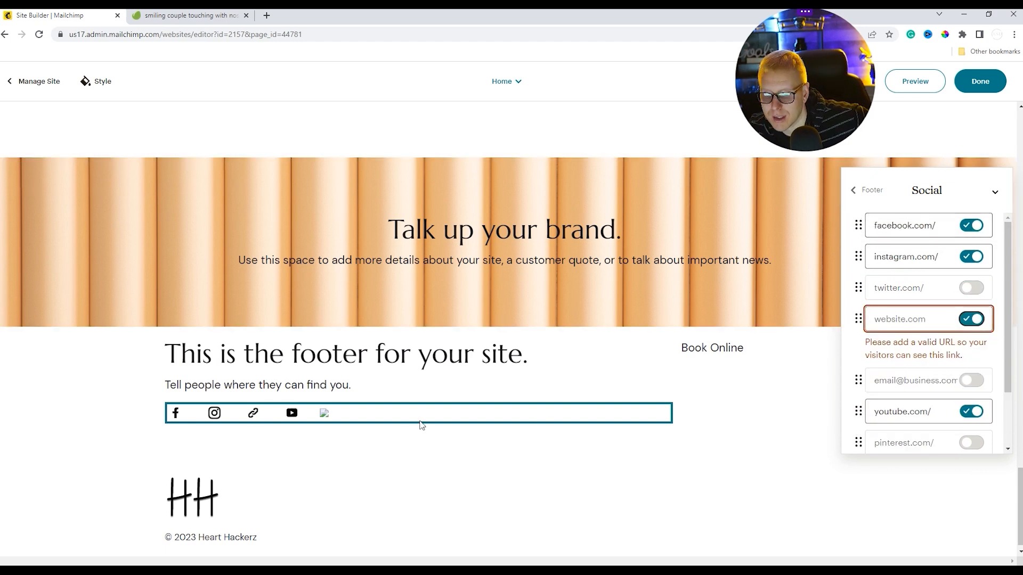
left_click(969, 319)
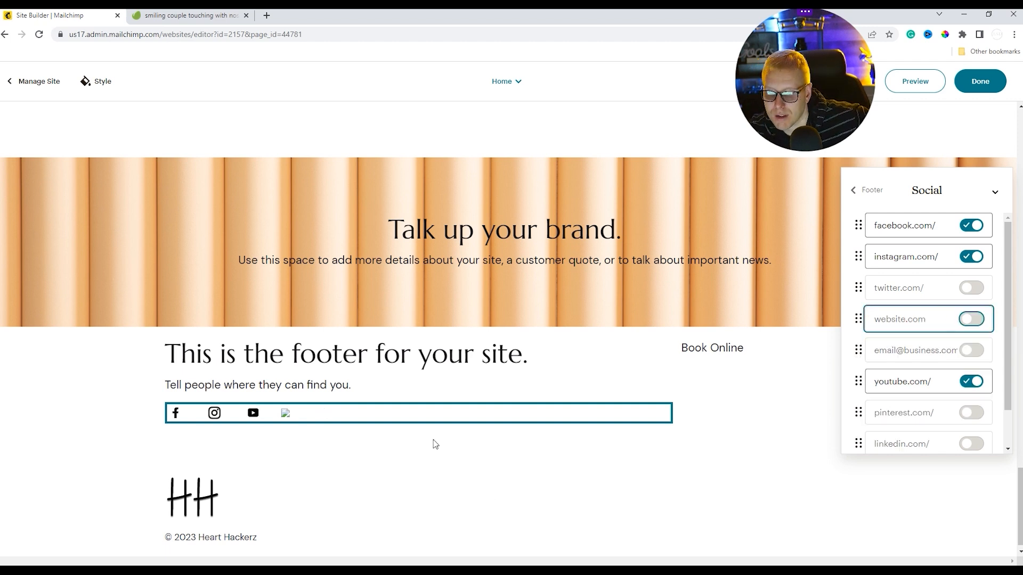
Turn off the TikTok link in the footer's social links and close the footer settings.
scroll(559, 505, "down", 1)
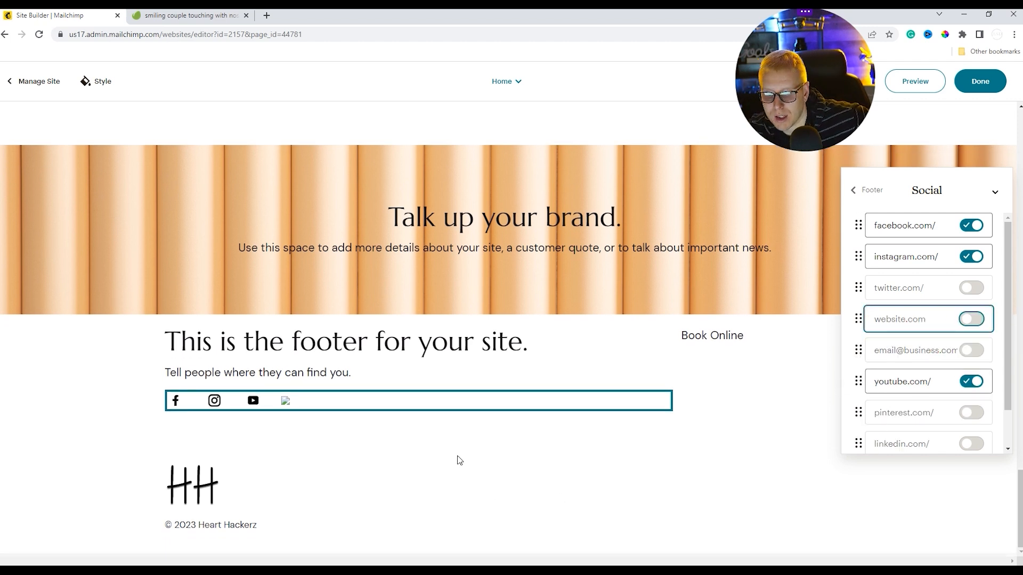
left_click(297, 403)
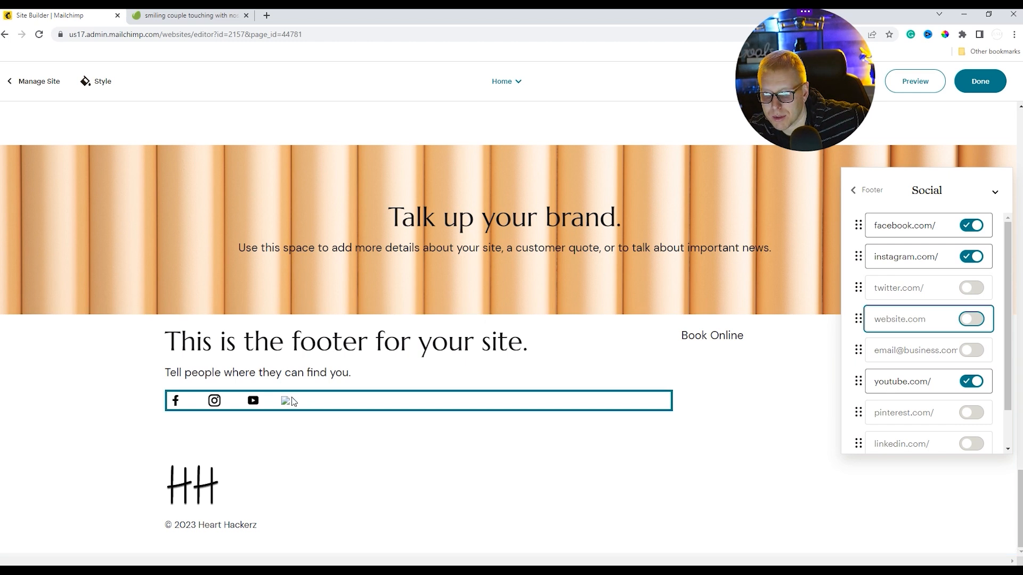
scroll(972, 389, "down", 1)
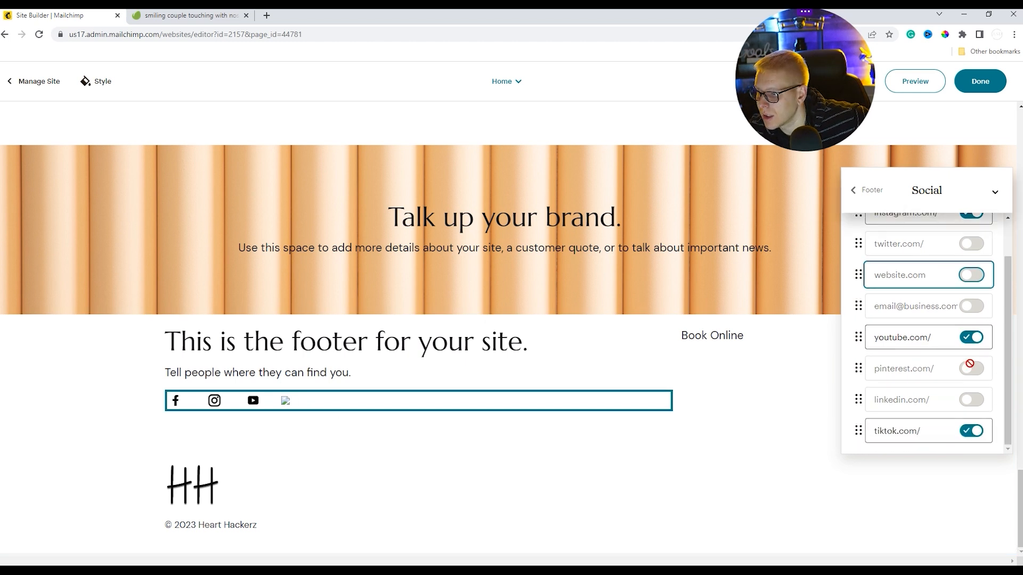
left_click(976, 430)
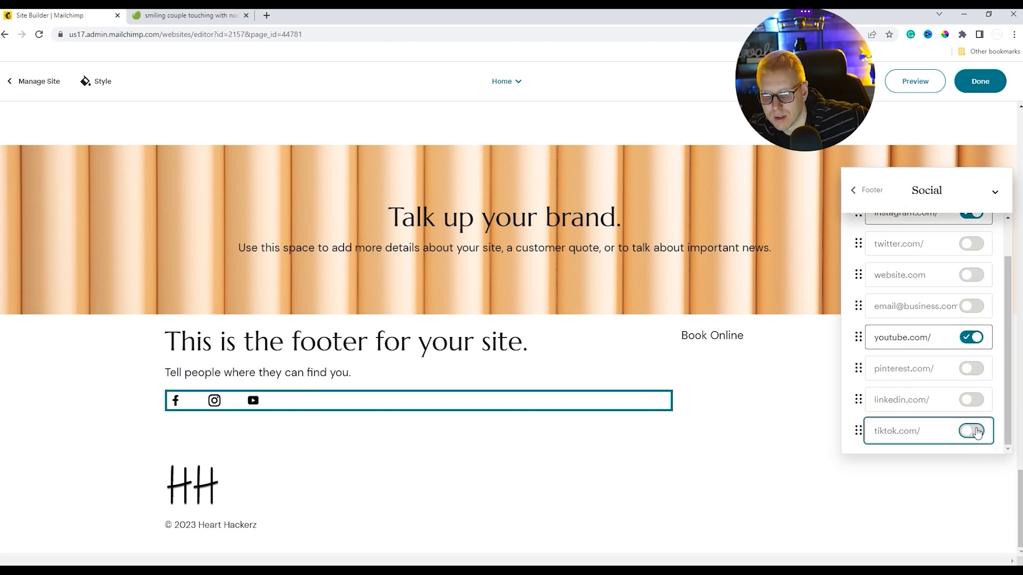
left_click(977, 433)
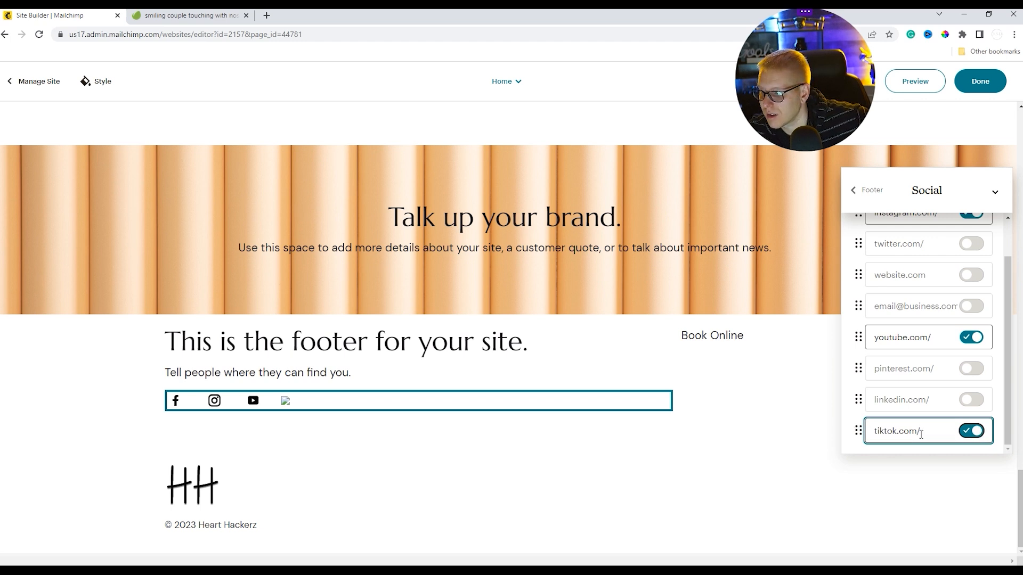
left_click(965, 432)
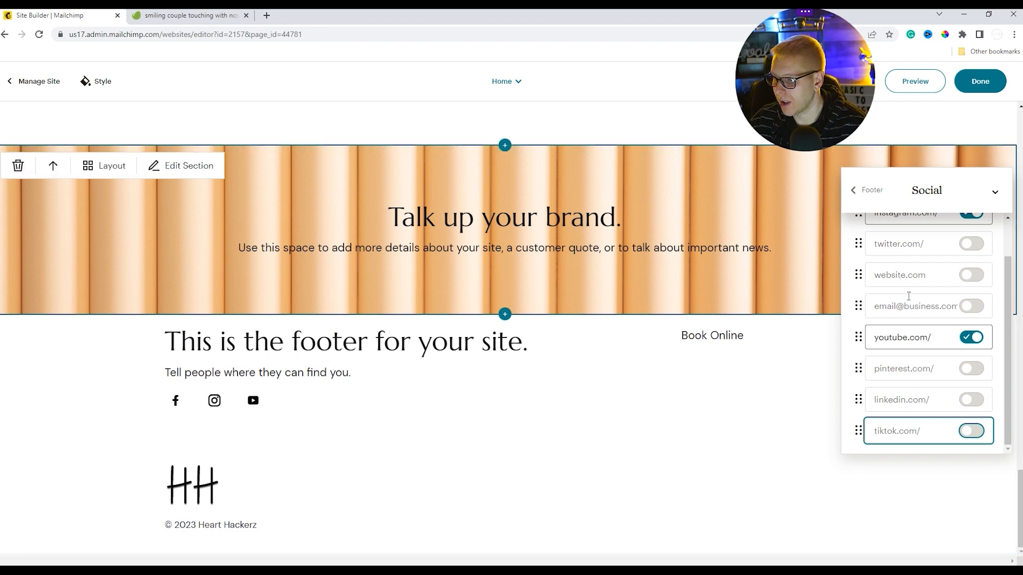
left_click(868, 190)
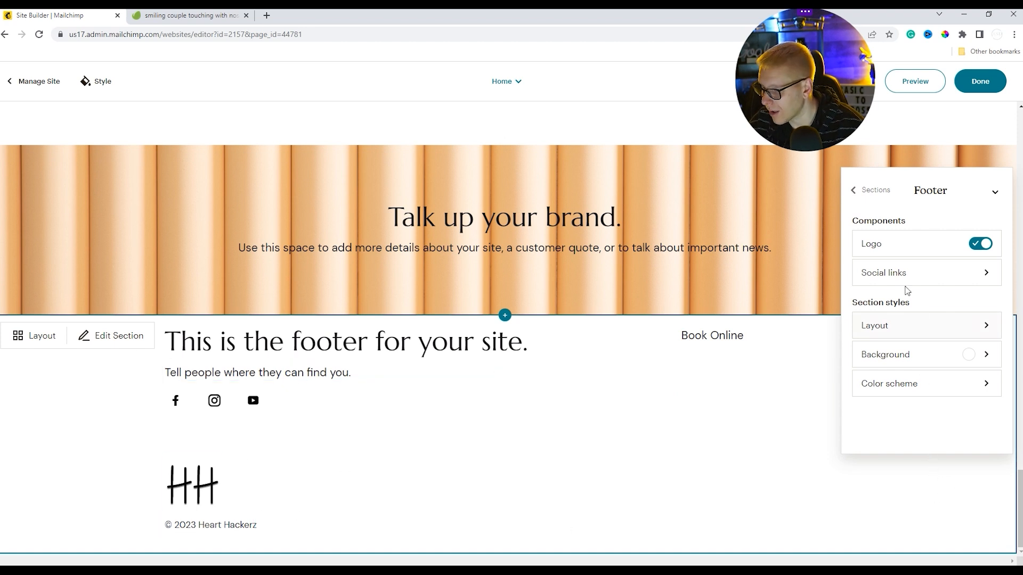
left_click(994, 192)
Look over the layouts offered for the page header, keeping the current one.
scroll(271, 221, "up", 4)
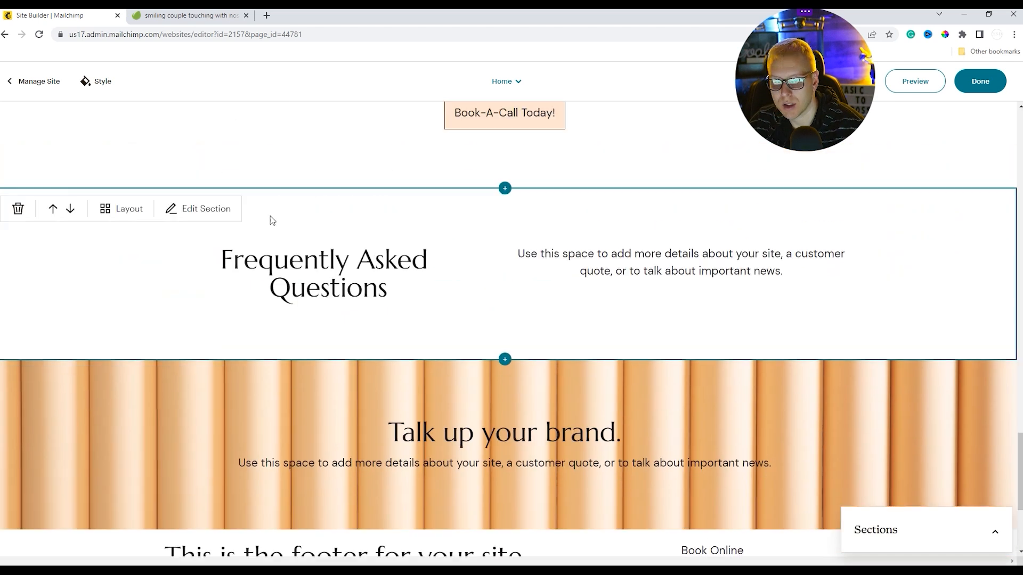
scroll(420, 251, "up", 15)
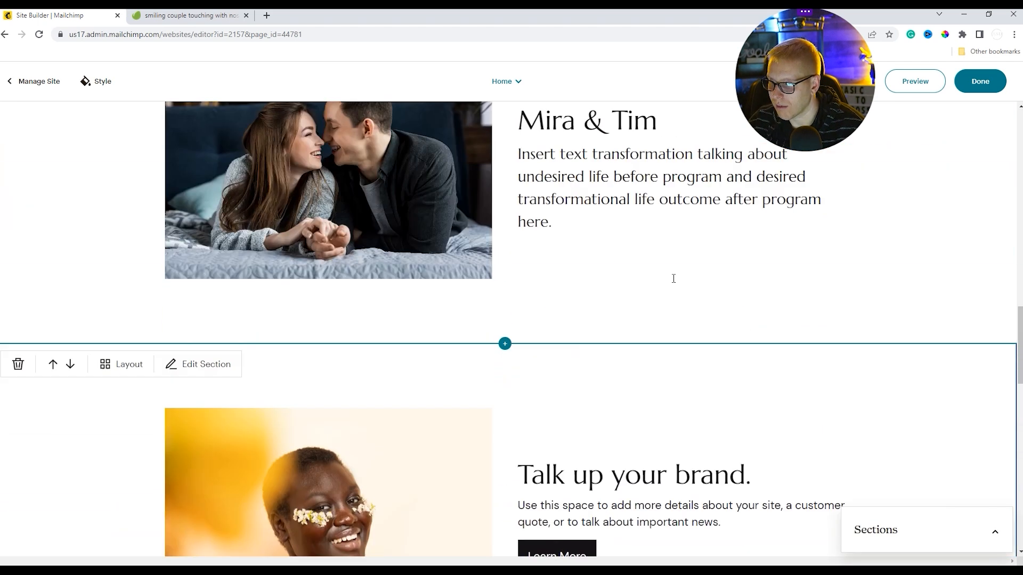
scroll(676, 276, "up", 10)
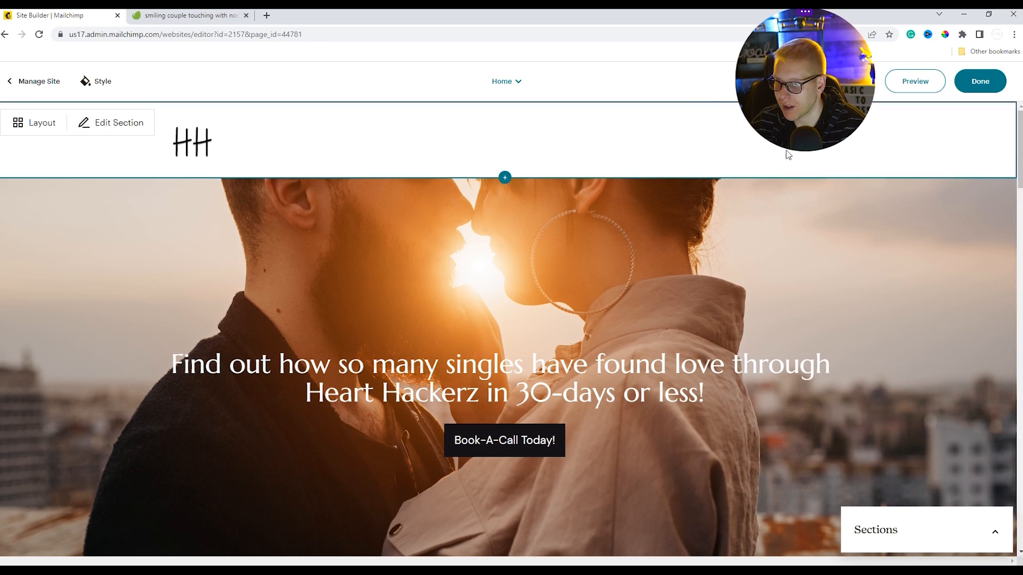
left_click(47, 124)
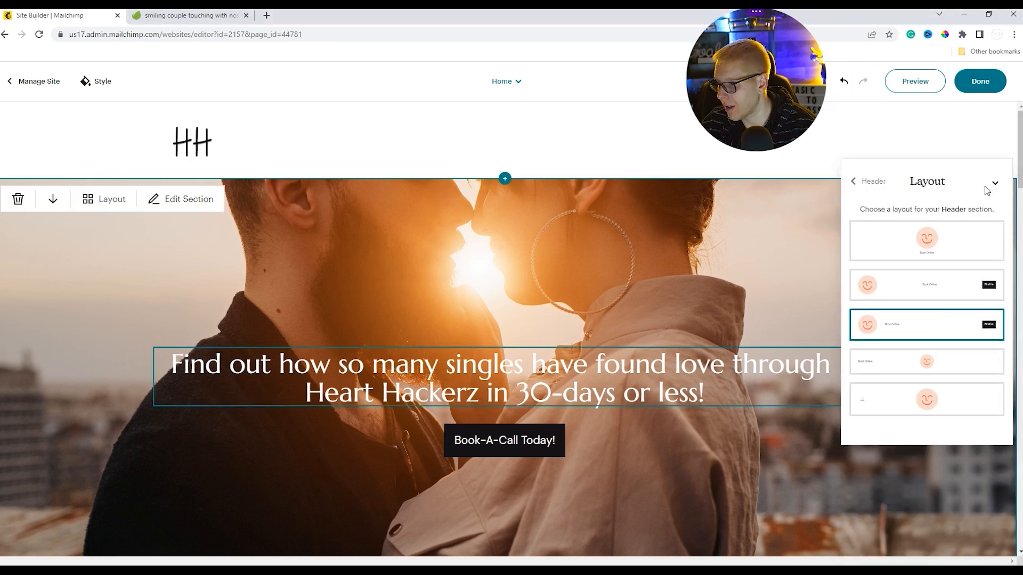
left_click(994, 182)
Review the footer section's component and style settings and its social links.
scroll(123, 219, "down", 6)
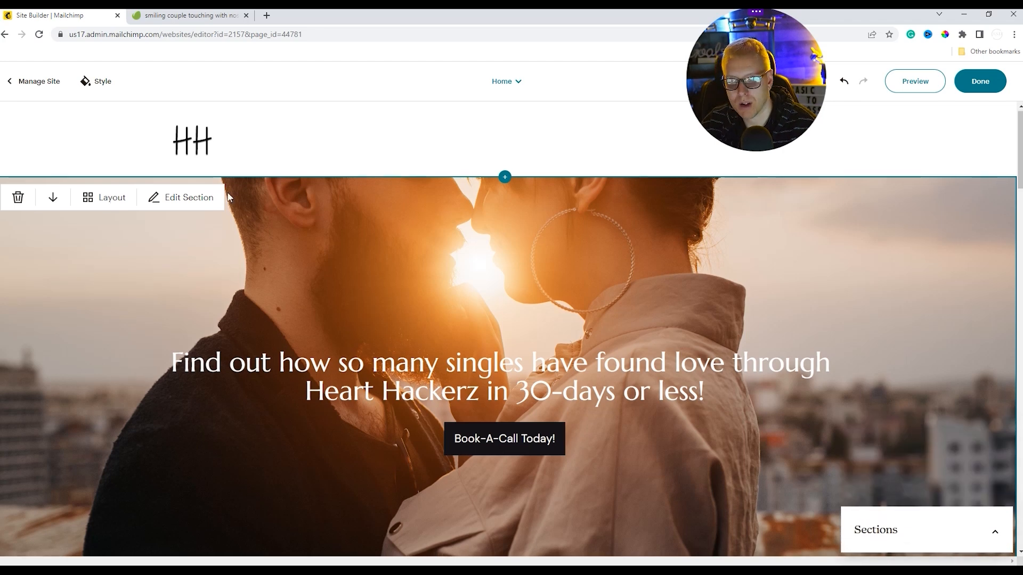
scroll(135, 230, "down", 15)
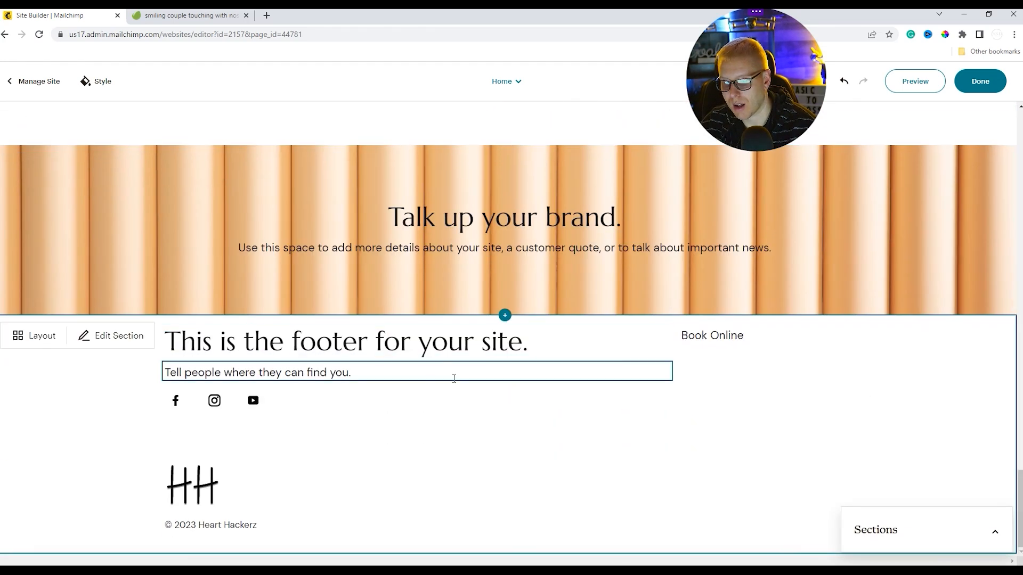
left_click(995, 532)
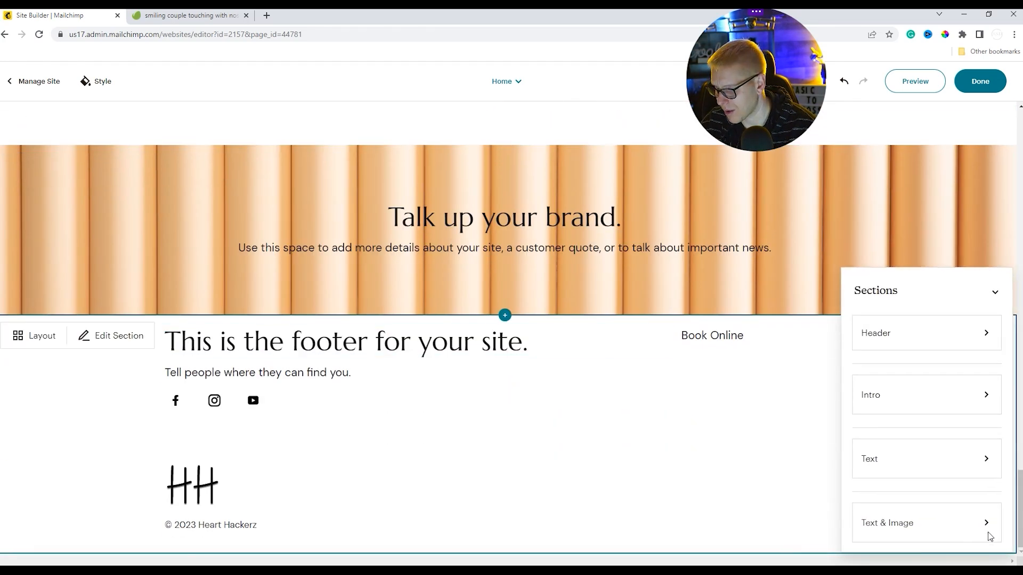
scroll(878, 533, "down", 3)
left_click(857, 528)
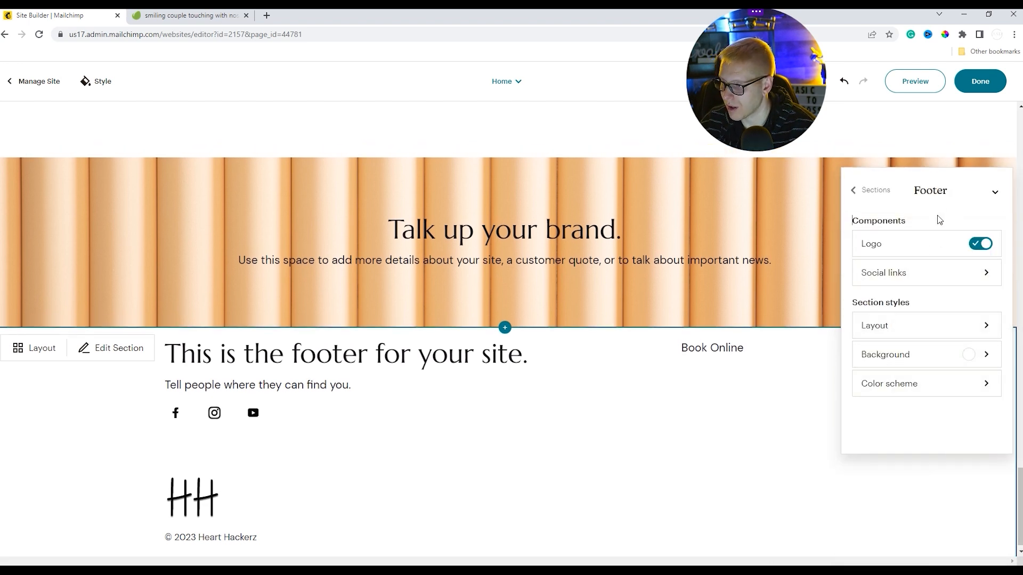
left_click(995, 192)
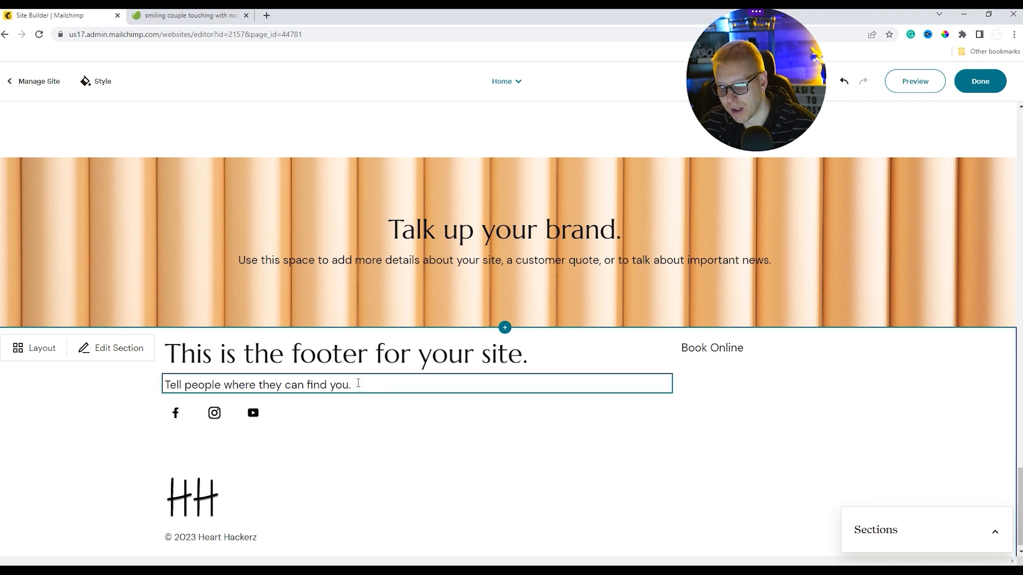
left_click(358, 383)
left_click(269, 415)
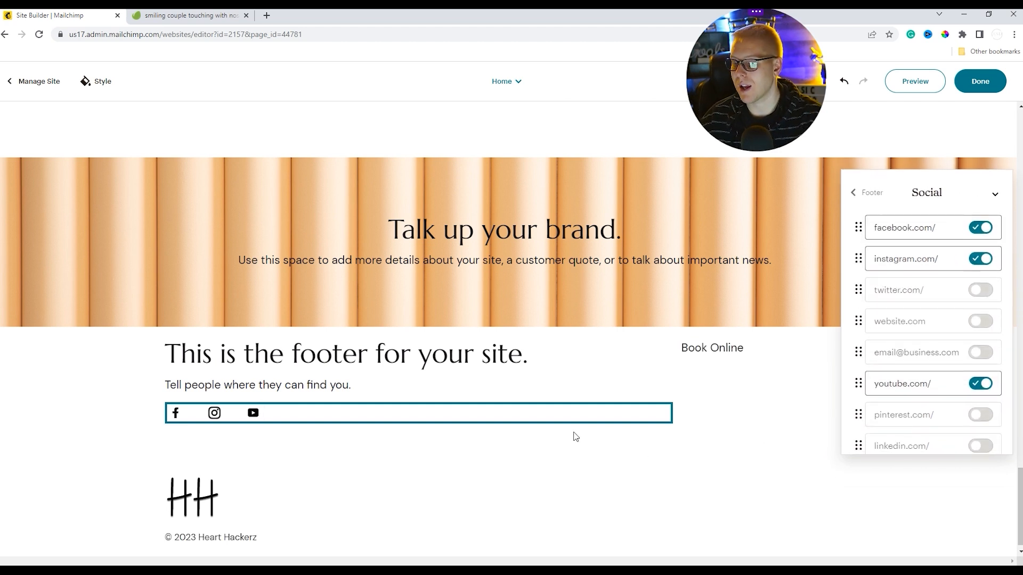
left_click(853, 191)
Open the home page preview in mobile view and examine the hero, testimonial and brand sections.
scroll(662, 487, "up", 15)
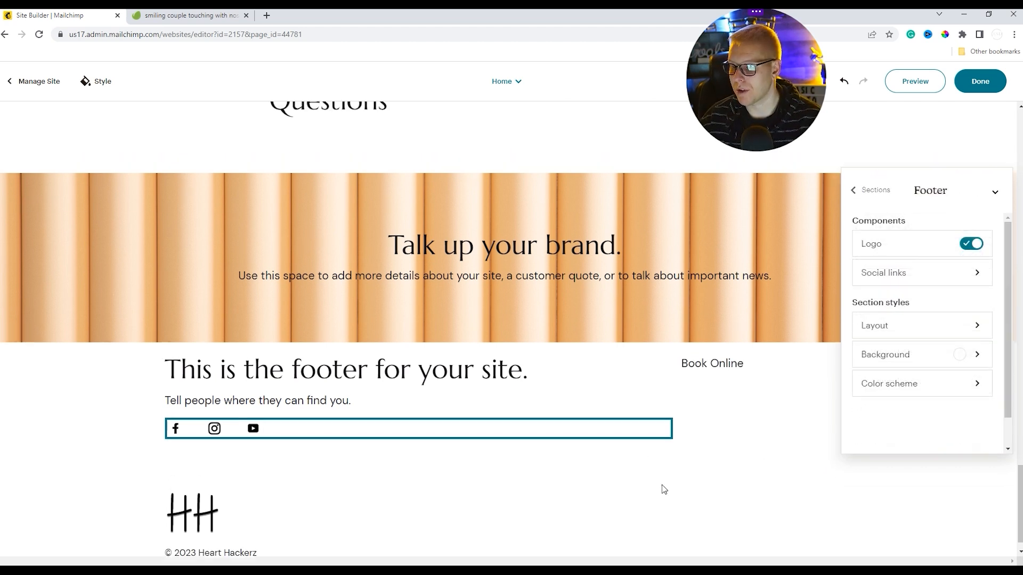
scroll(653, 363, "up", 10)
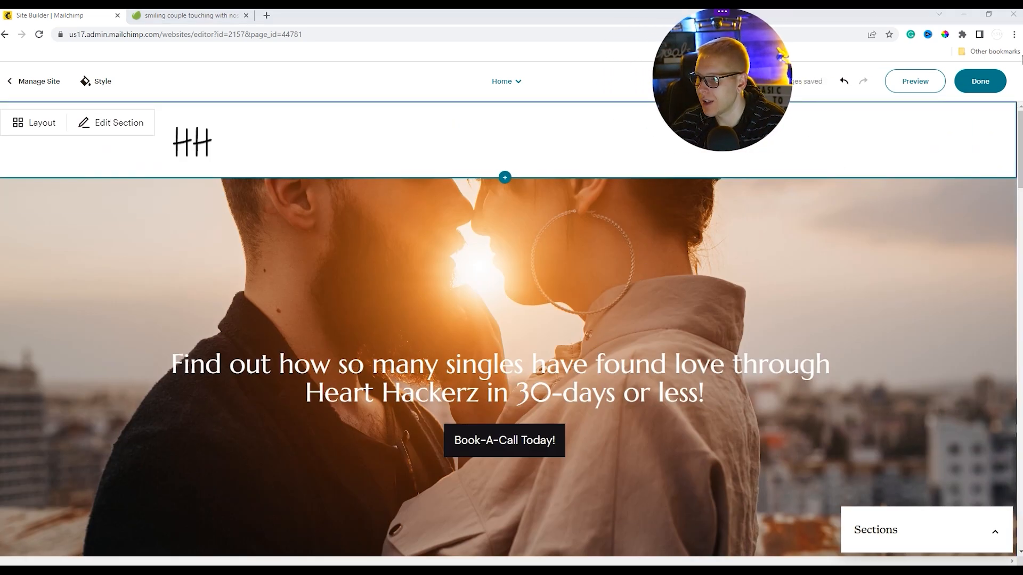
left_click(980, 80)
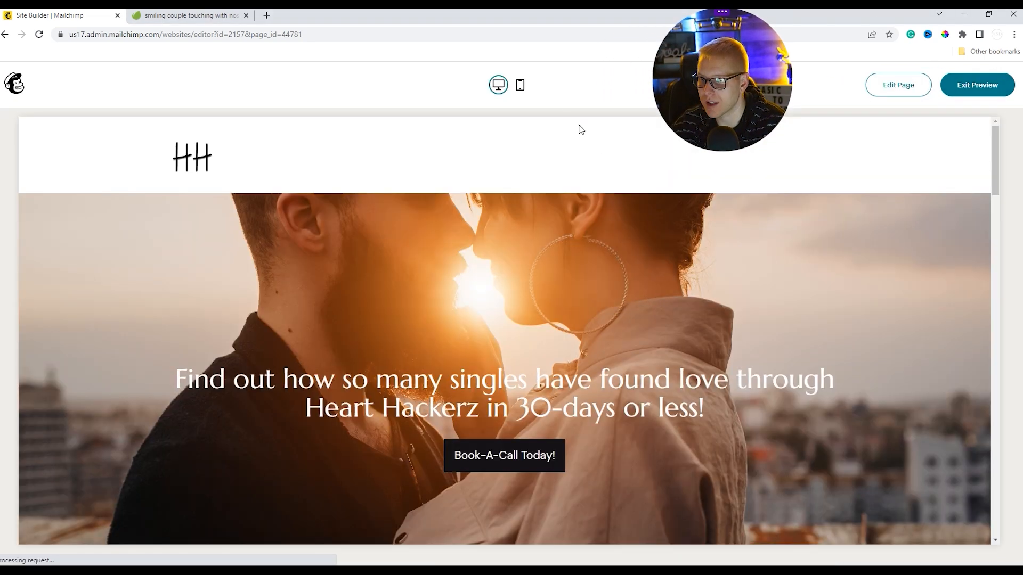
left_click(519, 85)
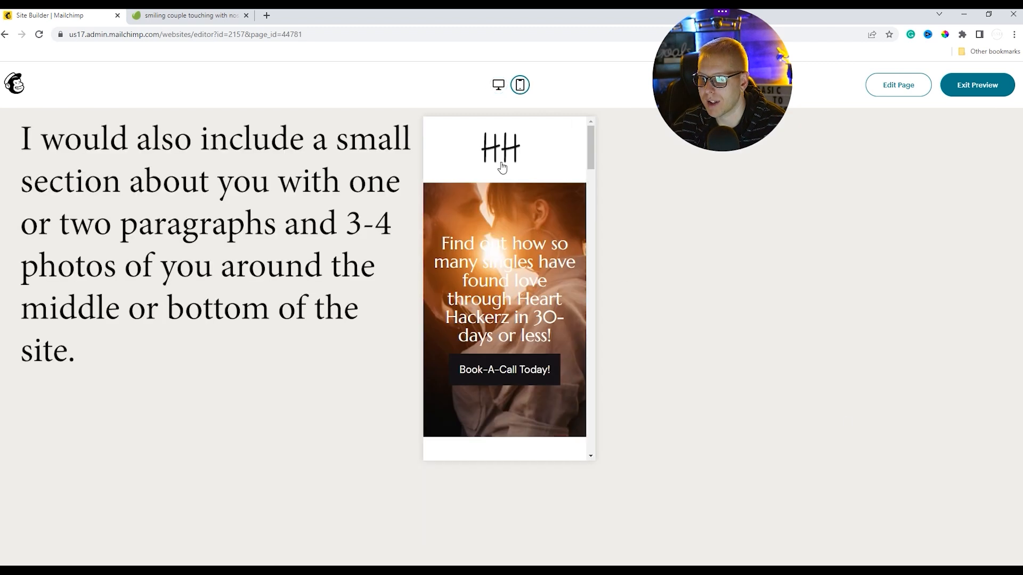
scroll(592, 335, "down", 4)
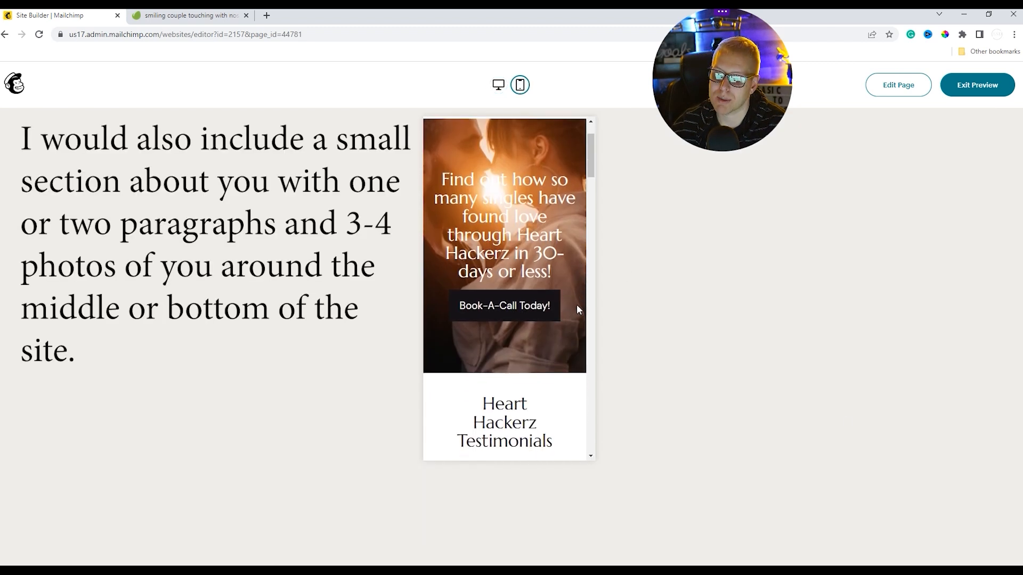
scroll(485, 322, "down", 3)
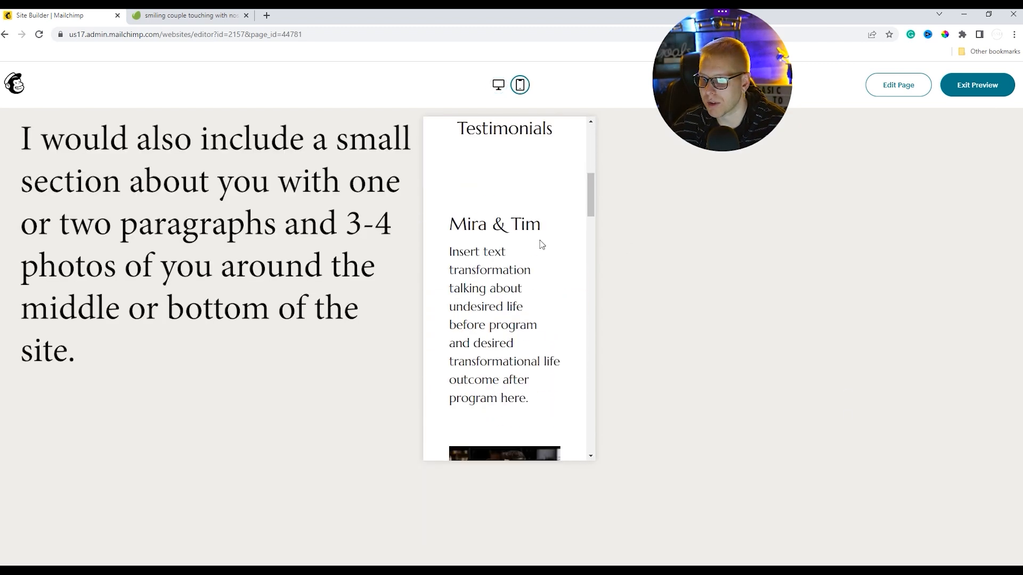
scroll(534, 208, "down", 6)
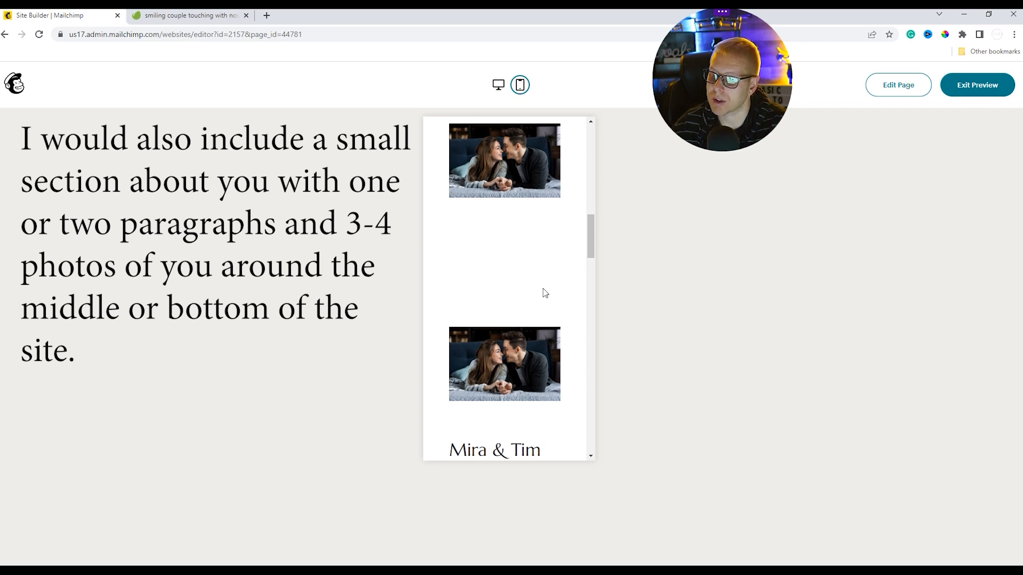
scroll(534, 291, "down", 2)
scroll(487, 258, "down", 2)
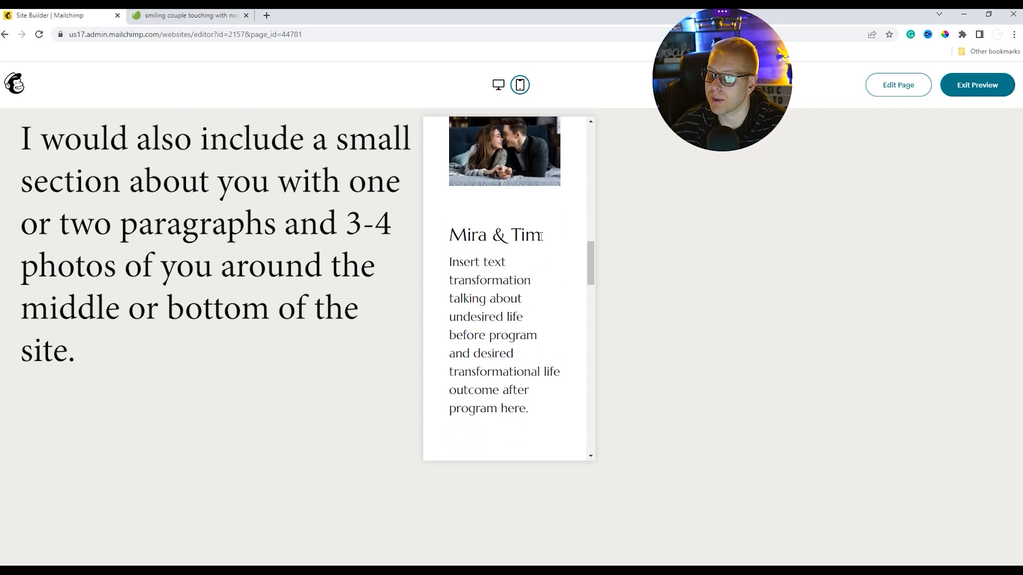
scroll(512, 240, "down", 4)
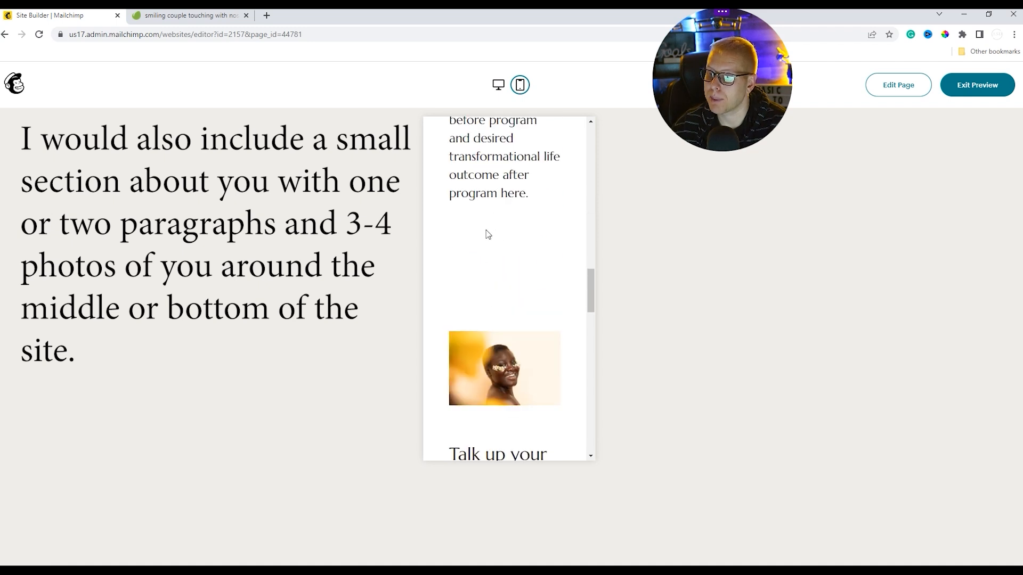
scroll(501, 250, "down", 2)
scroll(517, 232, "up", 3)
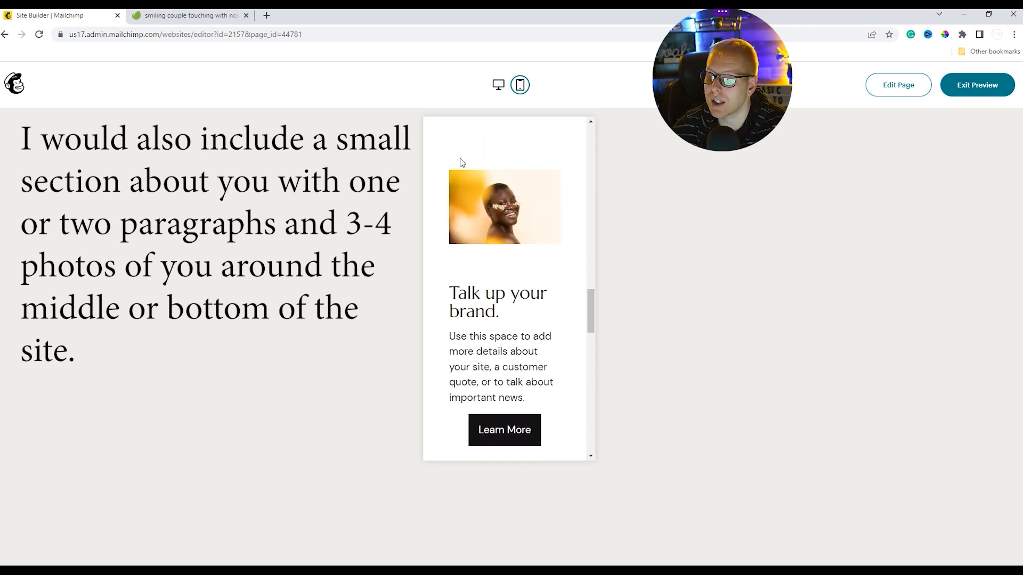
Examine the call-to-action, Frequently Asked Questions and footer sections in the mobile preview.
scroll(505, 277, "down", 1)
scroll(465, 326, "down", 3)
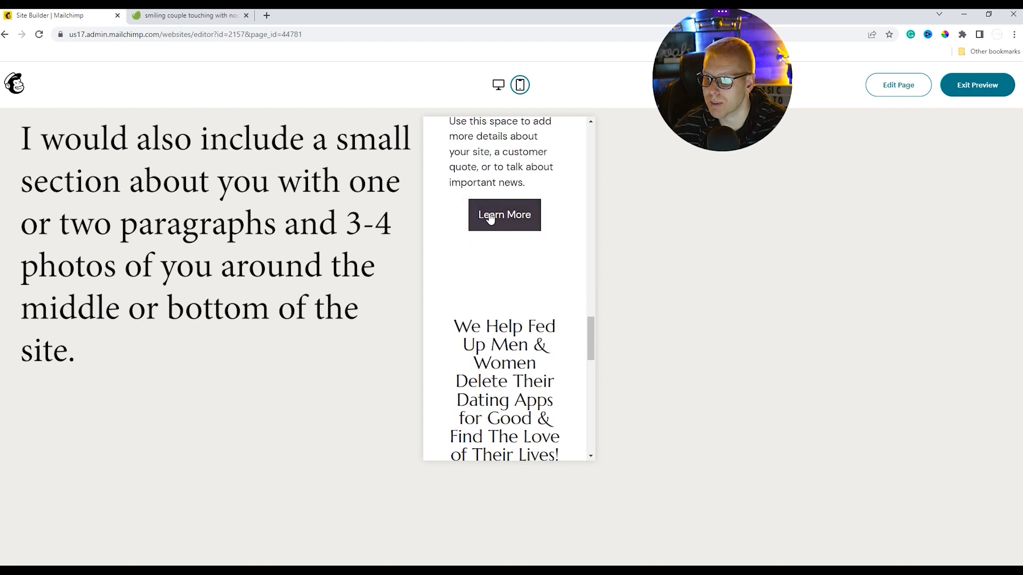
scroll(553, 242, "down", 3)
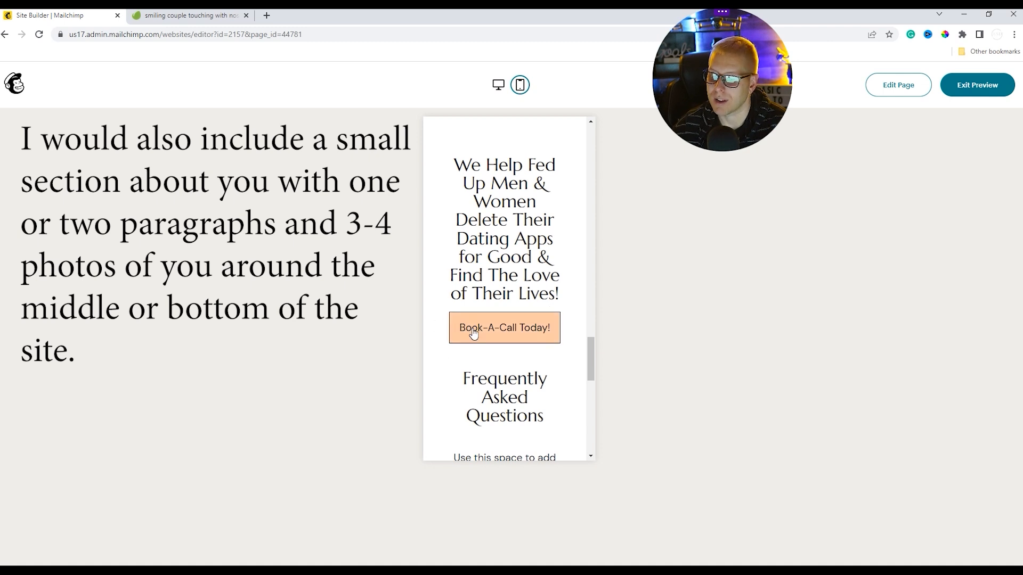
scroll(494, 367, "down", 1)
scroll(494, 367, "down", 3)
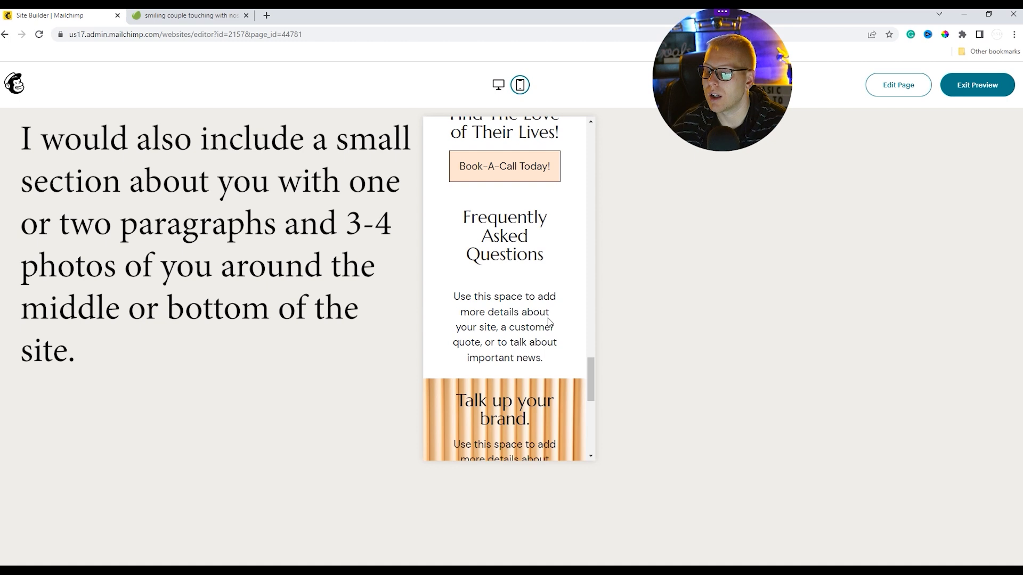
scroll(481, 379, "down", 4)
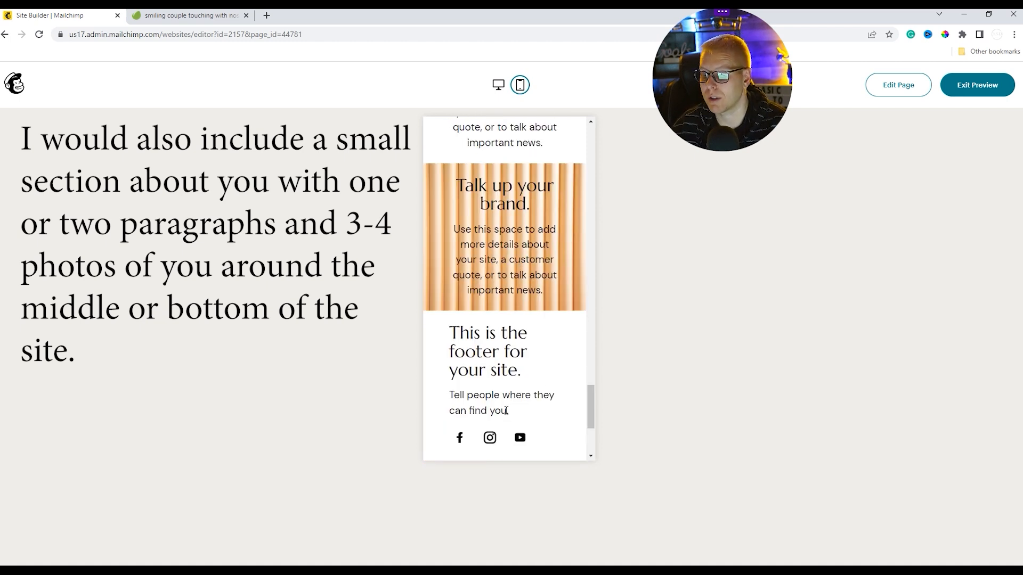
scroll(520, 399, "down", 3)
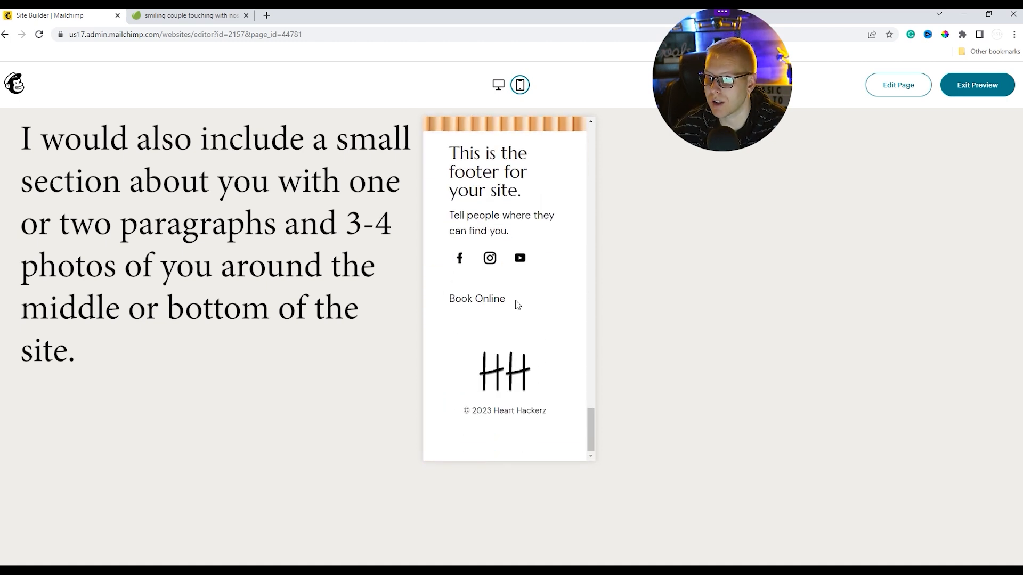
scroll(493, 337, "up", 7)
scroll(504, 298, "down", 5)
scroll(505, 299, "up", 10)
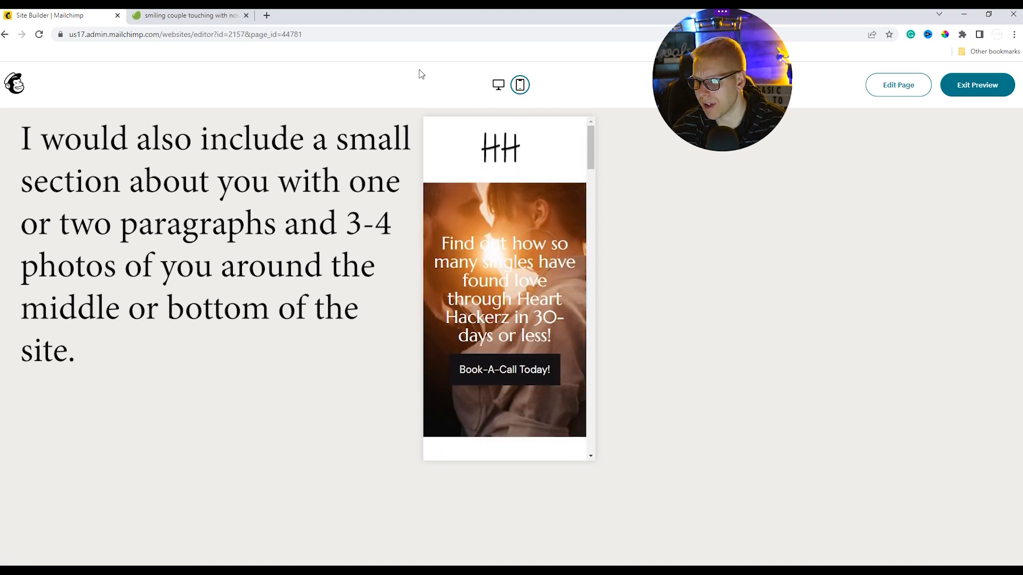
Switch the preview to desktop view and review the home page from the hero section to the FAQ.
left_click(497, 86)
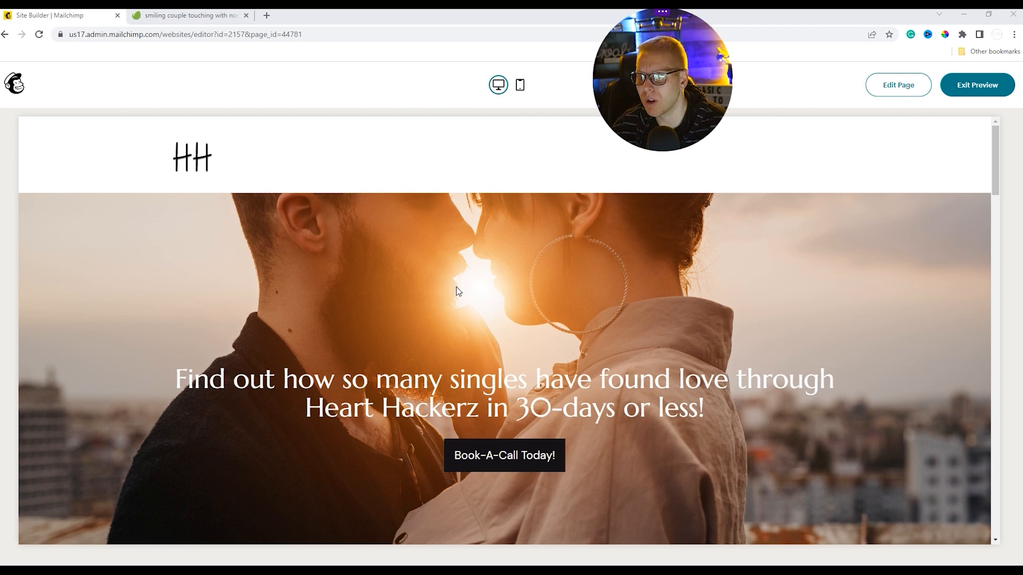
scroll(455, 305, "down", 8)
scroll(597, 435, "up", 8)
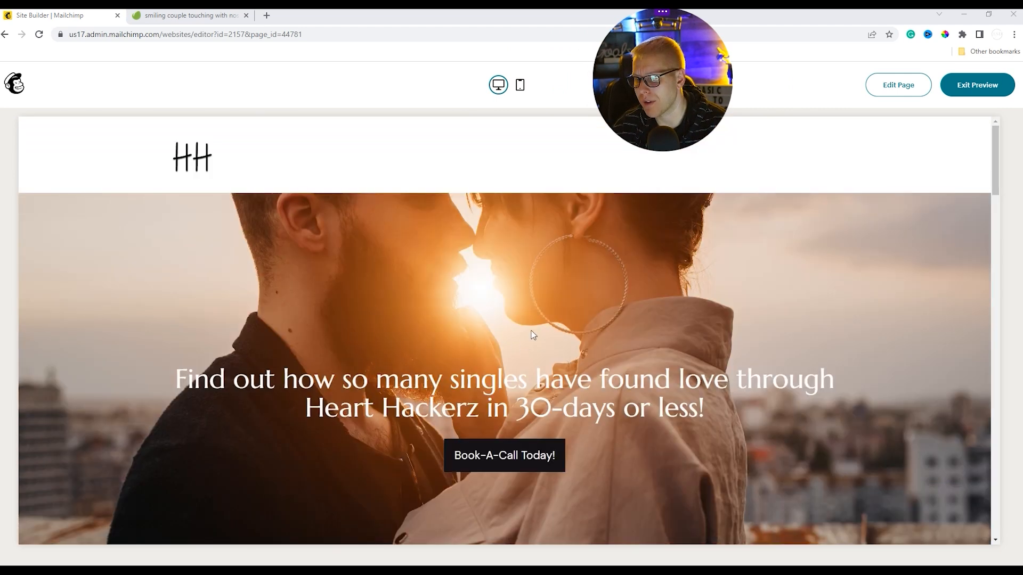
scroll(418, 409, "down", 10)
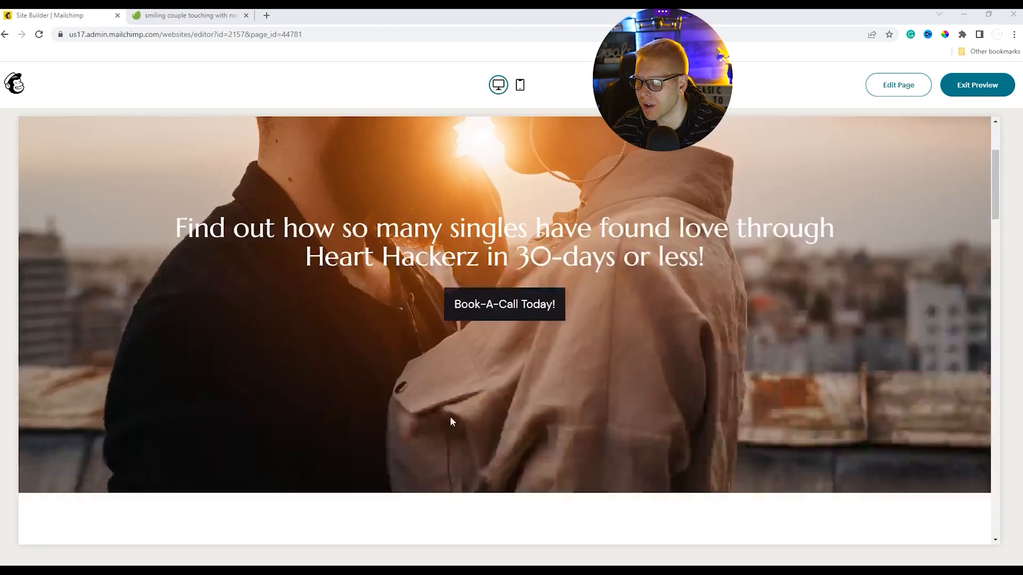
scroll(573, 361, "down", 15)
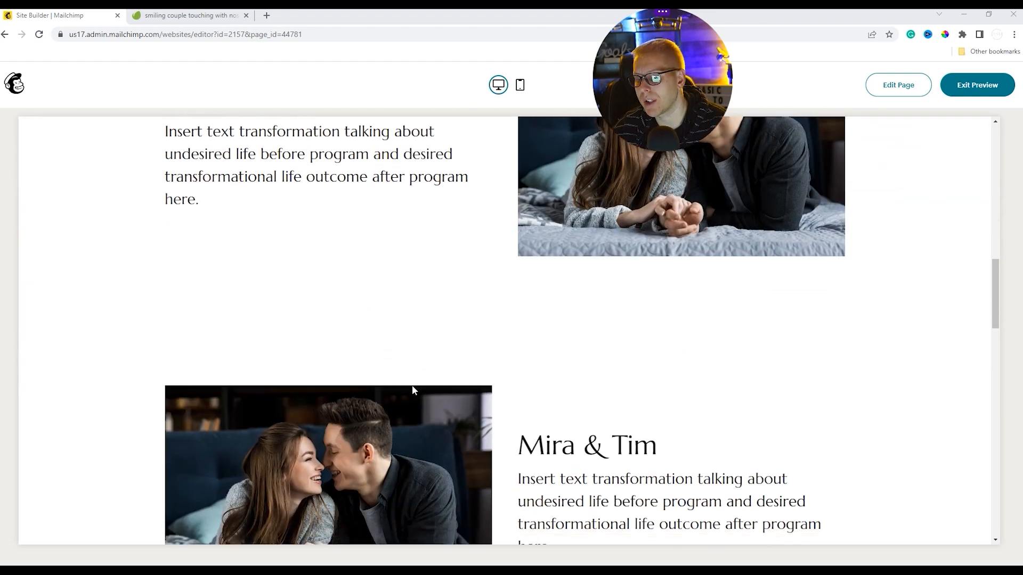
scroll(510, 323, "up", 10)
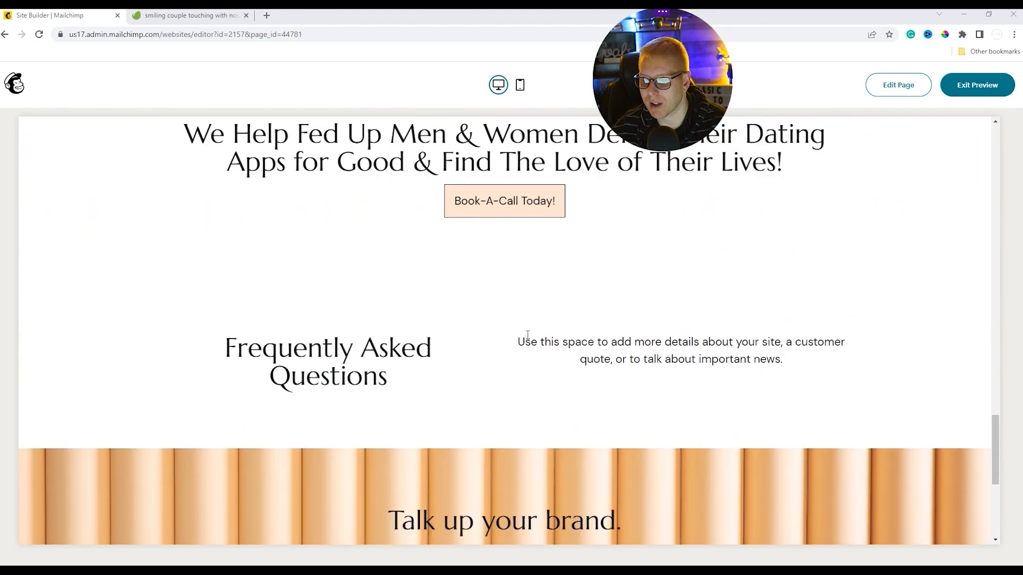
scroll(526, 278, "down", 4)
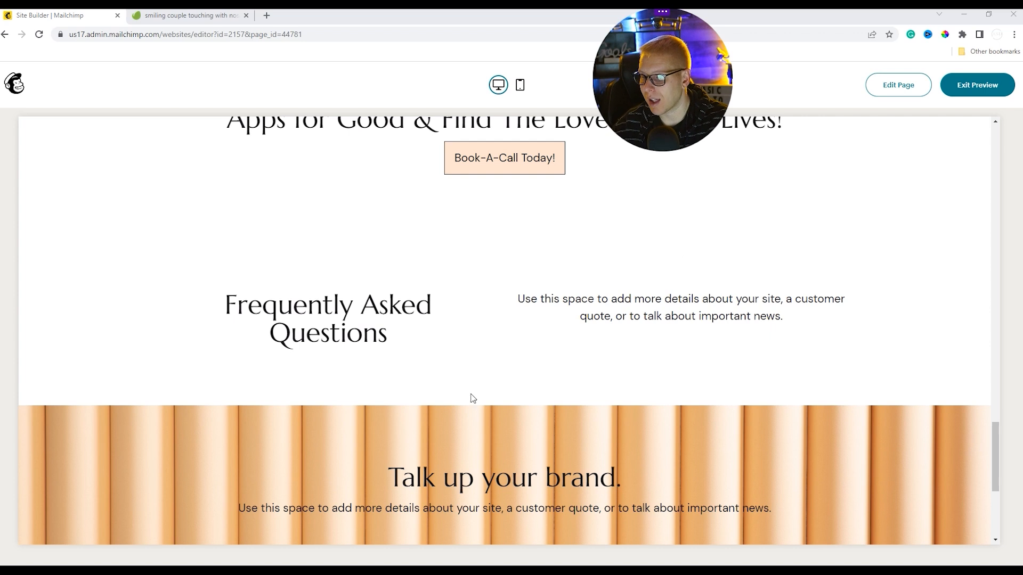
scroll(733, 327, "up", 1)
scroll(732, 328, "up", 1)
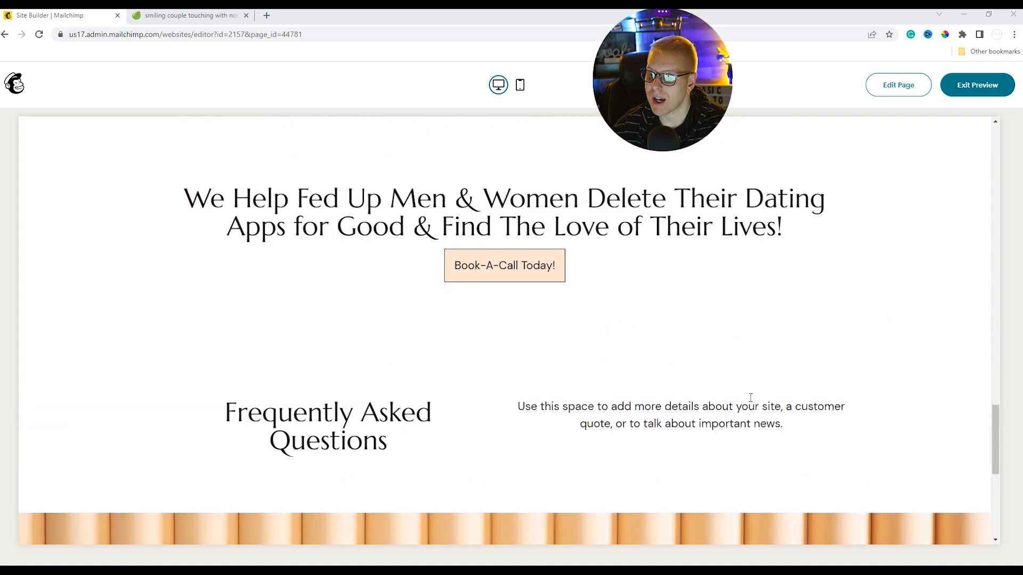
scroll(855, 294, "up", 4)
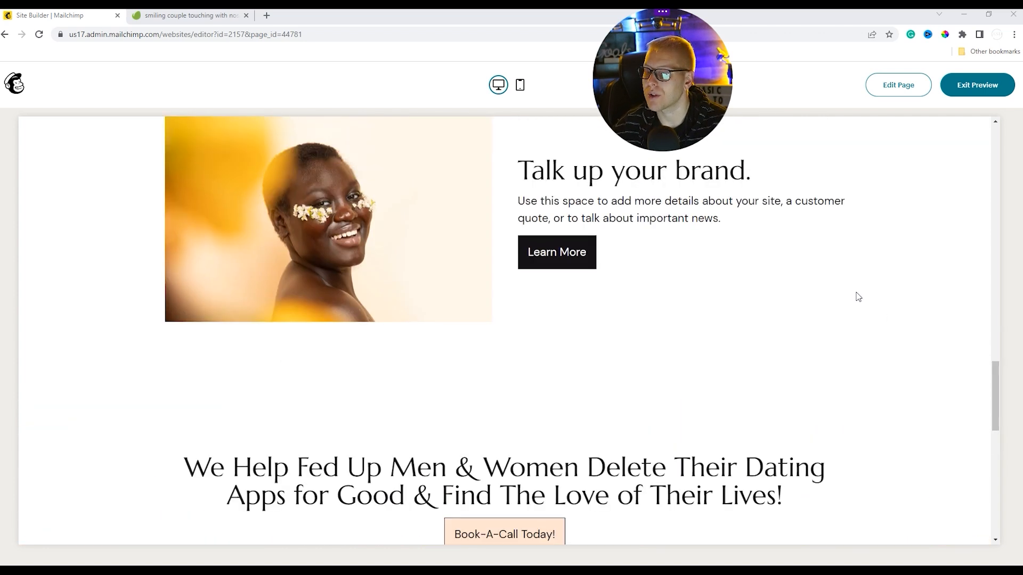
scroll(840, 297, "up", 12)
scroll(815, 285, "down", 5)
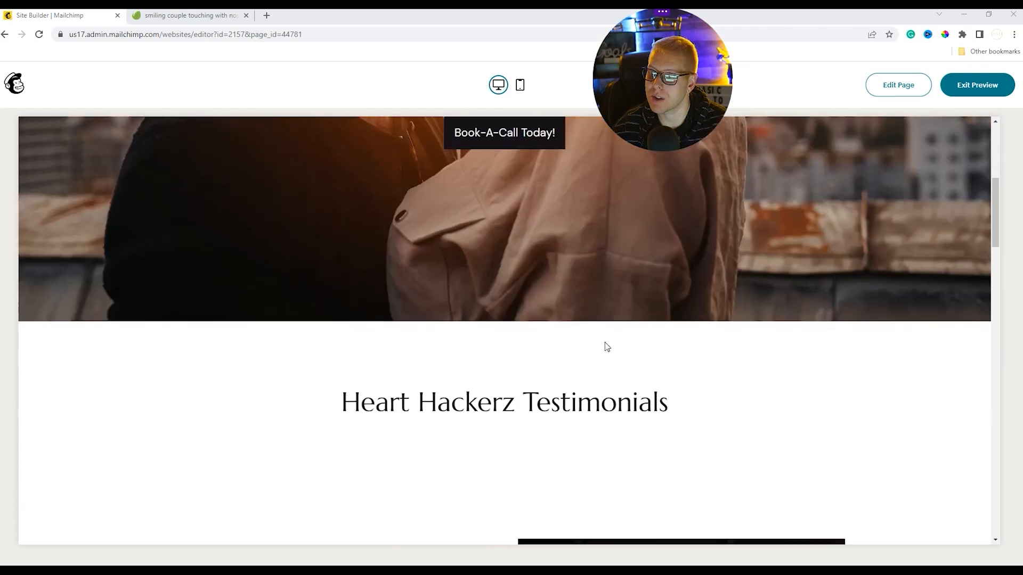
scroll(571, 242, "down", 20)
scroll(636, 323, "up", 20)
scroll(519, 245, "down", 5)
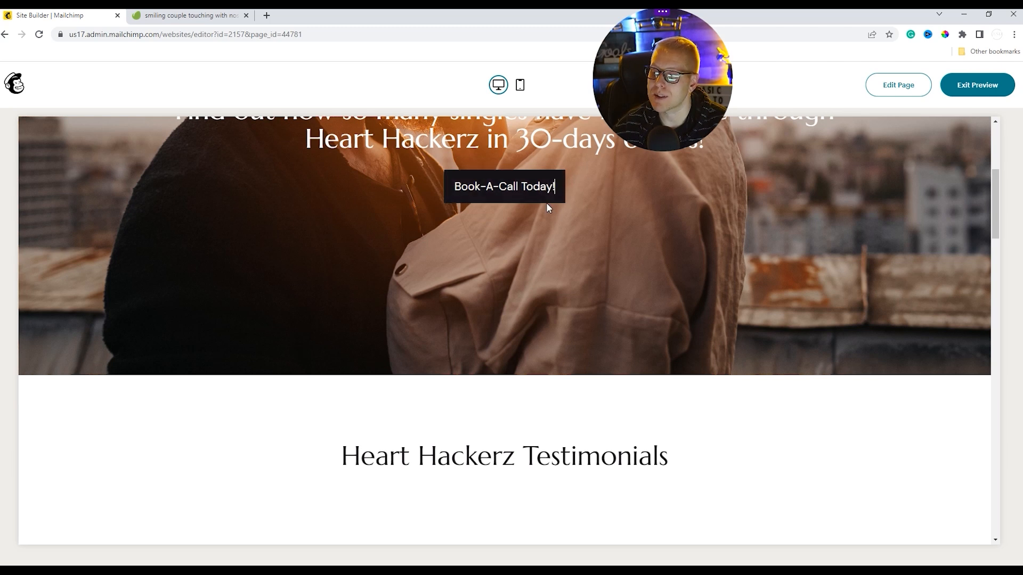
scroll(815, 160, "up", 5)
Return from the preview to page editing and select the hero section's "Book-A-Call Today!" button.
left_click(898, 86)
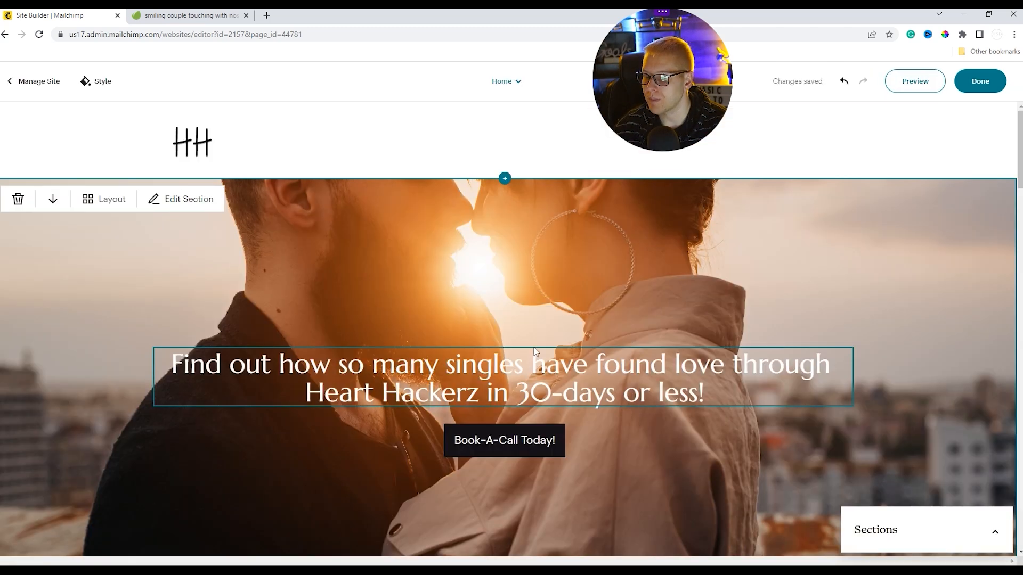
scroll(534, 348, "down", 3)
left_click(554, 278)
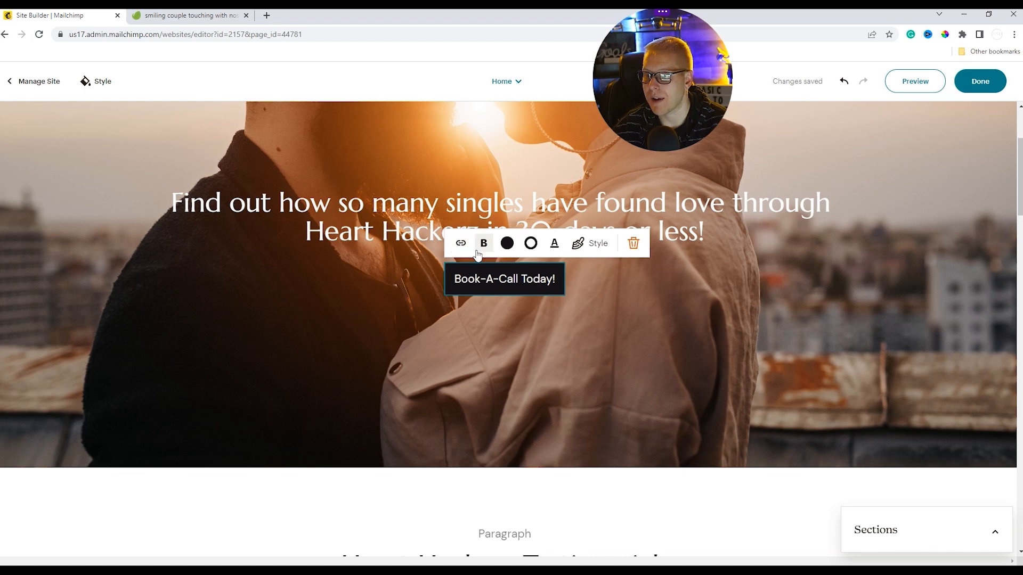
Finish editing the home page, publish the site changes and decline the feedback survey.
left_click(982, 82)
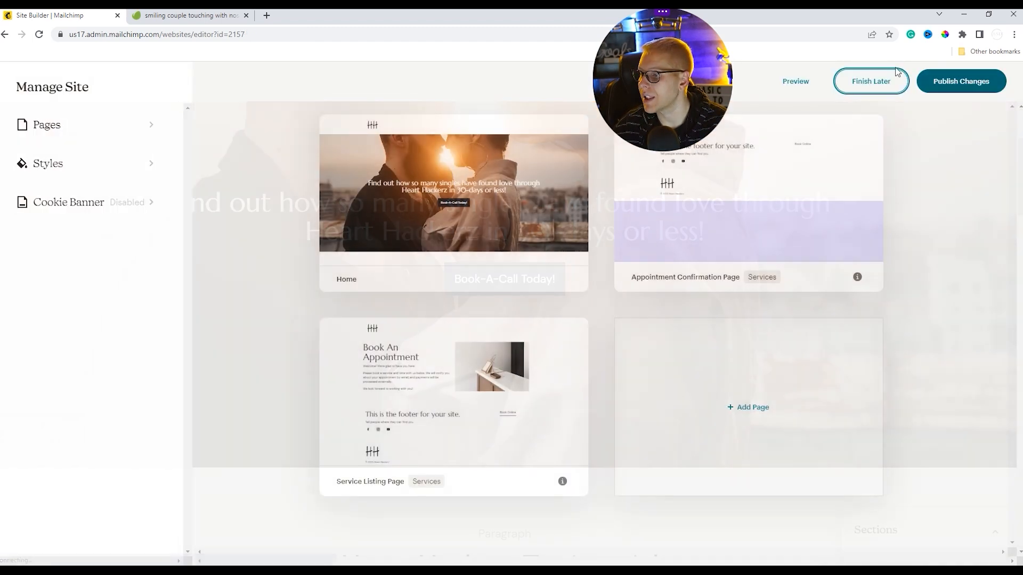
left_click(959, 84)
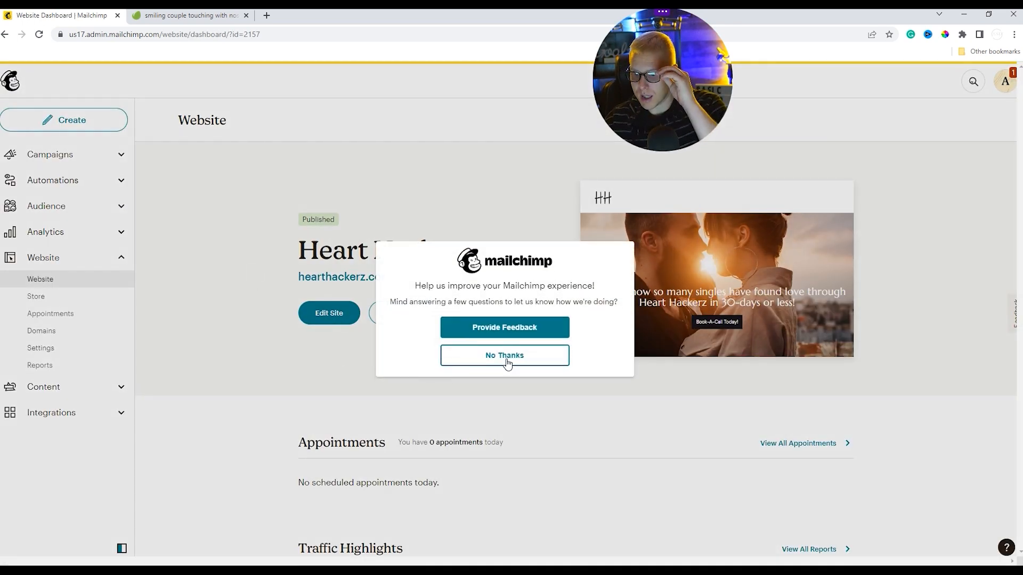
left_click(508, 362)
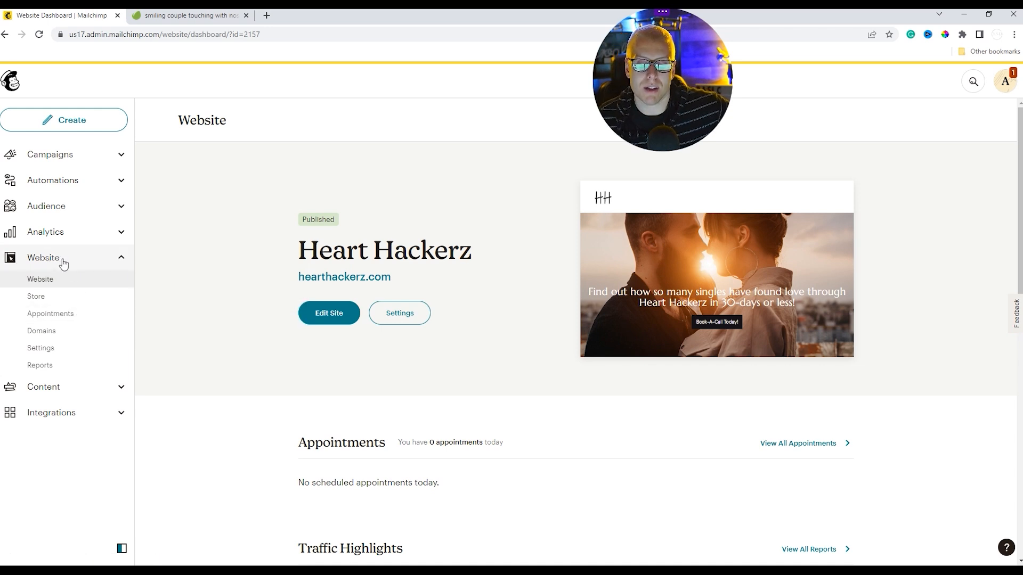
Open the website's appointments and delete the Heart Hackerz Opportunity Session service, confirming with DELETE.
left_click(73, 322)
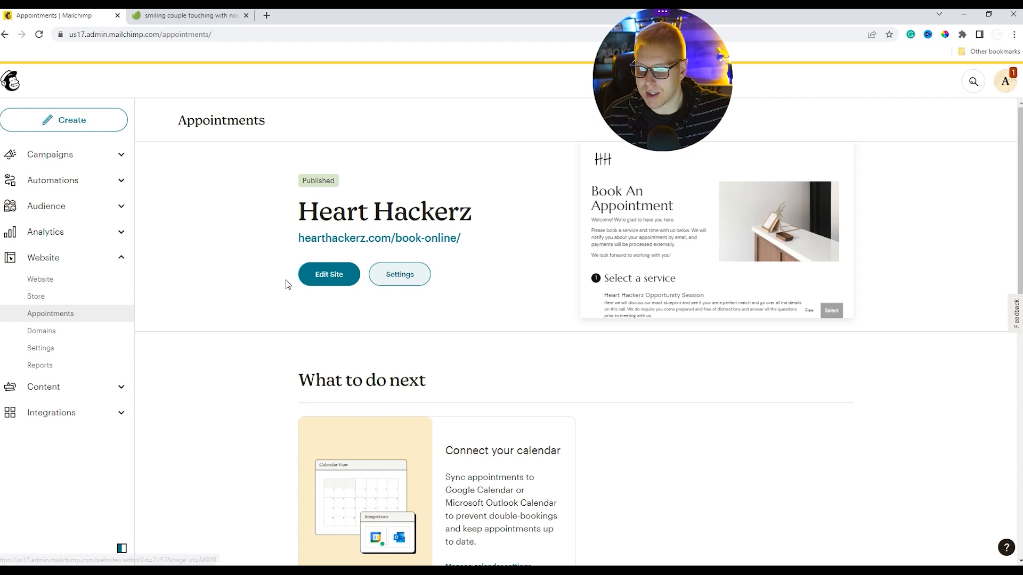
left_click_drag(671, 98, 920, 131)
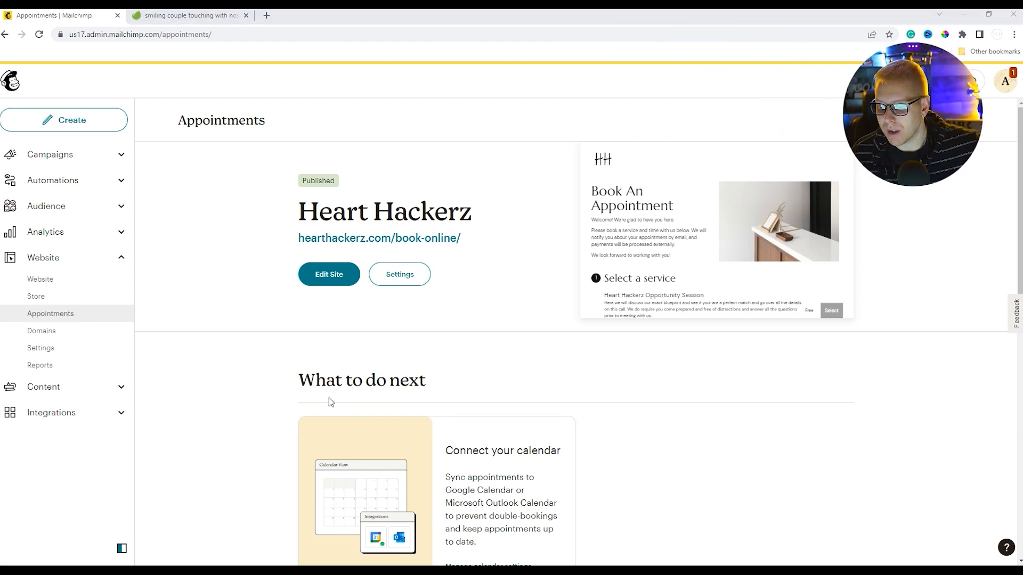
scroll(548, 362, "down", 8)
scroll(549, 362, "down", 2)
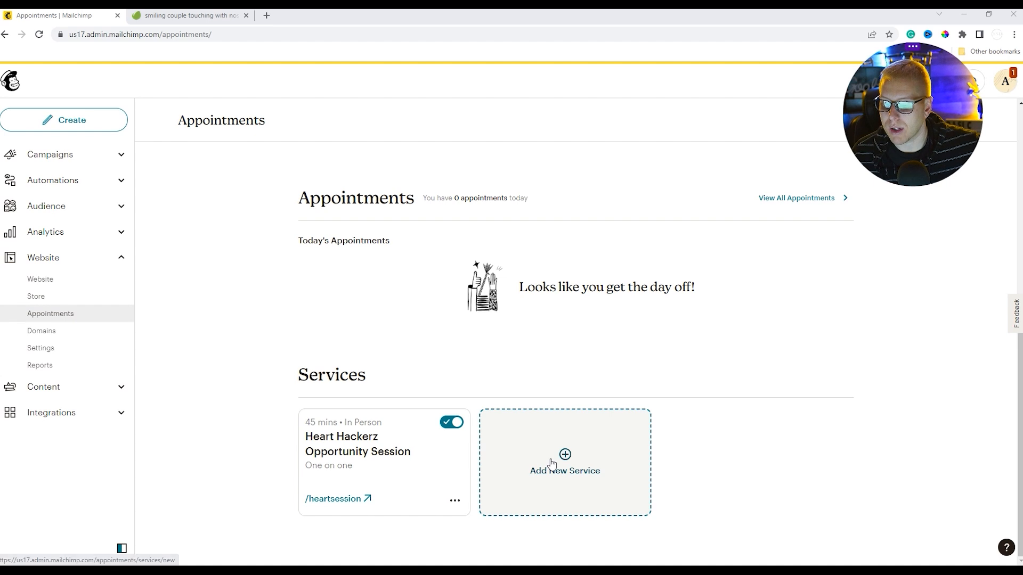
left_click(454, 502)
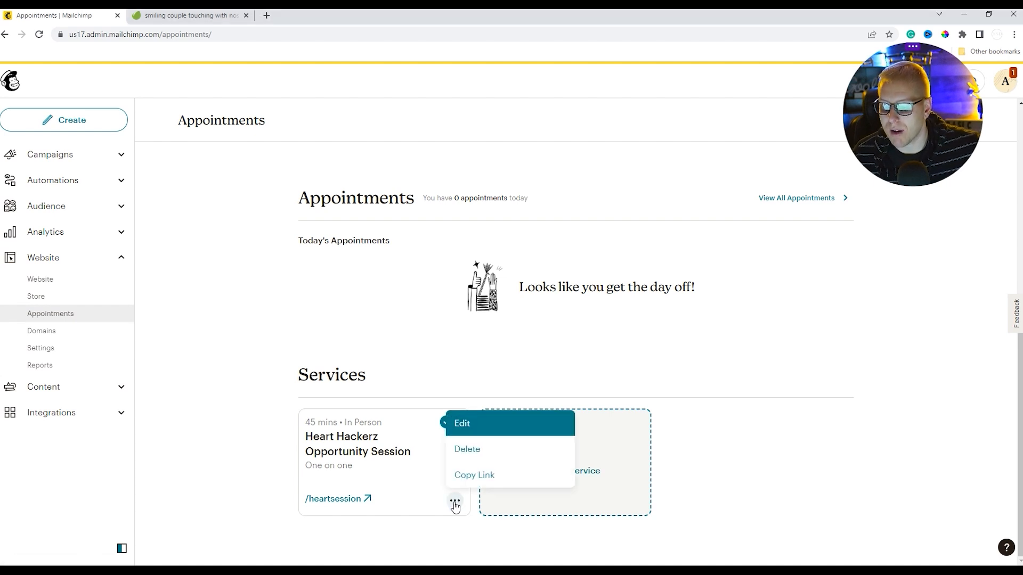
left_click(459, 448)
left_click(377, 340)
type("D")
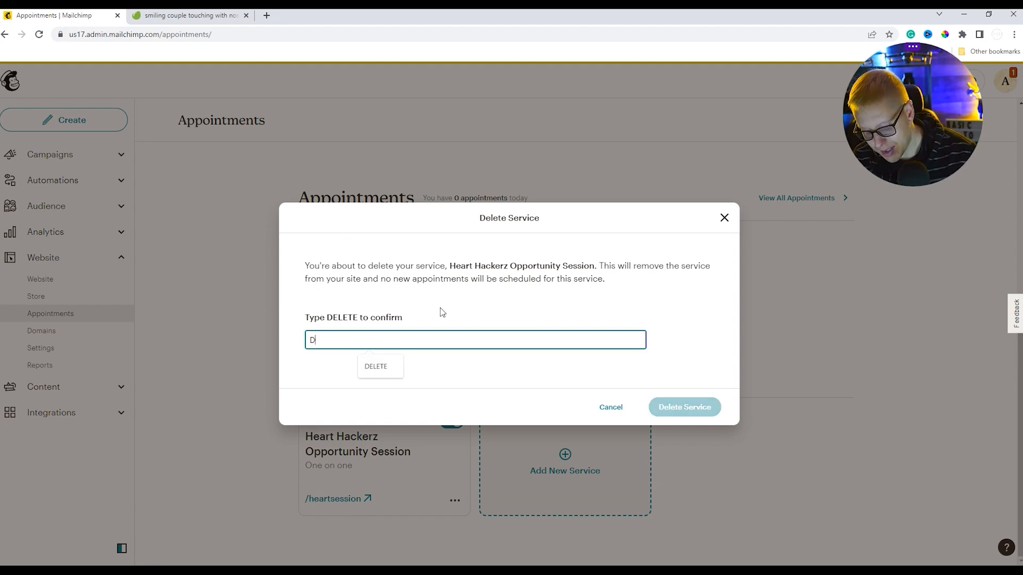
type("ELETE")
left_click(691, 410)
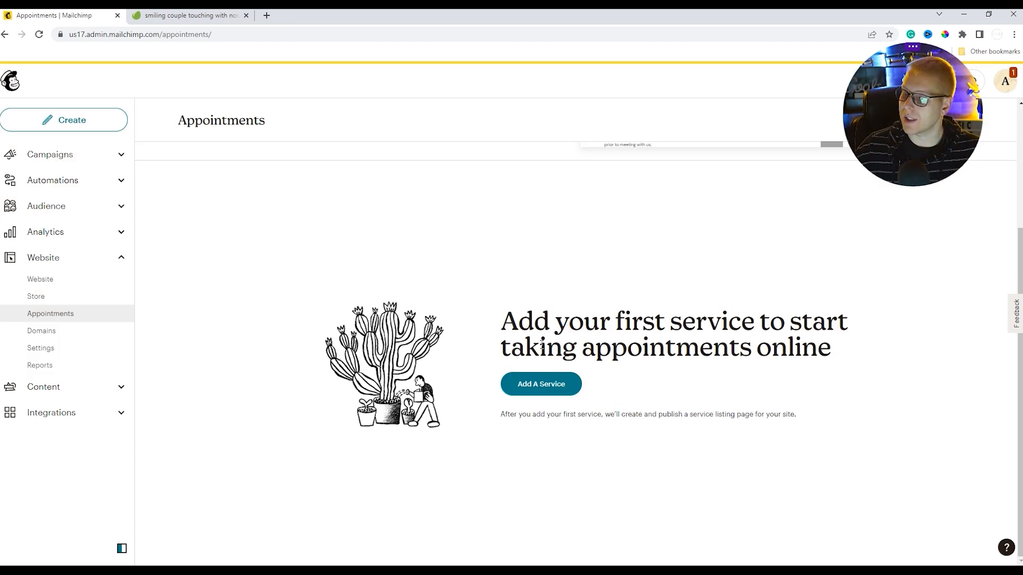
Start adding a one-on-one service and name it "Total Heart Takeover".
left_click(545, 385)
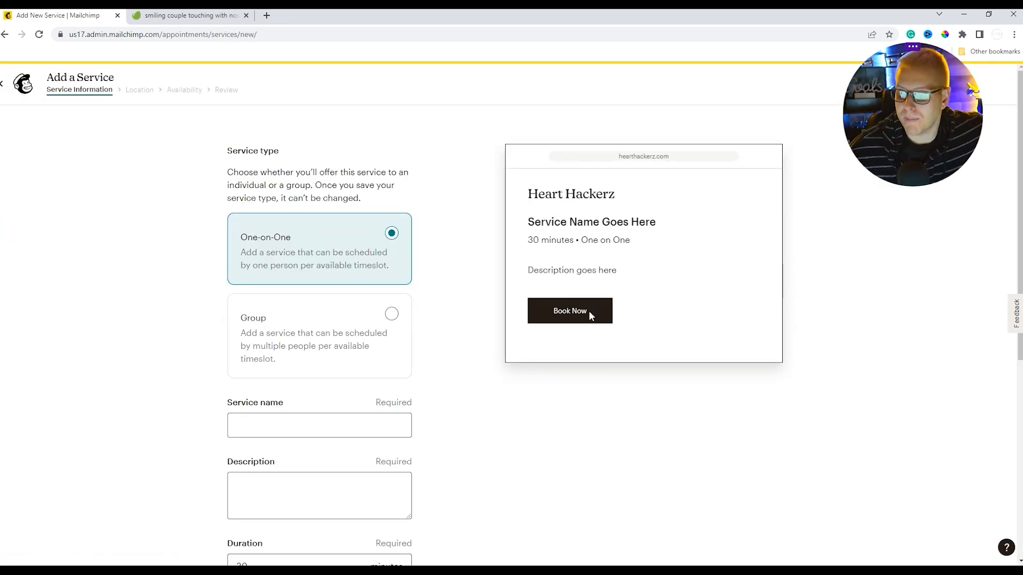
left_click(340, 422)
type("h")
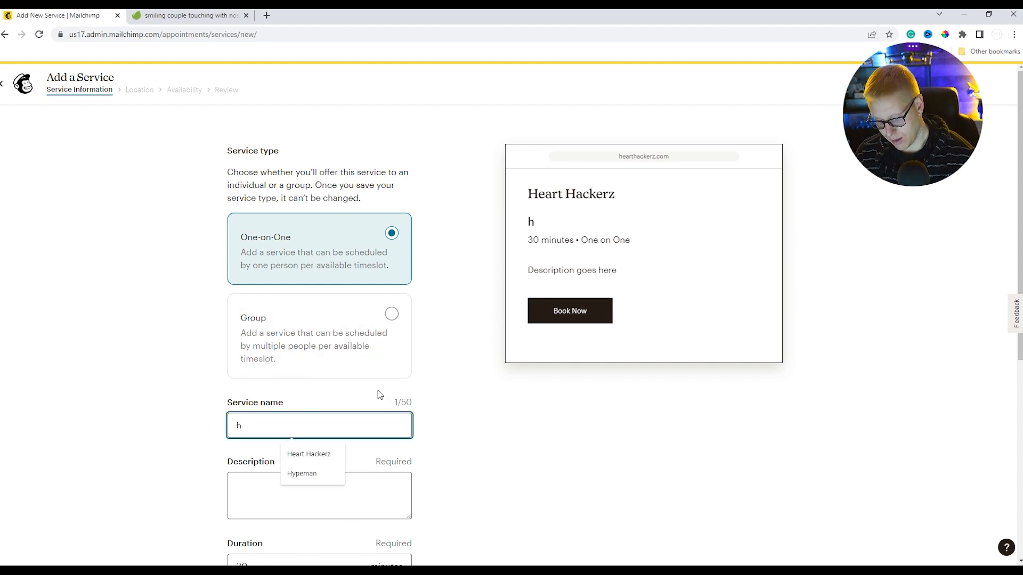
key("BackSpace")
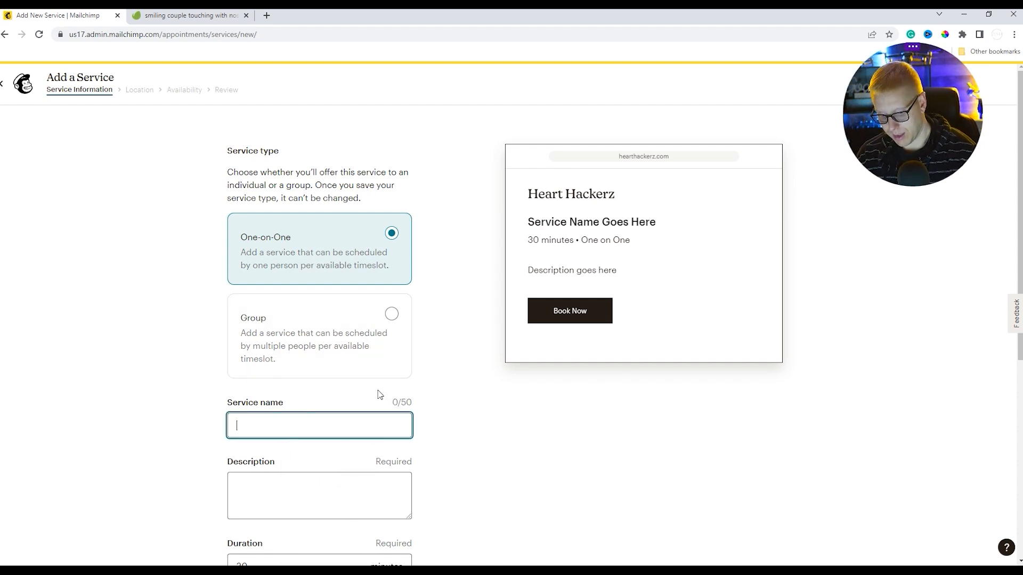
type("Total Heart ")
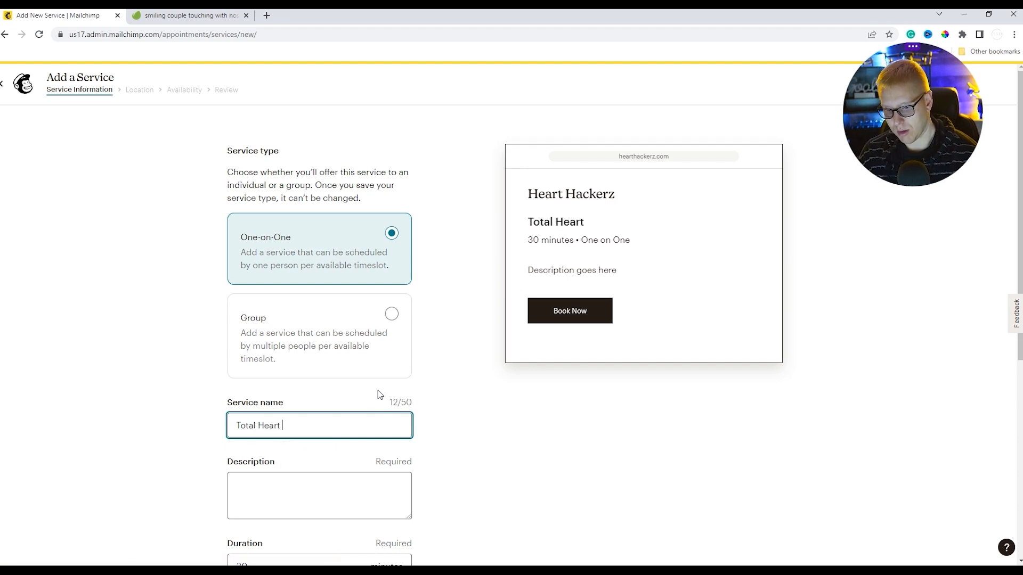
type("Ta")
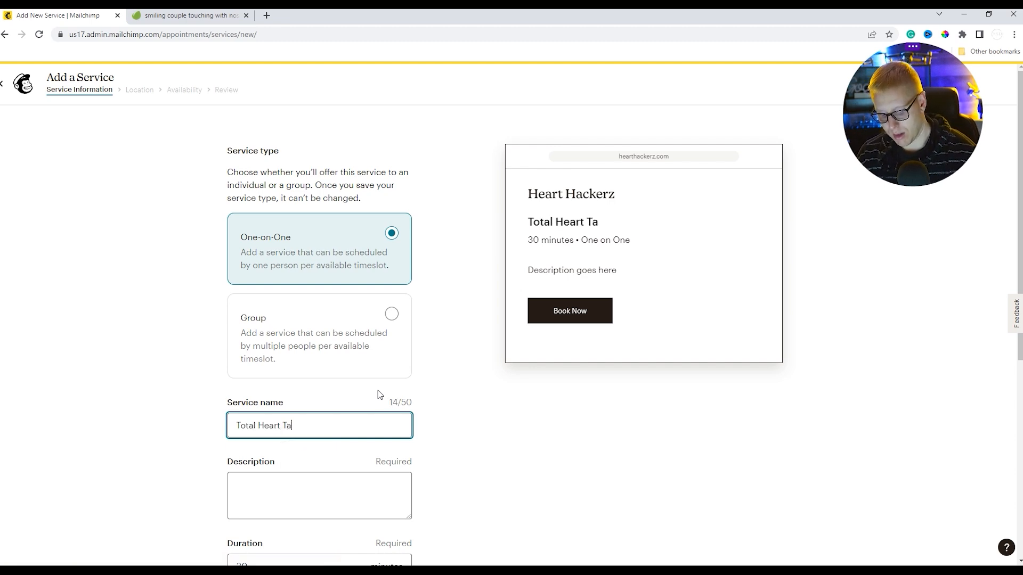
type("keover")
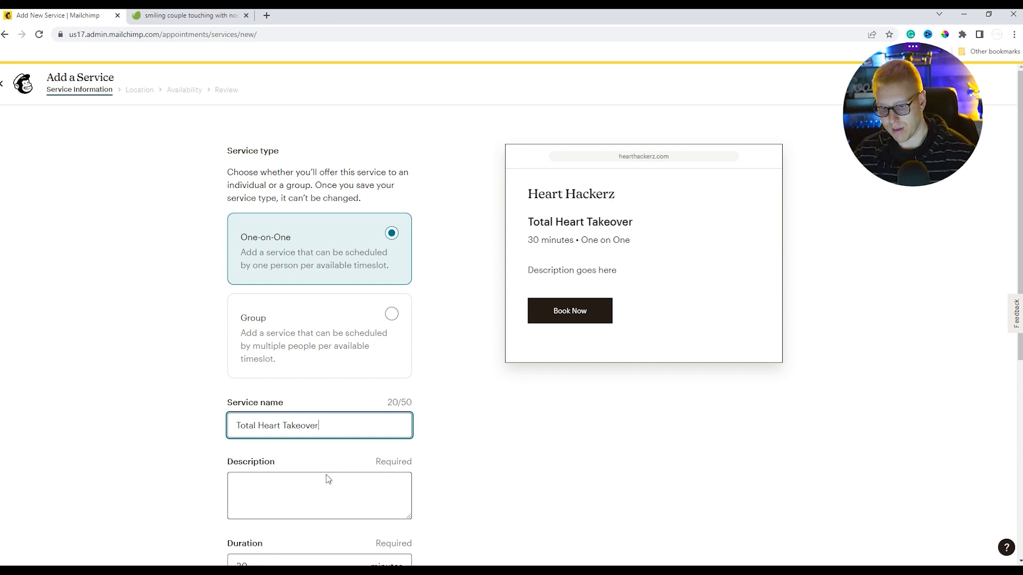
Enter the service description "Here you will prep students for the call opt-in to email".
left_click(326, 475)
type("H")
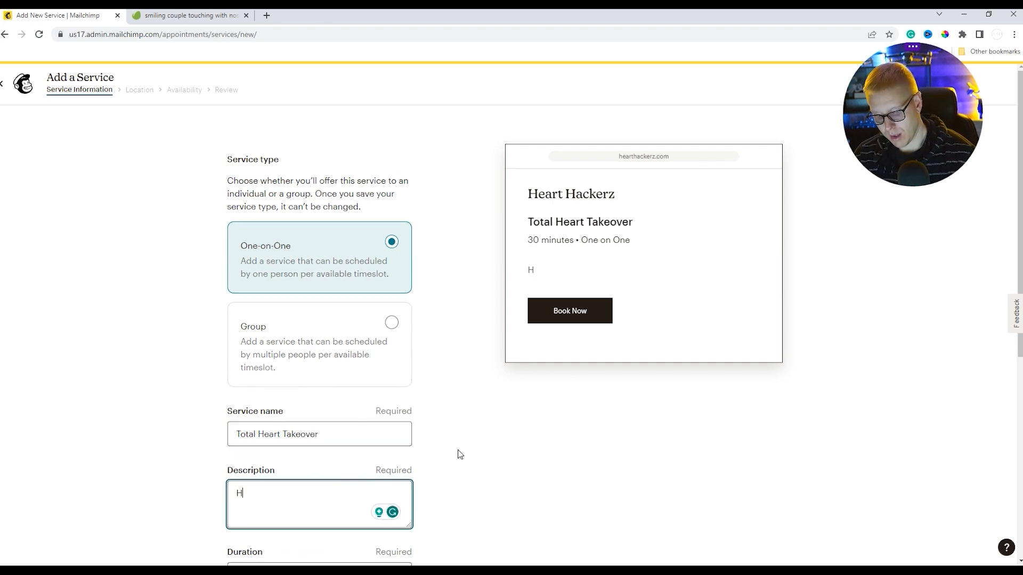
type("ere you will prep")
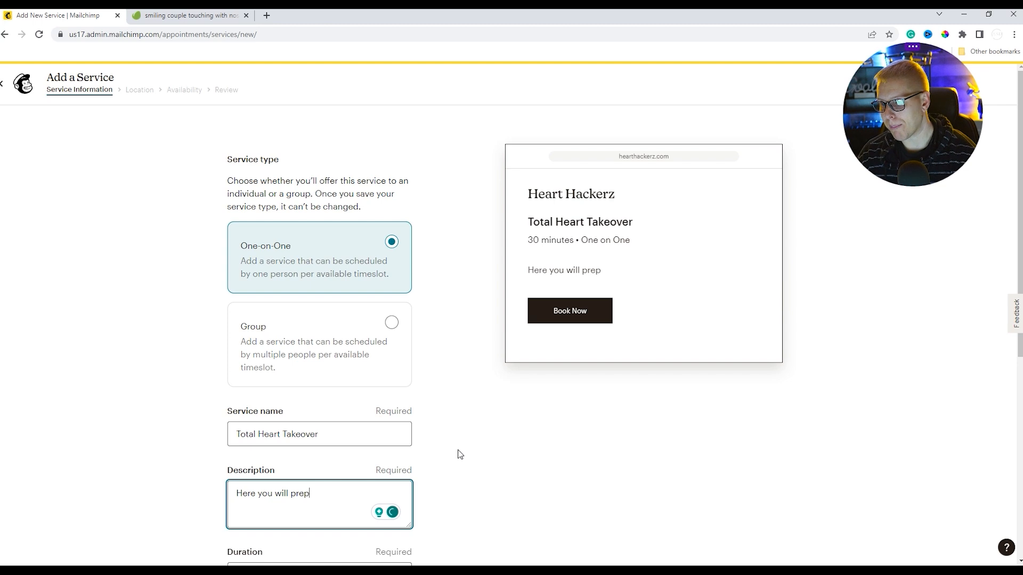
type("students")
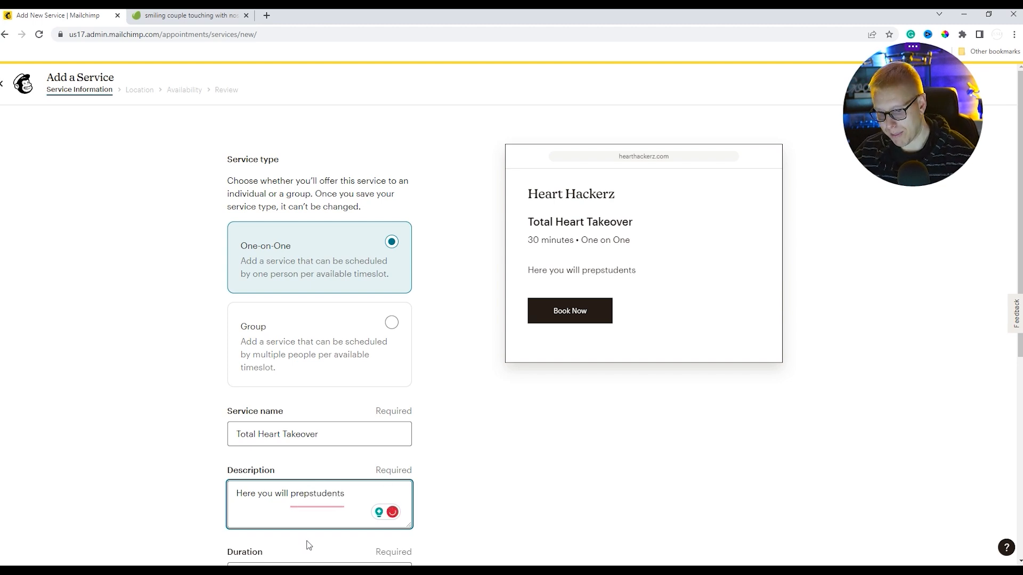
mouse_move(317, 490)
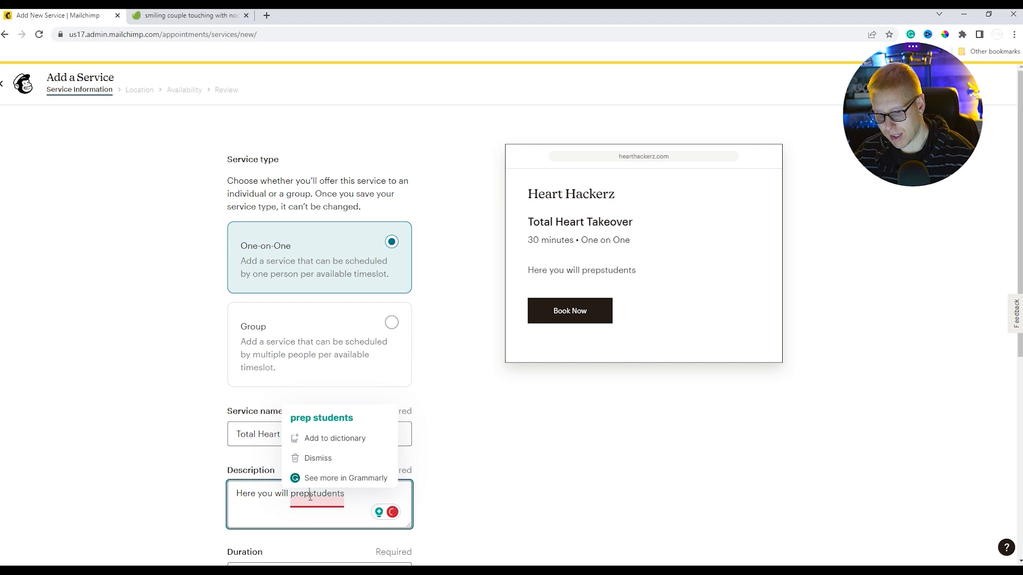
left_click(311, 496)
type("for the call")
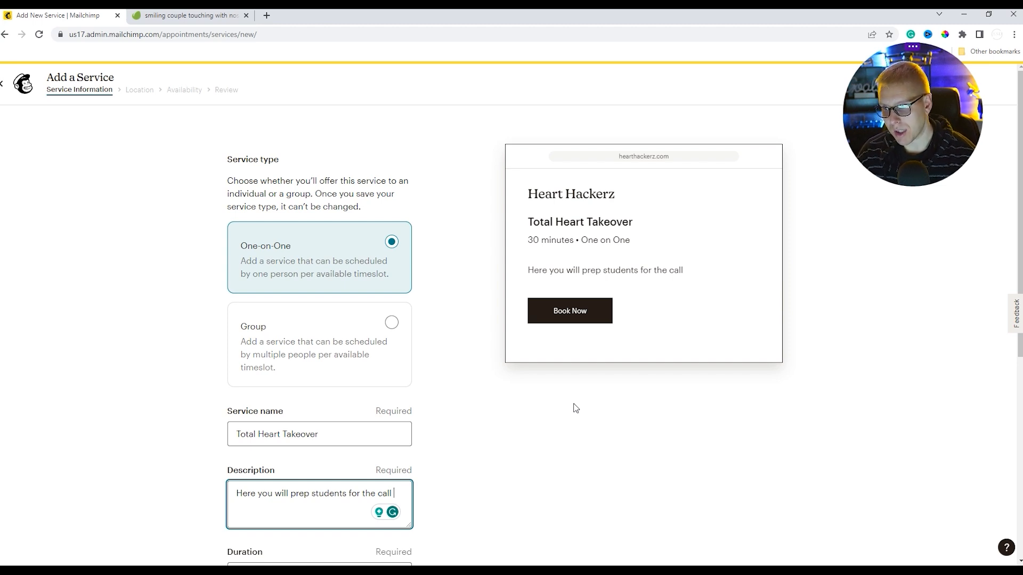
type("opt-in to ")
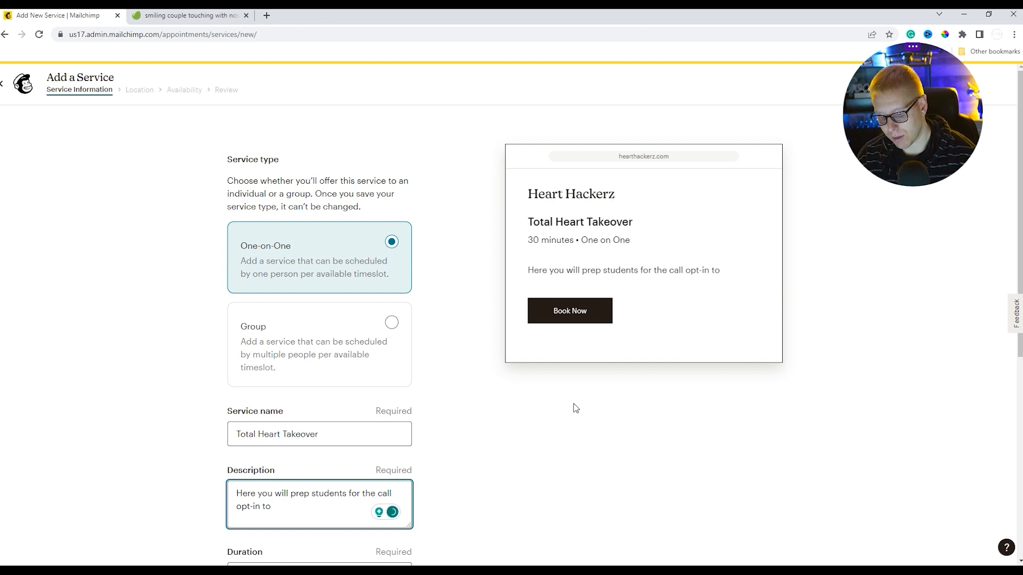
type("email")
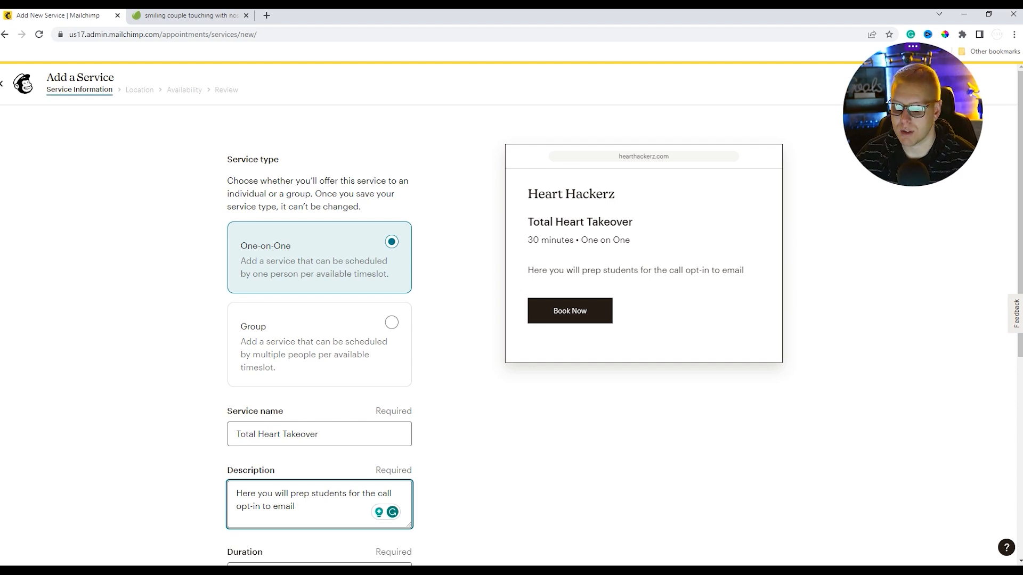
Enable SMS appointment-related messages for contacts of the new service.
scroll(314, 493, "down", 2)
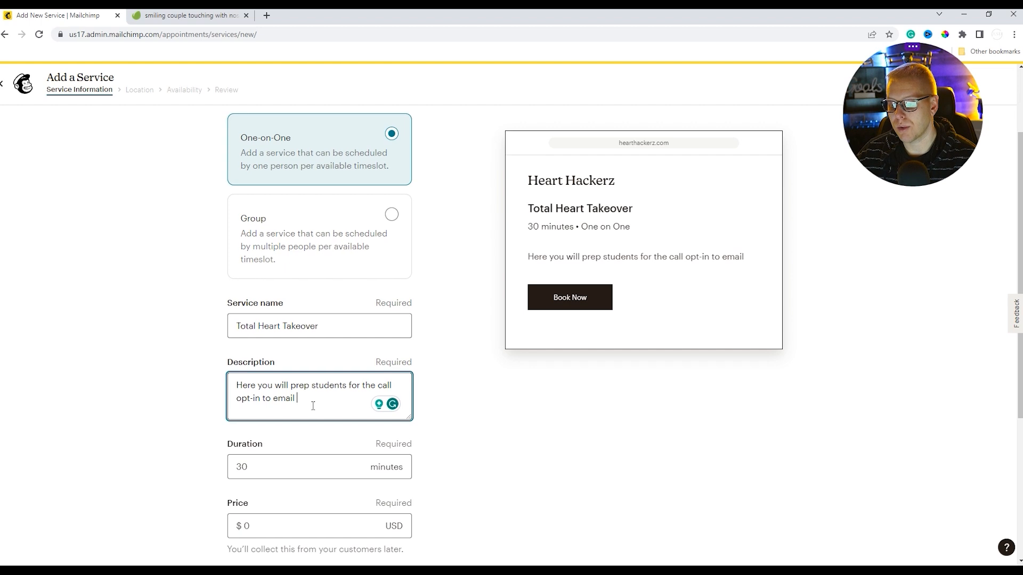
scroll(270, 336, "down", 2)
scroll(272, 326, "down", 2)
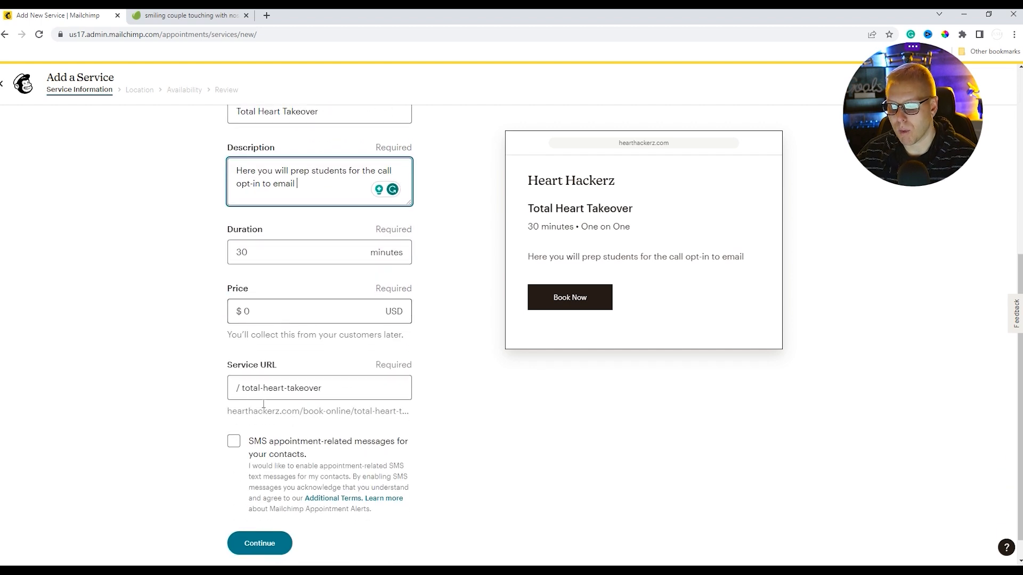
left_click(233, 441)
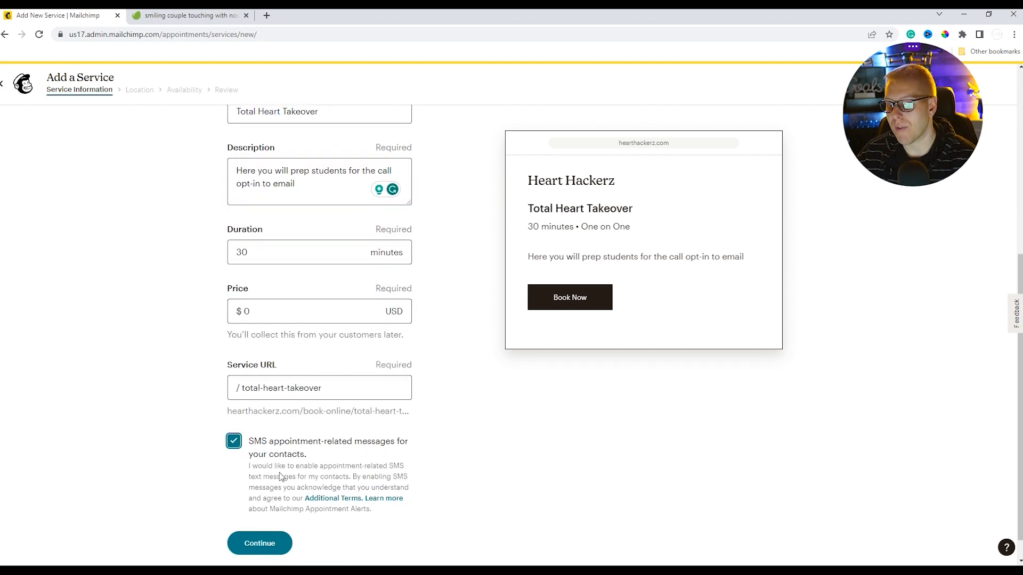
left_click(233, 441)
left_click(234, 441)
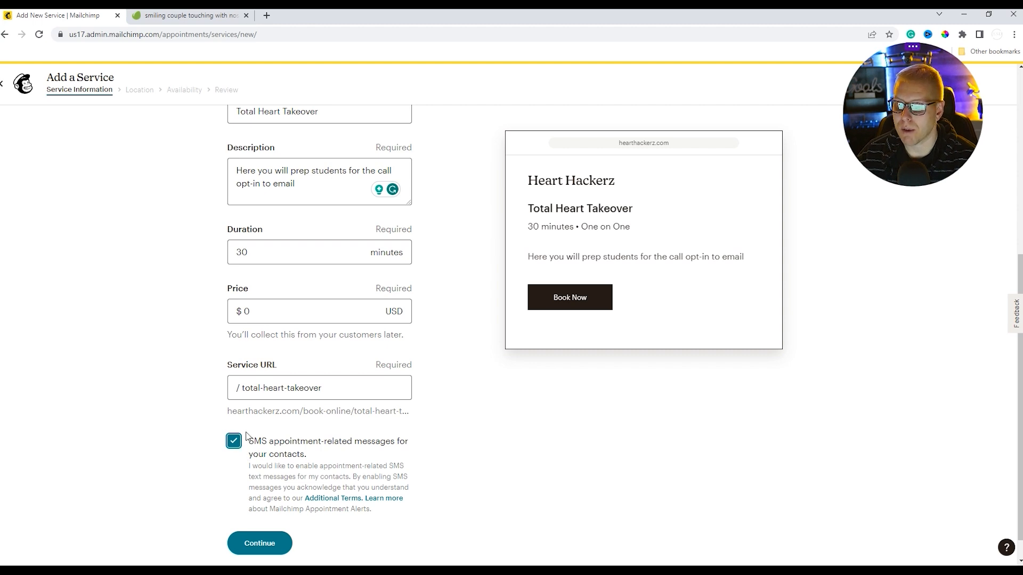
Set the service duration to 45 minutes and continue to the location settings.
left_click(279, 251)
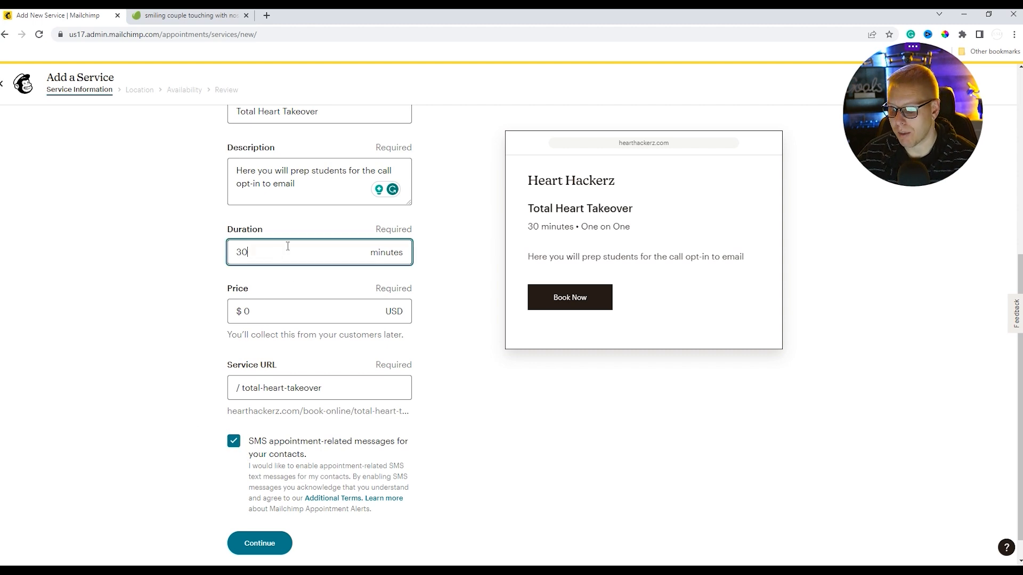
key("BackSpace")
key("BackSpace")
type("45")
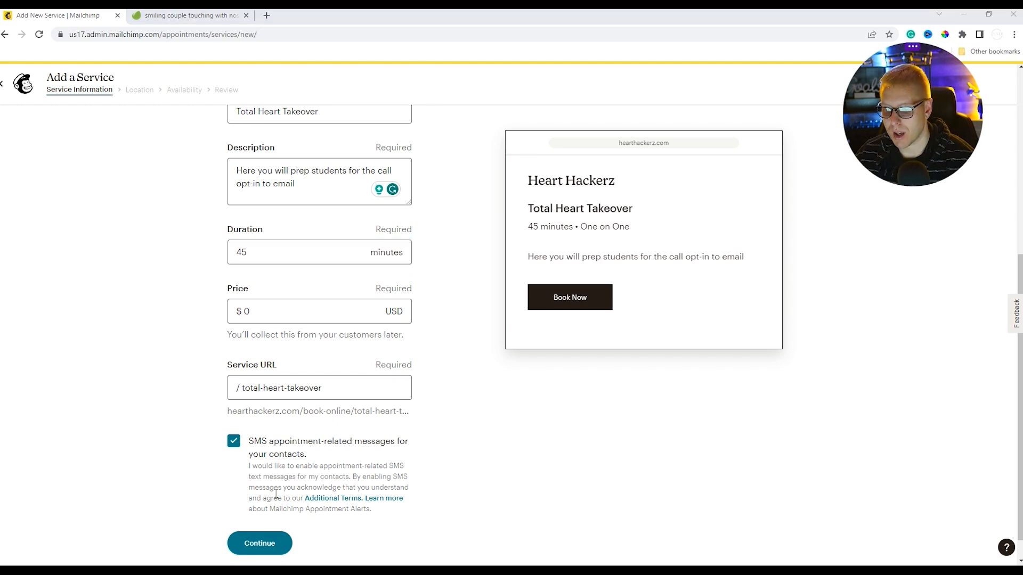
scroll(463, 468, "up", 6)
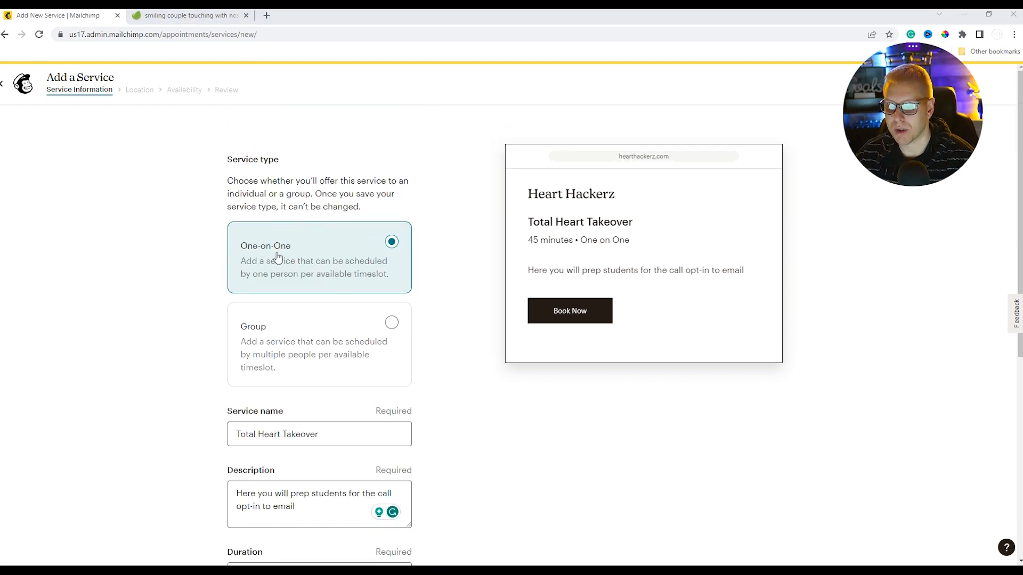
scroll(478, 379, "down", 7)
left_click(276, 516)
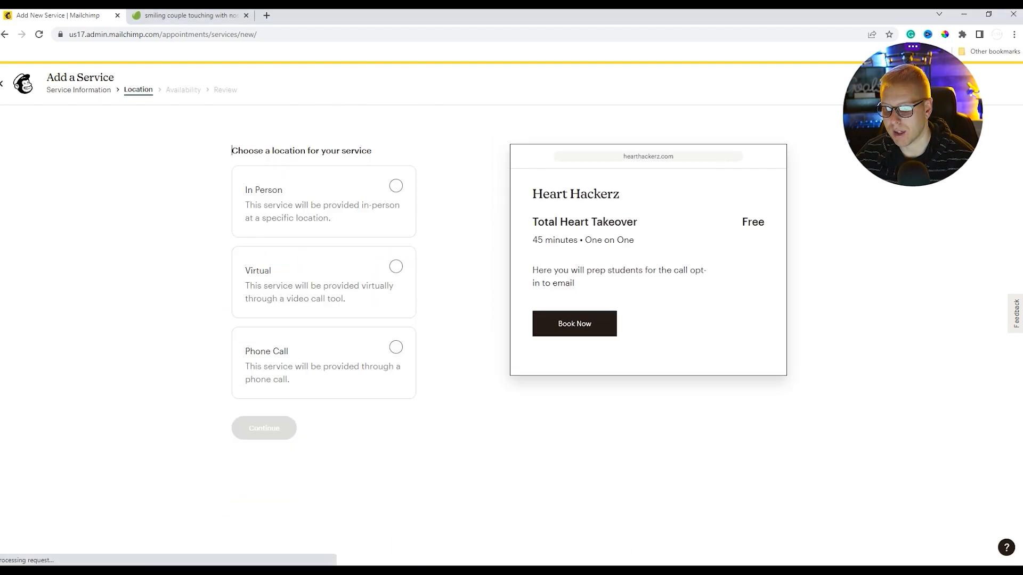
Try the In Person and Virtual locations, filling in a suggested Google Meet video link and clearing it.
left_click(373, 194)
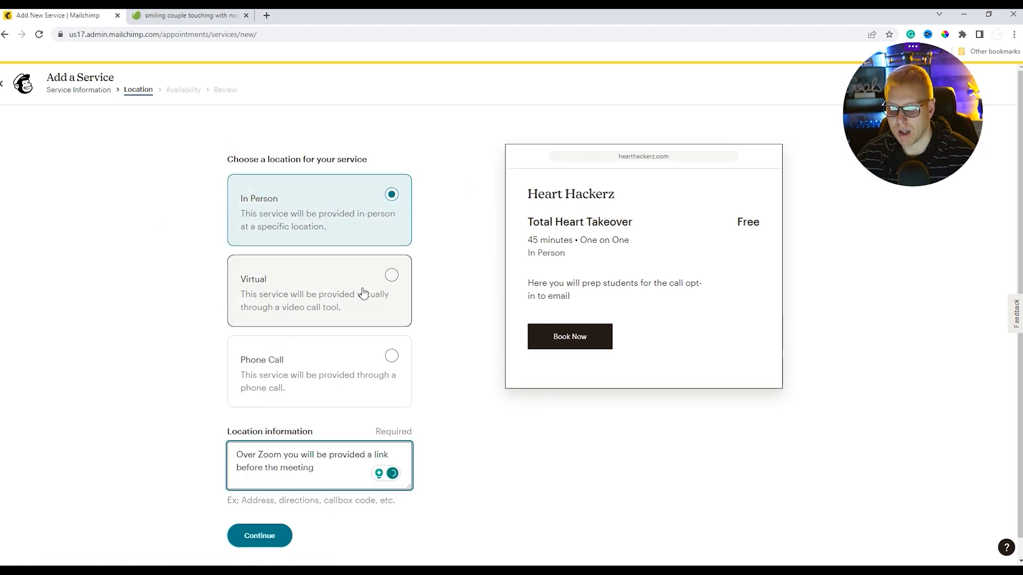
left_click(361, 297)
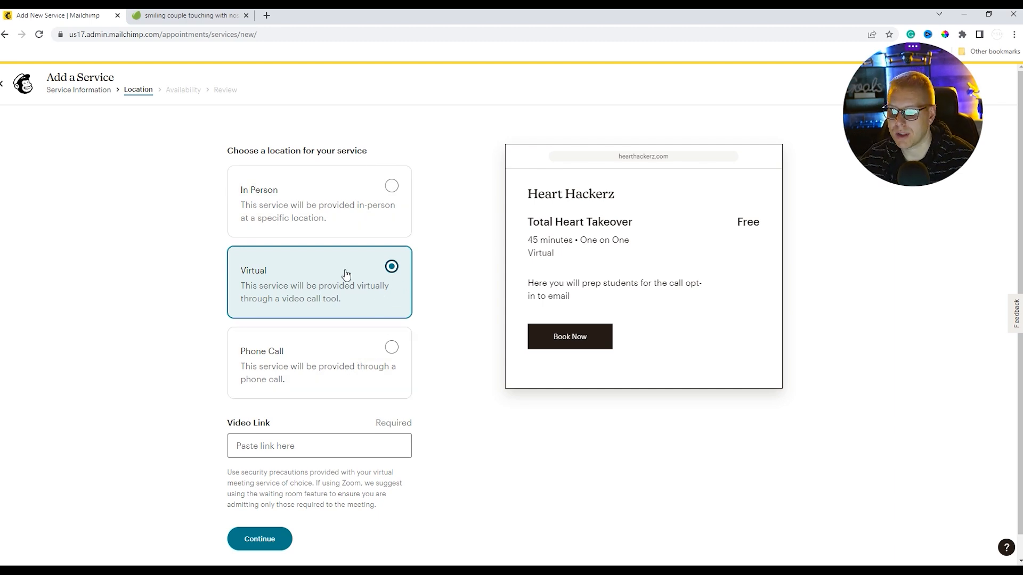
left_click(313, 447)
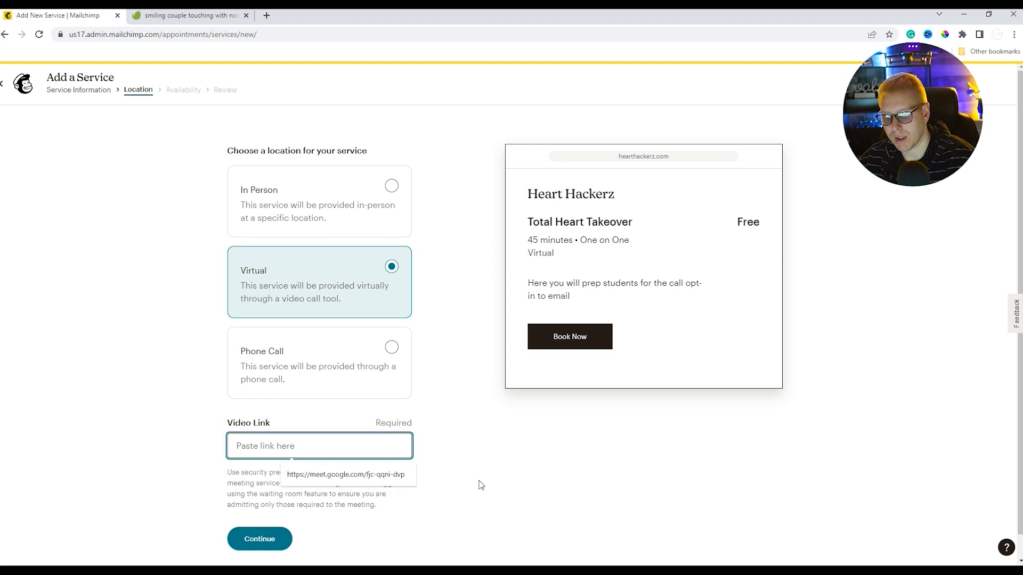
left_click(366, 475)
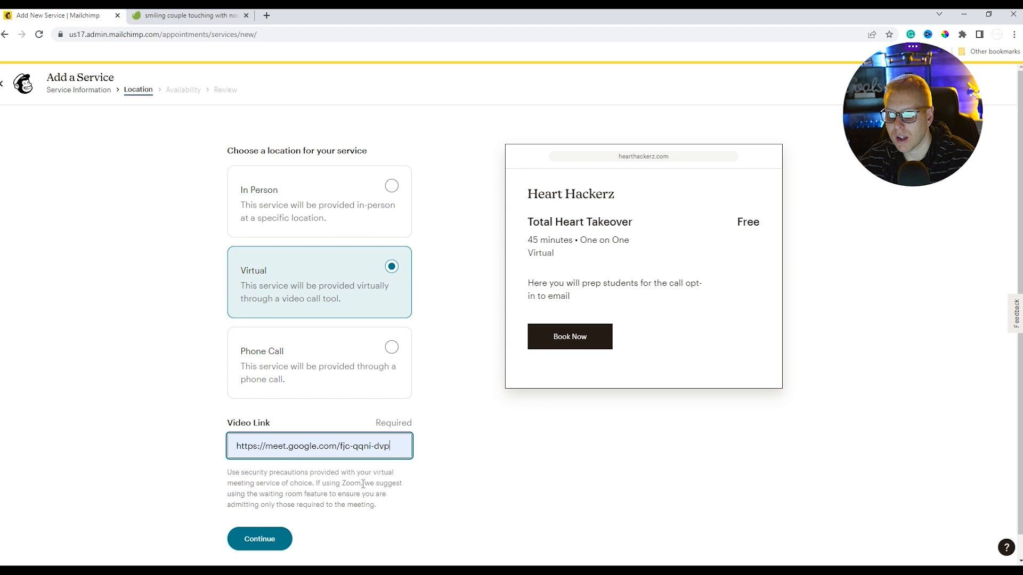
left_click_drag(401, 447, 165, 448)
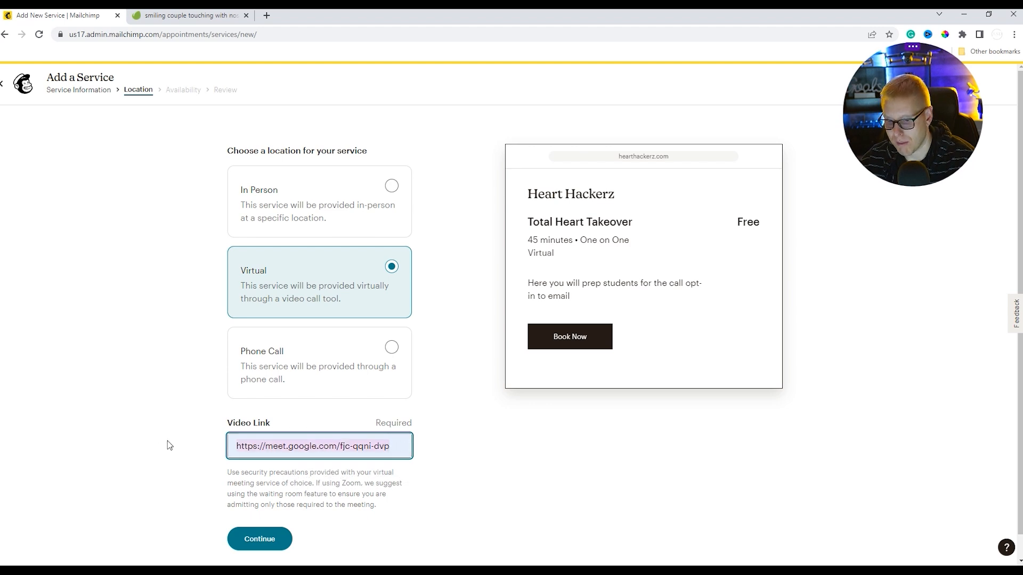
key("BackSpace")
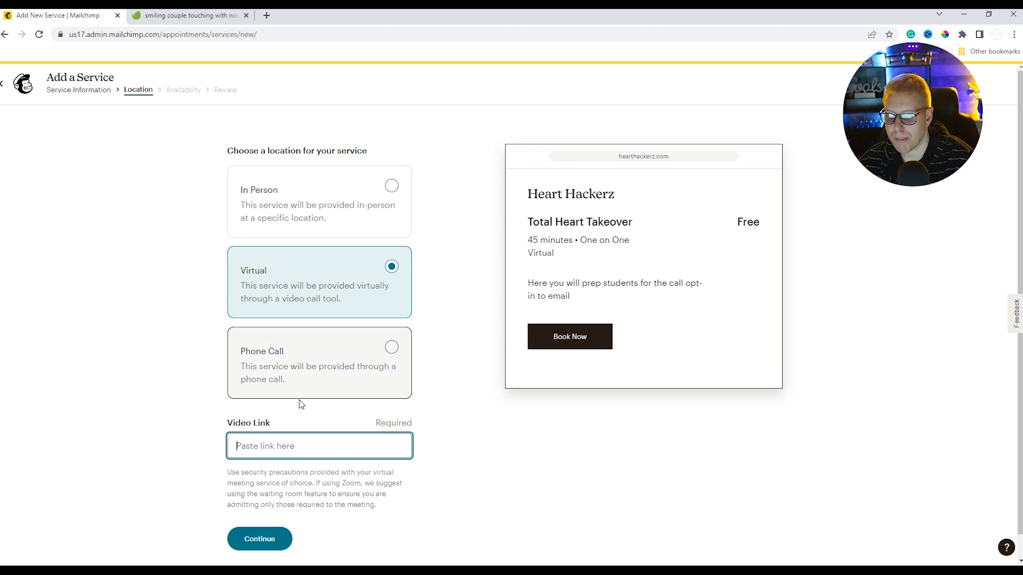
Check the phone call options and set the service location to Virtual.
left_click(377, 366)
scroll(322, 404, "down", 1)
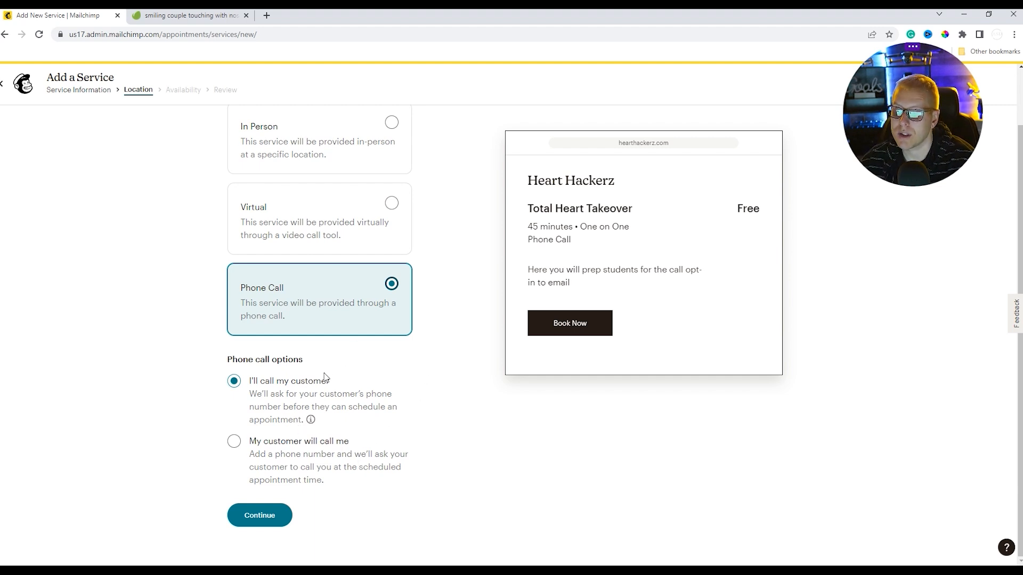
left_click(389, 197)
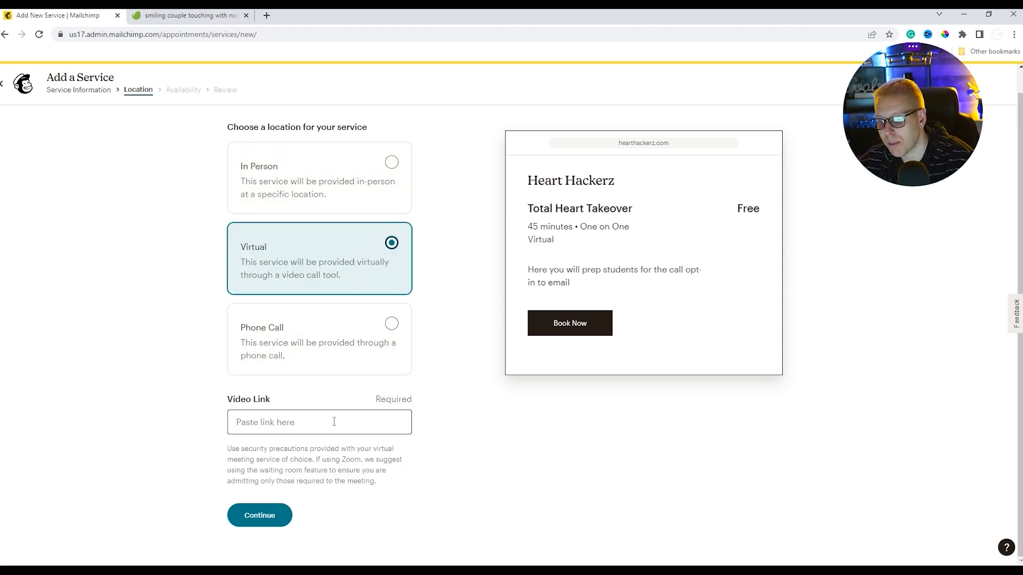
Set the service location to Phone Call with the business calling the customer, and continue to the availability settings.
left_click(391, 324)
scroll(240, 448, "down", 1)
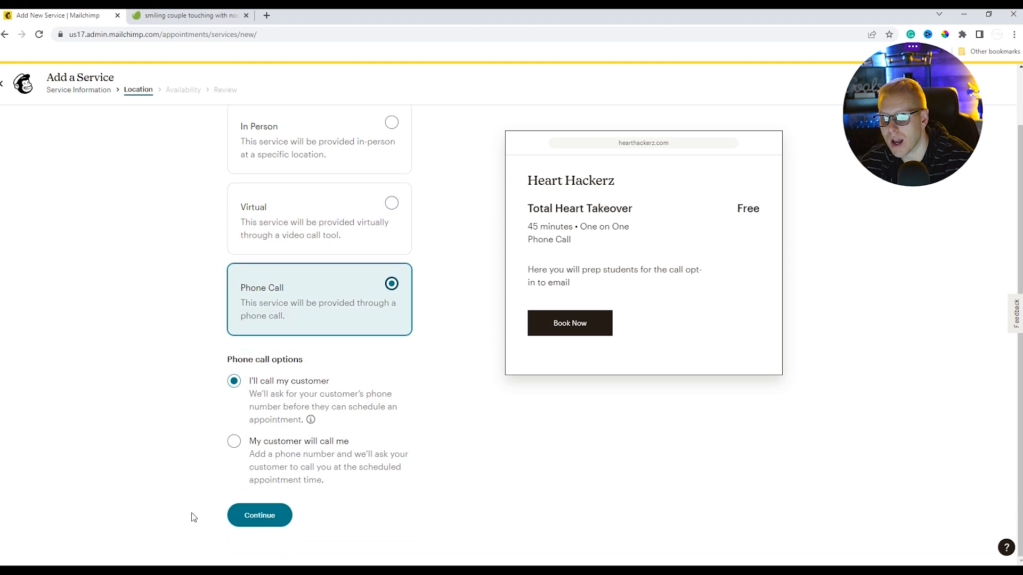
left_click(259, 515)
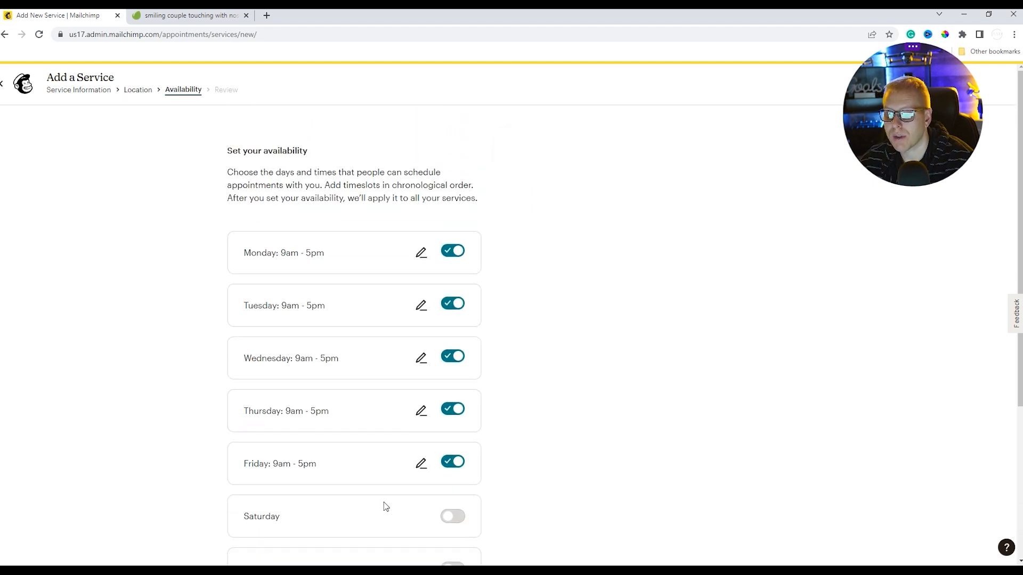
Enable Saturday availability and set its appointment hours to start at 2 pm.
scroll(302, 306, "down", 3)
scroll(299, 266, "up", 2)
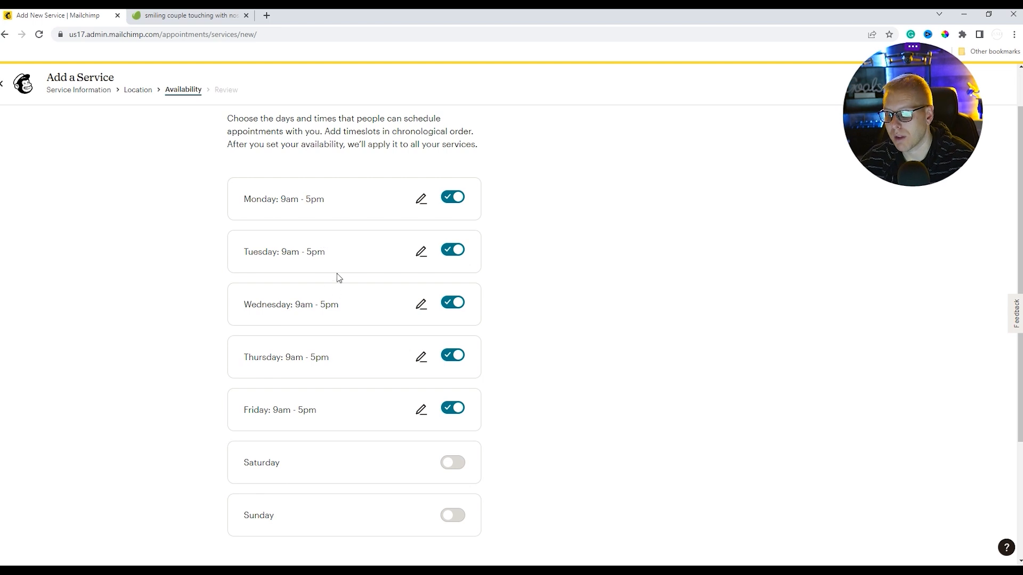
scroll(335, 292, "down", 3)
left_click(447, 291)
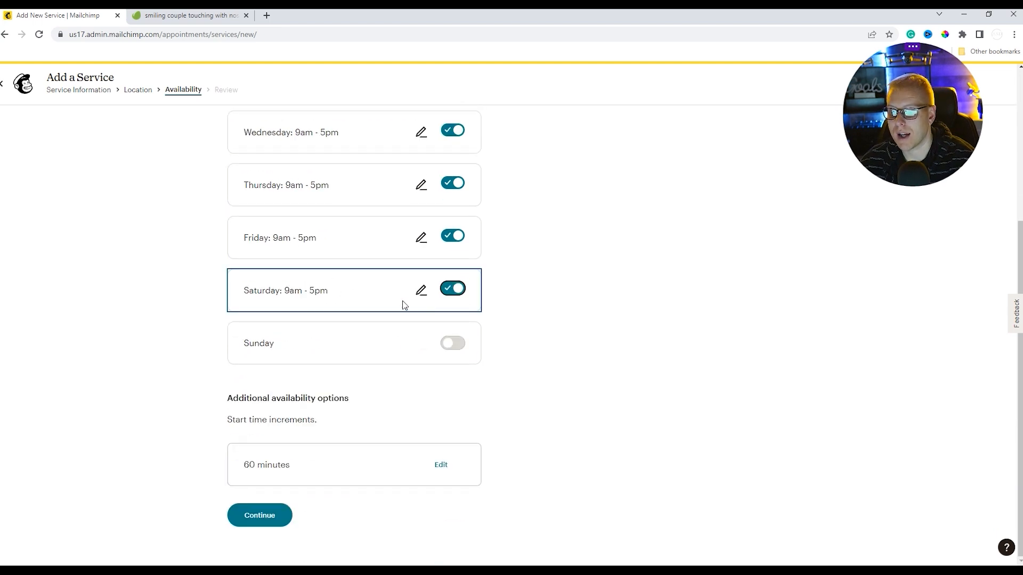
left_click(283, 351)
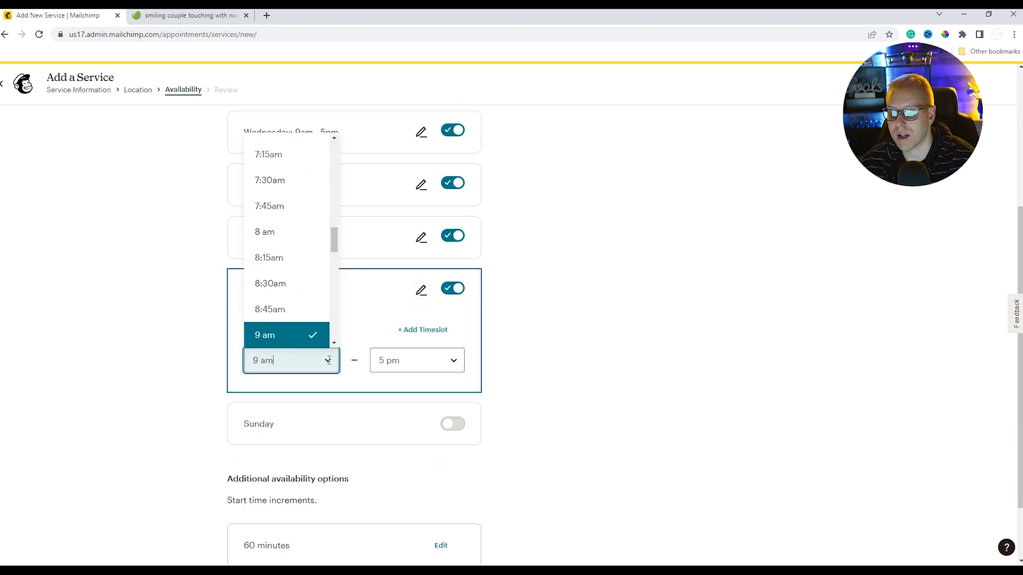
scroll(282, 298, "down", 6)
scroll(285, 309, "down", 5)
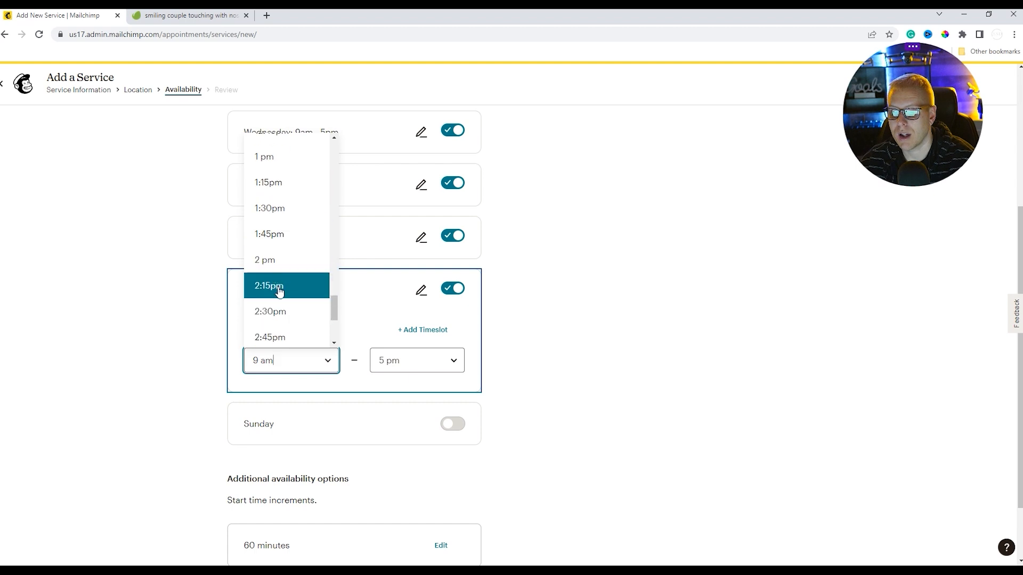
left_click(281, 258)
left_click(641, 312)
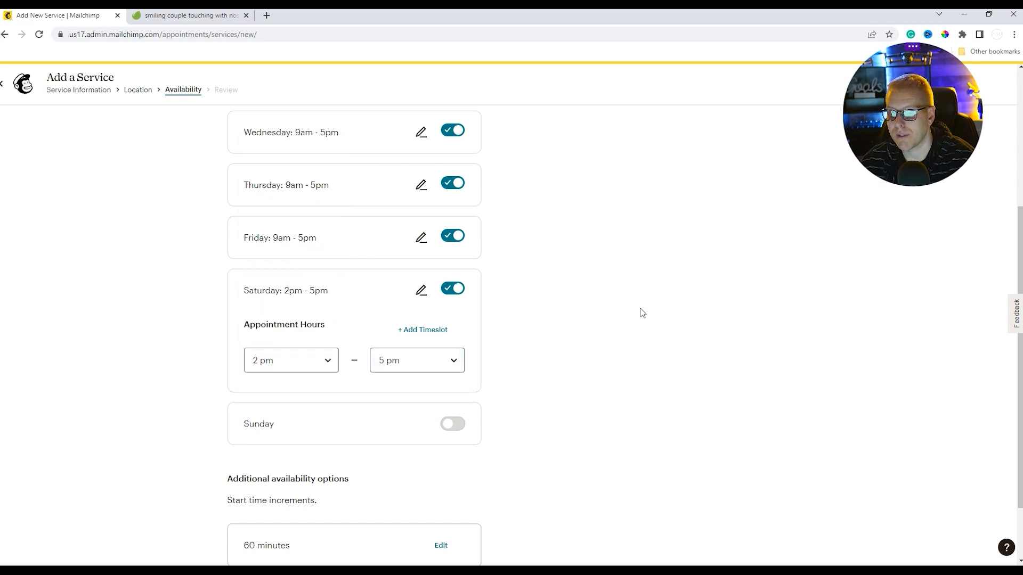
Save the start time increments as 60 minutes and continue to the service review.
scroll(152, 409, "down", 2)
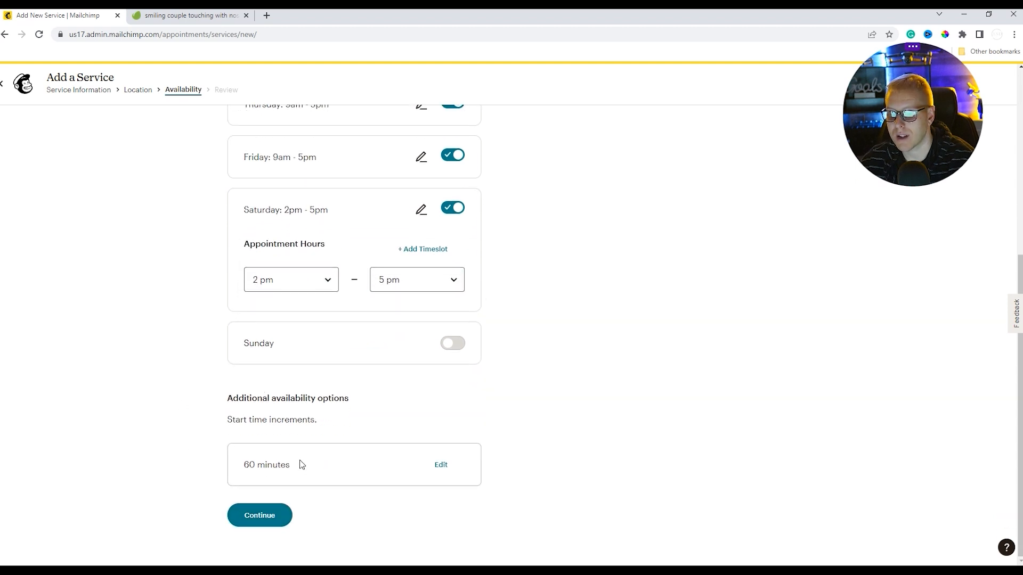
left_click(441, 464)
scroll(301, 484, "down", 3)
left_click(326, 432)
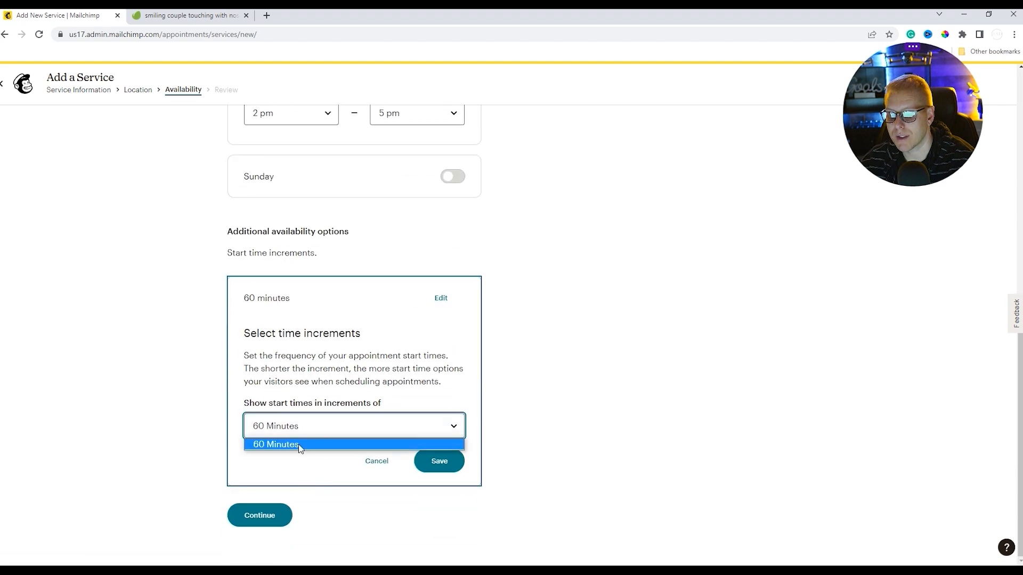
left_click(261, 427)
left_click(261, 427)
left_click(171, 383)
left_click(438, 461)
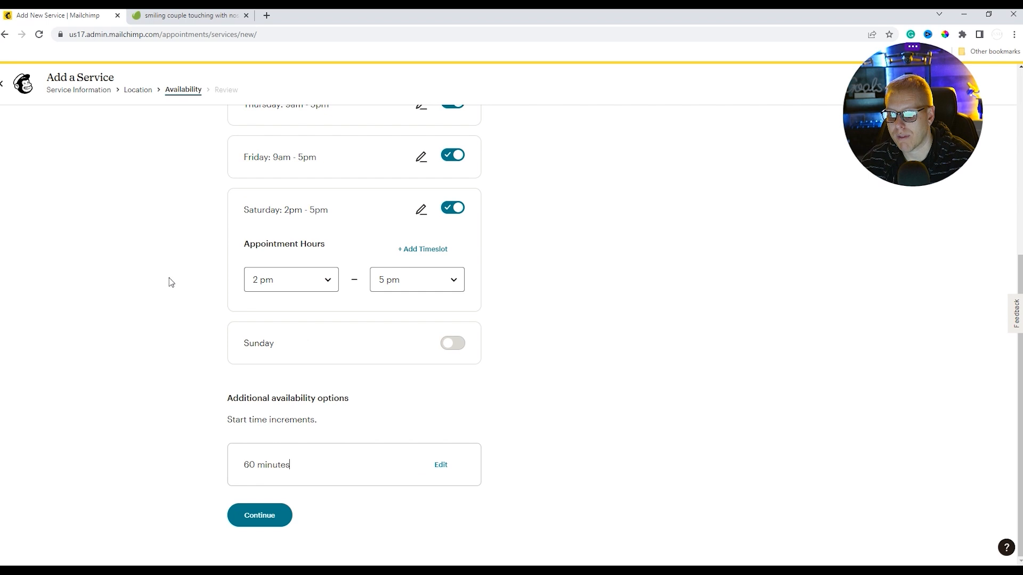
left_click(274, 515)
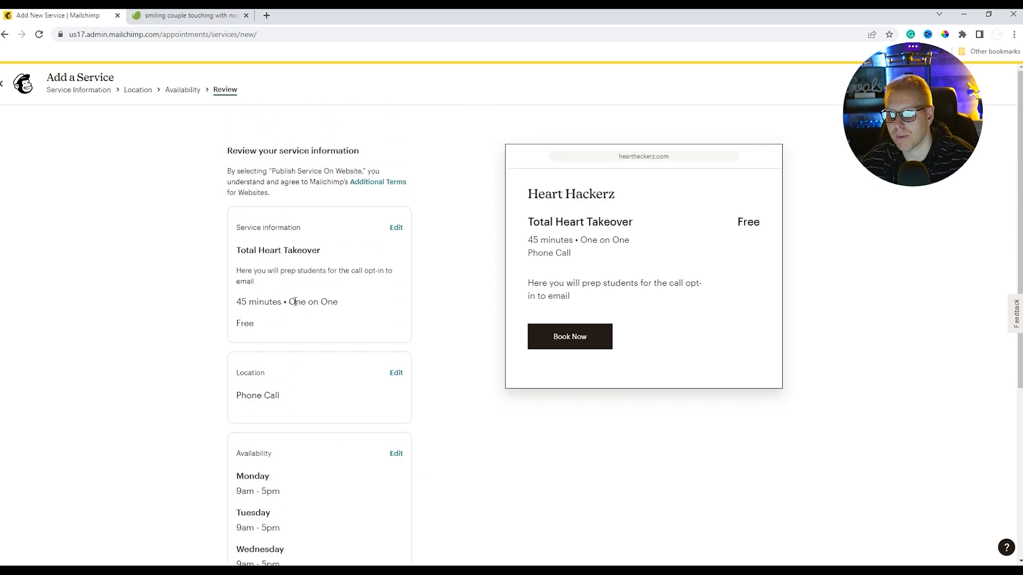
Review the service information, location and availability of Total Heart Takeover and publish the service on the website.
scroll(281, 342, "down", 5)
scroll(303, 372, "up", 4)
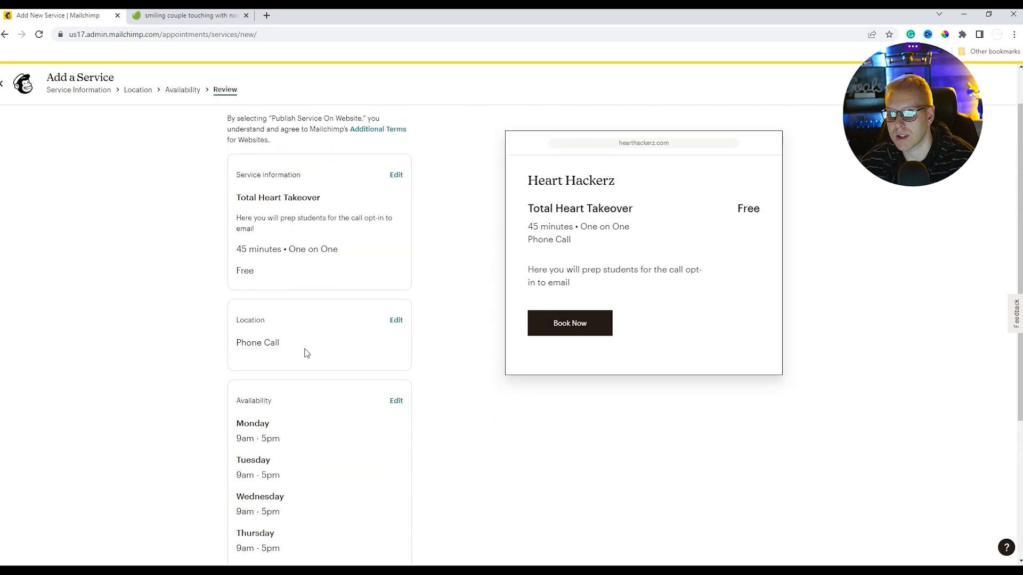
scroll(279, 384, "down", 3)
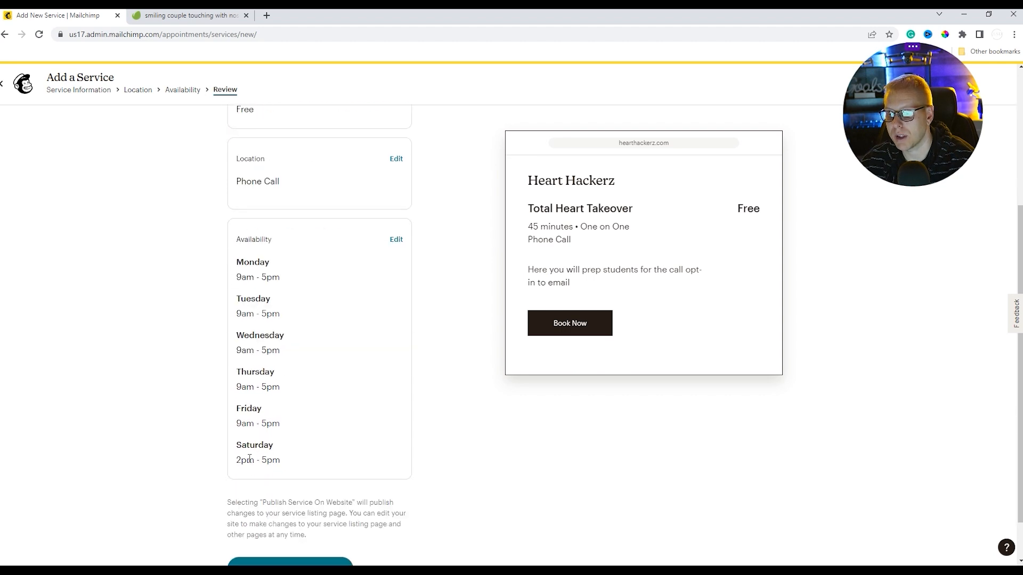
scroll(263, 466, "down", 1)
left_click(272, 516)
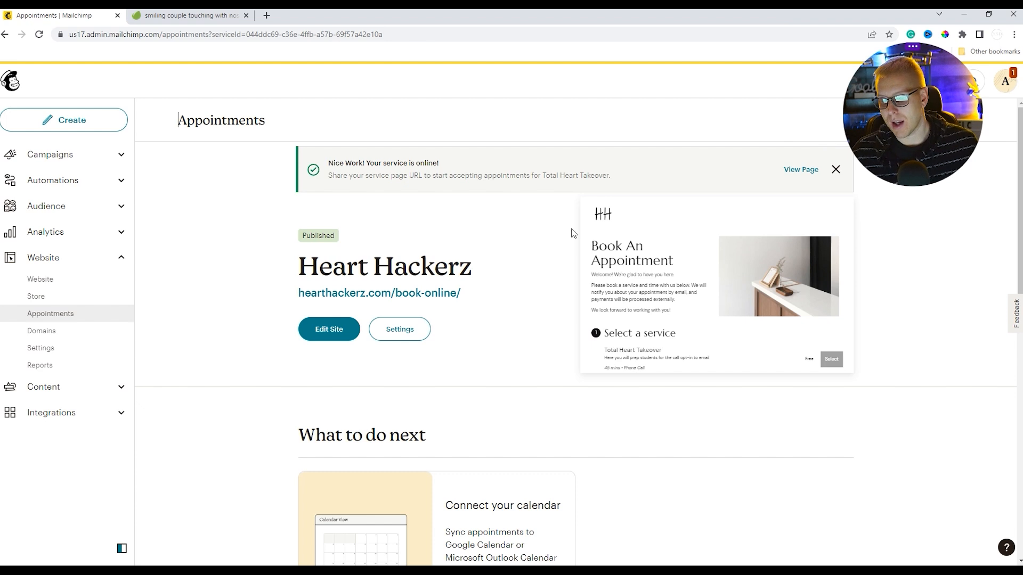
Open the Book Online page in the site editor and go to the overview of all site pages.
left_click(315, 330)
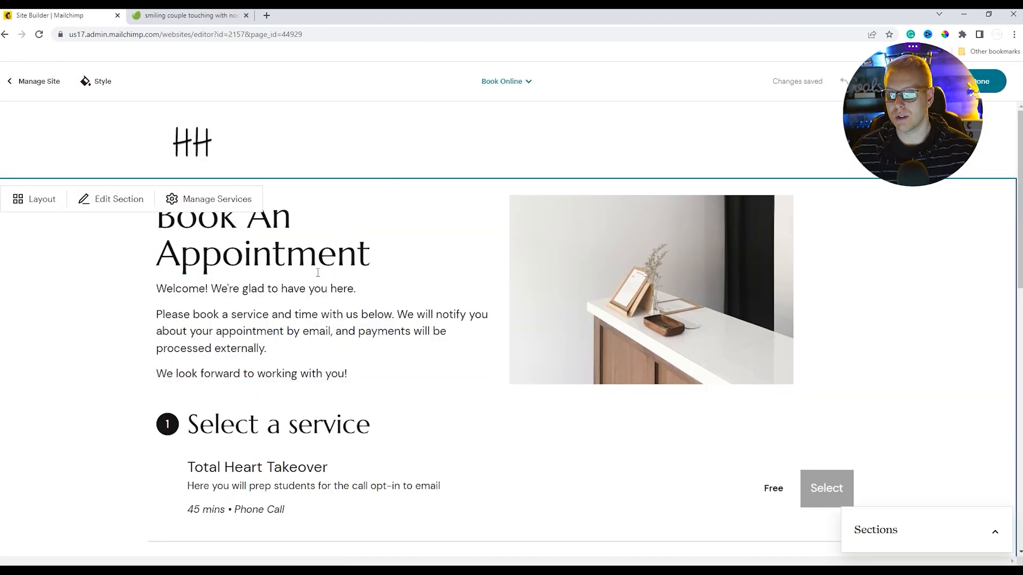
left_click_drag(941, 138, 946, 243)
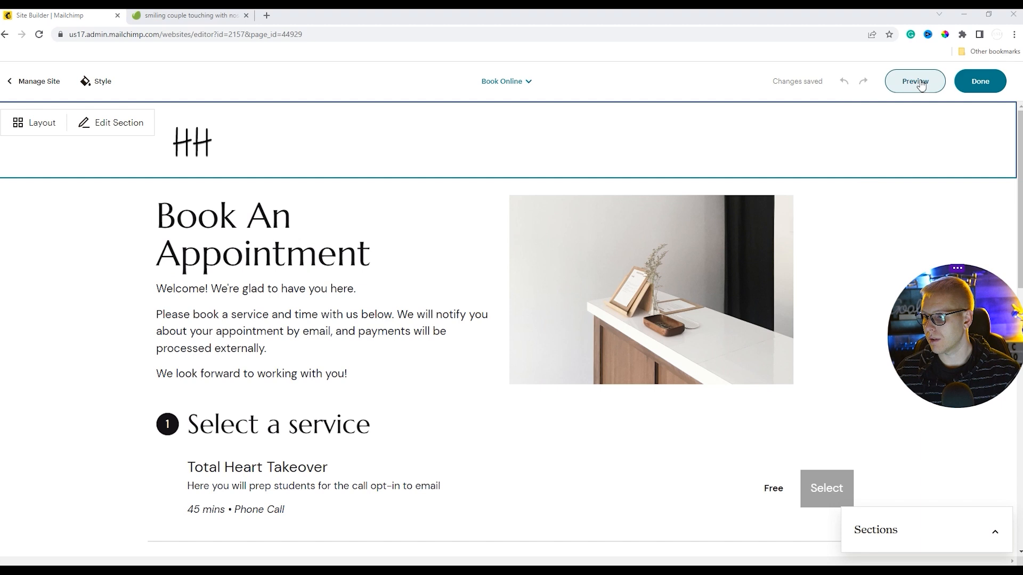
left_click(889, 81)
mouse_move(520, 229)
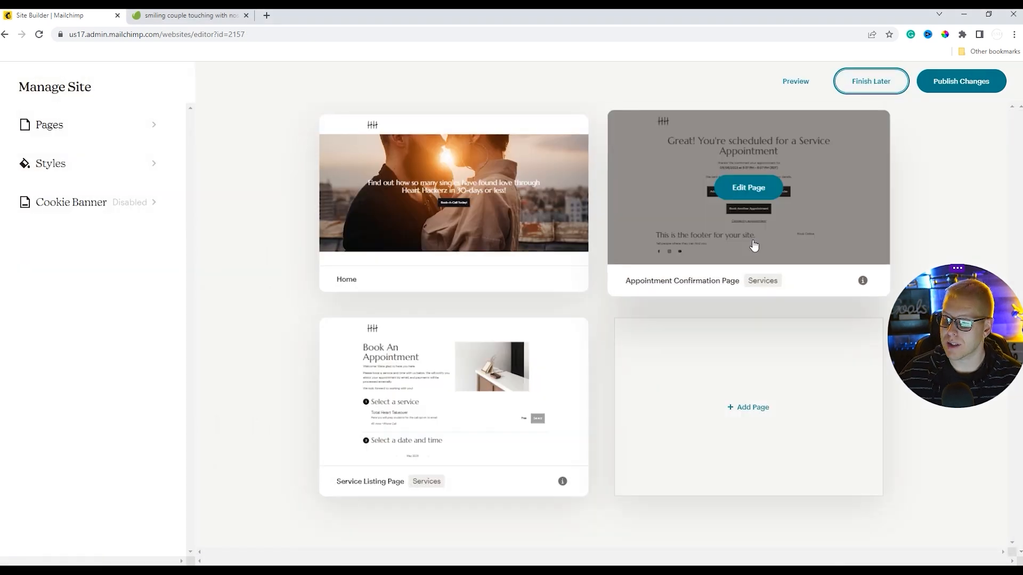
mouse_move(780, 175)
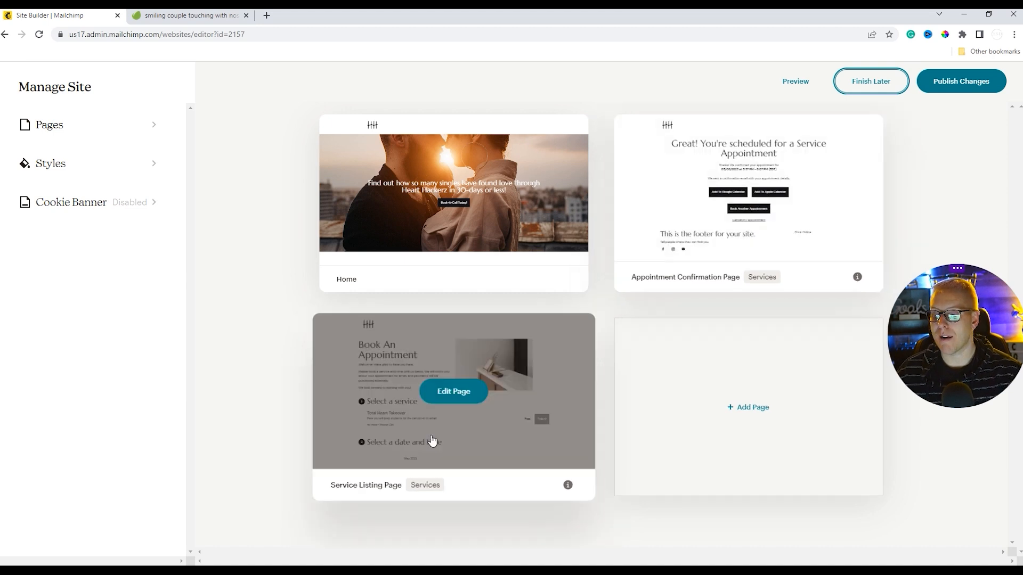
mouse_move(452, 168)
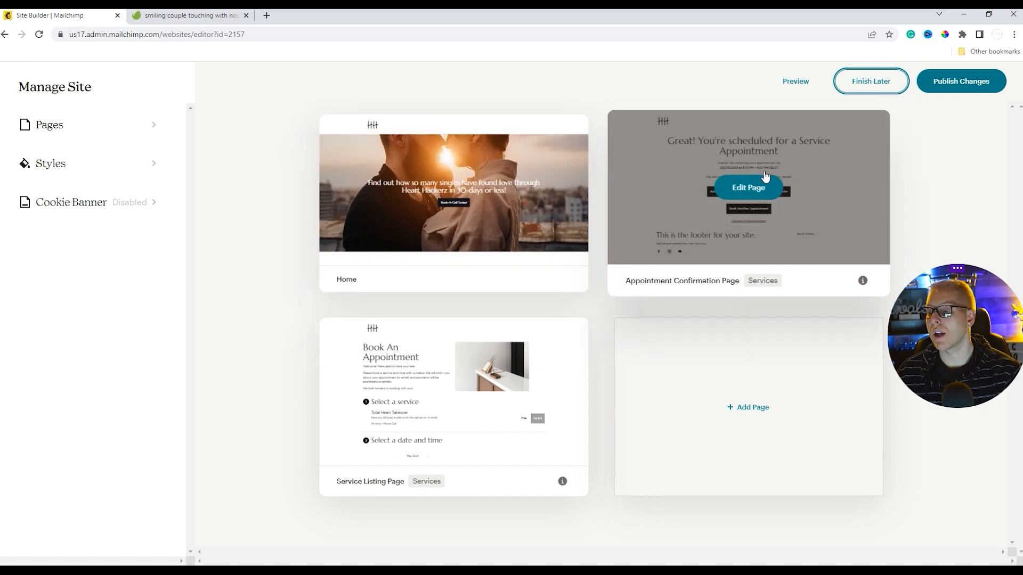
Examine the Appointment Confirmation Page from its heading to the footer and return to the page overview.
left_click(745, 190)
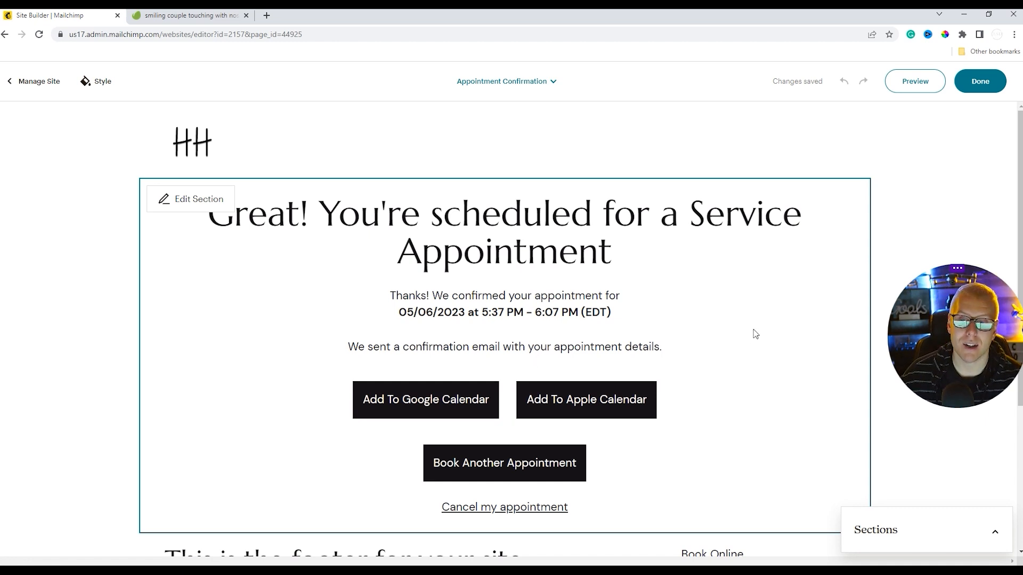
scroll(756, 334, "down", 4)
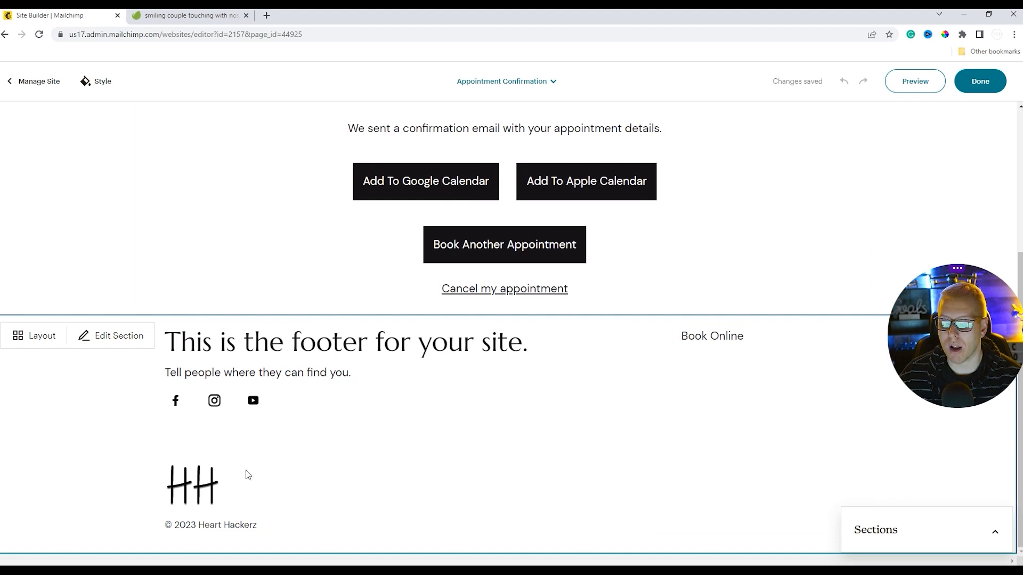
scroll(629, 373, "up", 4)
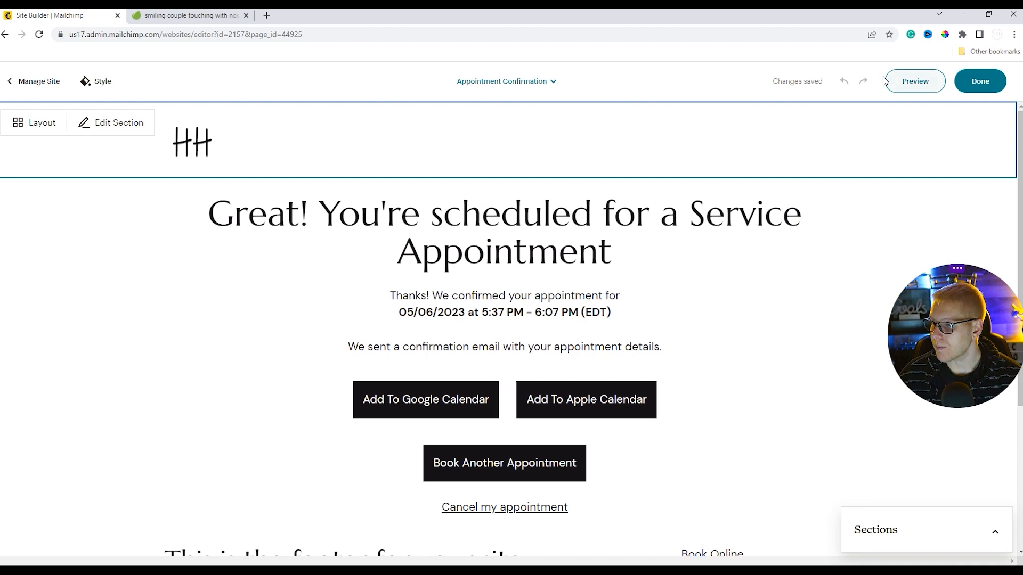
left_click(979, 81)
mouse_move(787, 181)
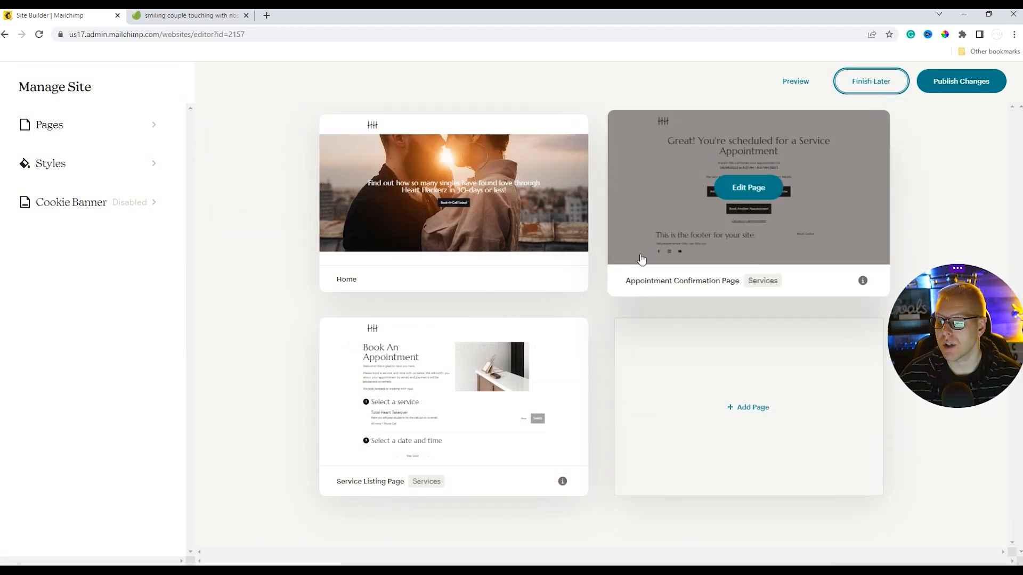
Examine the Service Listing Page's welcome text, image, service selection, booking calendar and footer, and return to the page overview.
left_click(439, 393)
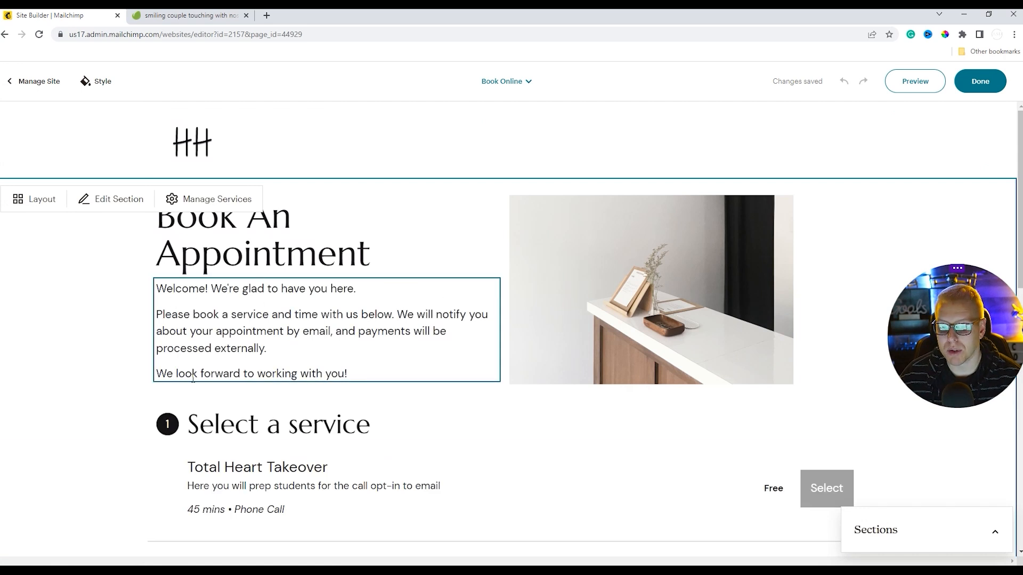
scroll(503, 326, "down", 12)
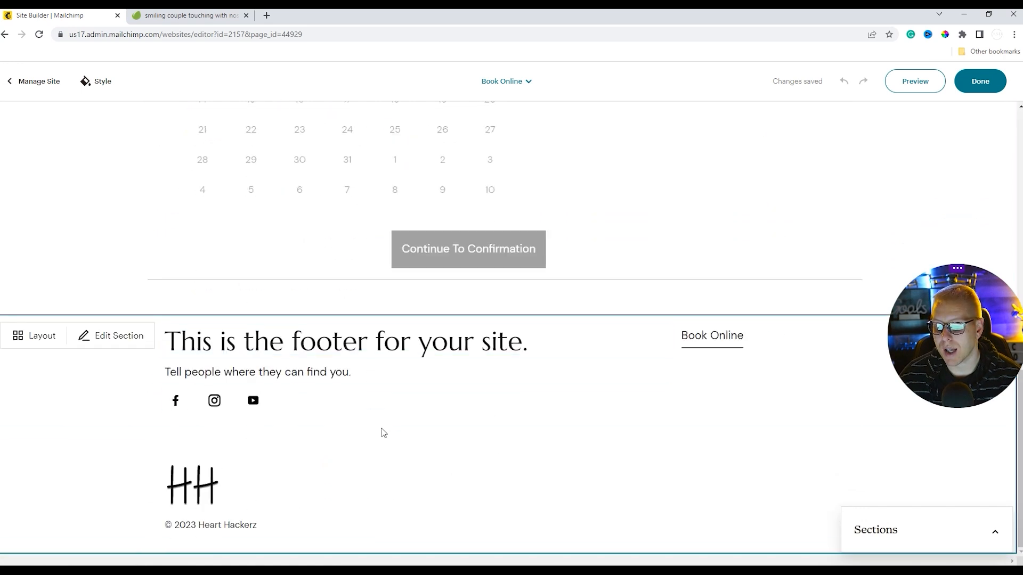
scroll(443, 400, "up", 12)
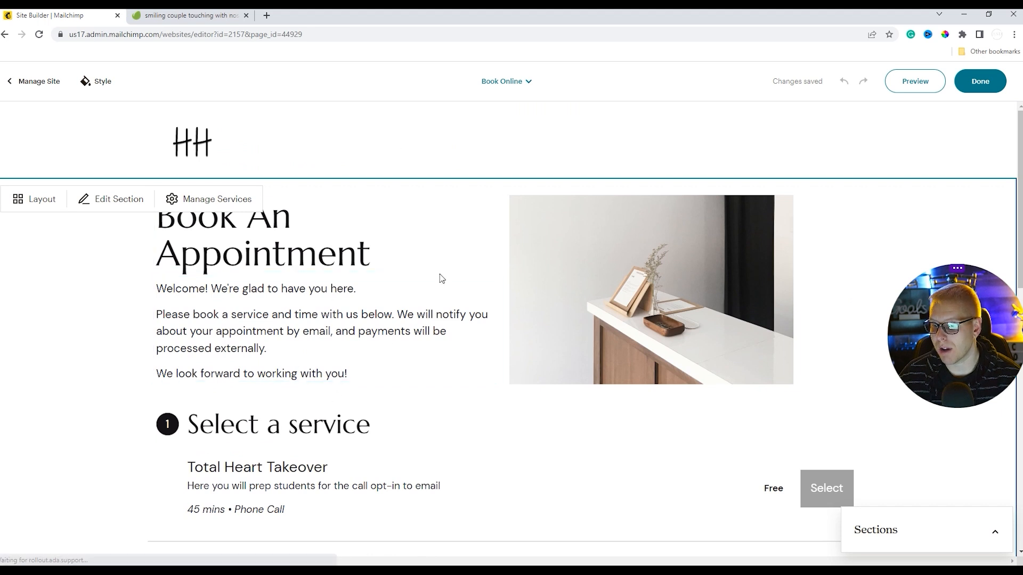
left_click(727, 281)
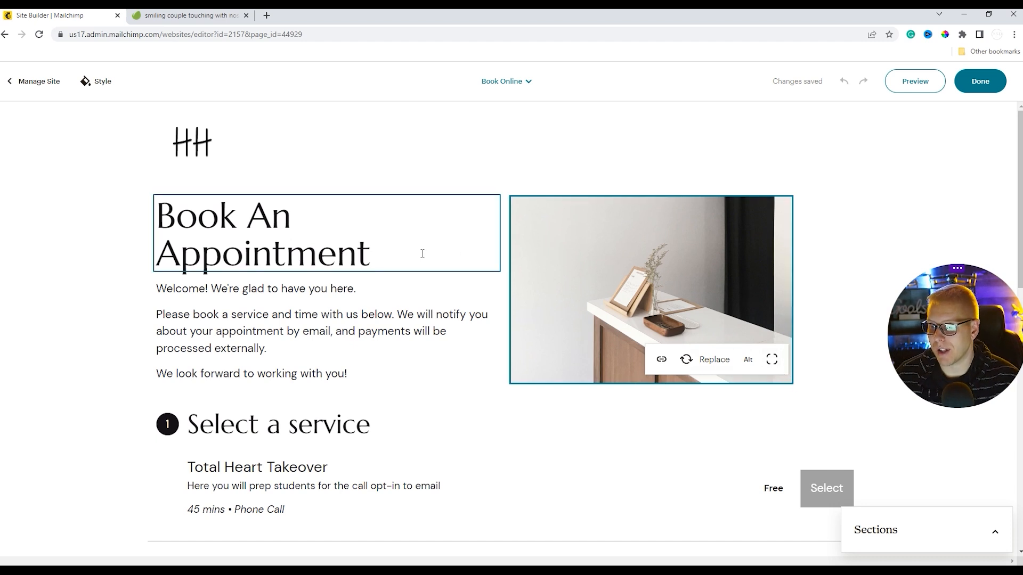
scroll(403, 245, "down", 10)
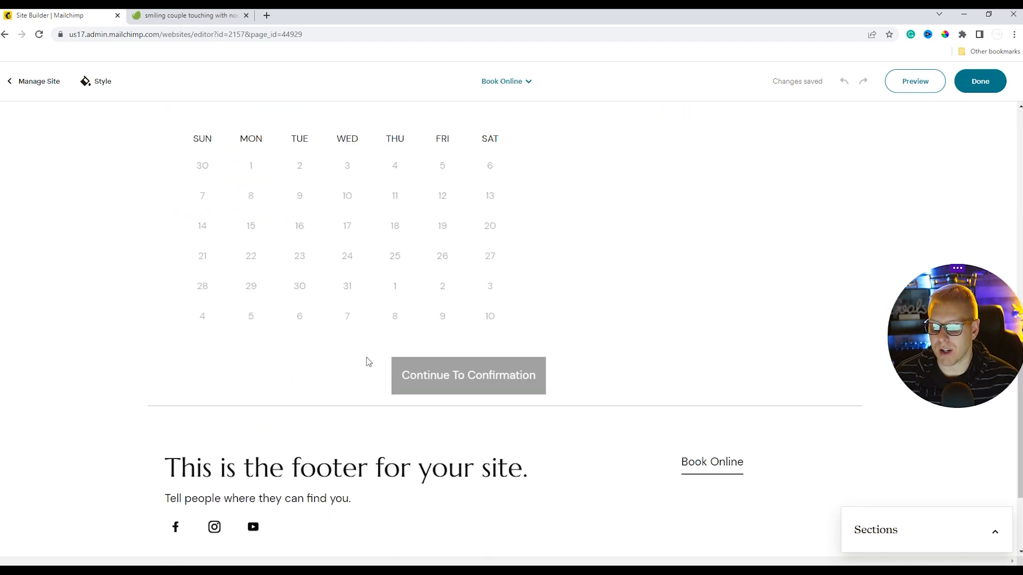
scroll(532, 358, "down", 3)
scroll(607, 305, "up", 12)
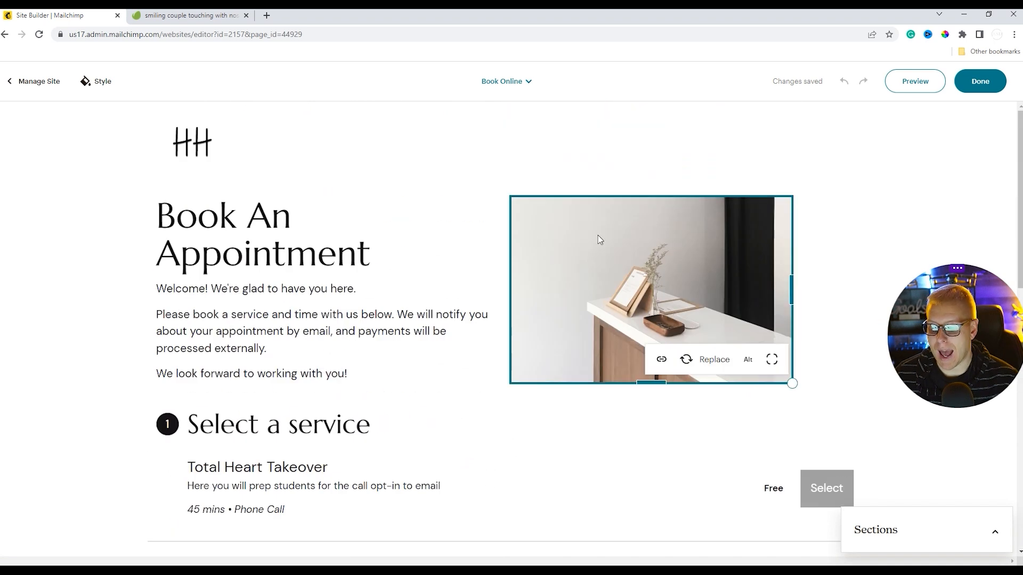
scroll(264, 302, "down", 5)
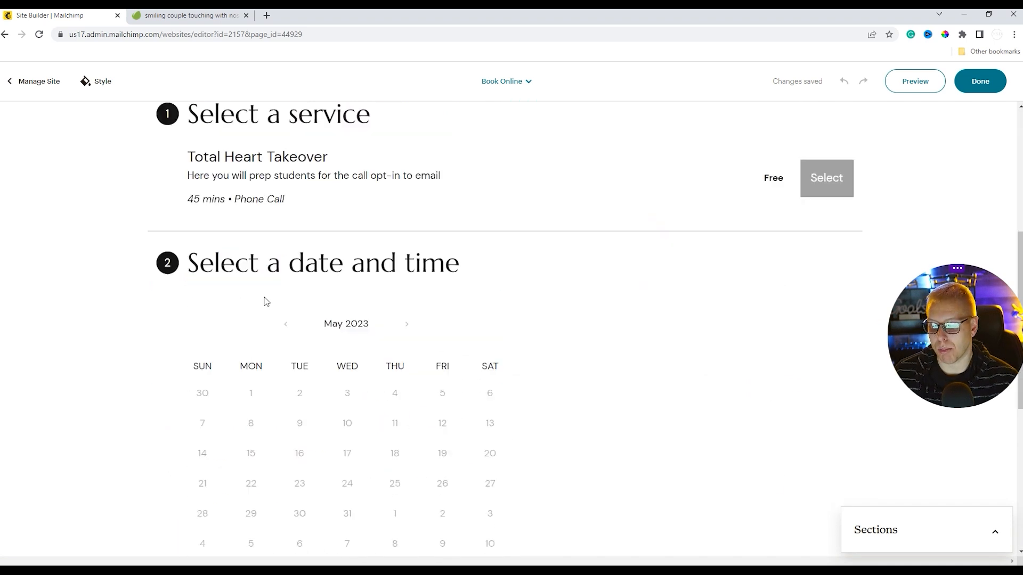
scroll(320, 362, "up", 4)
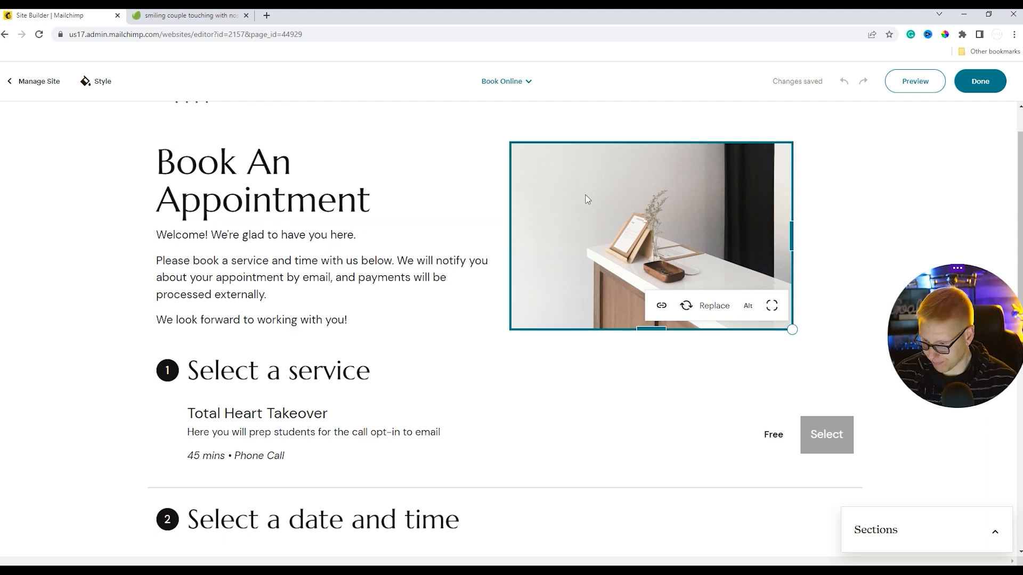
scroll(589, 384, "down", 10)
scroll(341, 217, "up", 3)
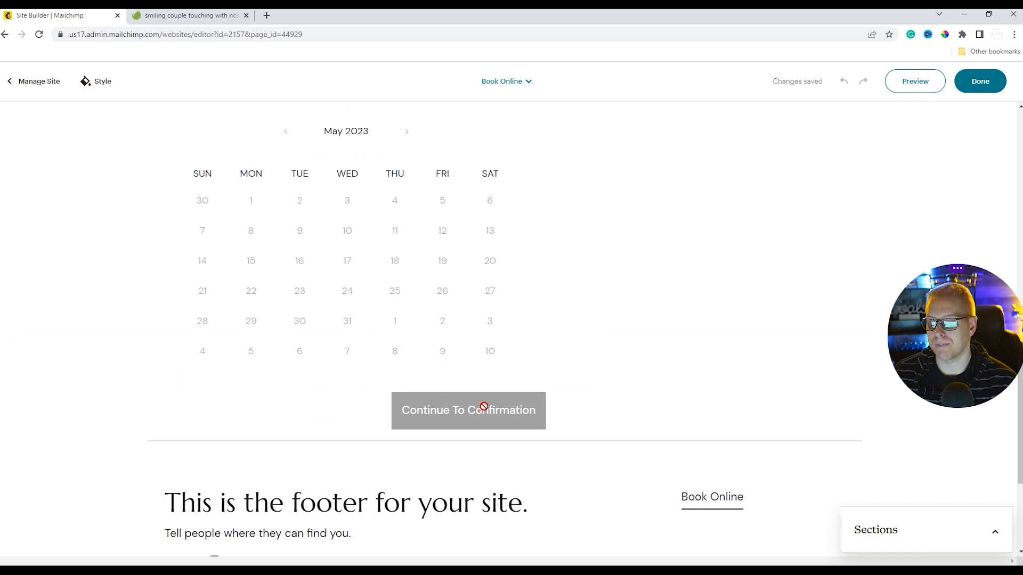
scroll(612, 430, "down", 4)
scroll(521, 465, "up", 15)
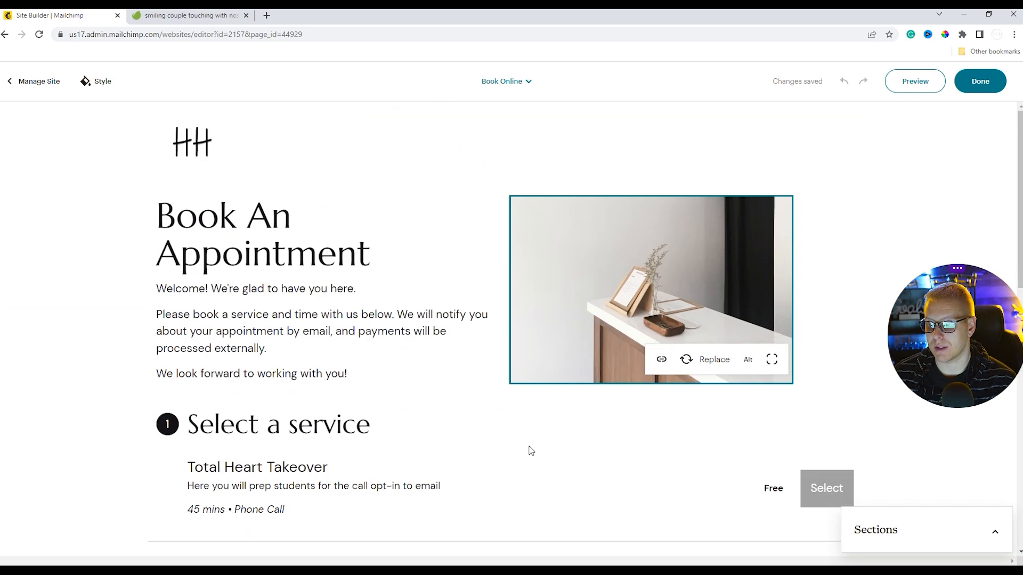
left_click(978, 81)
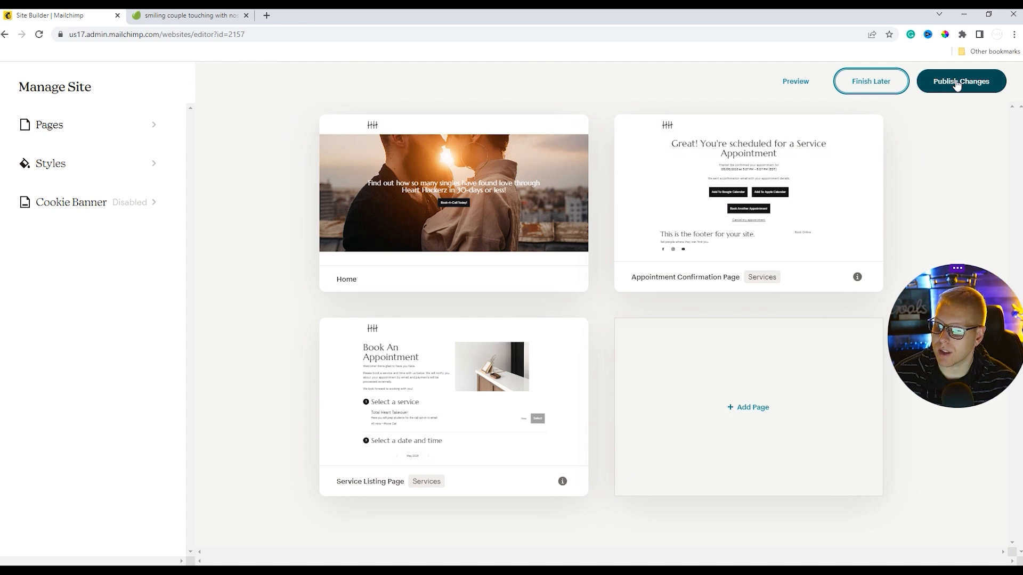
mouse_move(788, 205)
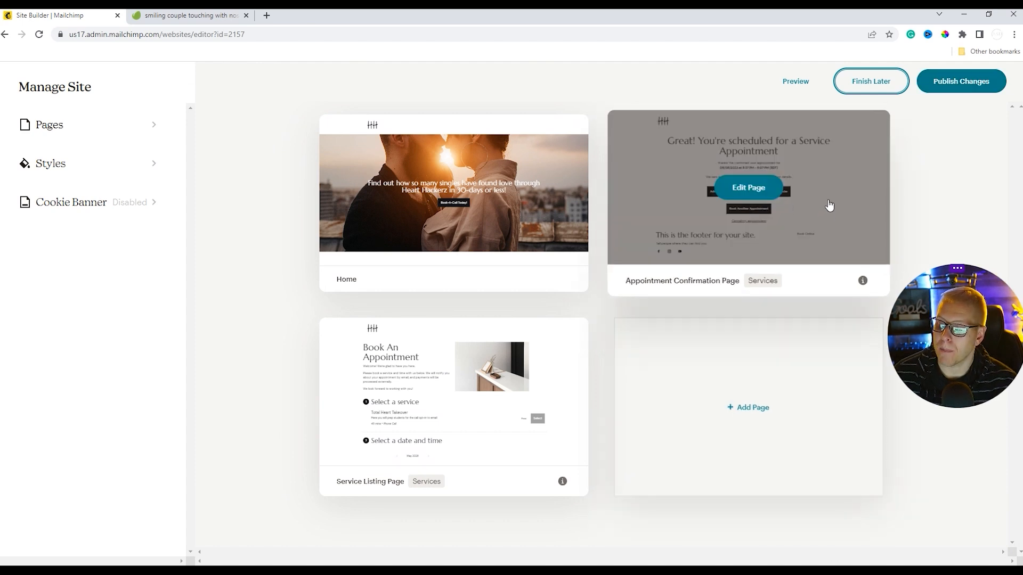
Add a new General page using the layout with the plain heading above a large image, and open it for editing.
mouse_move(552, 359)
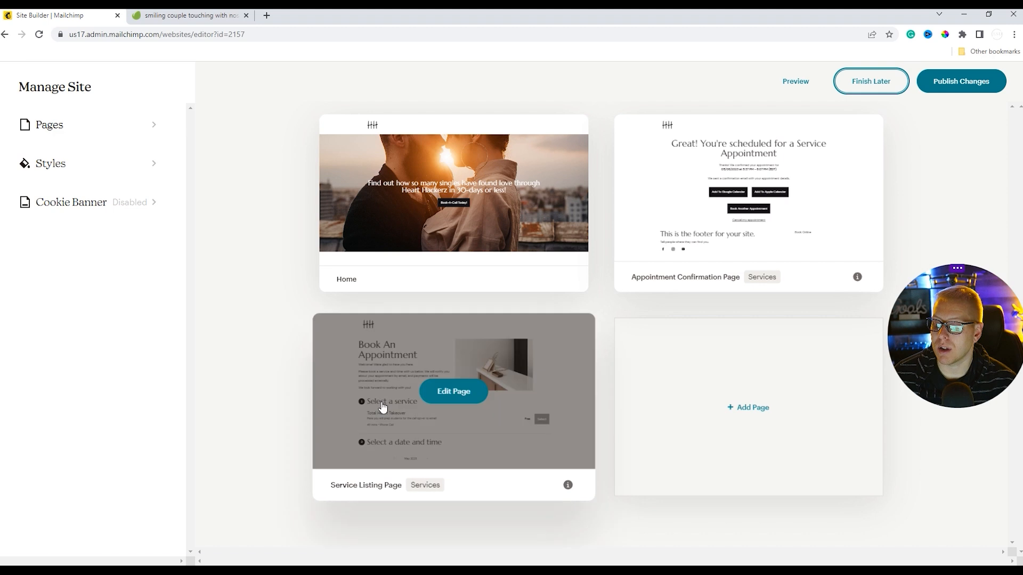
mouse_move(395, 113)
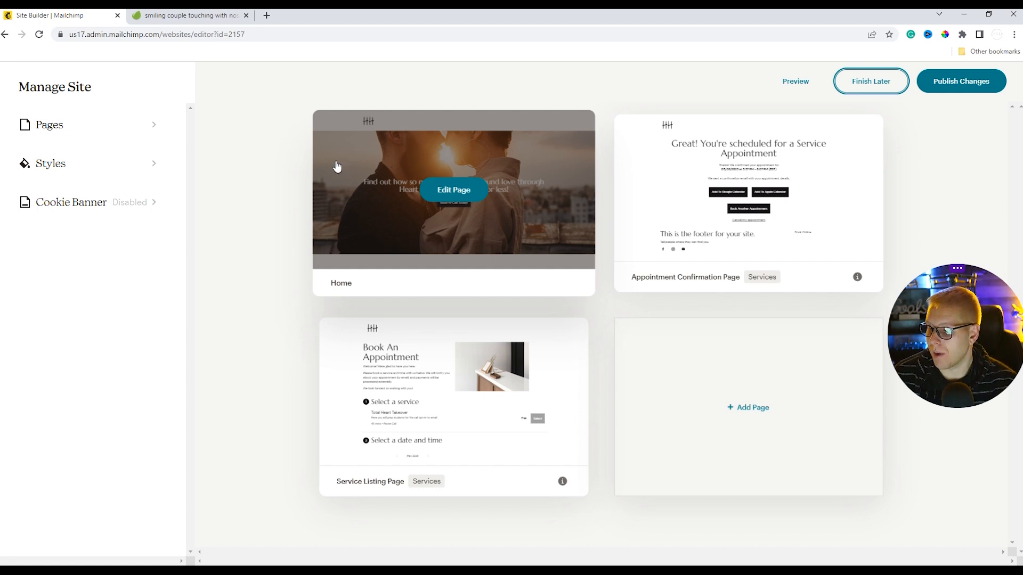
left_click(724, 421)
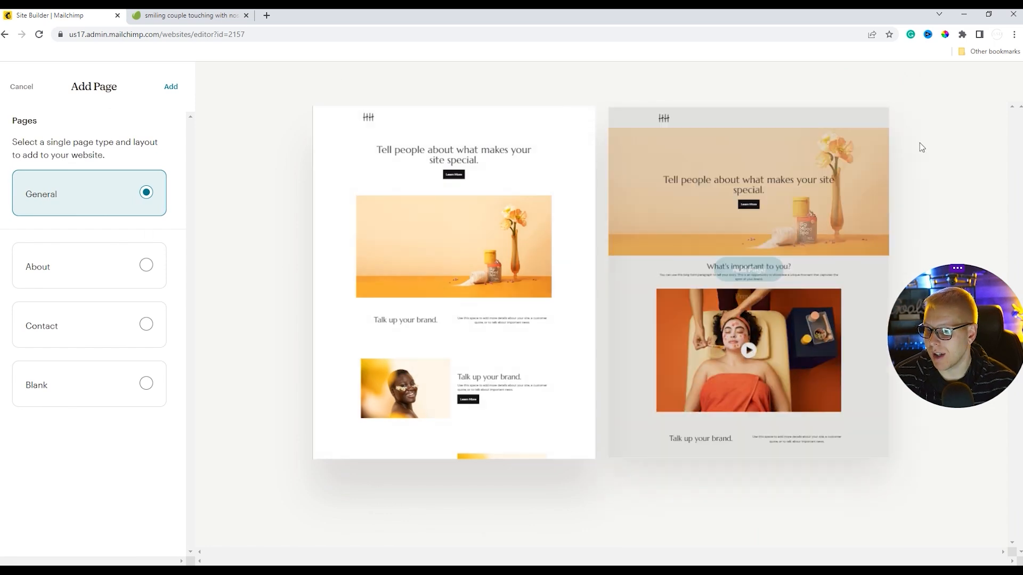
left_click(449, 269)
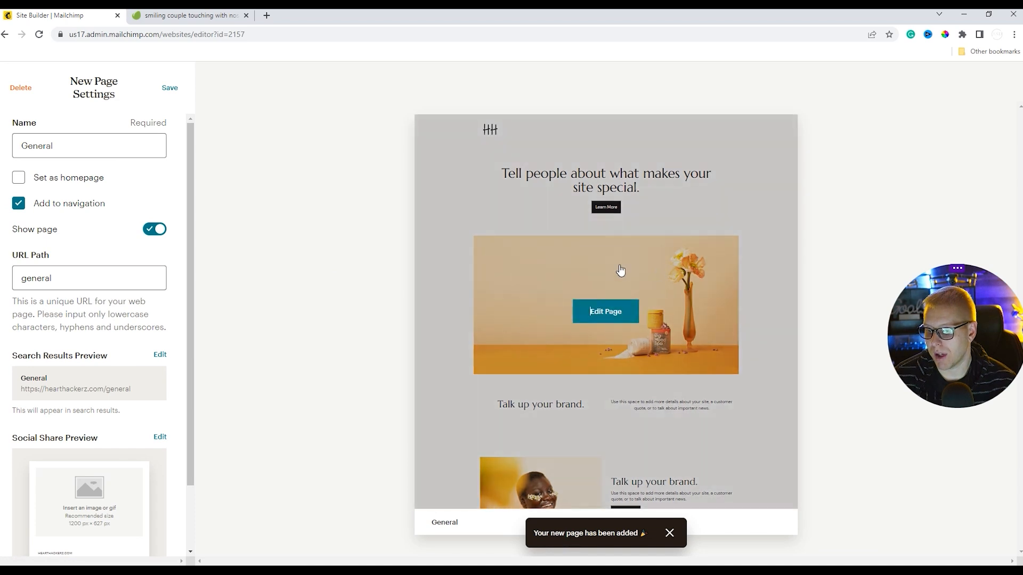
left_click(605, 318)
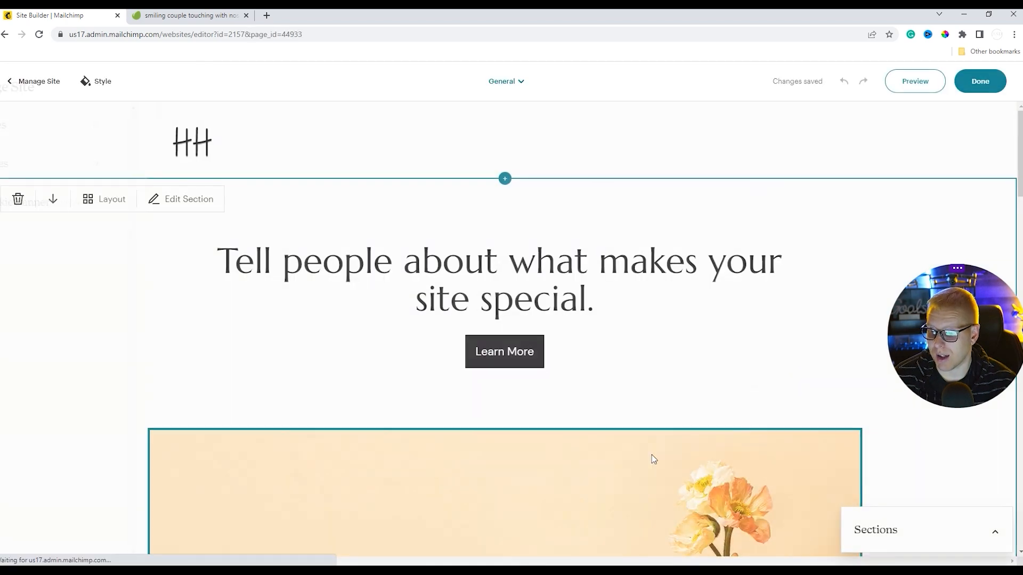
Replace the placeholder text of the new page's main heading with "FREE".
left_click(584, 299)
left_click_drag(634, 295, 155, 249)
key("BackSpace")
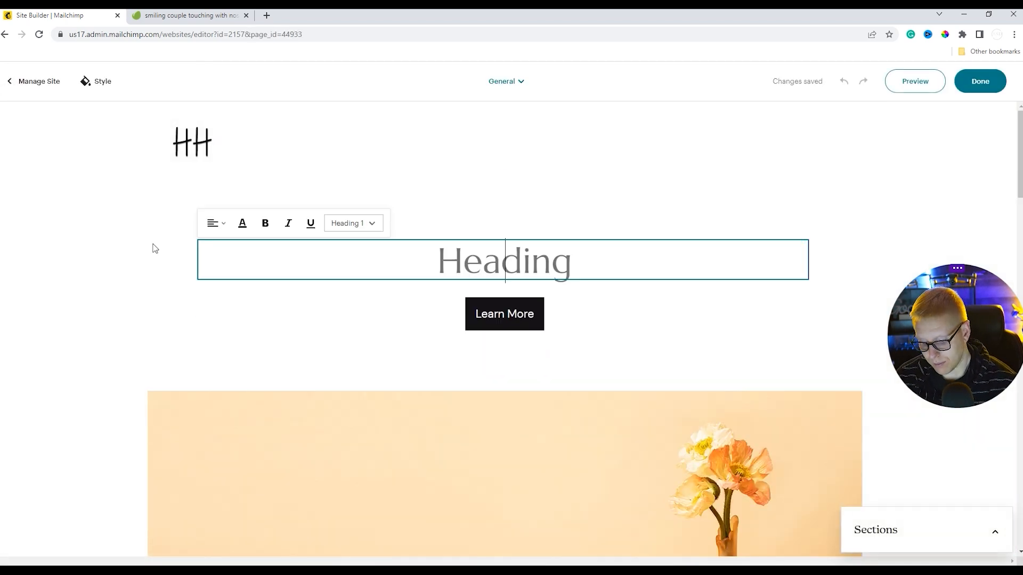
type("Free")
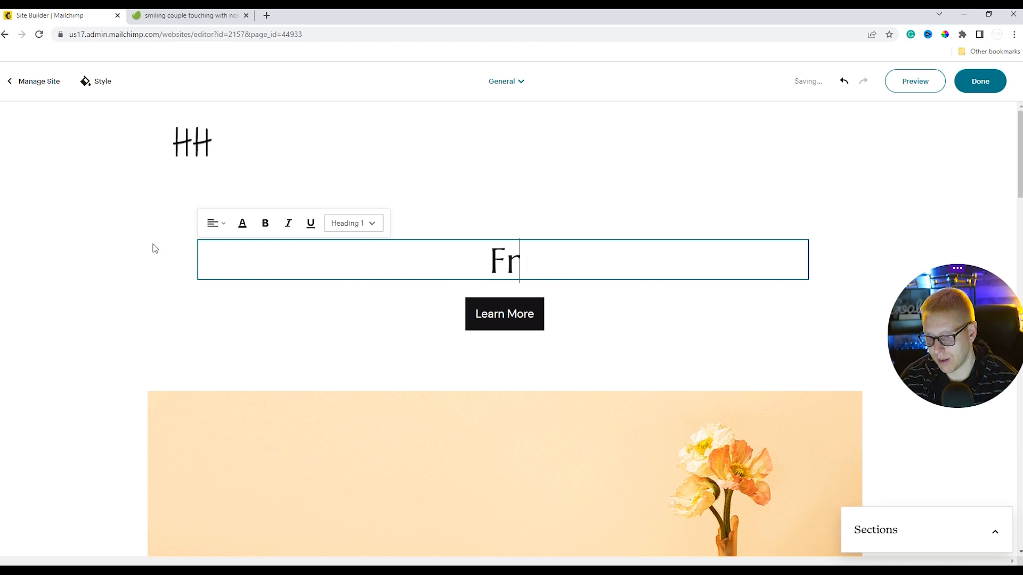
key("BackSpace")
key("BackSpace")
key("BackSpace")
type("REE ")
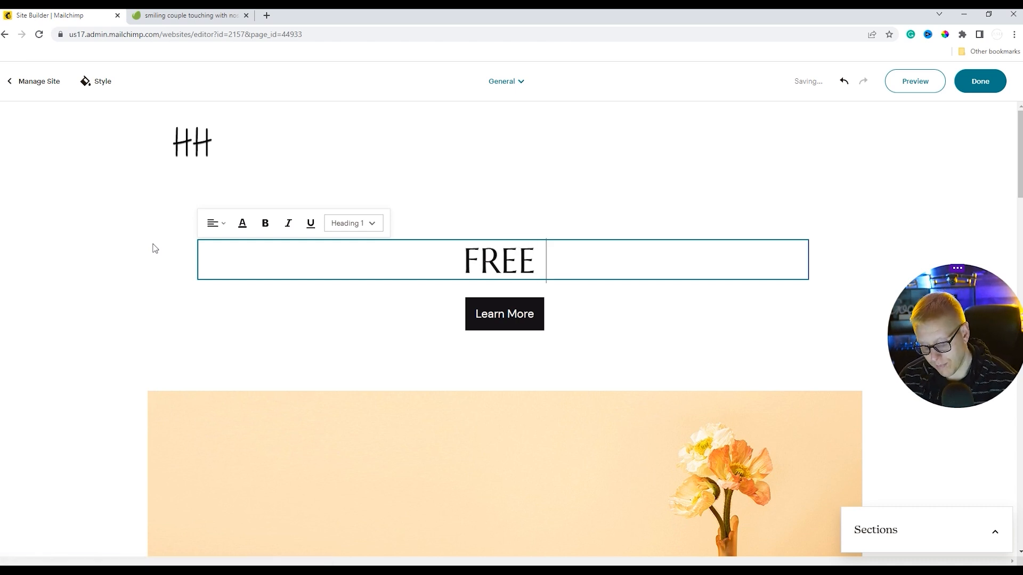
type("XYZ Stra")
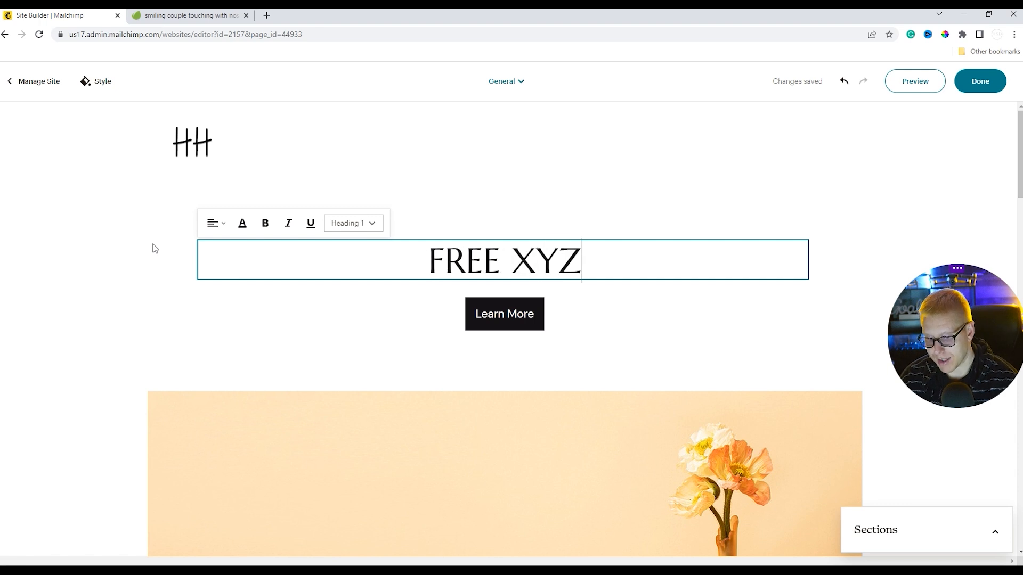
key("BackSpace")
key("BackSpace")
key("BackSpace")
key("BackSpace")
key("BackSpace")
key("BackSpace")
key("BackSpace")
key("BackSpace")
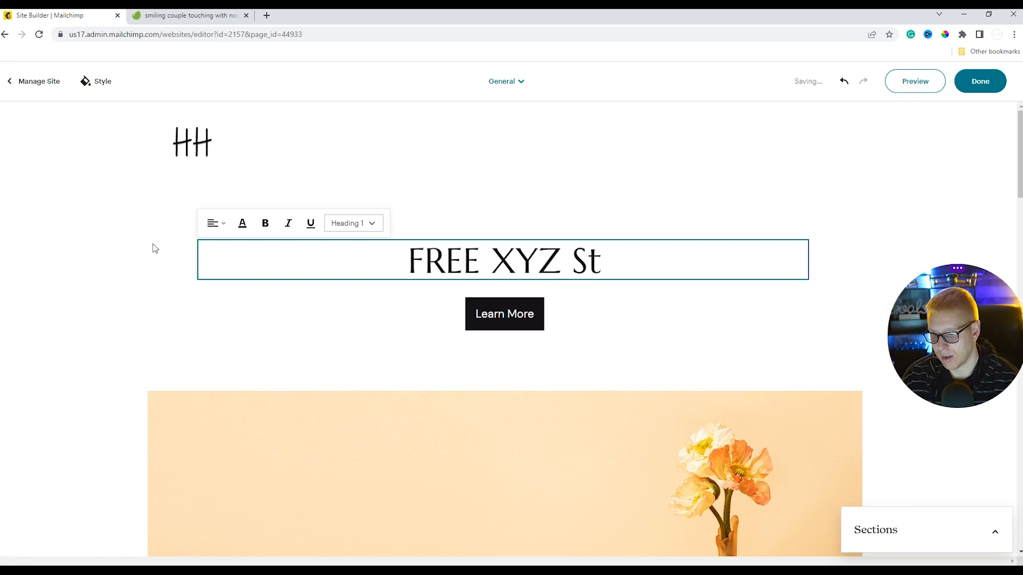
Continue the heading with "Love Hackerz Guide to being passionately satisfied in 30 days or less finding true love.".
type("Love Hacker")
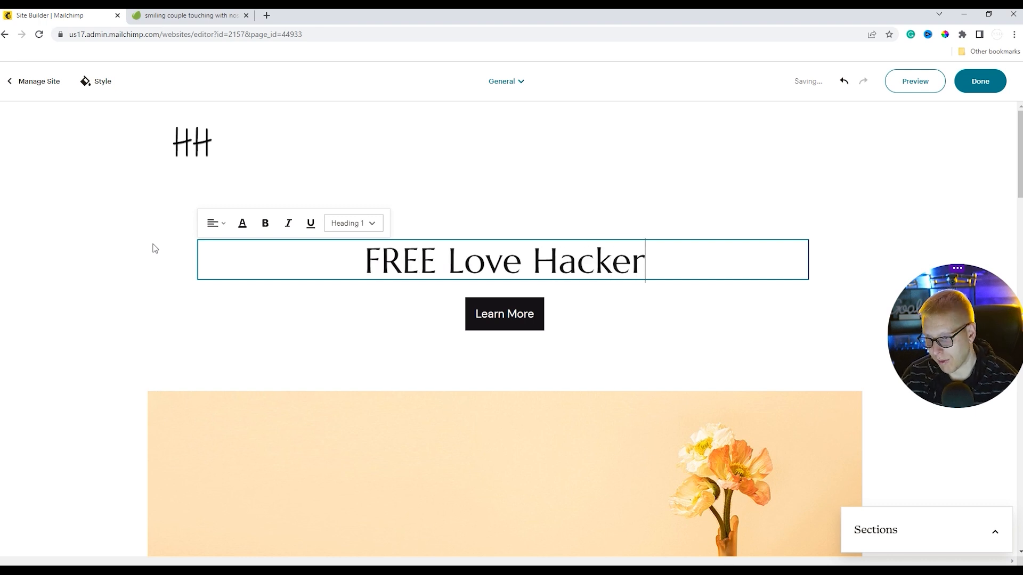
type("z Guid")
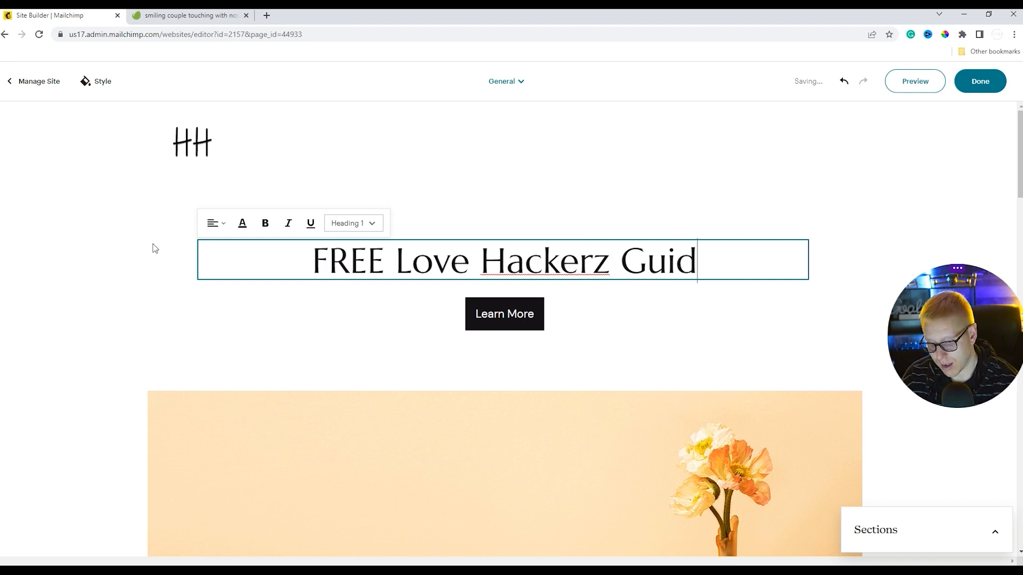
type("e to b")
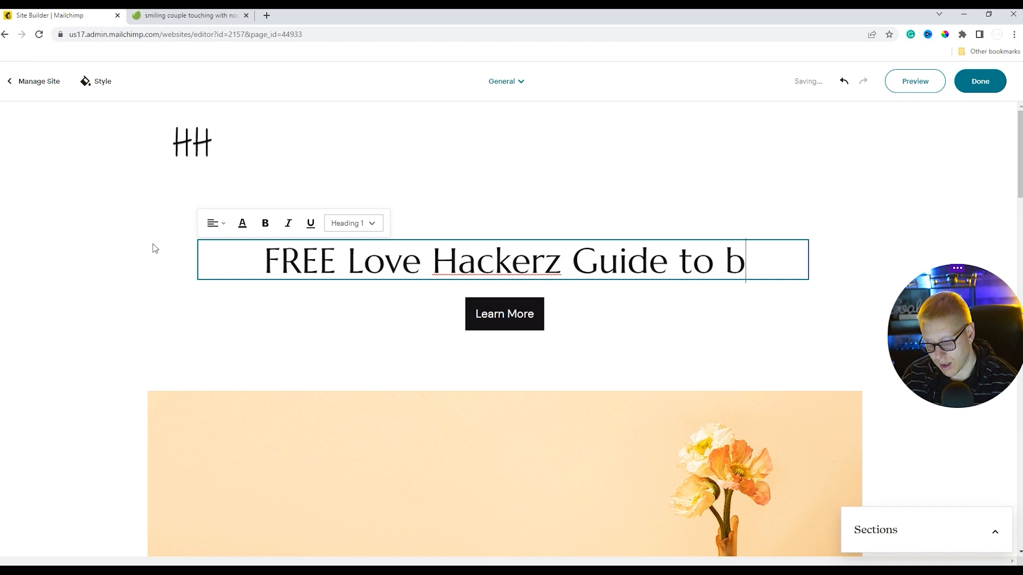
type("eing passionately satisfied in 30 days or lwss")
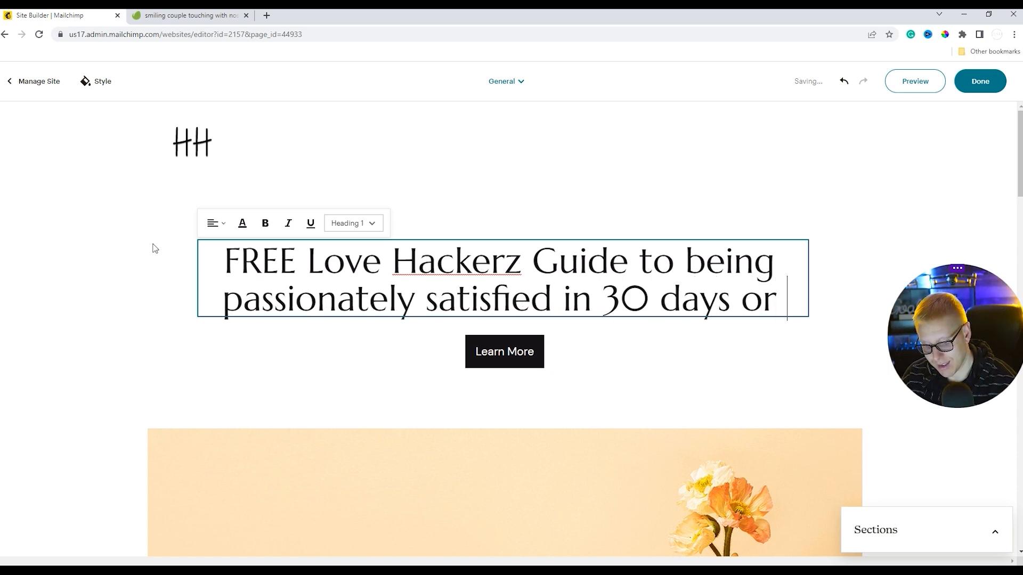
key("BackSpace")
key("BackSpace")
key("BackSpace")
type("ess findi")
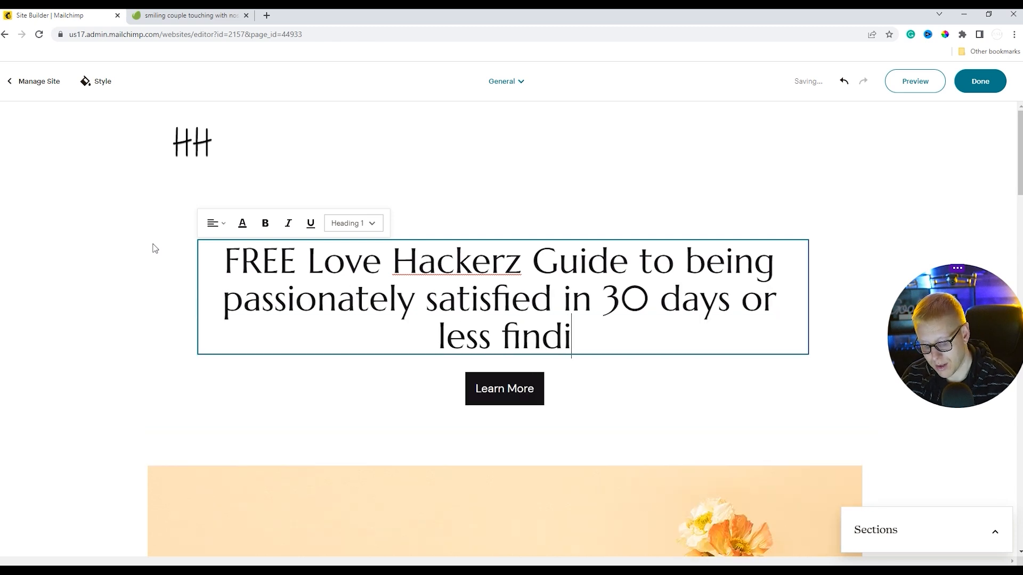
type("ng true l")
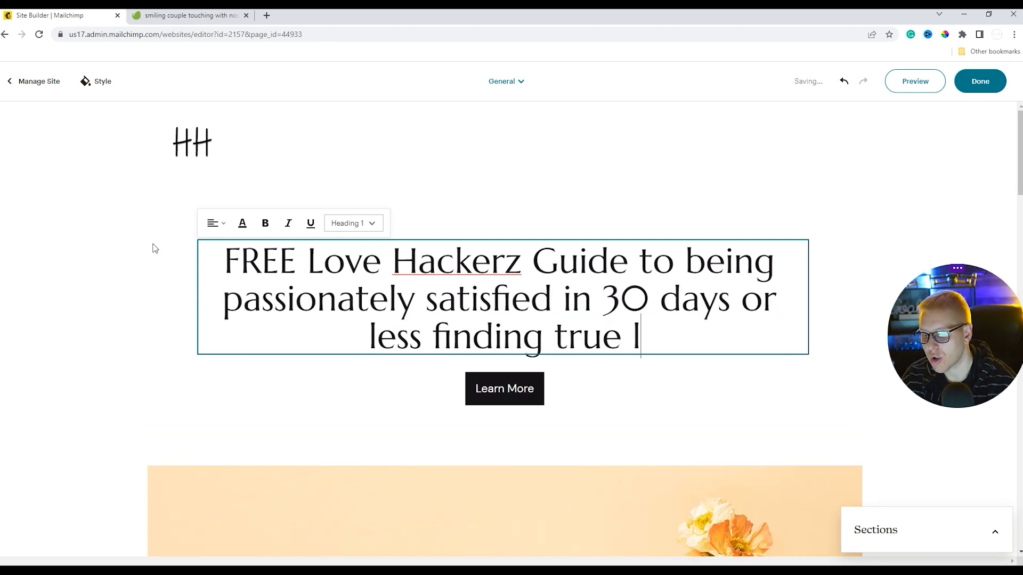
type("ove.")
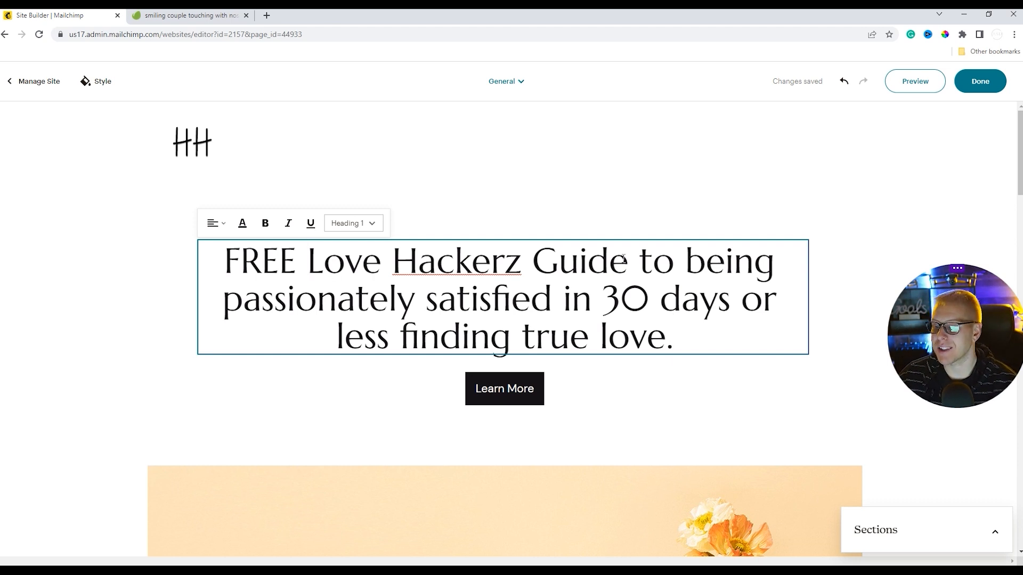
left_click(646, 269)
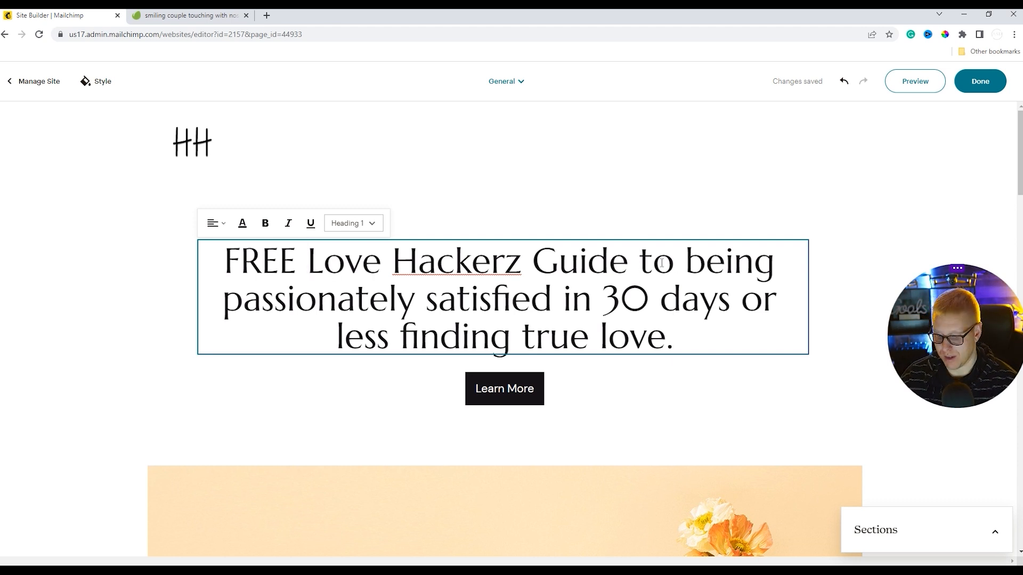
key("Return")
key("BackSpace")
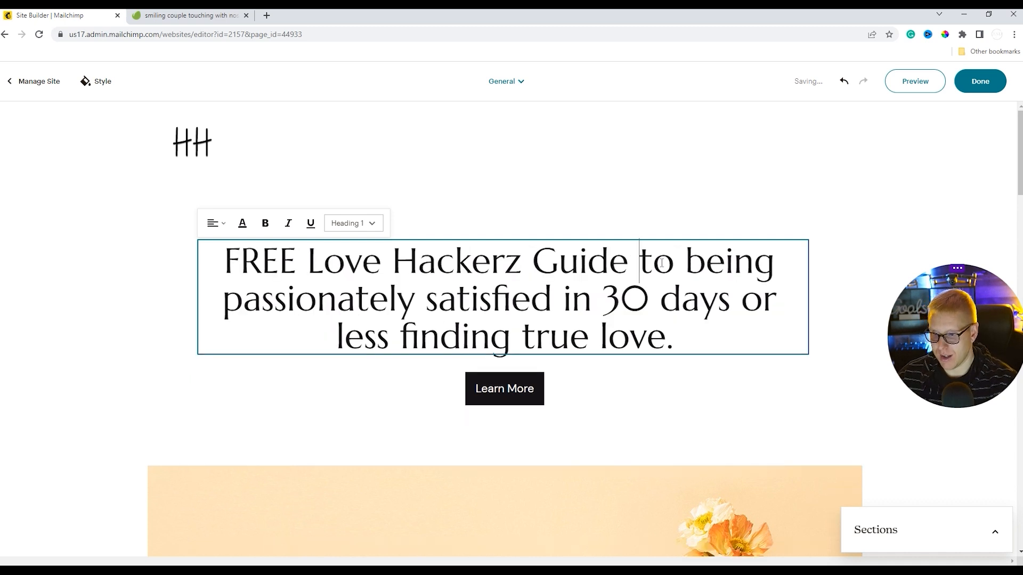
Capitalize the words "Passionately" and "Satisfied" in the main heading.
left_click(242, 308)
key("BackSpace")
type("P")
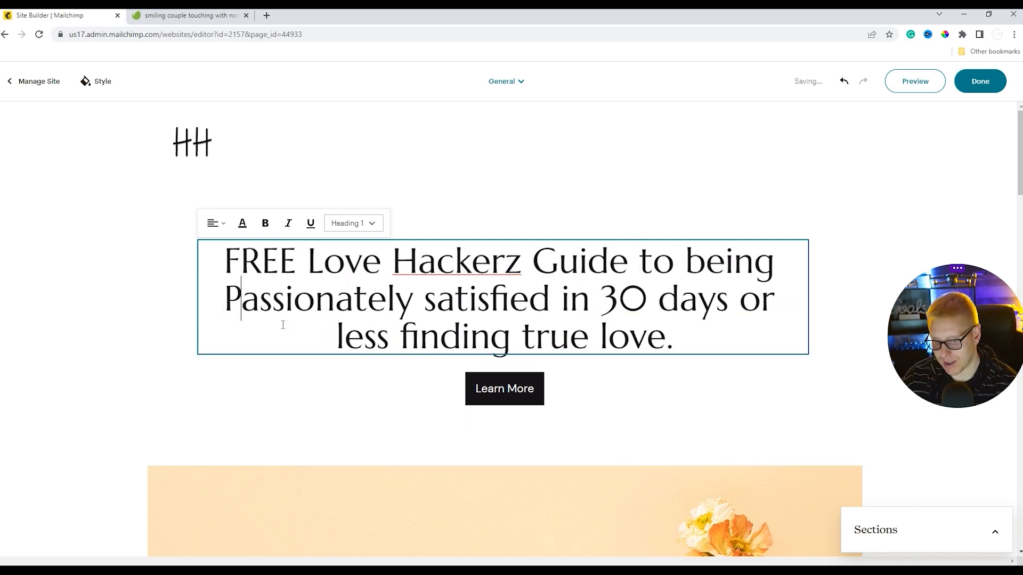
left_click(437, 305)
key("BackSpace")
type("S")
Add a comma after "less" and capitalize "True Love" in the main heading.
left_click(573, 301)
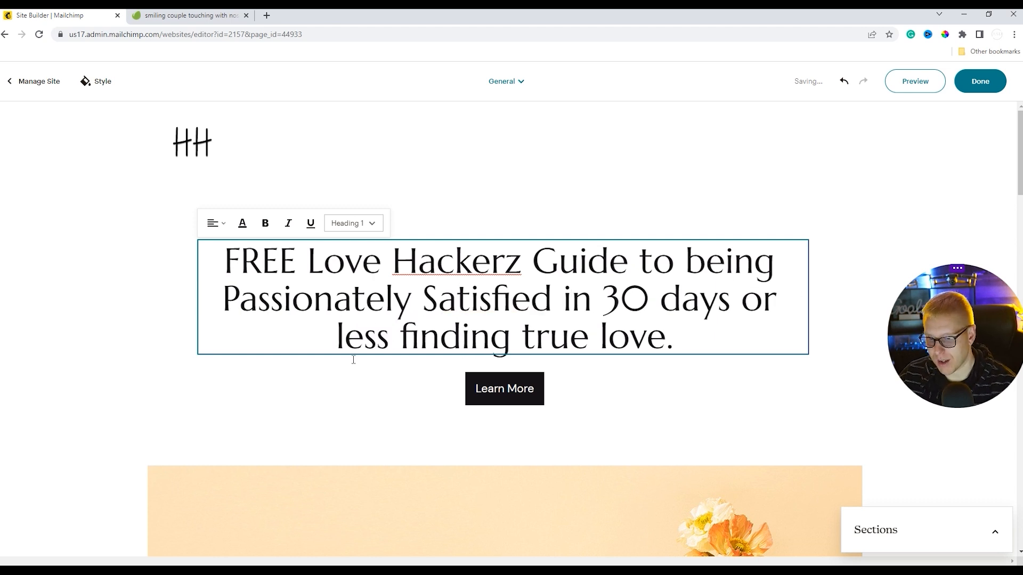
type(",")
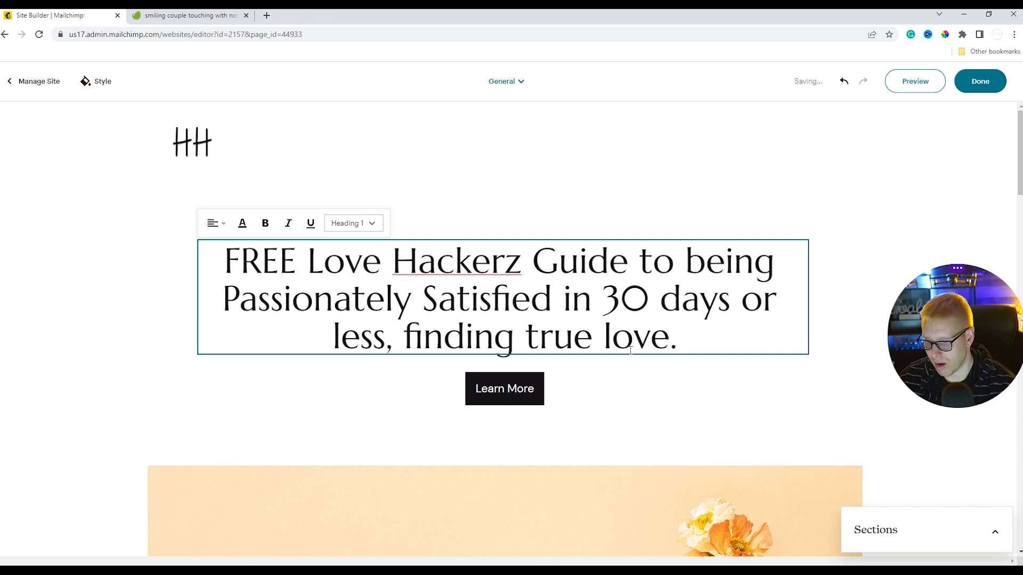
left_click(542, 341)
key("BackSpace")
type("T")
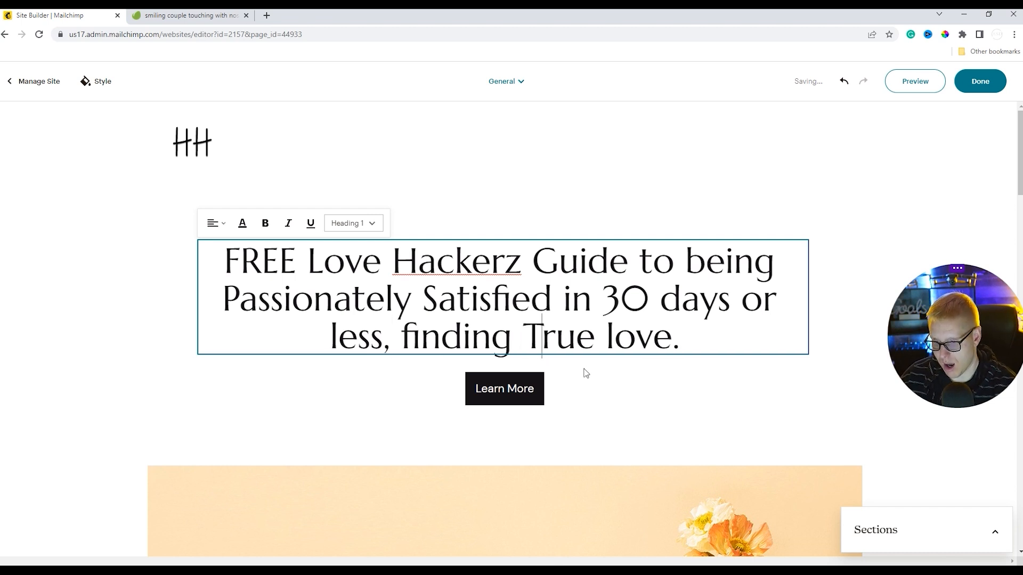
key("BackSpace")
type("L")
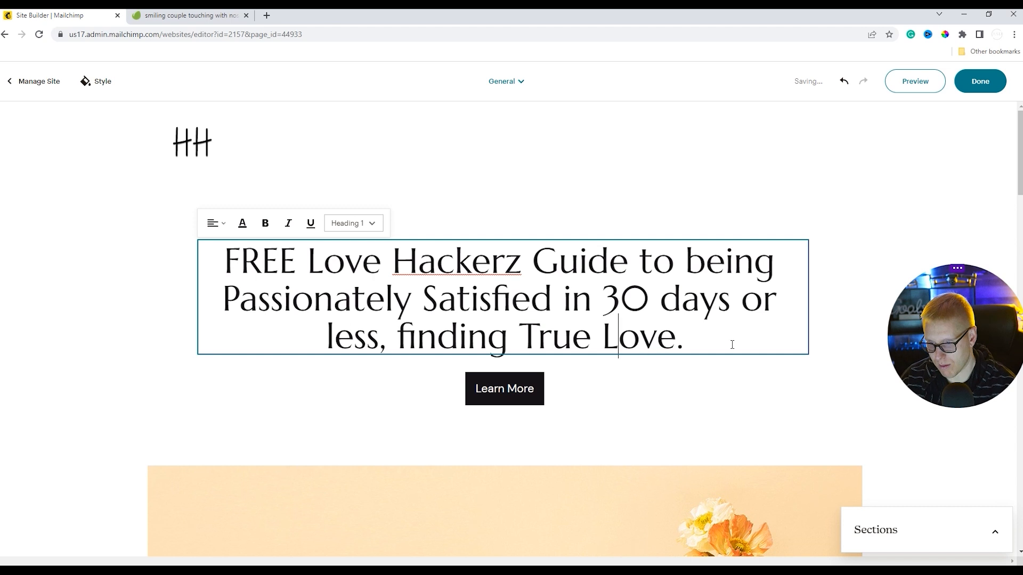
Delete the Learn More button below the main heading.
right_click(515, 390)
left_click(702, 424)
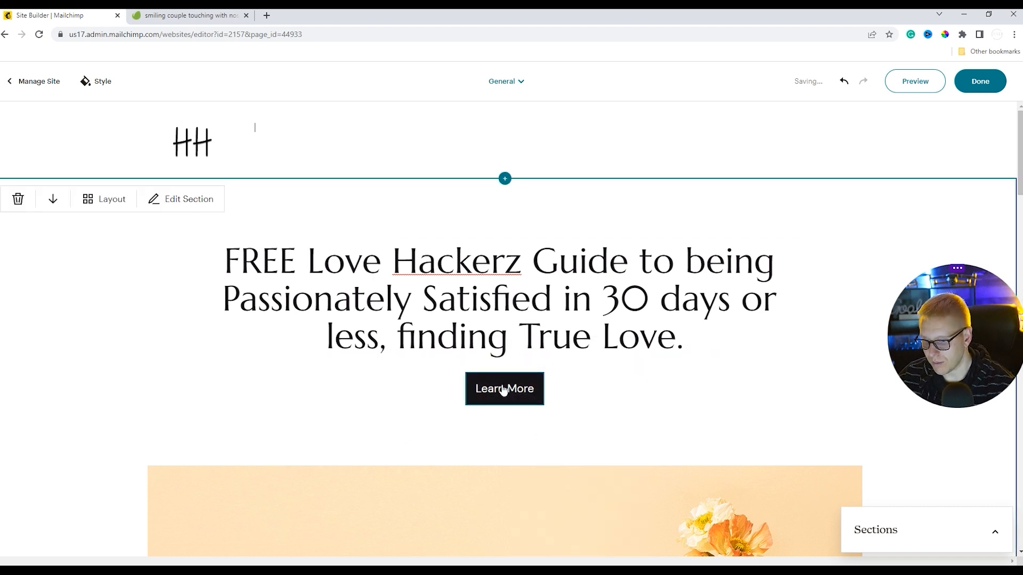
right_click(524, 396)
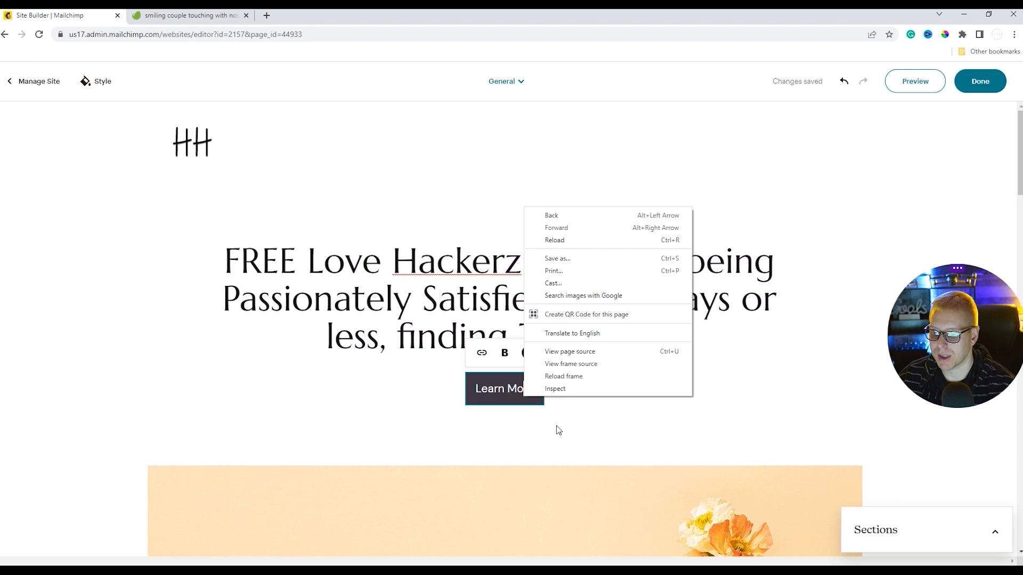
left_click(620, 430)
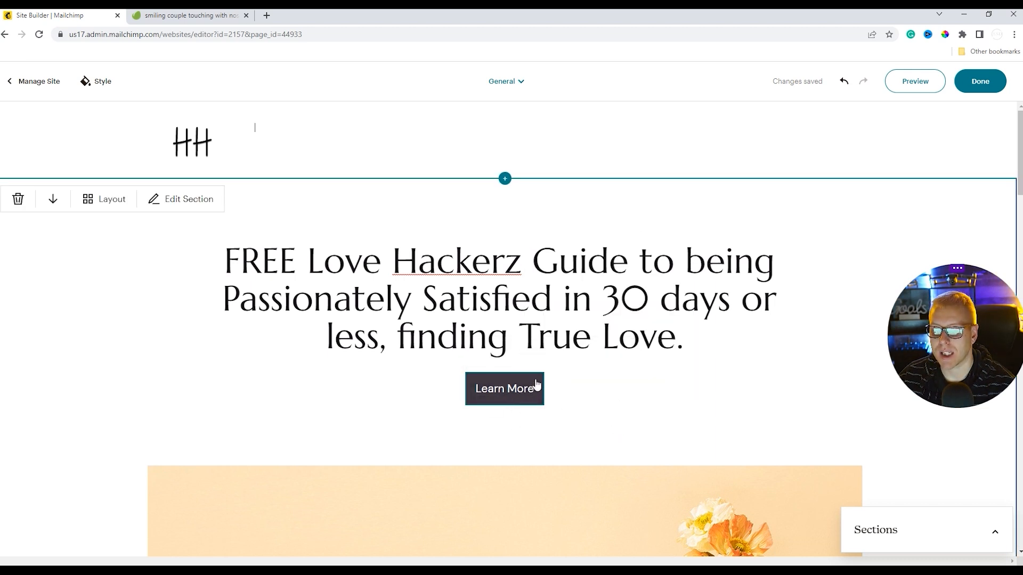
left_click(537, 384)
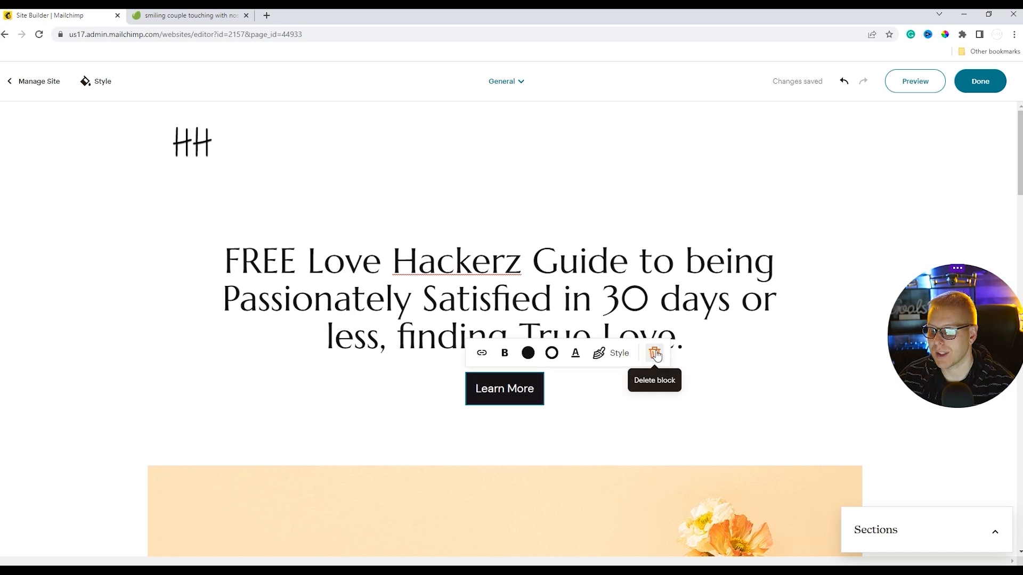
left_click(654, 354)
Examine the large image and the brand text sections below the heading, and return to the start of the page.
scroll(417, 412, "down", 5)
right_click(549, 390)
left_click(776, 416)
right_click(775, 416)
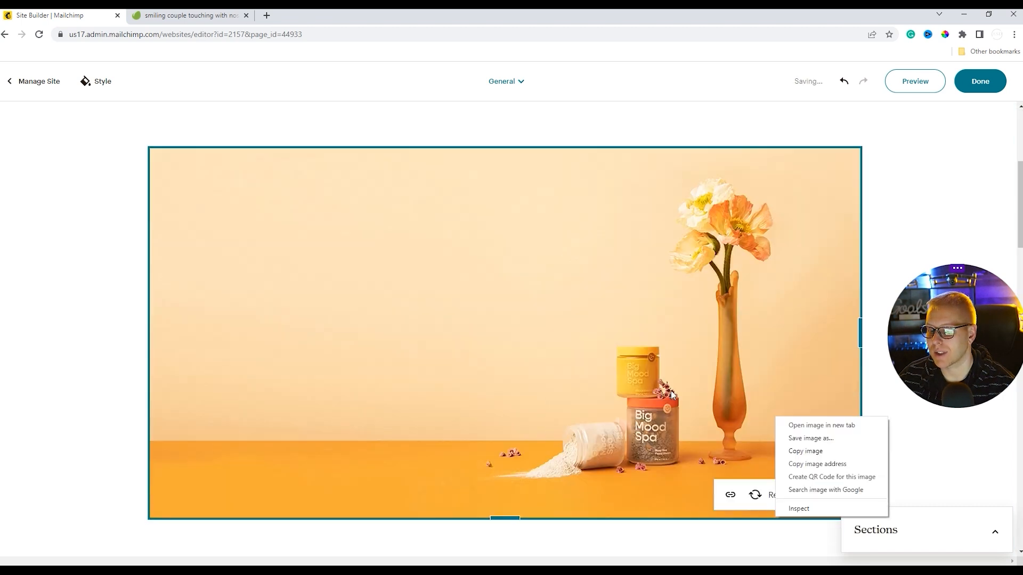
left_click(701, 405)
scroll(463, 400, "down", 6)
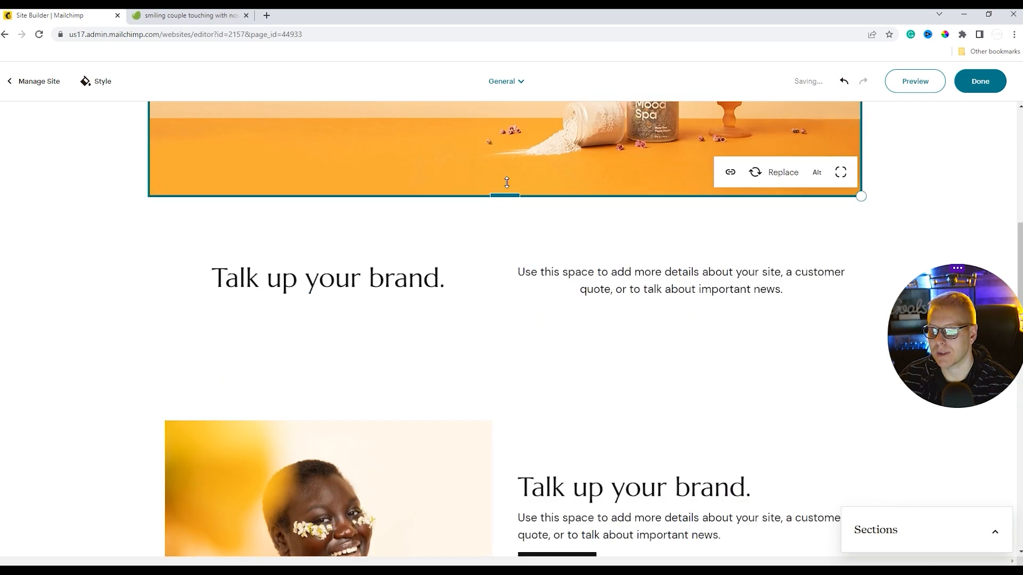
scroll(539, 244, "up", 5)
scroll(523, 269, "up", 6)
scroll(539, 297, "down", 2)
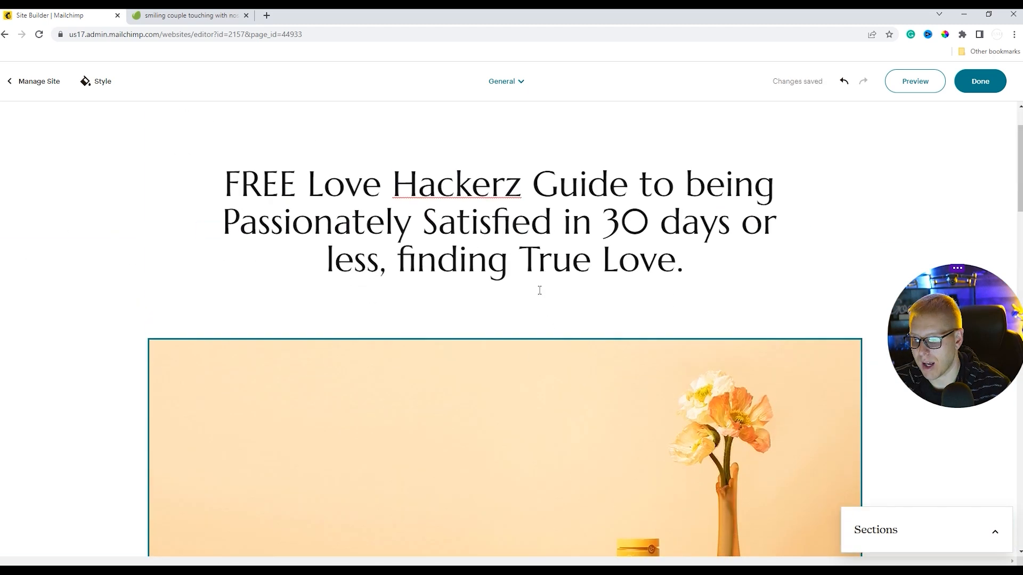
scroll(539, 297, "up", 2)
Add a Subscribe section above the main heading, using the layout with an image beside the signup form.
left_click(497, 178)
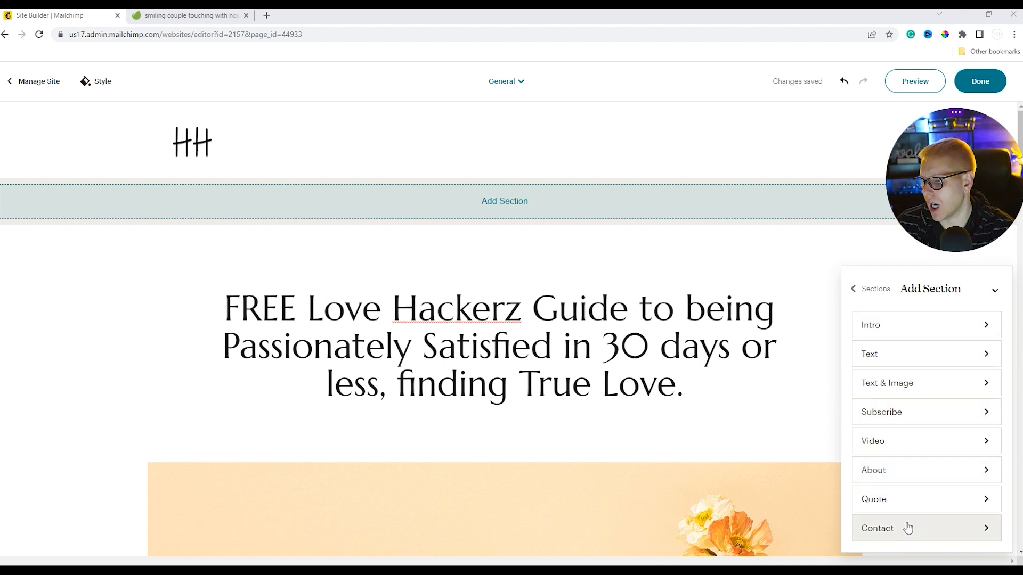
left_click(911, 414)
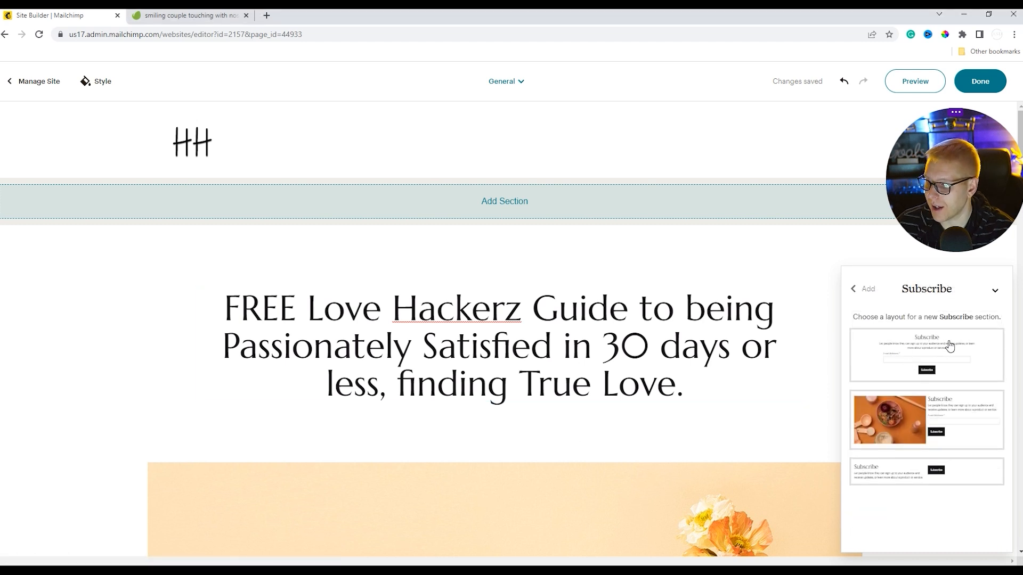
left_click(885, 442)
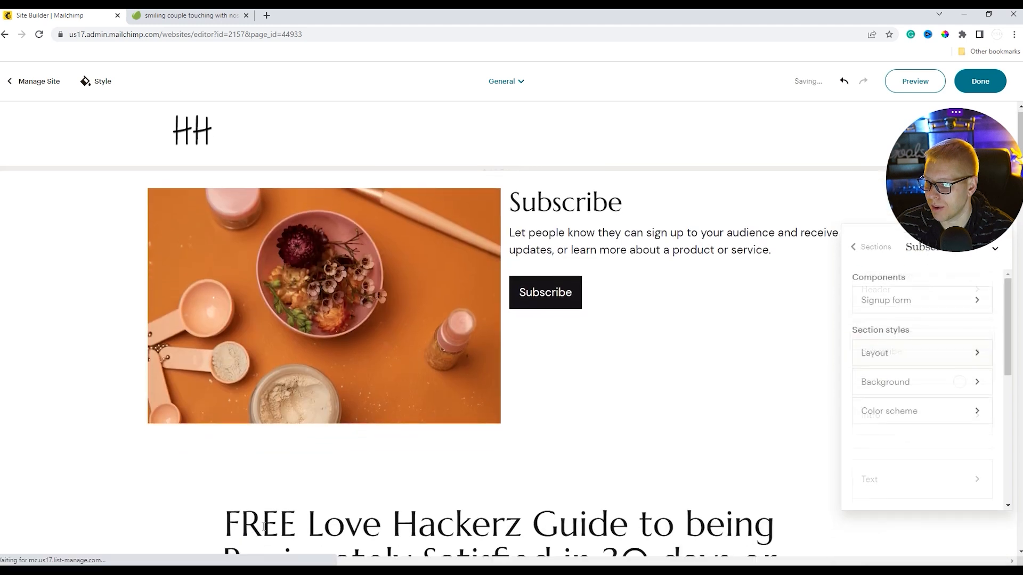
scroll(560, 426, "down", 1)
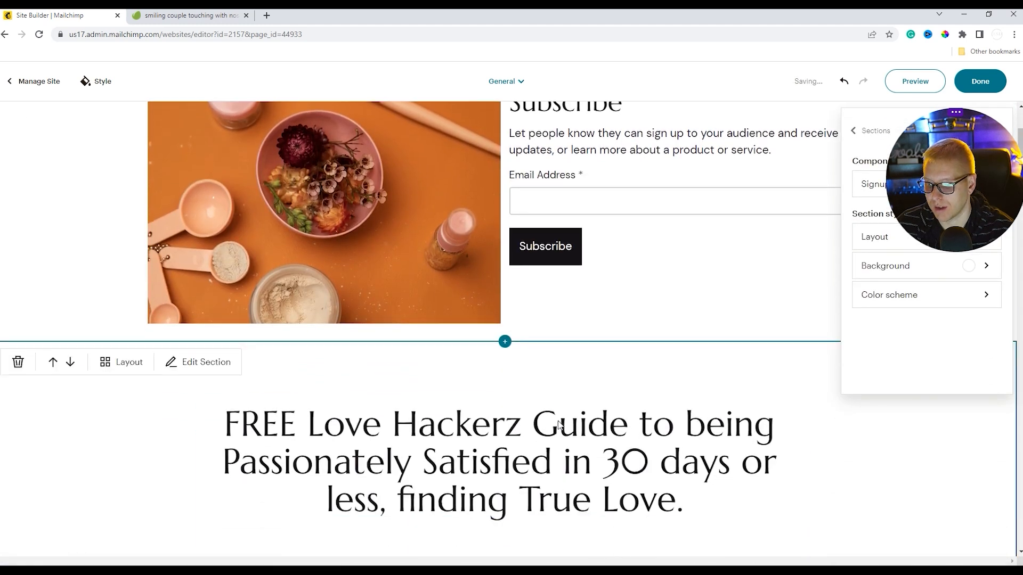
Replace the Subscribe heading in the signup section with a copy of the main heading about the FREE Love Hackerz Guide.
scroll(559, 426, "down", 1)
left_click_drag(700, 424, 75, 327)
key("ctrl+c")
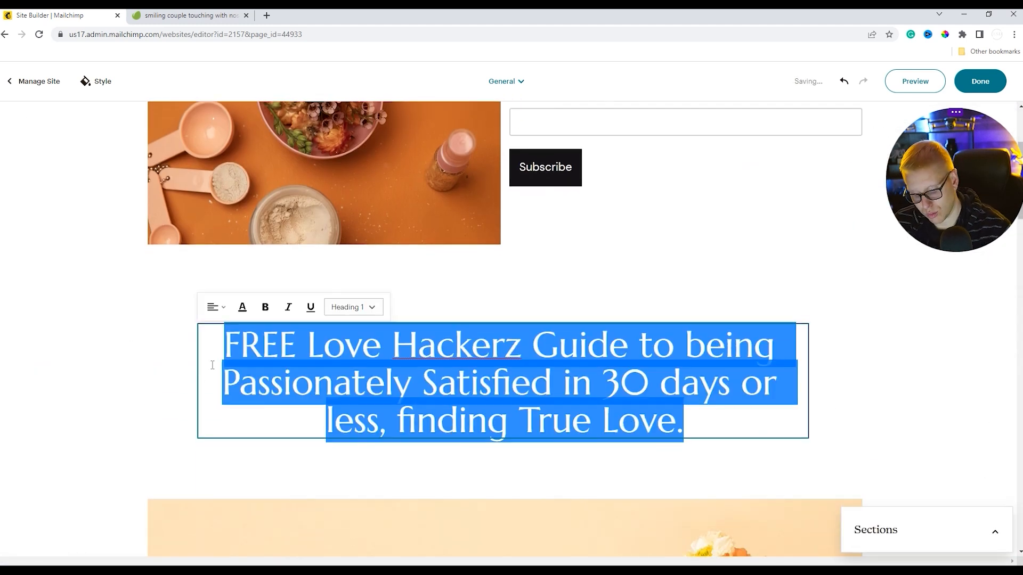
scroll(532, 319, "up", 3)
left_click(660, 208)
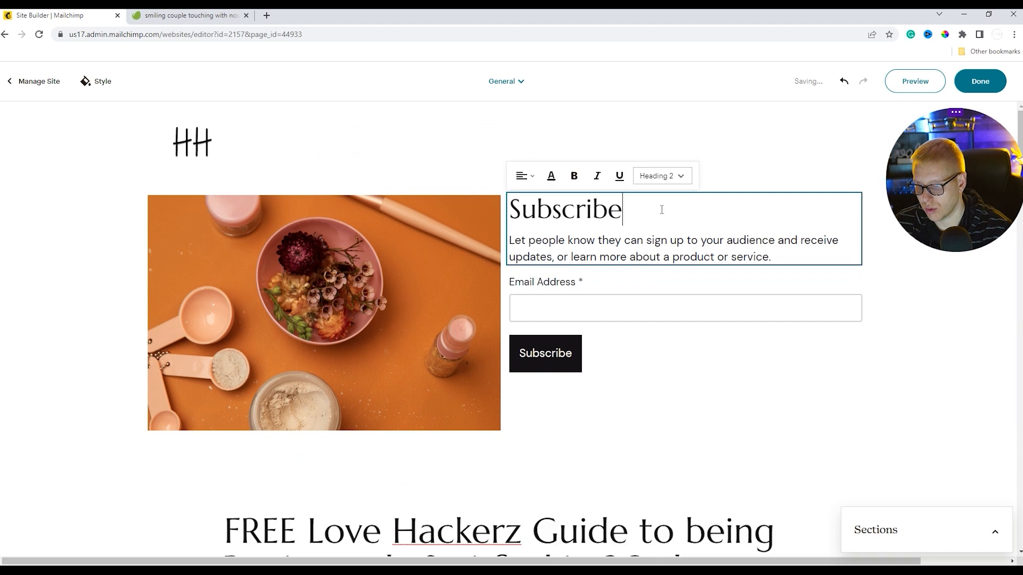
left_click_drag(660, 207, 248, 213)
key("BackSpace")
key("ctrl+v")
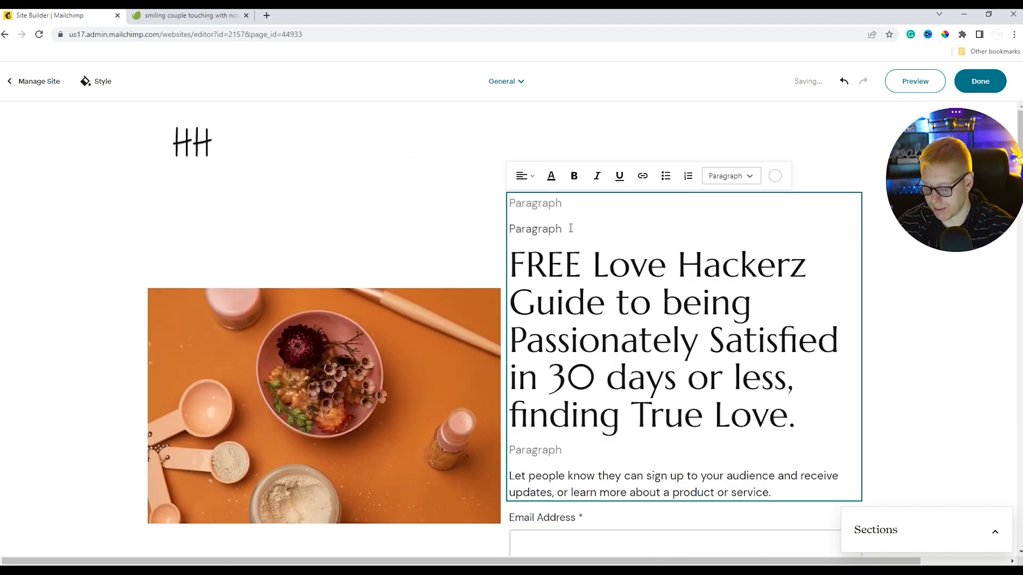
Delete the empty paragraph lines above the pasted heading in the signup section.
key("BackSpace")
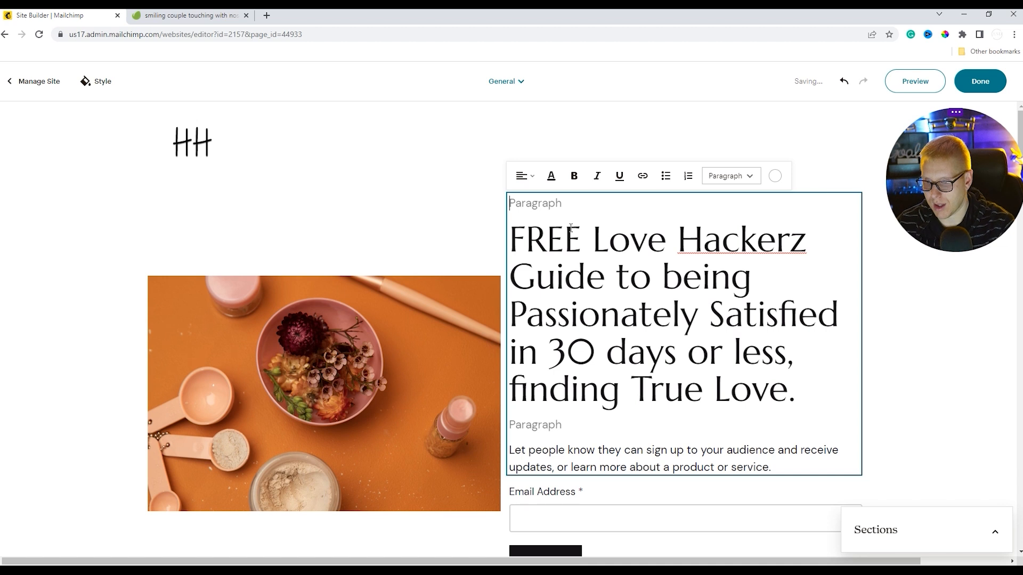
left_click(512, 240)
key("BackSpace")
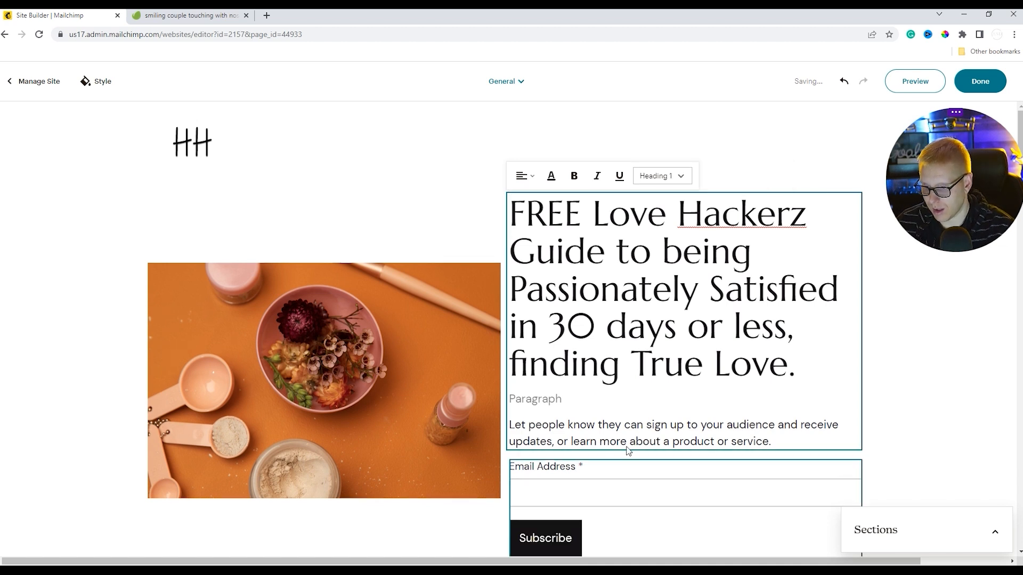
Change the signup form's button text to "Get FREE Love Hackerz Guide Now!".
scroll(605, 417, "down", 3)
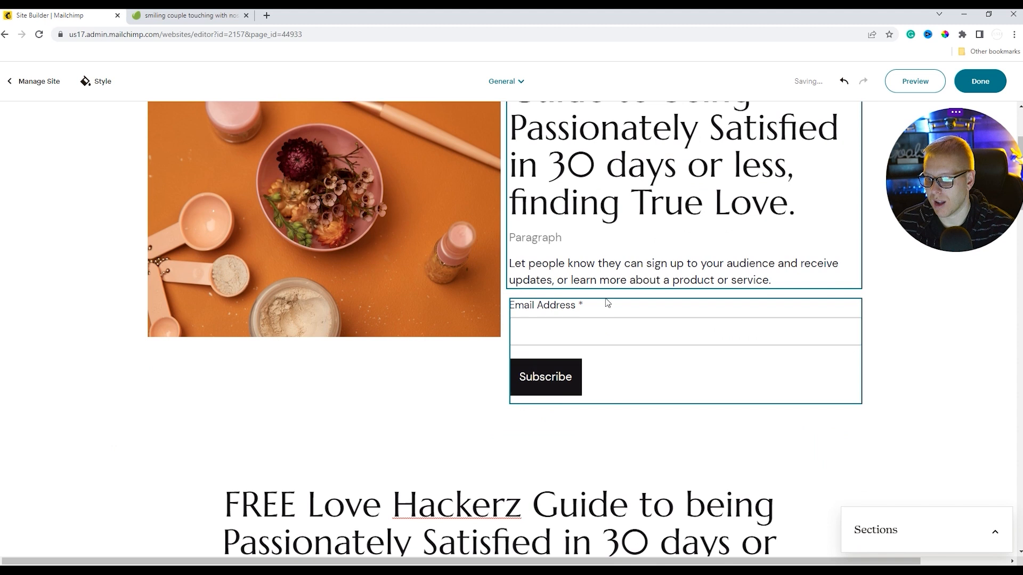
left_click(575, 381)
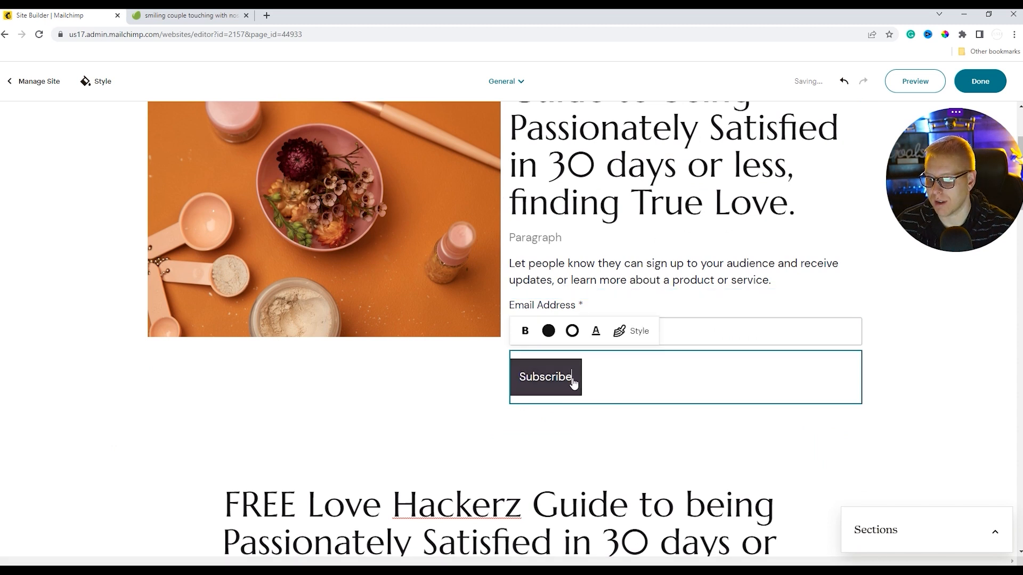
key("BackSpace")
key("BackSpace")
key("BackSpace")
key("BackSpace")
key("BackSpace")
key("BackSpace")
key("BackSpace")
key("BackSpace")
key("BackSpace")
type("Get FREE")
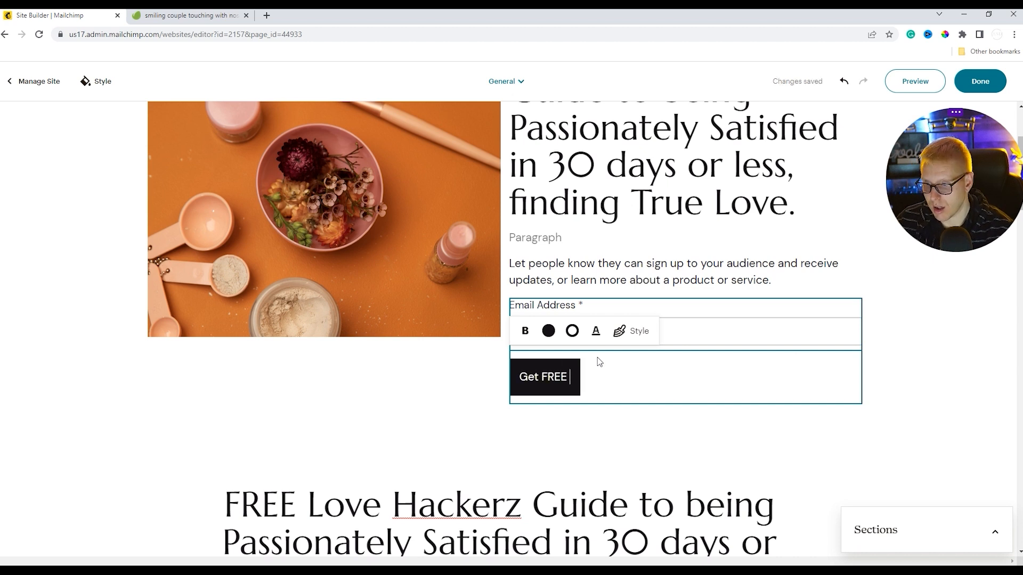
scroll(794, 269, "up", 3)
scroll(746, 236, "down", 1)
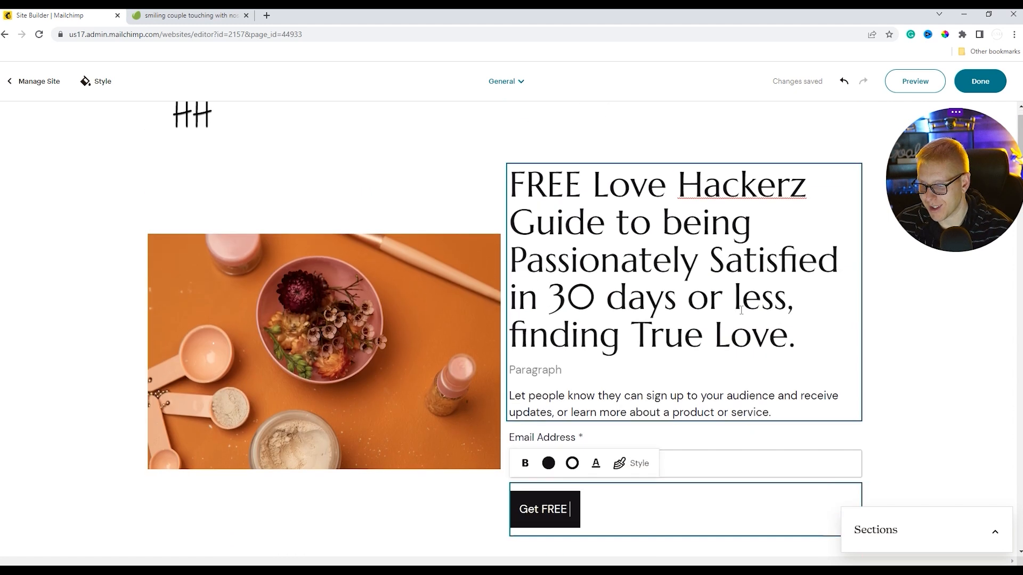
type("L")
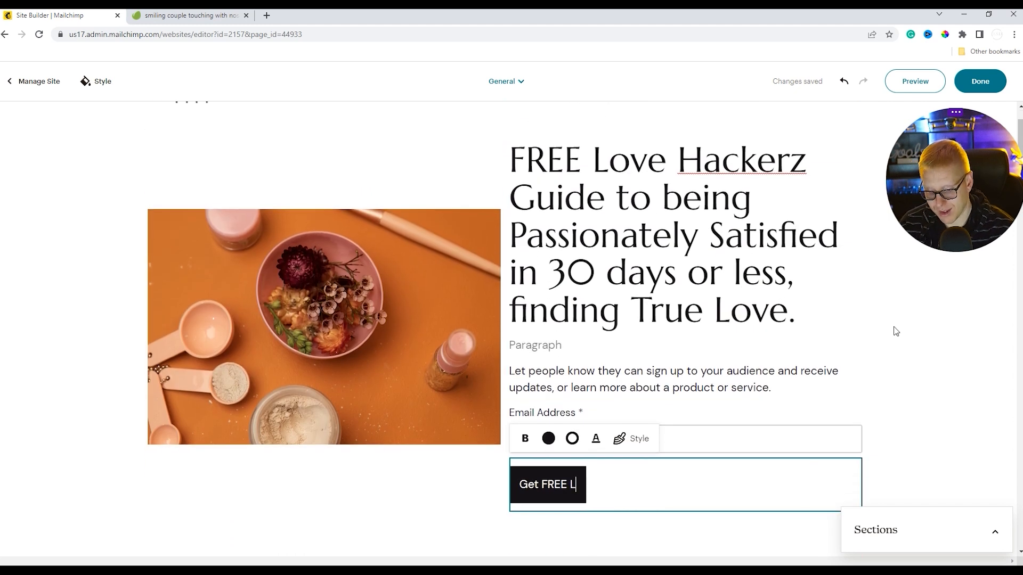
type("ove H")
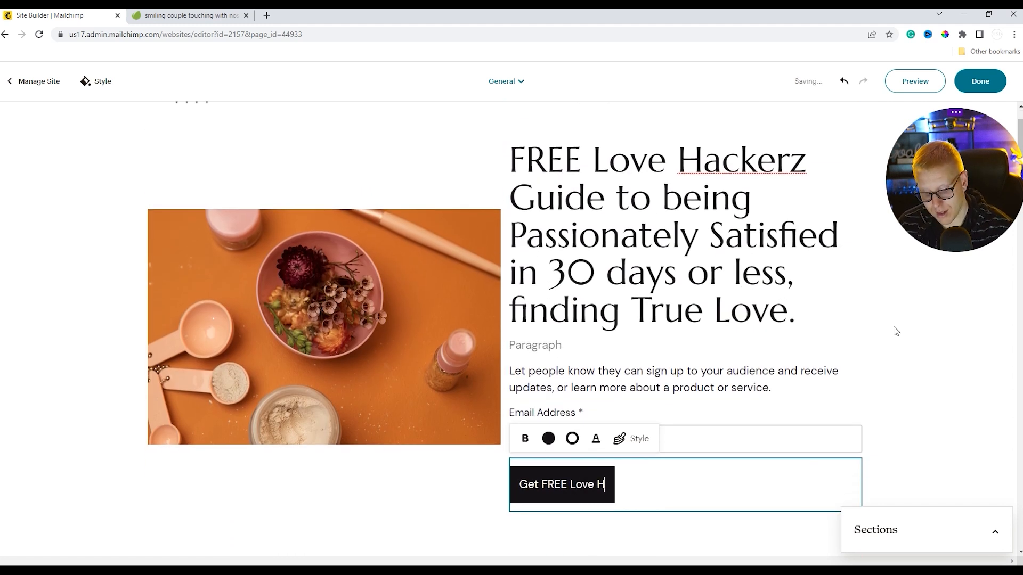
type("ackerz ")
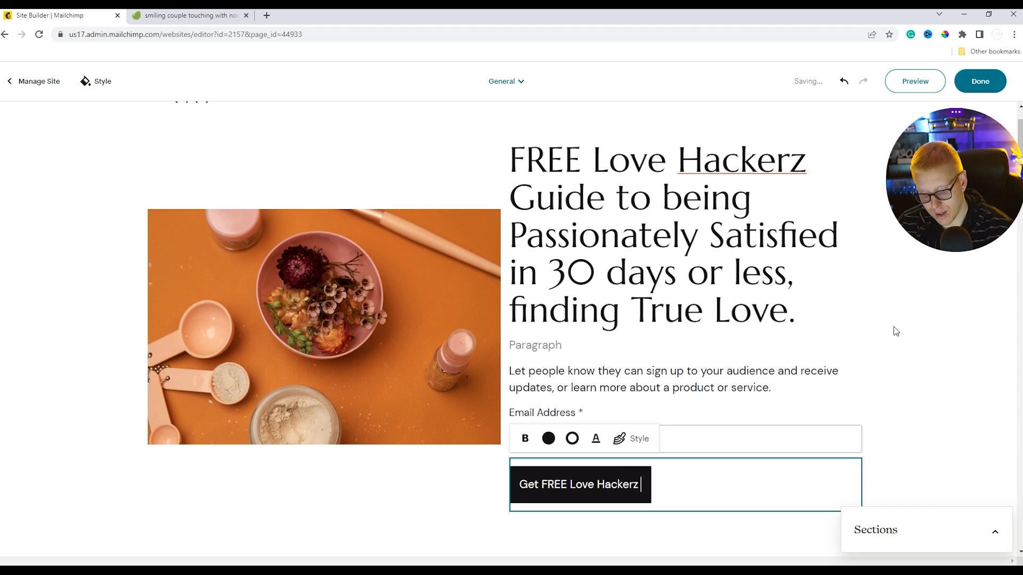
type("Guide")
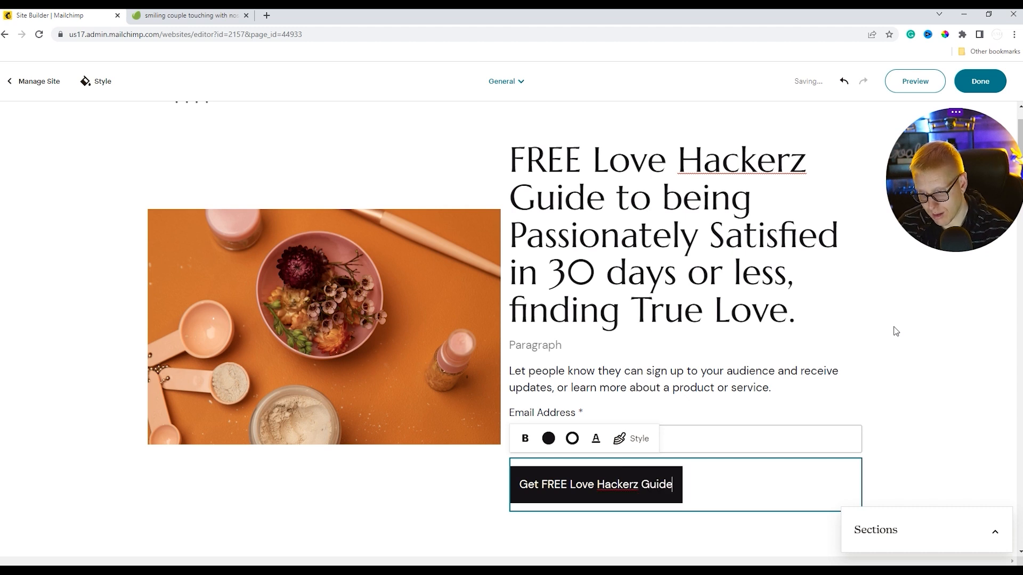
type(" Now!")
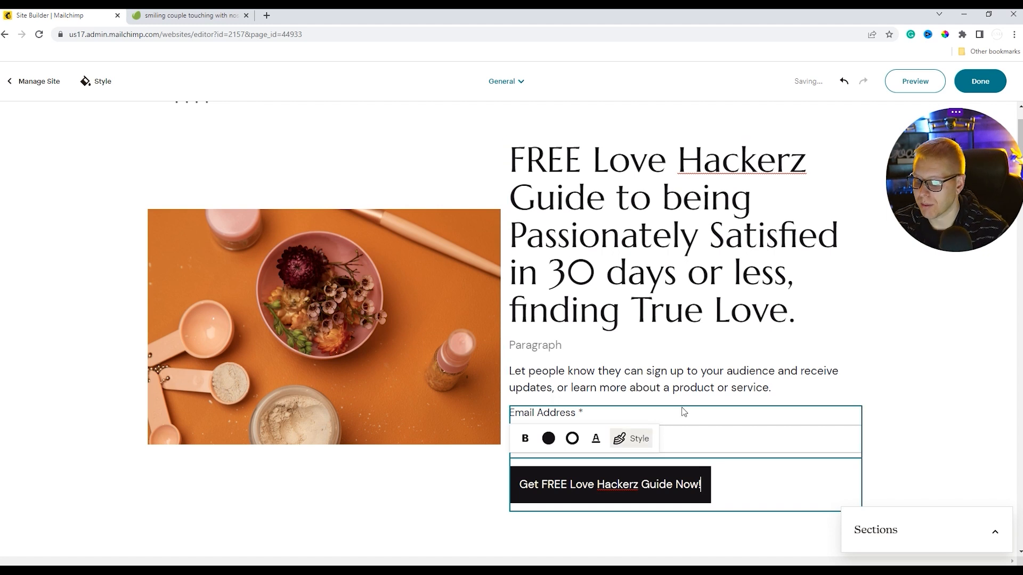
Examine the fields available for the signup form and the Subscribe section's settings, and close them.
left_click(692, 438)
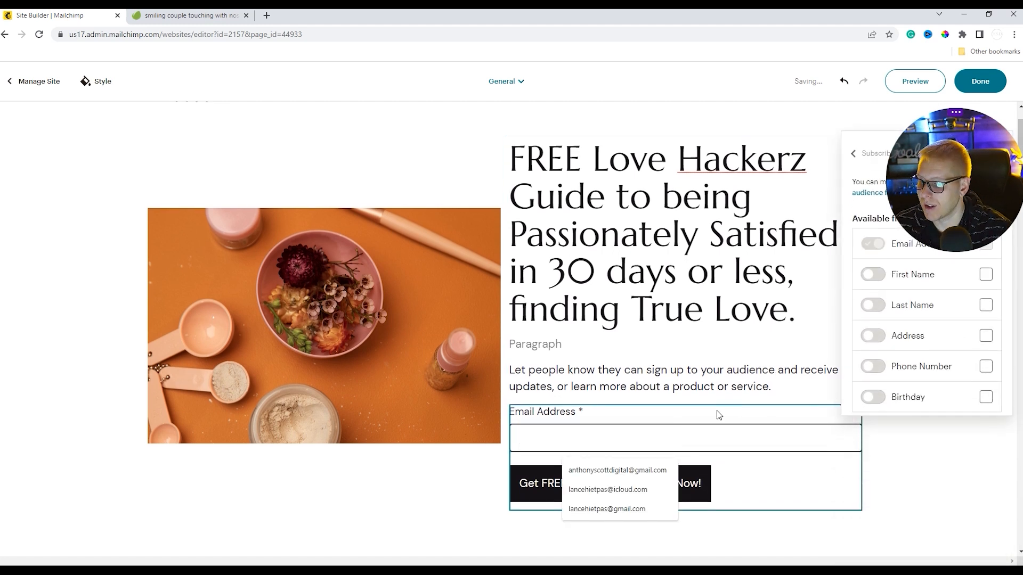
left_click_drag(951, 186, 756, 129)
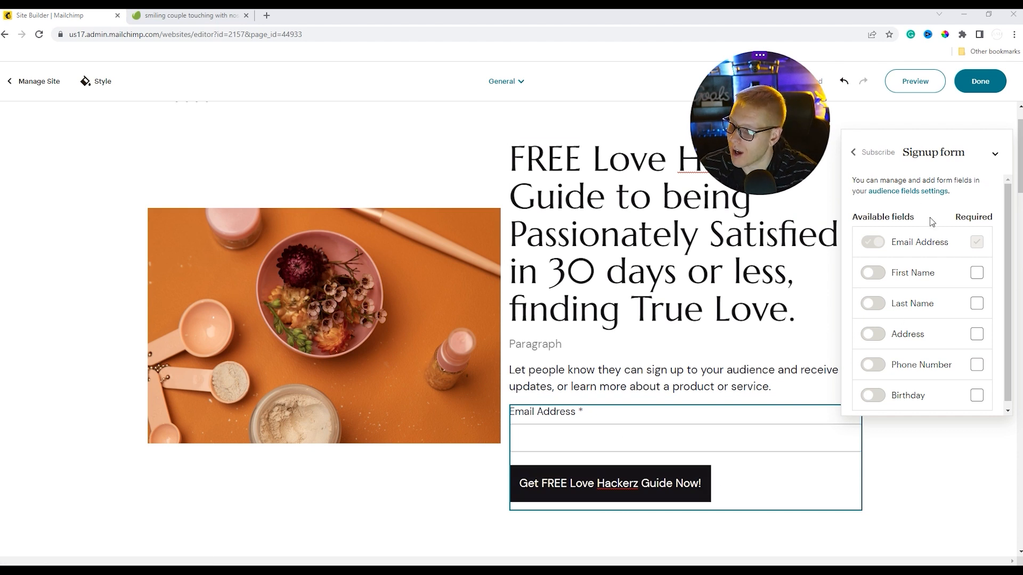
scroll(880, 411, "down", 1)
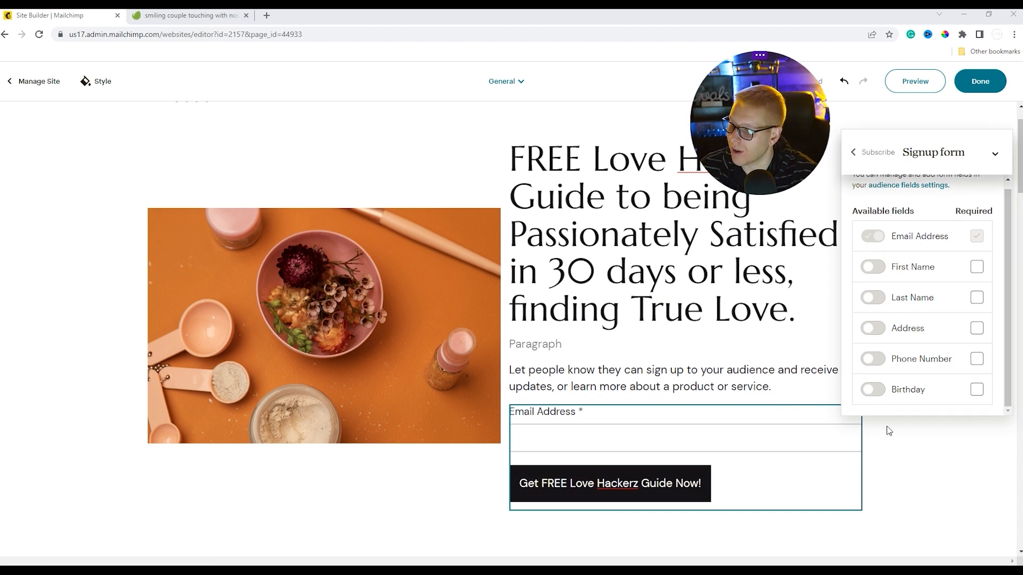
left_click(598, 436)
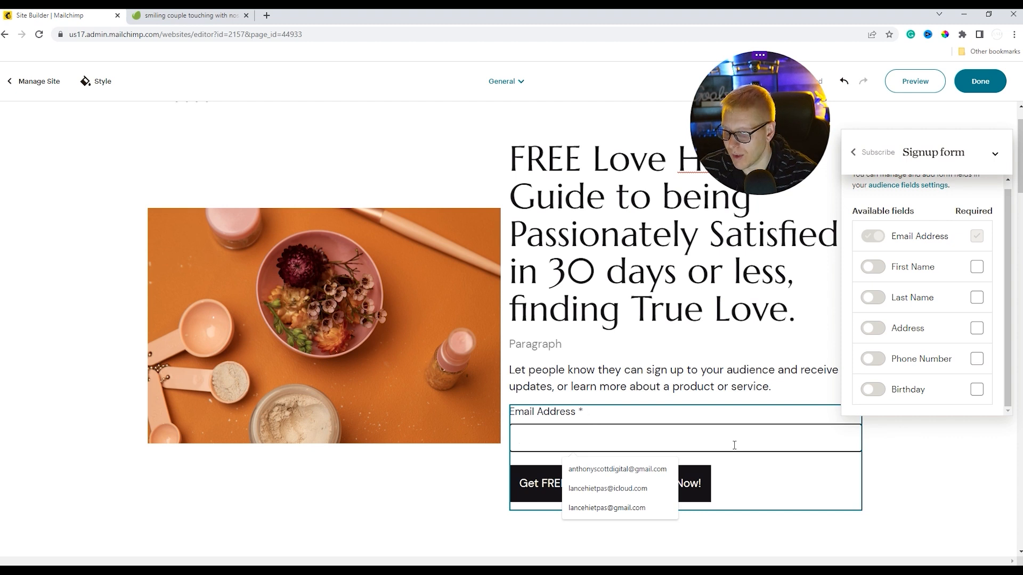
left_click(854, 153)
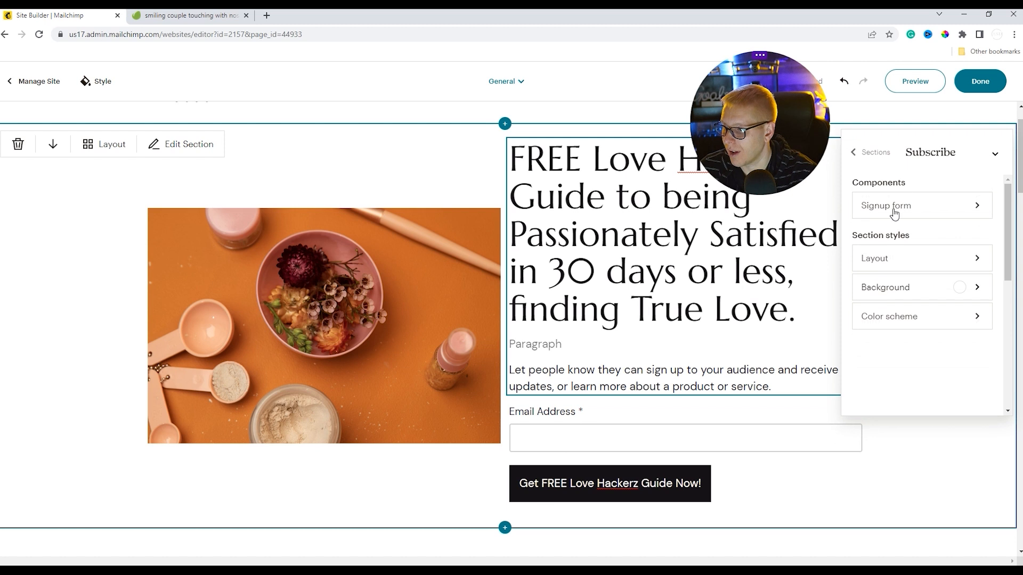
left_click(852, 152)
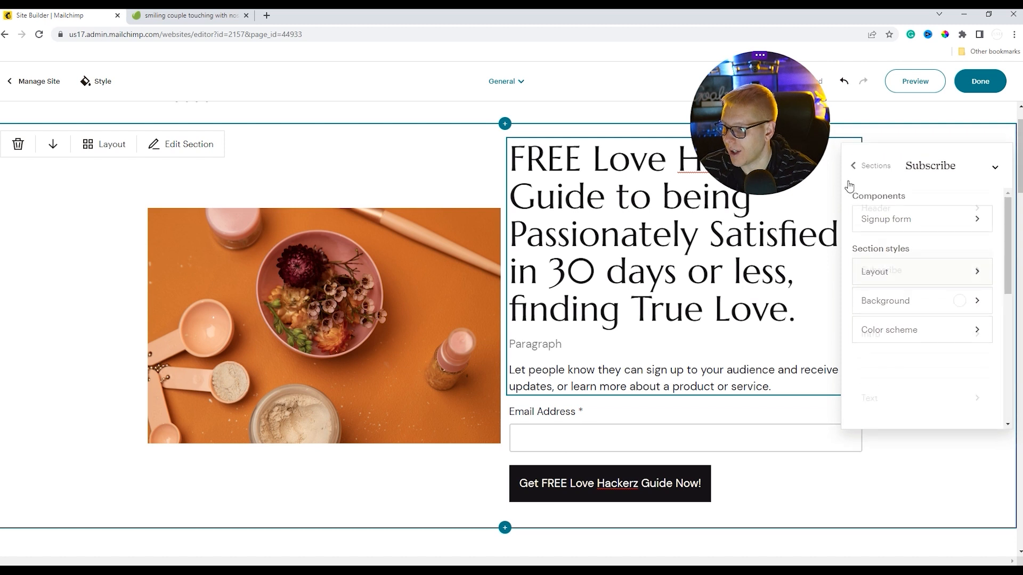
left_click(994, 154)
Examine the sections below the signup form and the section types that can be added, and return to the start of the page.
scroll(548, 466, "down", 4)
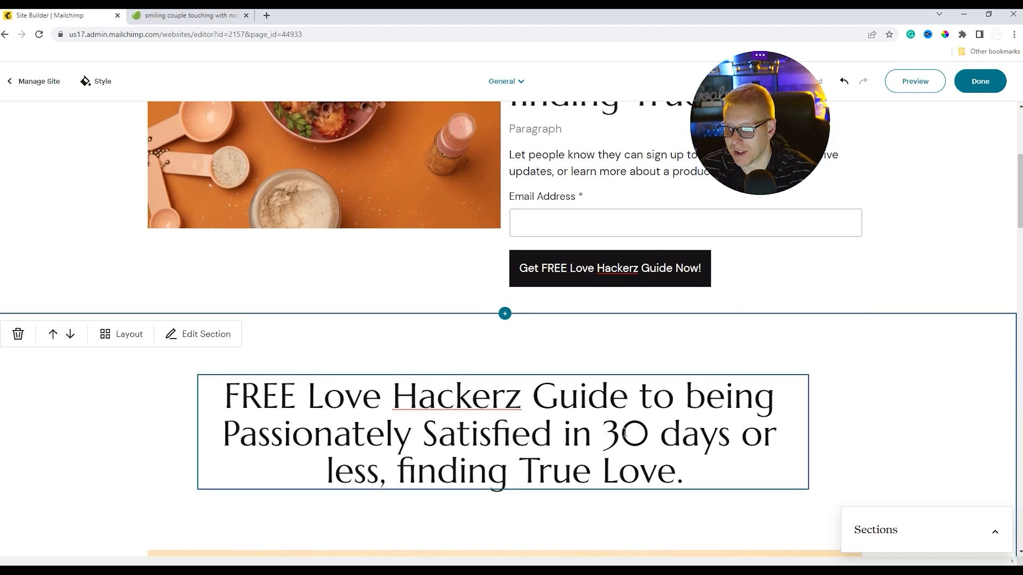
scroll(475, 373, "down", 4)
scroll(477, 388, "down", 10)
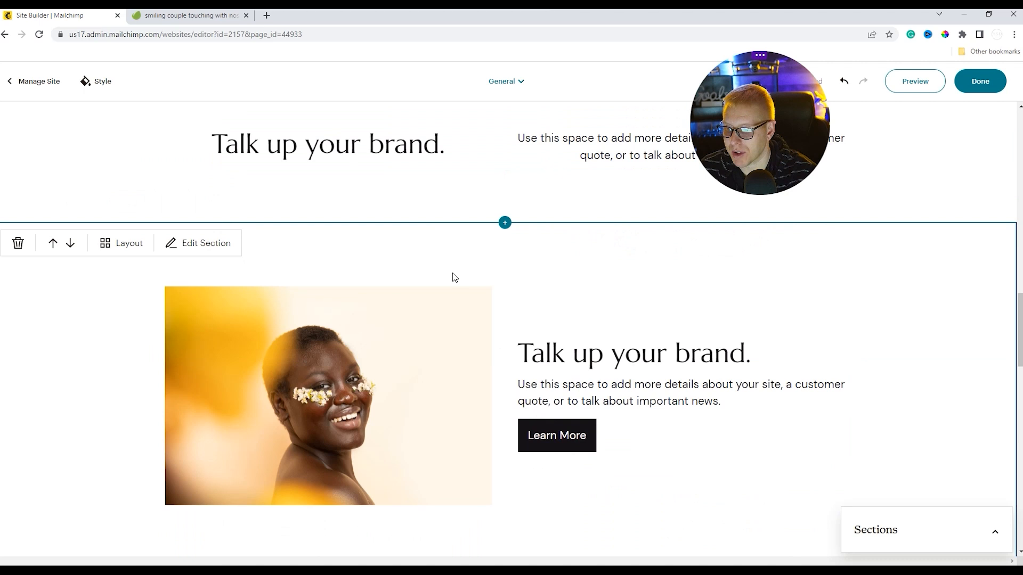
scroll(606, 429, "up", 8)
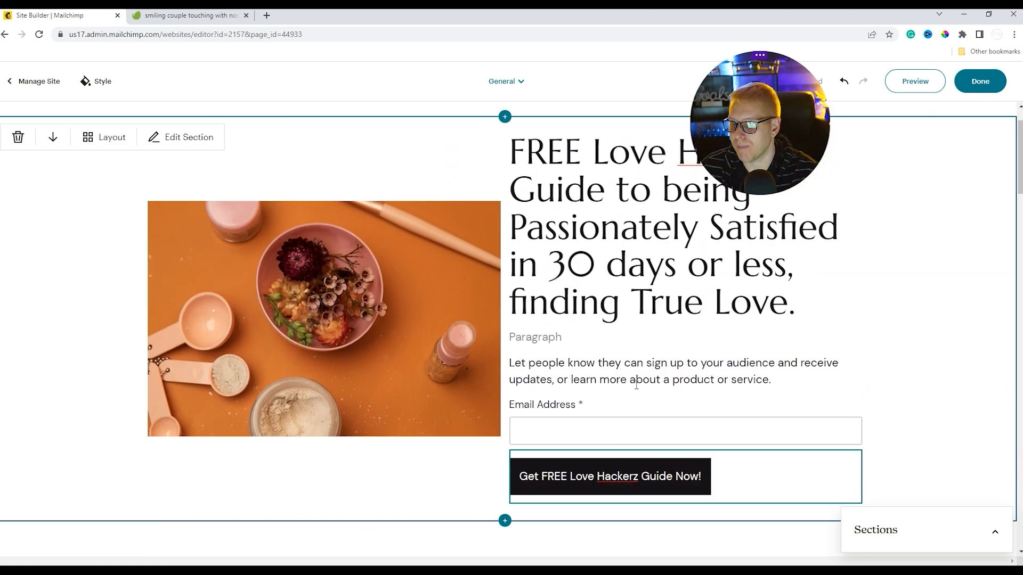
scroll(670, 513, "down", 4)
left_click(504, 312)
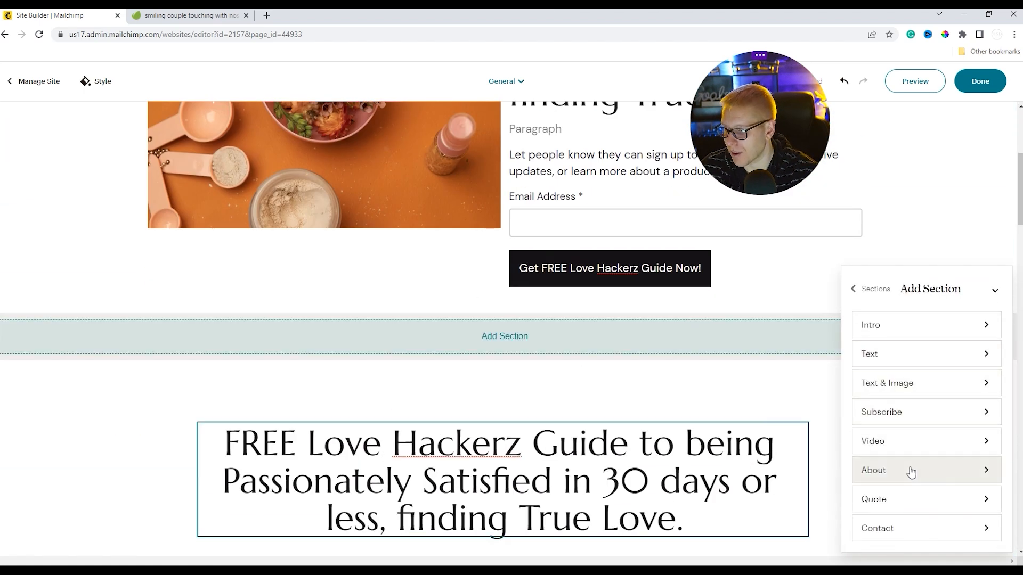
left_click(994, 291)
scroll(650, 403, "up", 2)
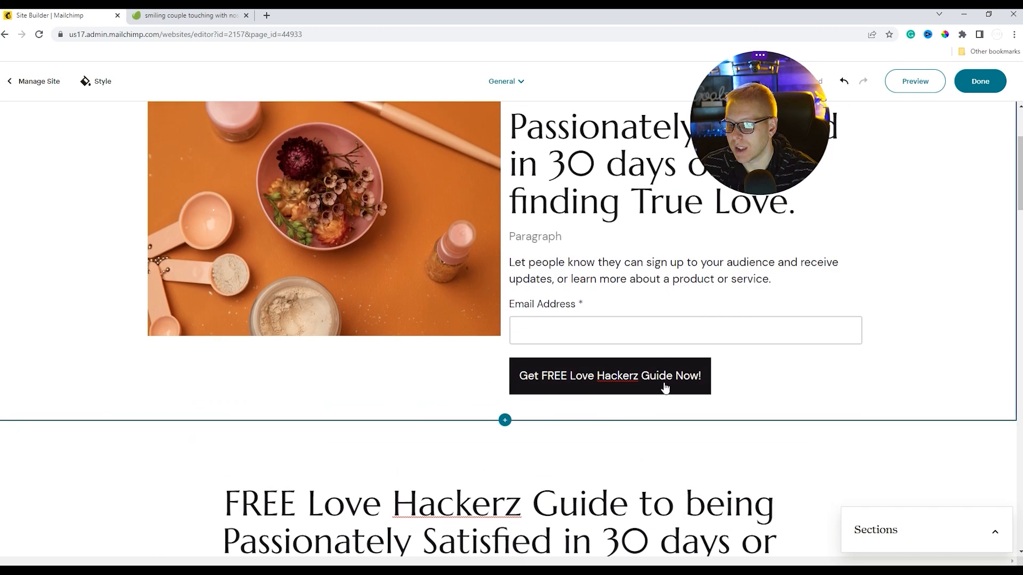
scroll(650, 403, "up", 3)
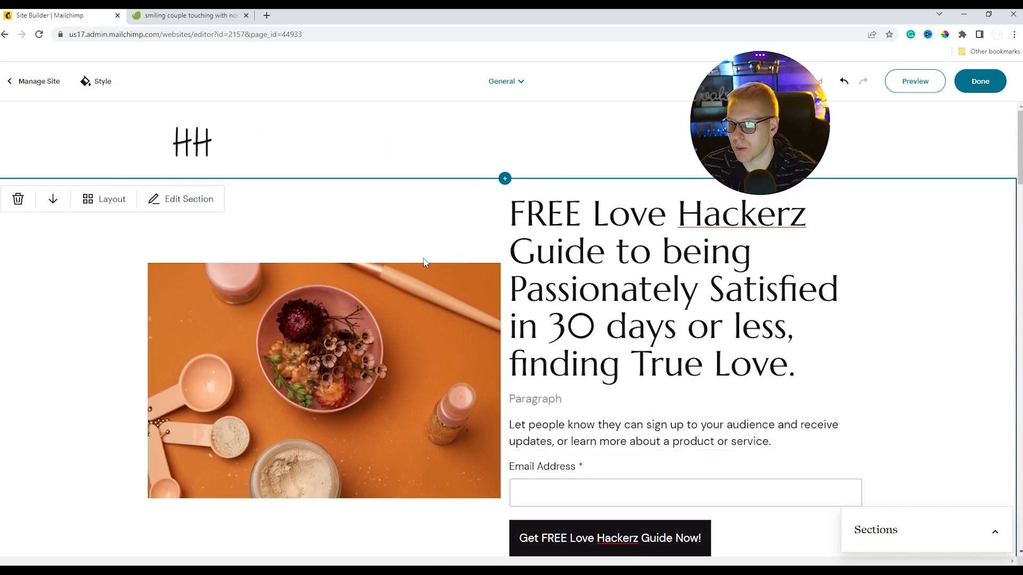
scroll(458, 468, "down", 3)
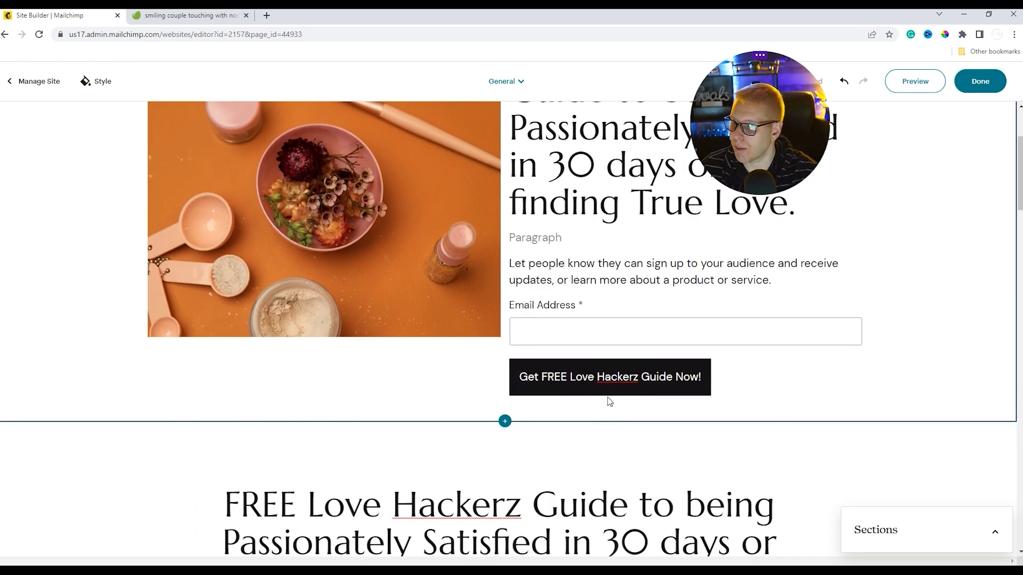
scroll(600, 408, "down", 5)
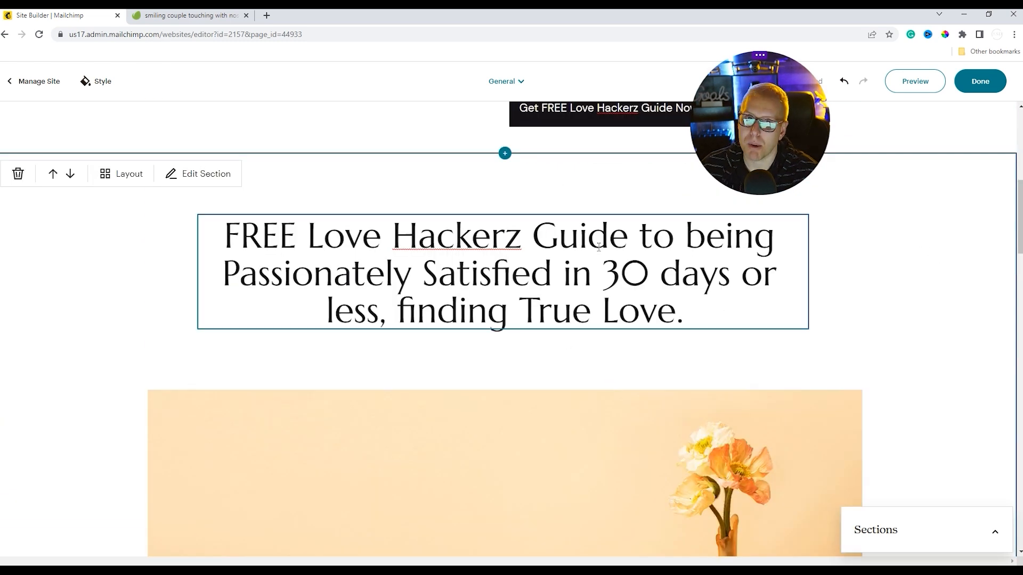
scroll(442, 229, "up", 5)
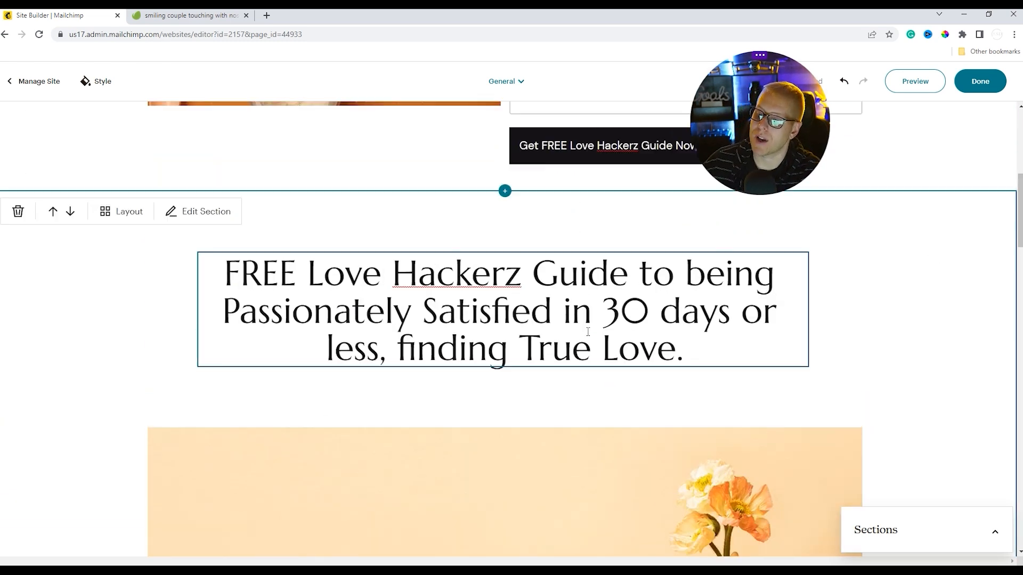
scroll(436, 200, "up", 3)
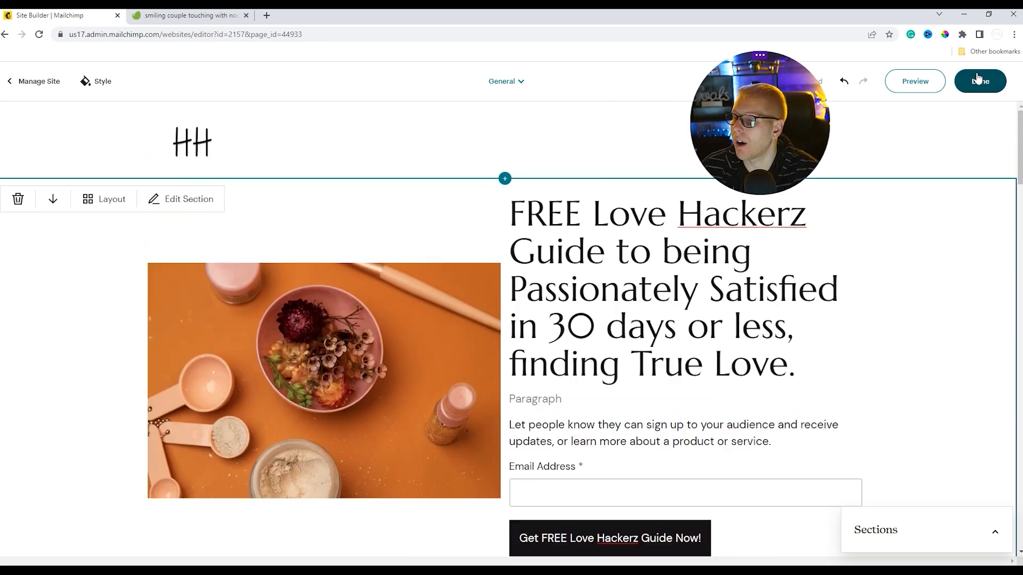
Finish editing the General page and publish the site changes.
left_click(978, 83)
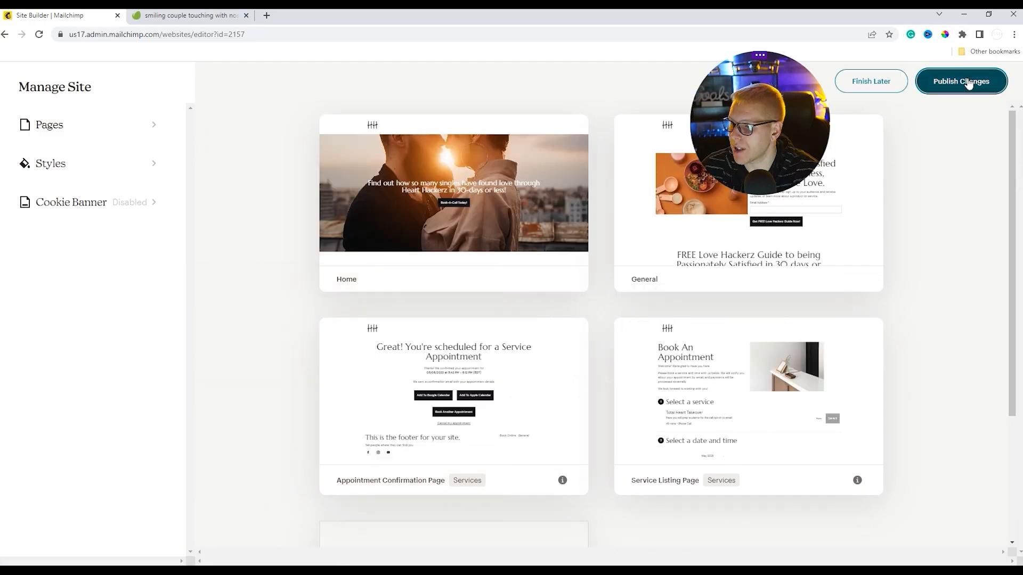
left_click(975, 81)
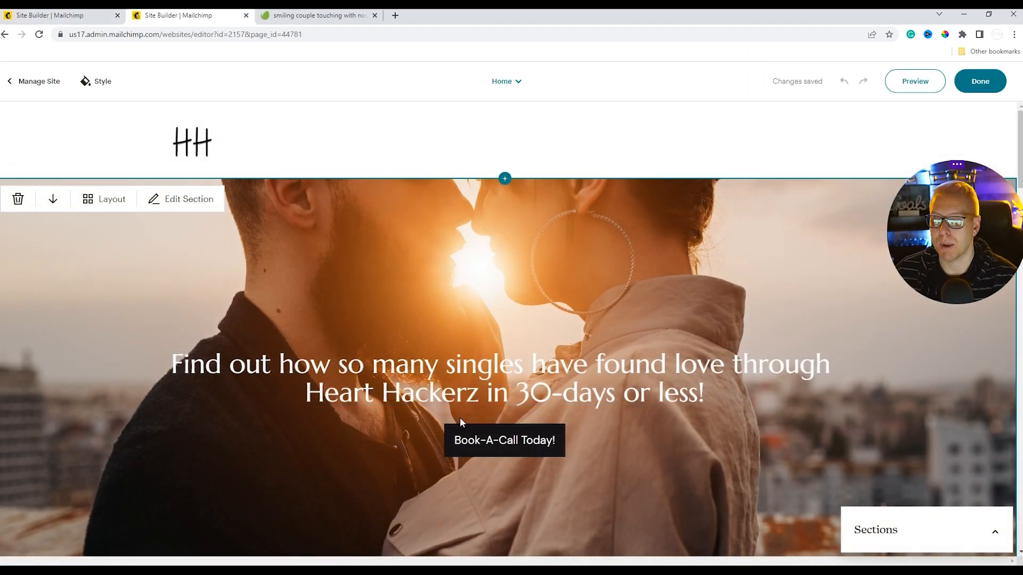
Link the "Book-A-Call Today!" button on the Home page to the Book Online page.
left_click(561, 456)
left_click(461, 462)
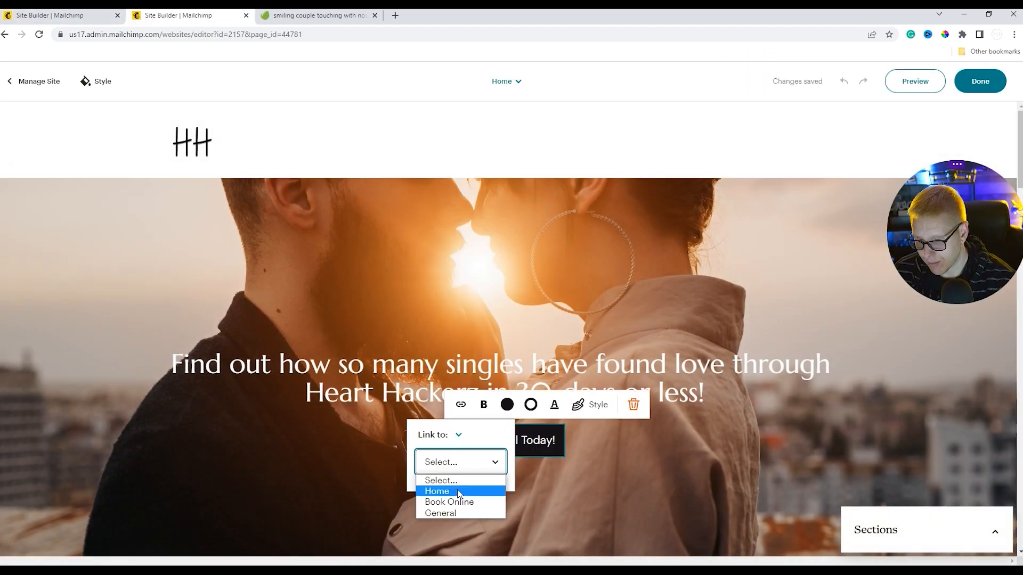
left_click(469, 501)
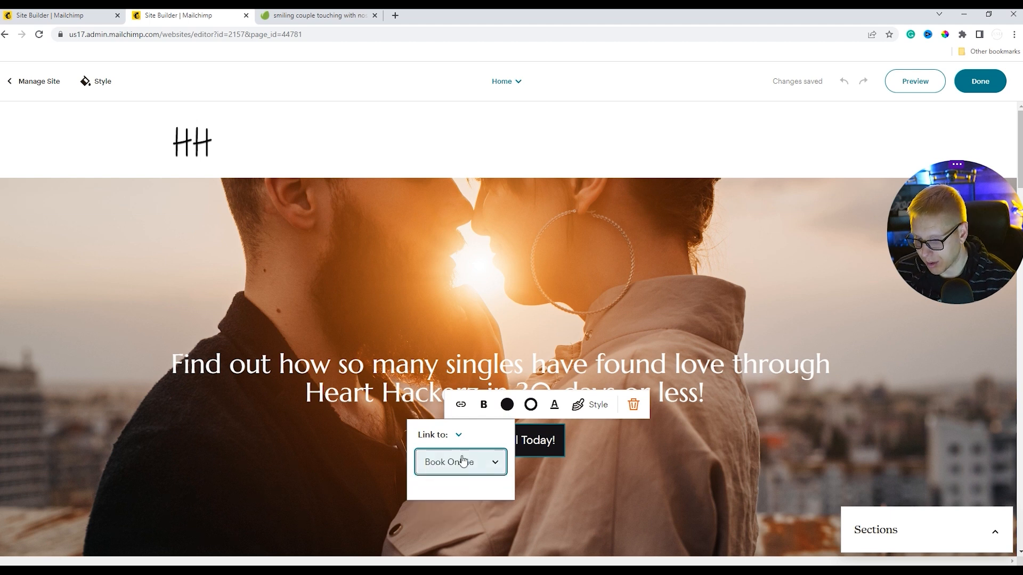
left_click(540, 487)
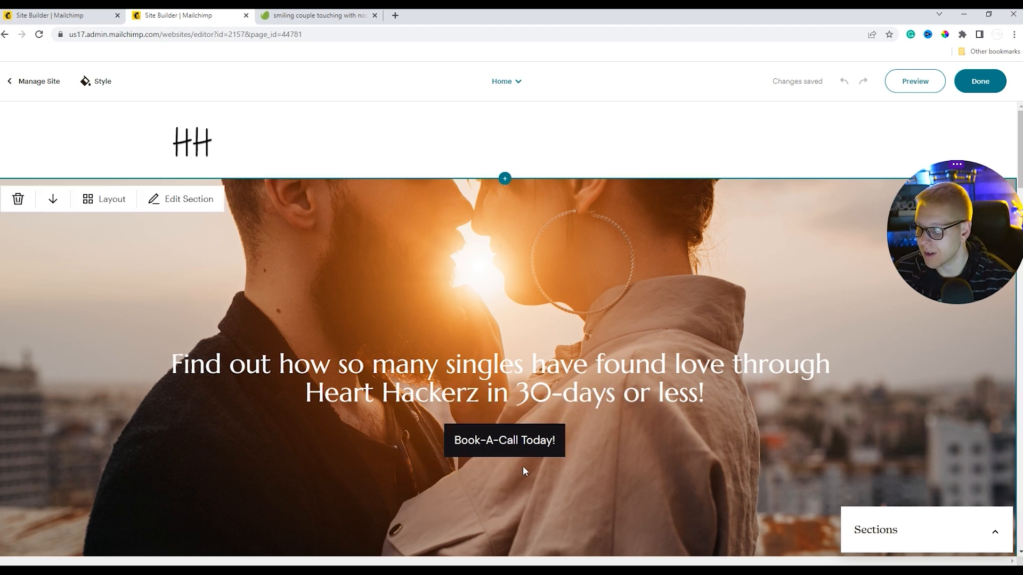
Set the black "Book-A-Call Today!" button below the Home page's main headline to open the Book Online page.
left_click(479, 442)
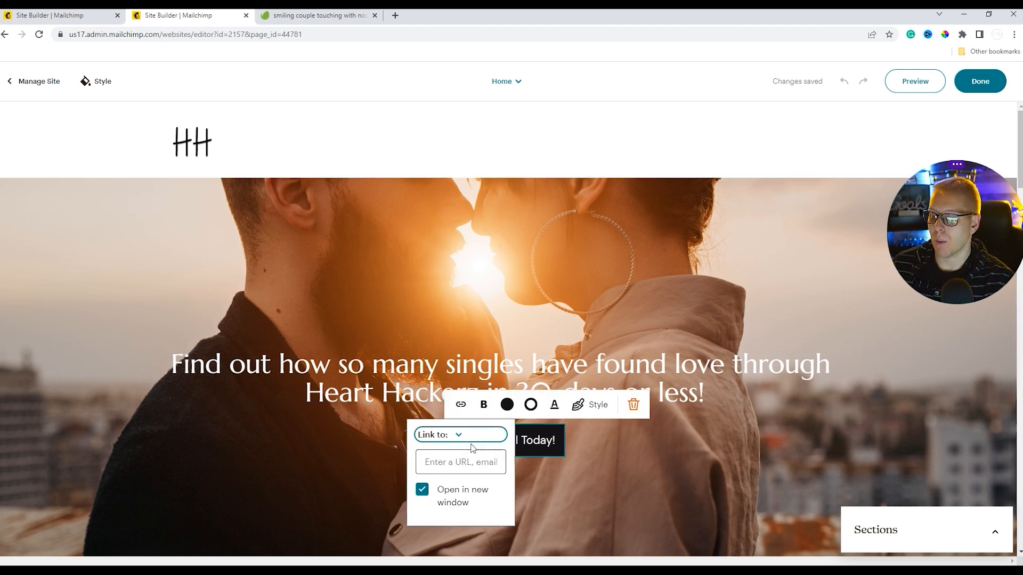
left_click(459, 436)
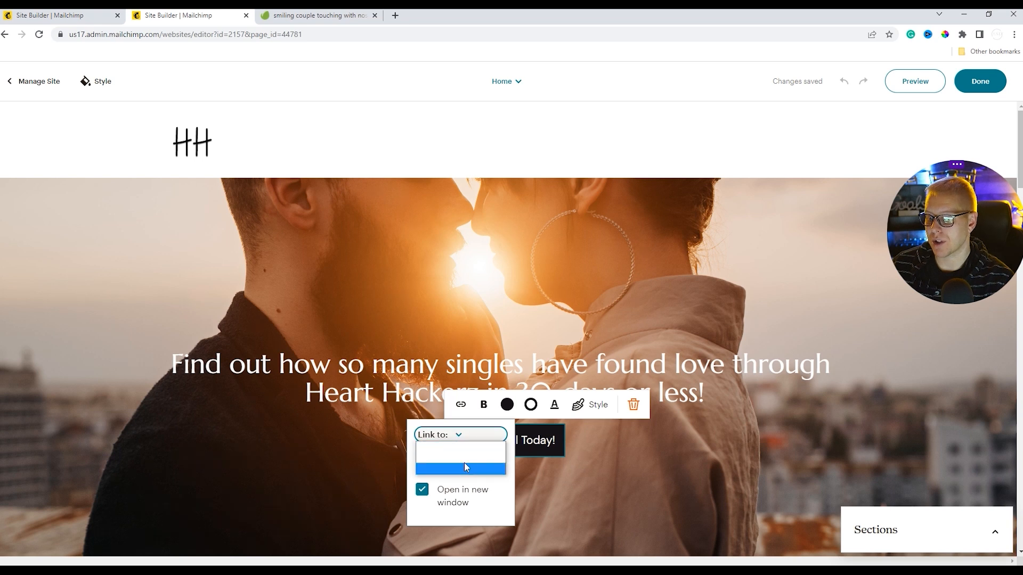
left_click(468, 448)
left_click(460, 436)
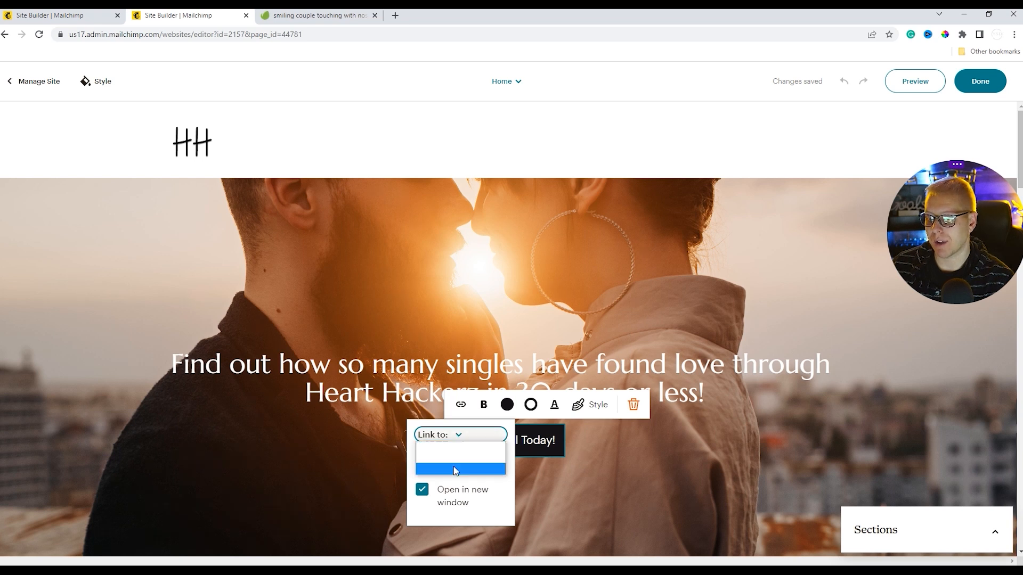
left_click(453, 466)
left_click(468, 463)
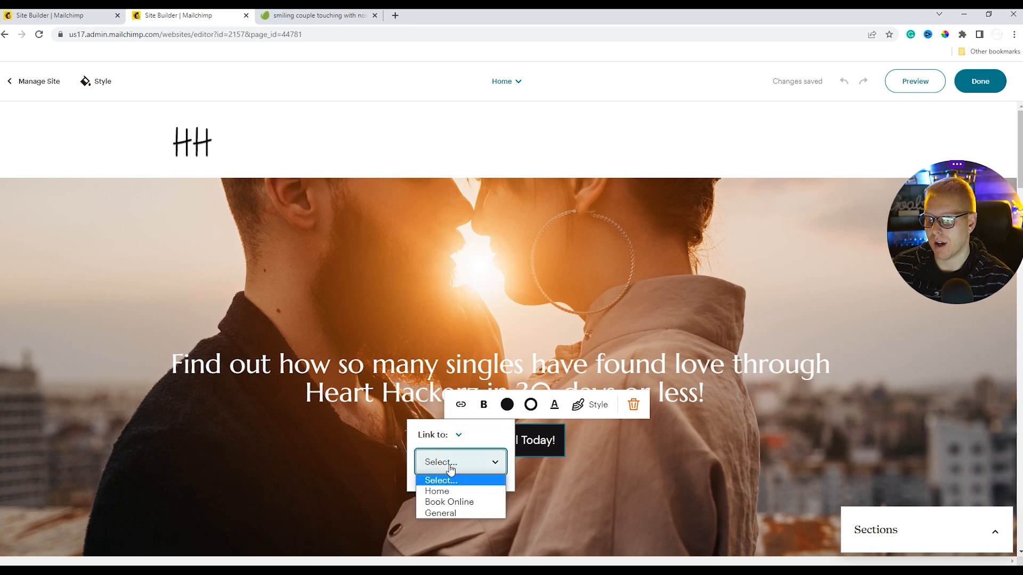
left_click(475, 503)
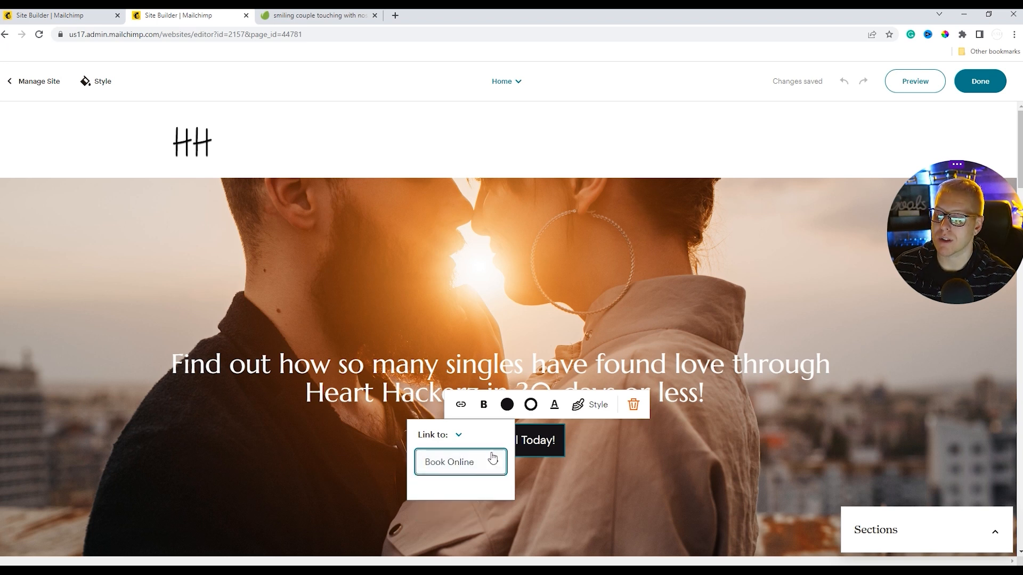
left_click(617, 466)
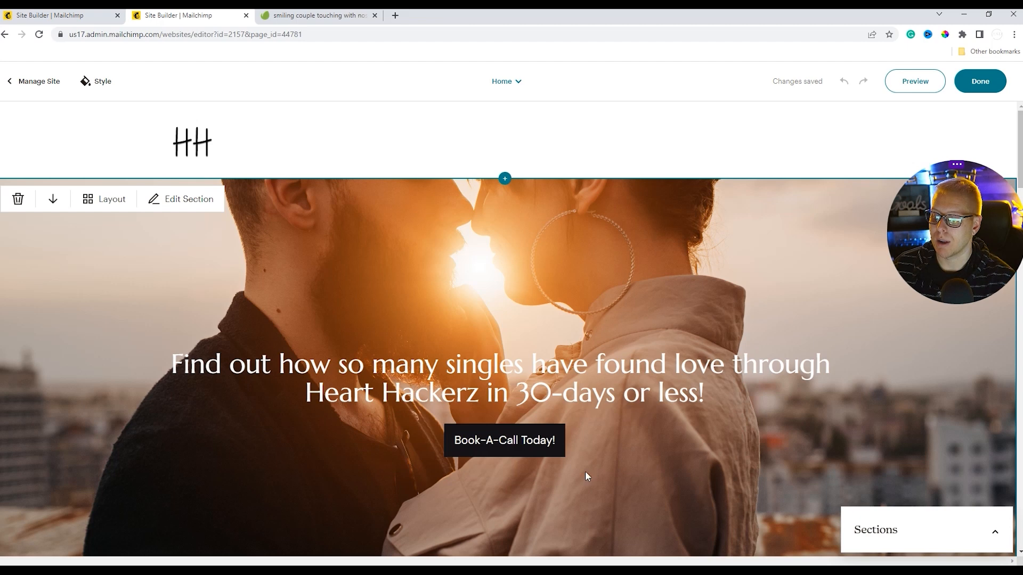
Link the "Learn More" button in the "Talk up your brand." section to the Book Online page.
scroll(683, 421, "down", 12)
scroll(683, 422, "down", 14)
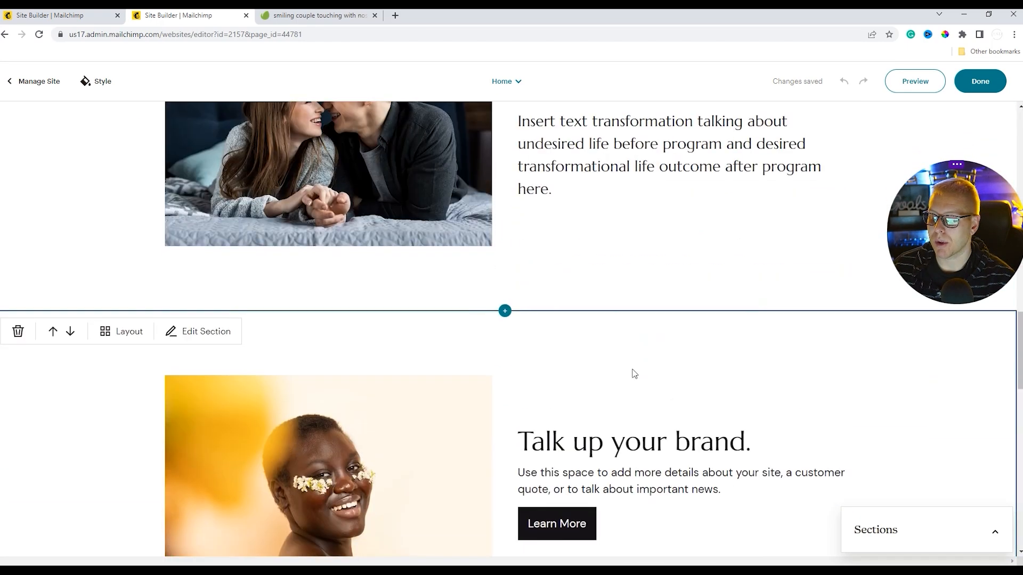
left_click(590, 317)
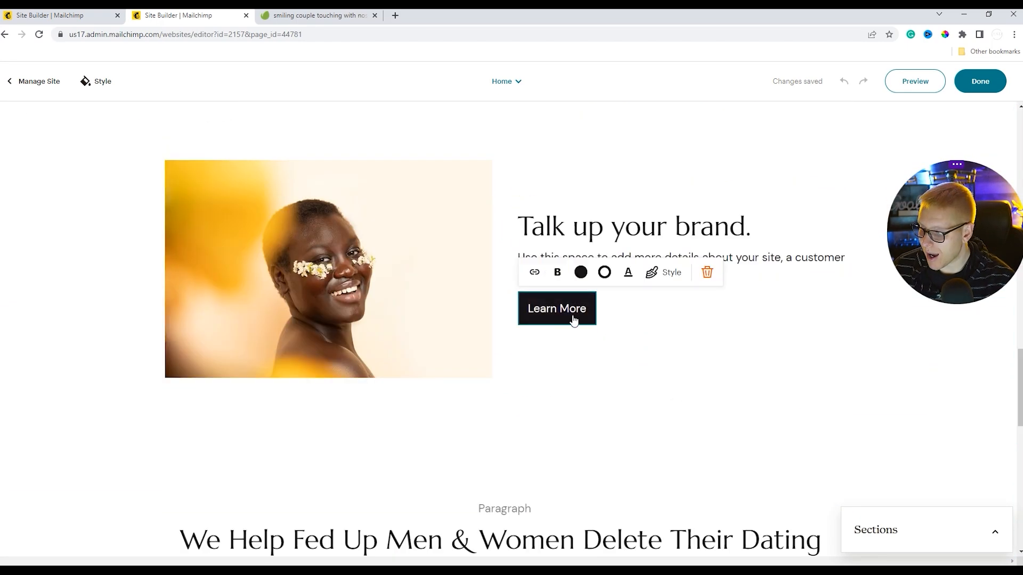
left_click(534, 272)
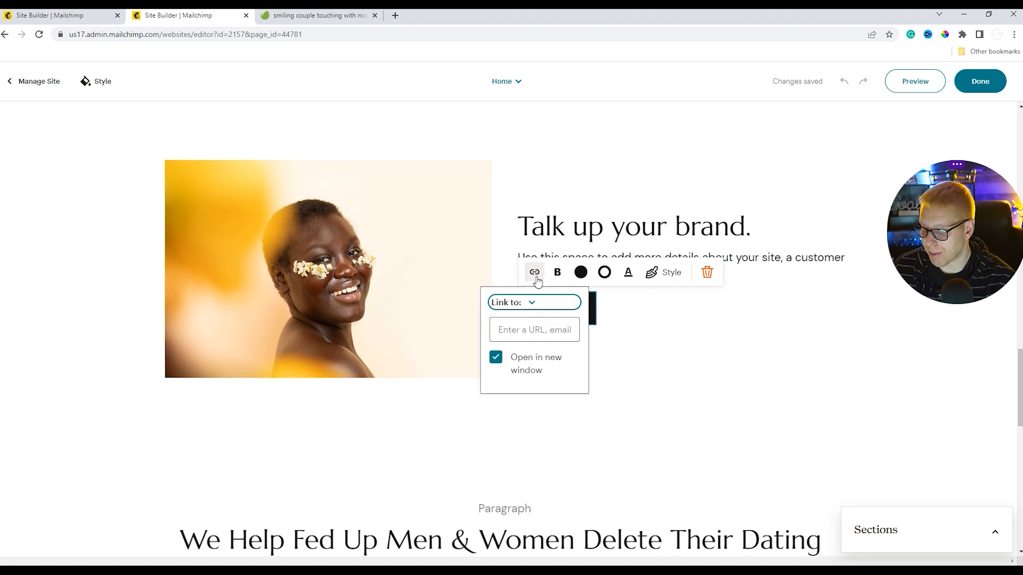
left_click(532, 302)
left_click(526, 325)
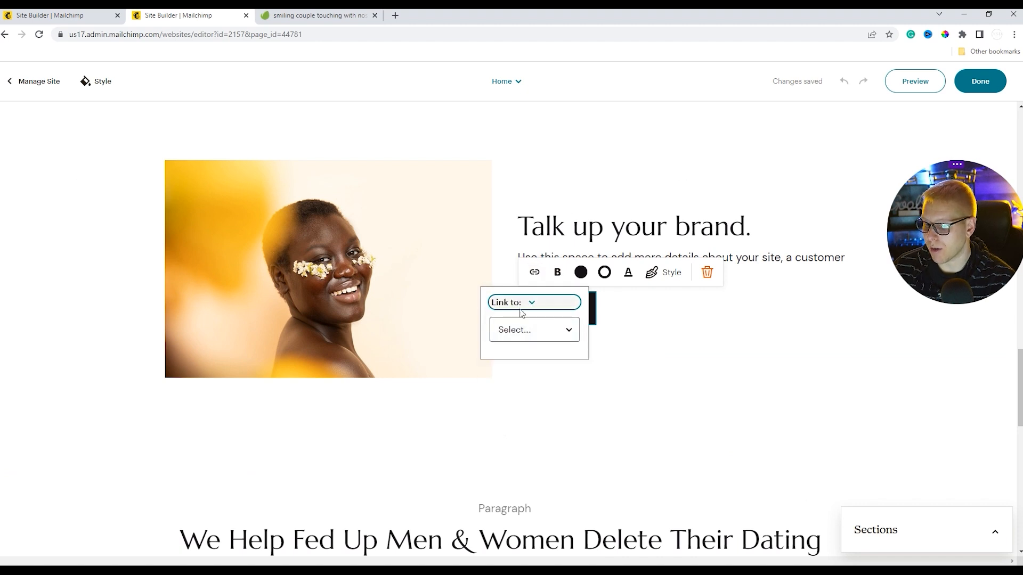
left_click(533, 329)
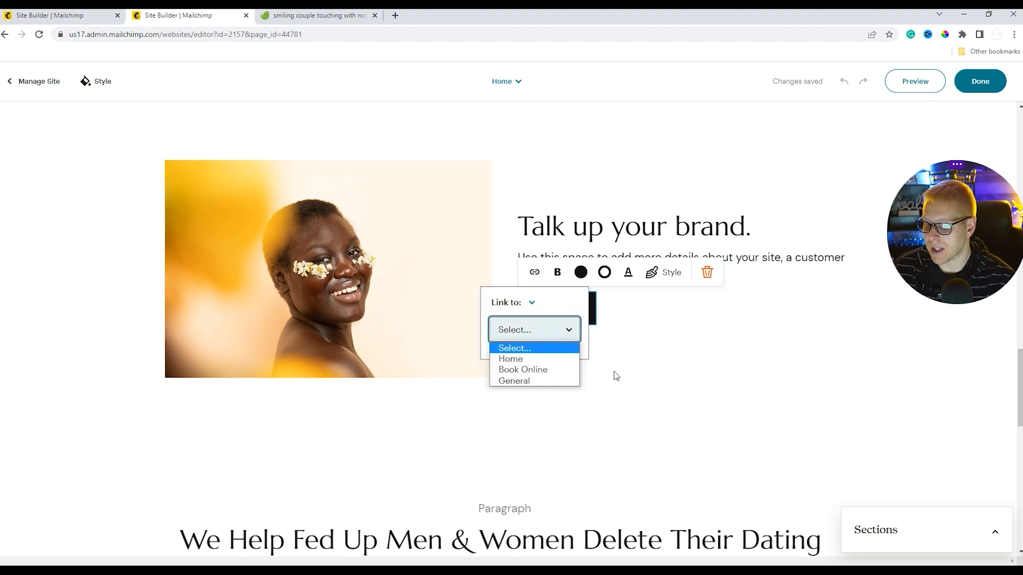
left_click(544, 370)
left_click(660, 368)
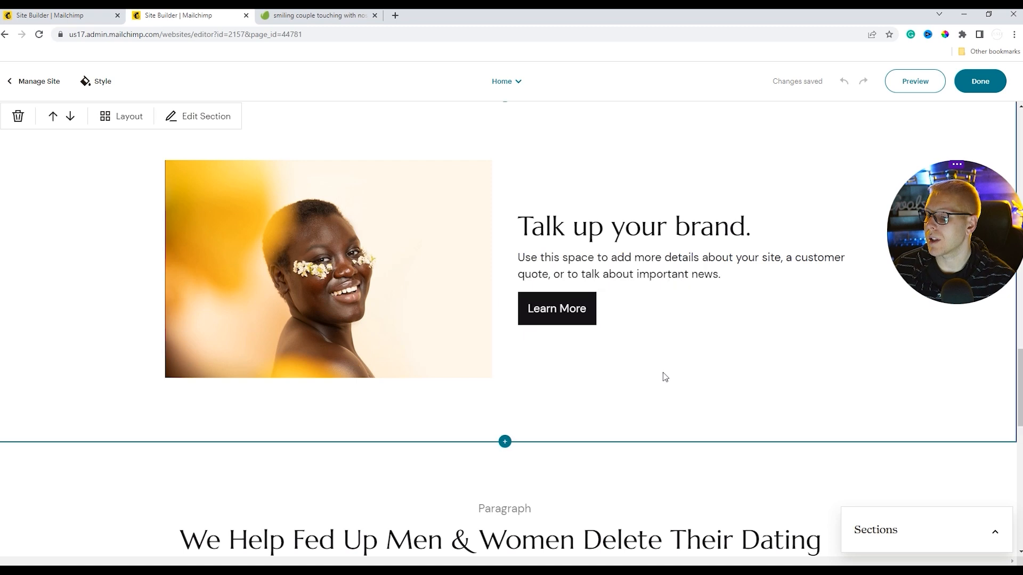
Link the peach "Book-A-Call Today!" button above the Frequently Asked Questions section to the Book Online page.
scroll(673, 355, "down", 10)
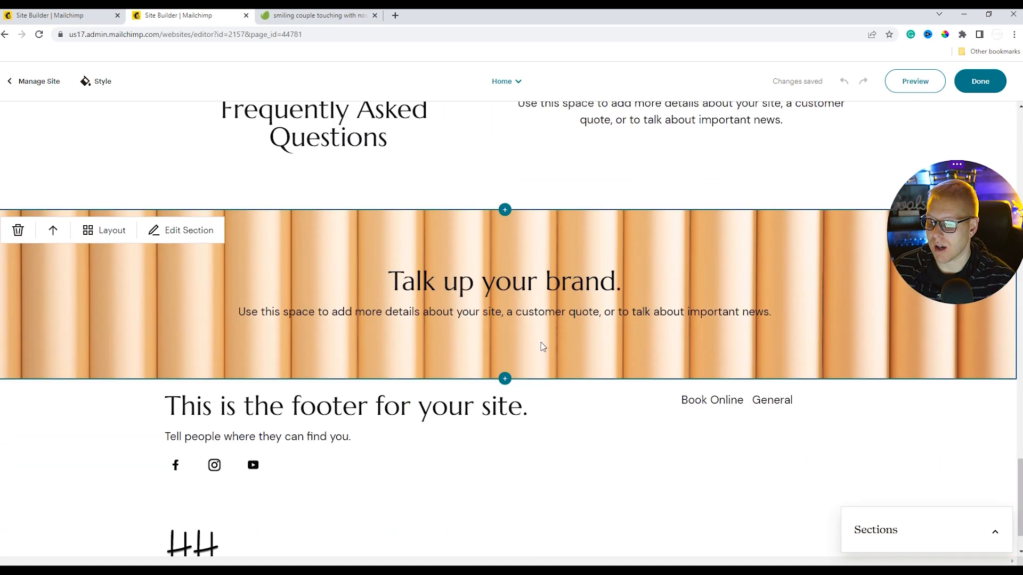
scroll(542, 347, "up", 4)
left_click(551, 184)
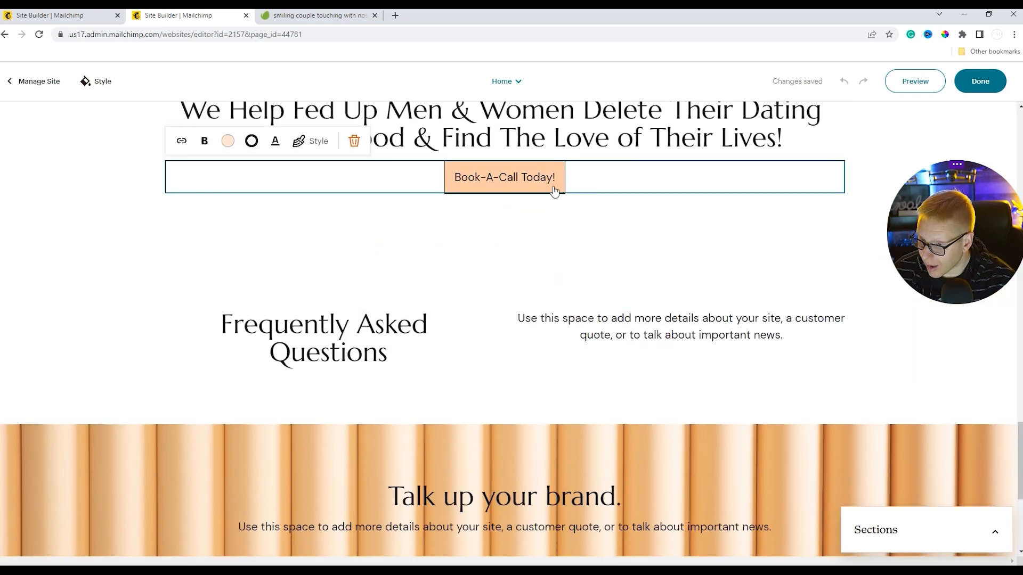
left_click(182, 141)
left_click(186, 173)
left_click(186, 195)
left_click(181, 198)
left_click(181, 240)
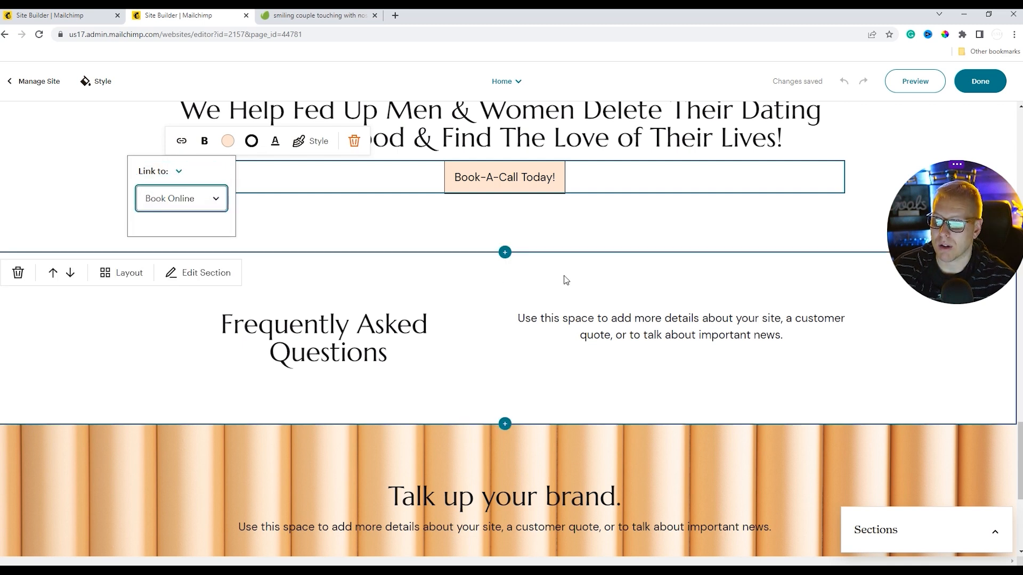
left_click(50, 210)
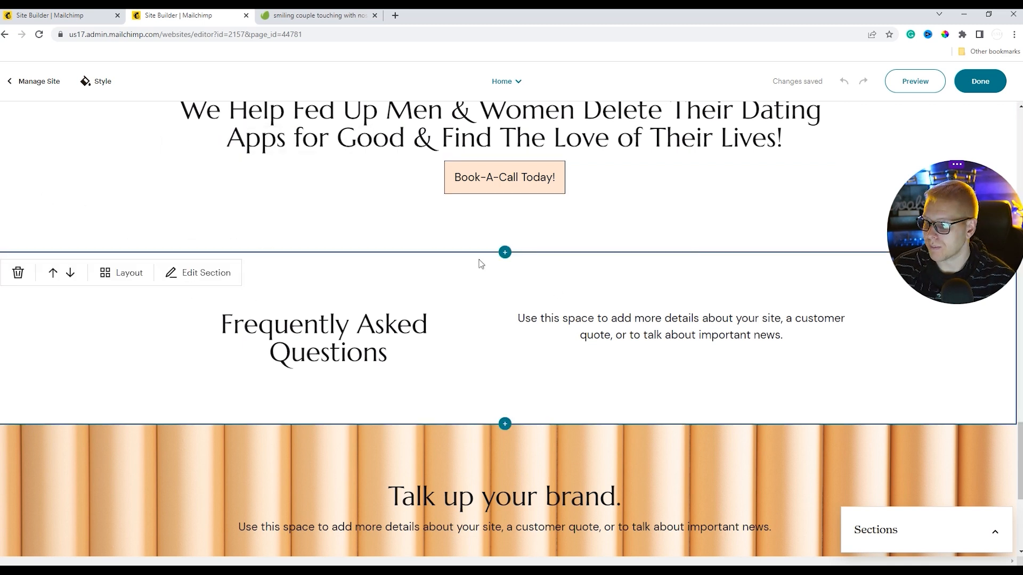
Review the Home page from the main headline to the footer, checking its sections and buttons.
scroll(646, 244, "down", 3)
scroll(481, 306, "up", 4)
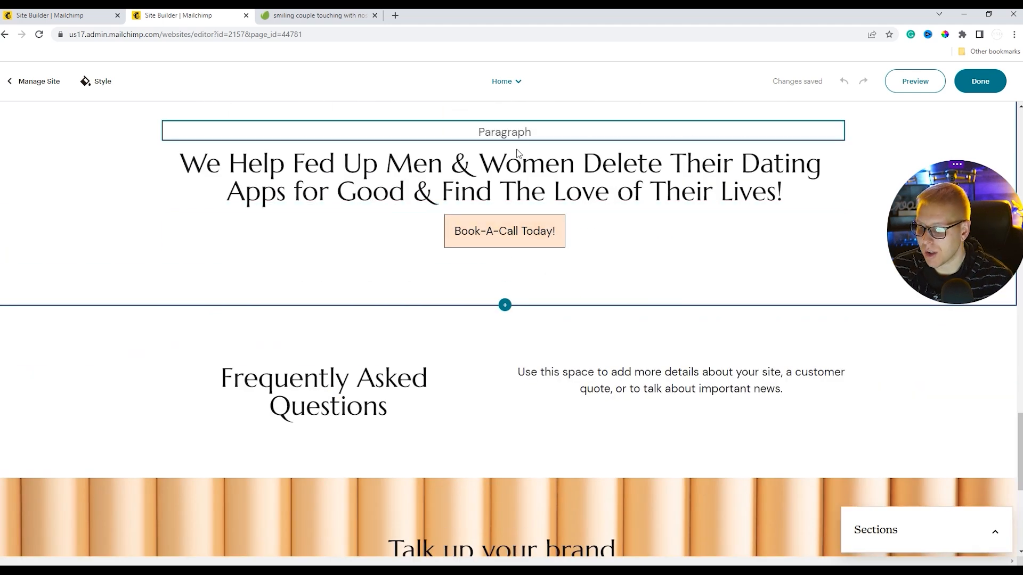
scroll(685, 350, "down", 6)
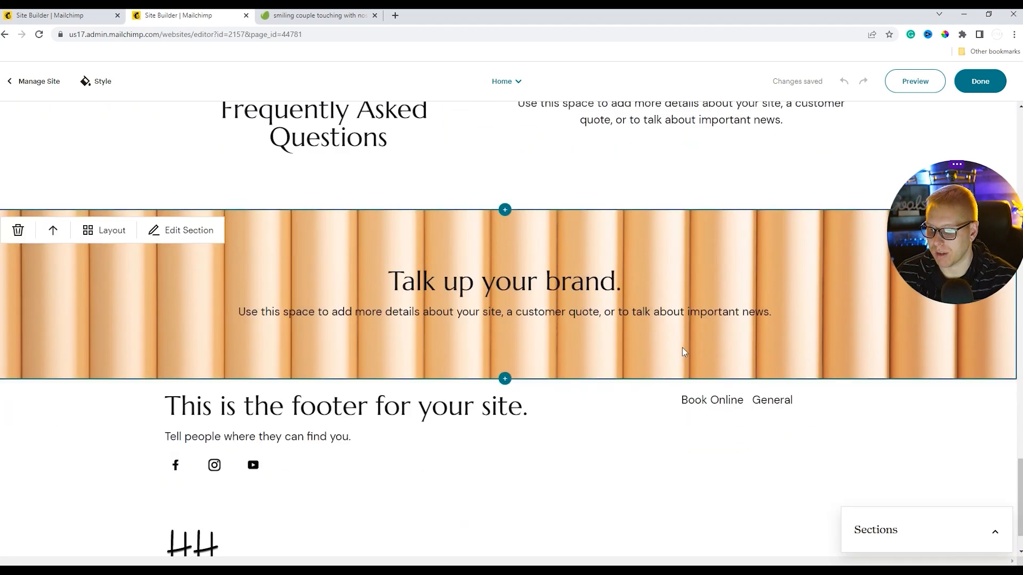
scroll(669, 425, "up", 9)
scroll(505, 462, "up", 10)
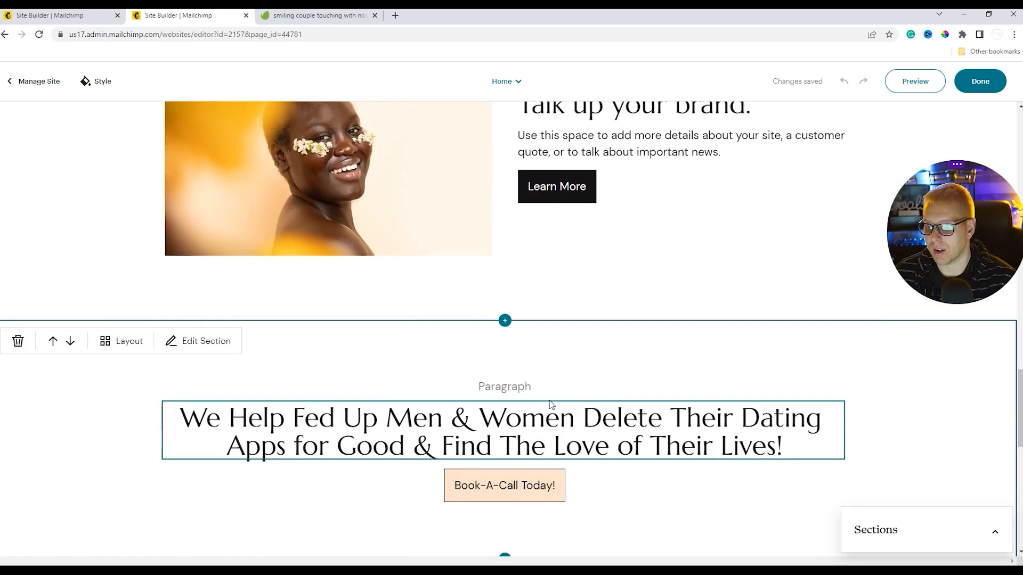
scroll(472, 424, "up", 10)
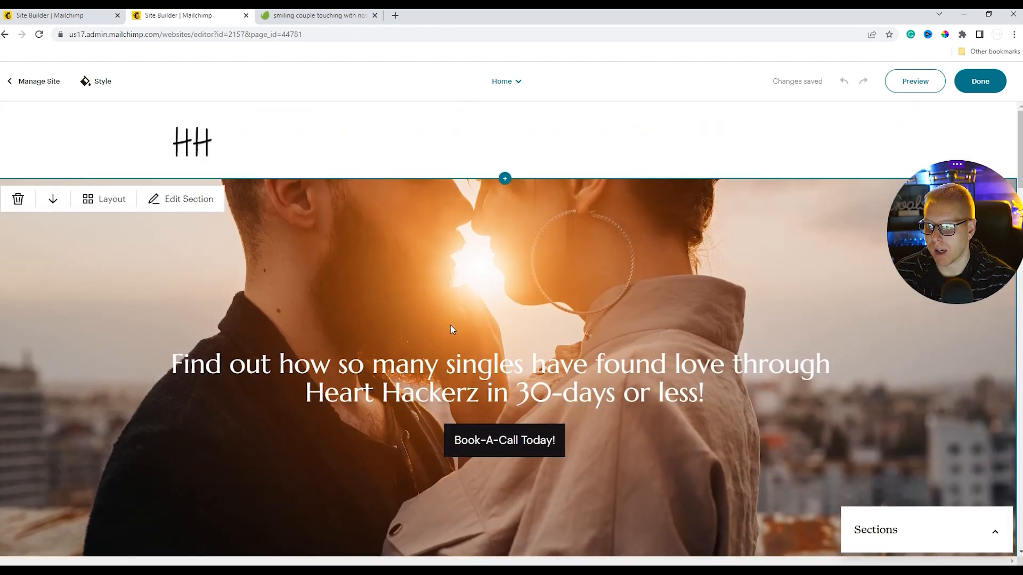
scroll(477, 390, "down", 15)
scroll(477, 390, "down", 12)
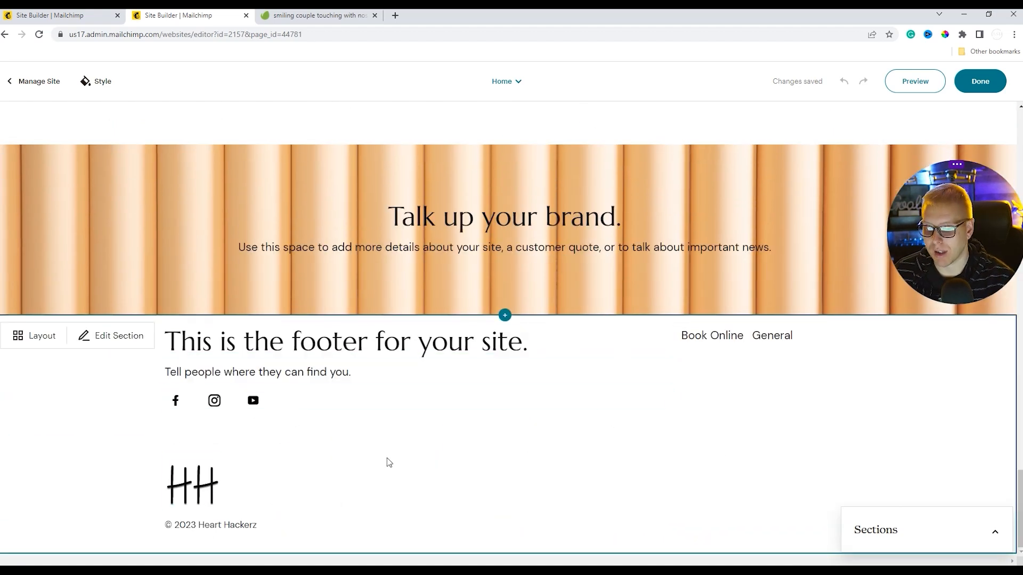
scroll(633, 450, "up", 20)
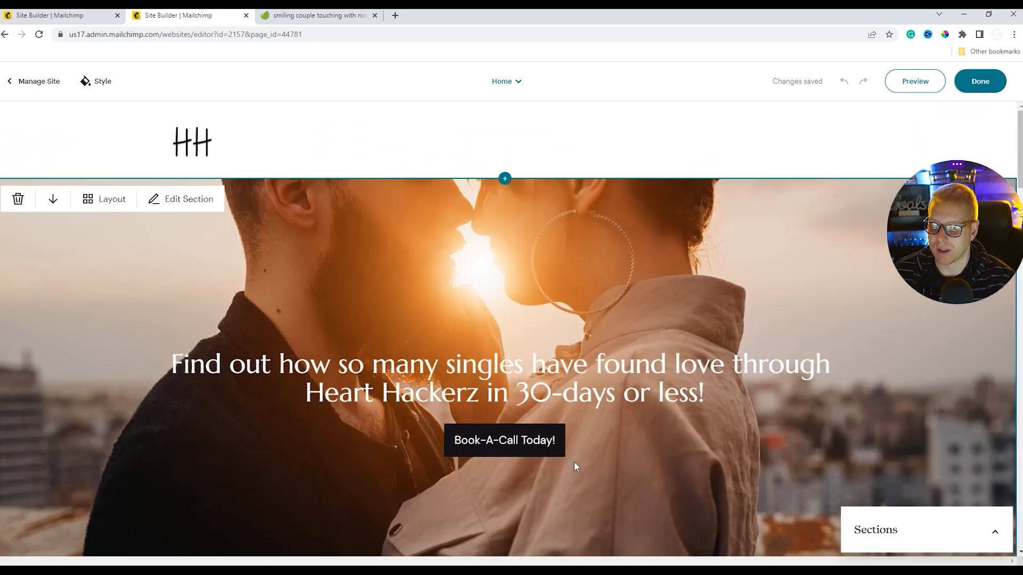
Finish editing the Home page and publish the site changes.
left_click(980, 81)
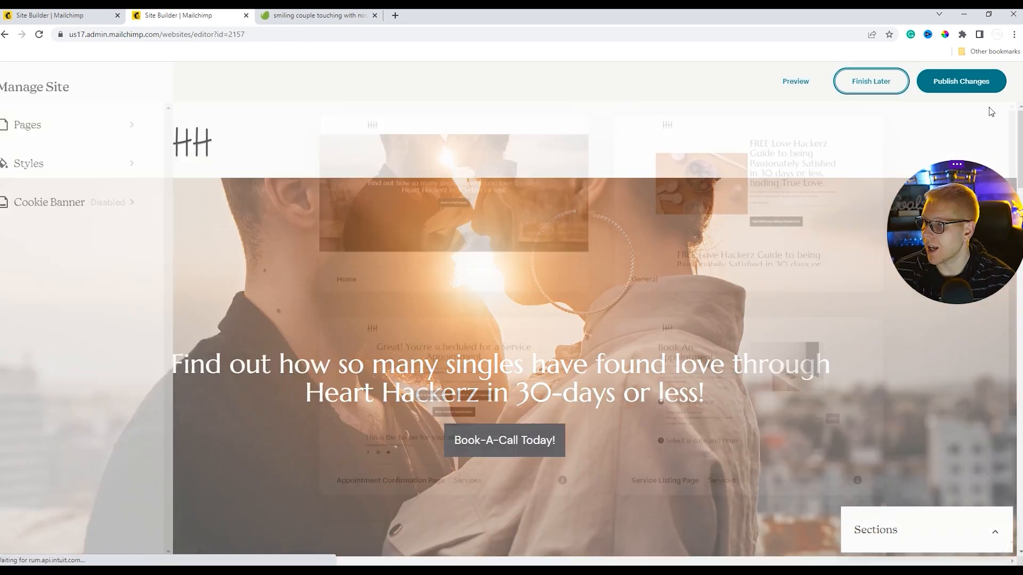
left_click(964, 83)
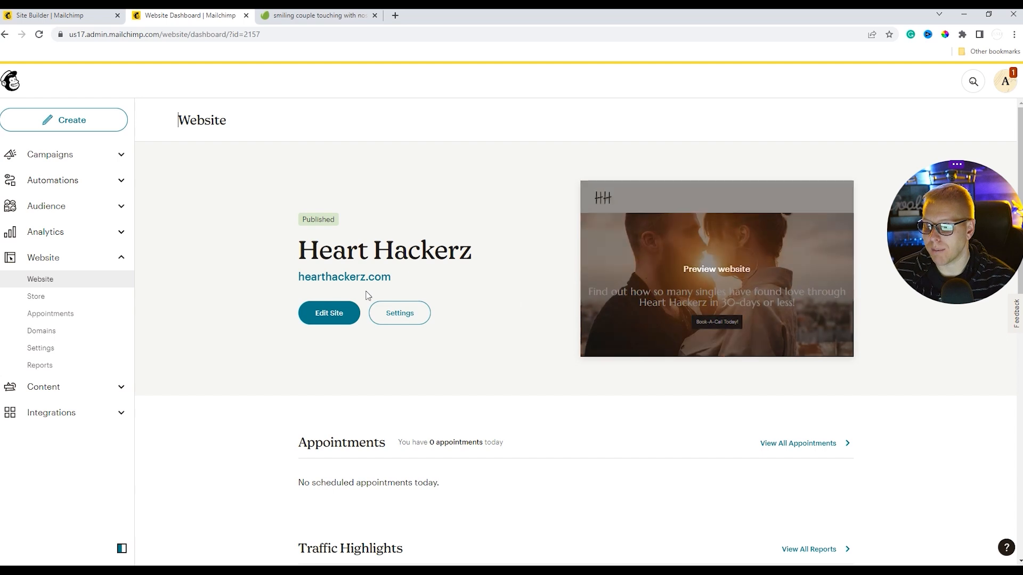
Reopen the site's Home page for editing and link the "Learn More" button to the Book Online page.
left_click(313, 322)
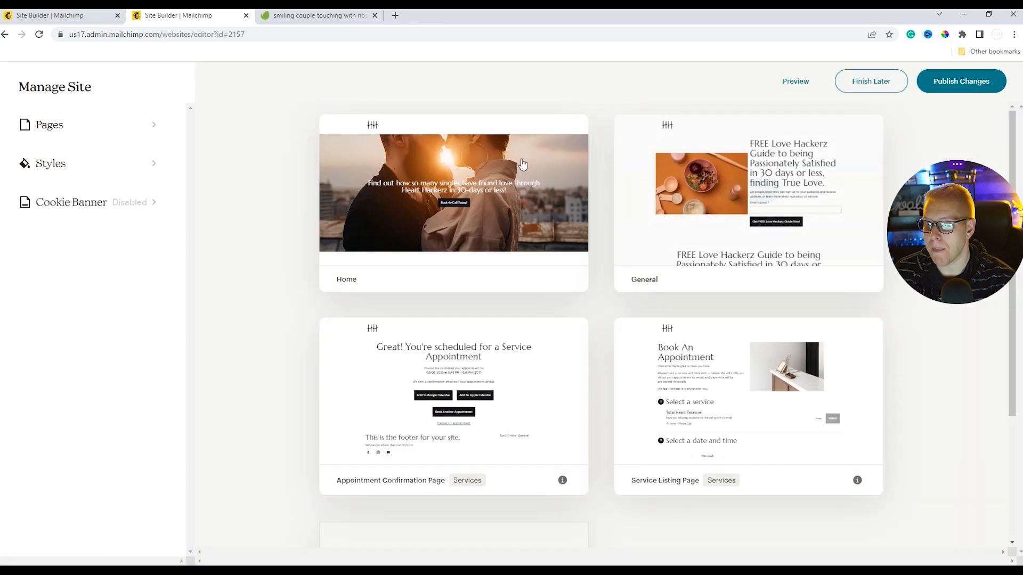
left_click(450, 189)
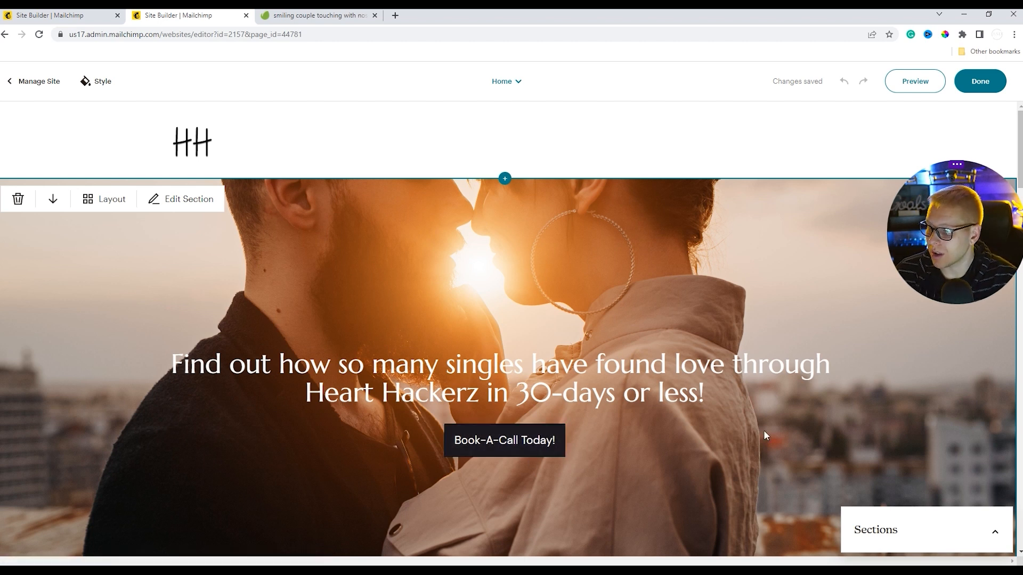
scroll(764, 431, "down", 8)
scroll(629, 345, "down", 10)
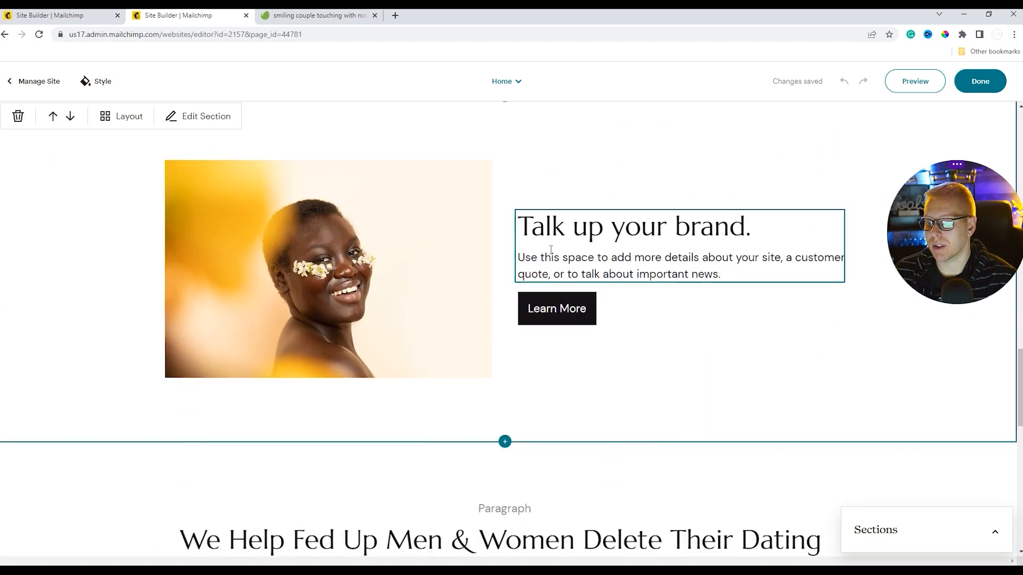
left_click(589, 324)
left_click(534, 272)
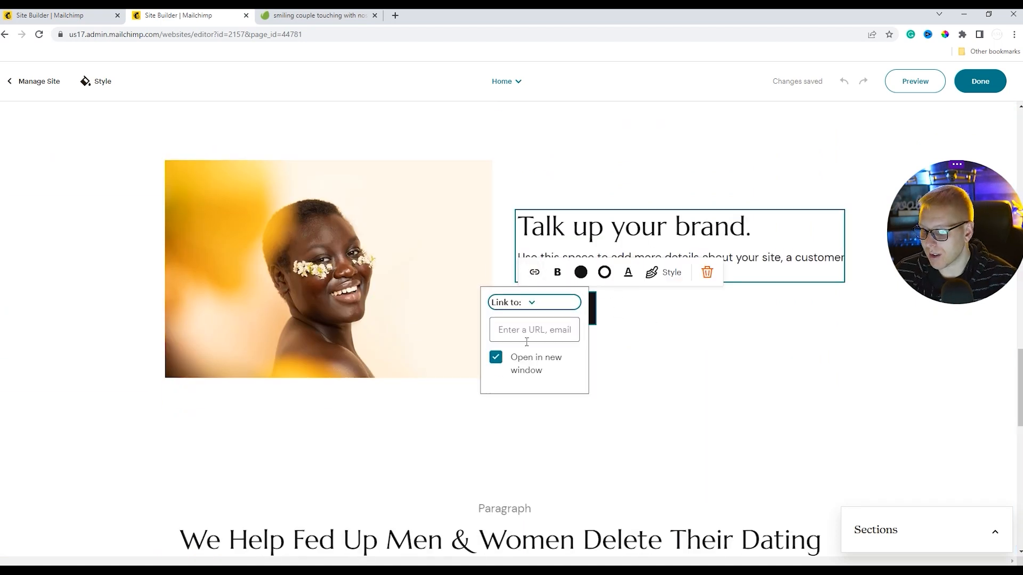
left_click(539, 304)
left_click(533, 327)
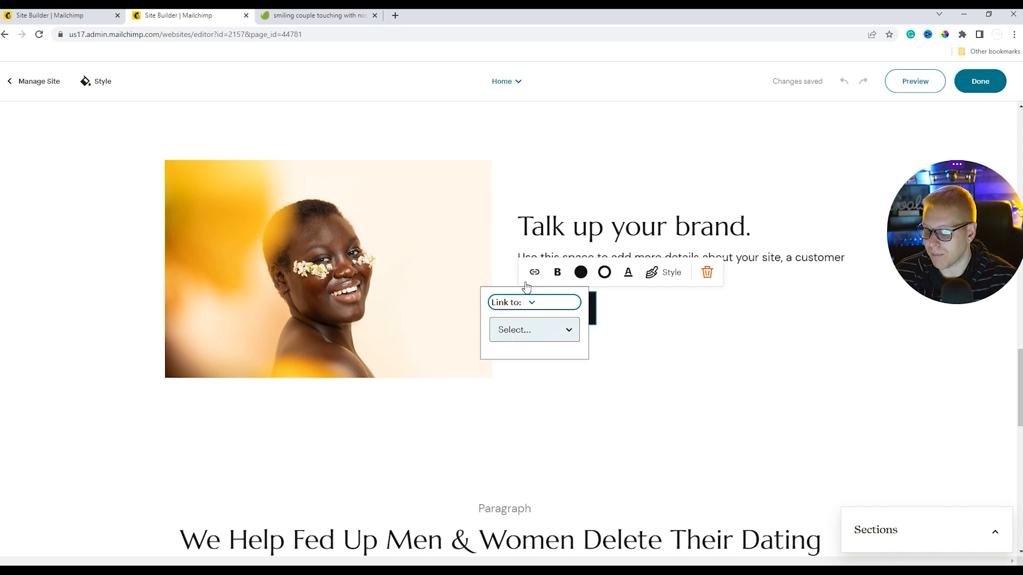
left_click(540, 330)
left_click(519, 369)
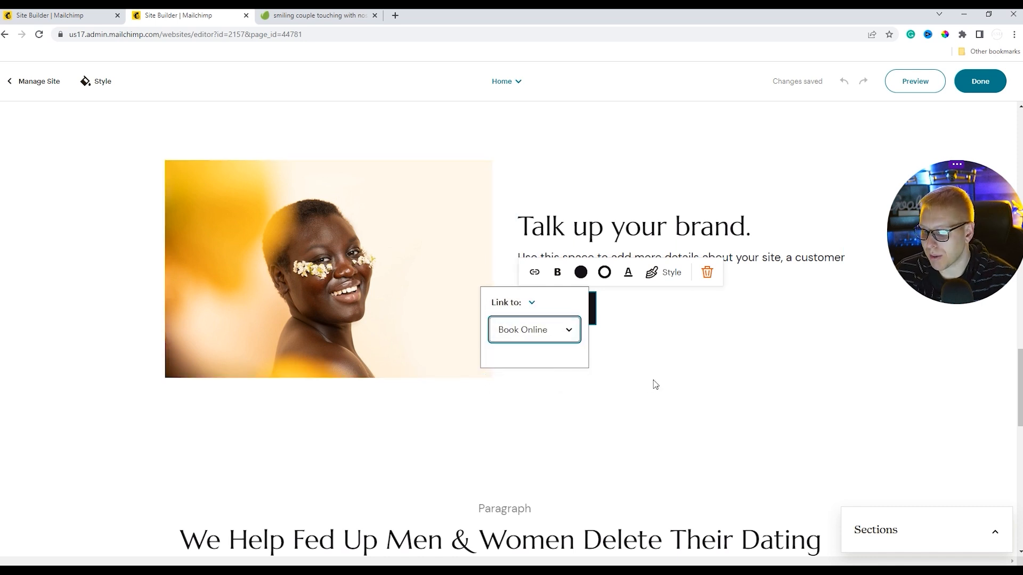
left_click(638, 303)
Link the "Book-A-Call Today!" button under the "We Help Fed Up Men & Women" heading to the Book Online page.
scroll(633, 345, "down", 10)
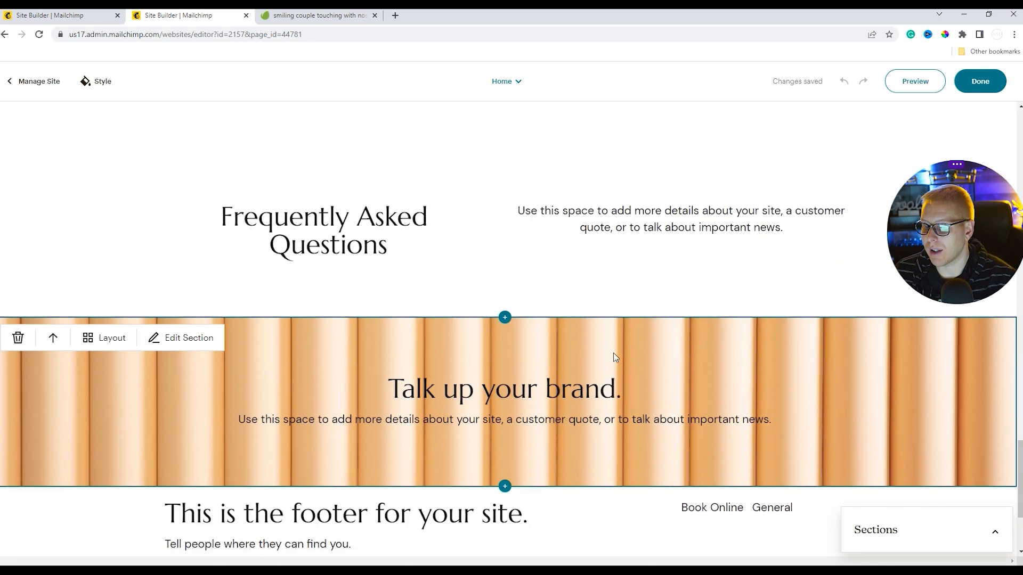
scroll(622, 350, "up", 4)
left_click(557, 284)
right_click(524, 286)
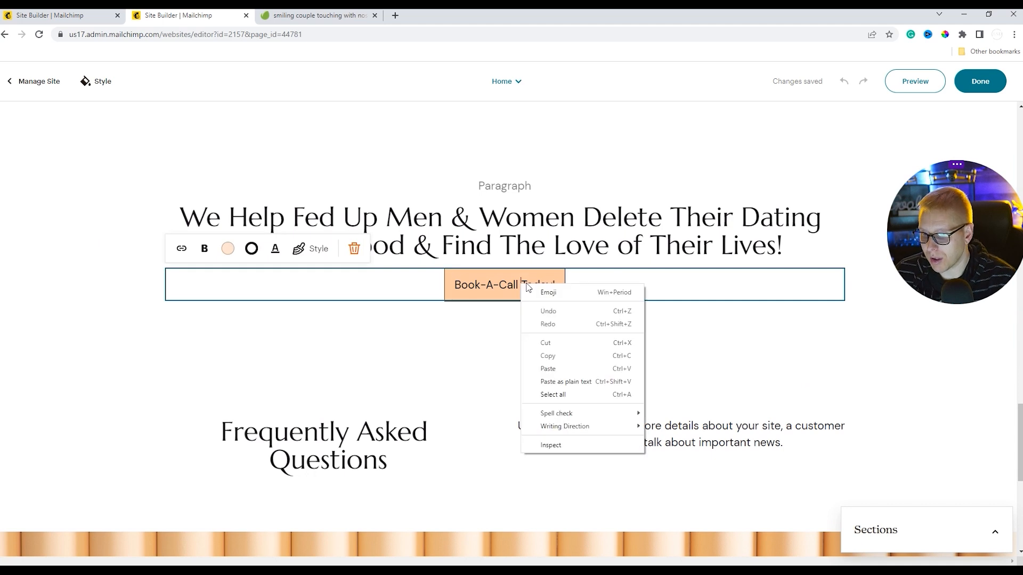
left_click(714, 327)
left_click(557, 296)
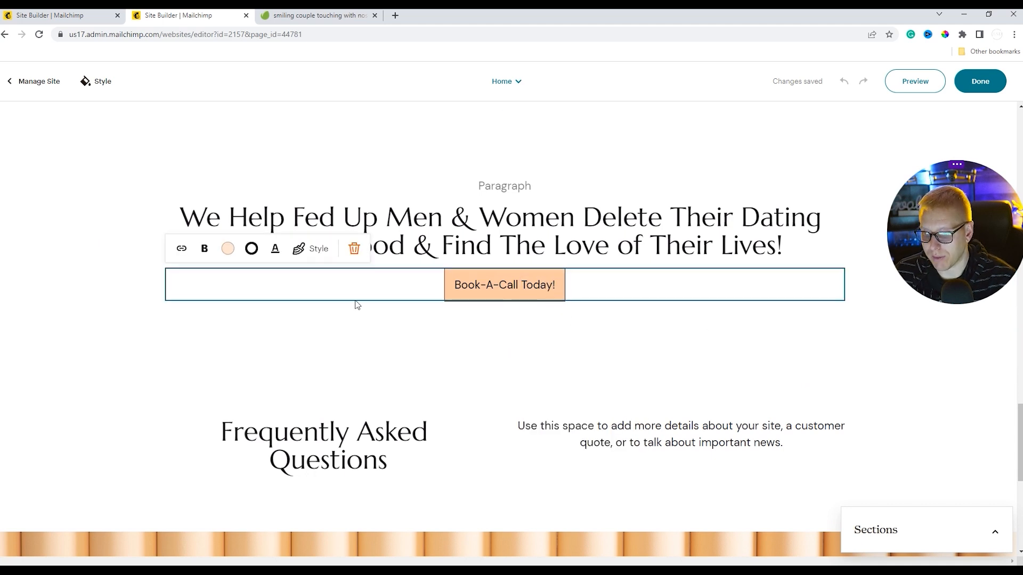
left_click(181, 248)
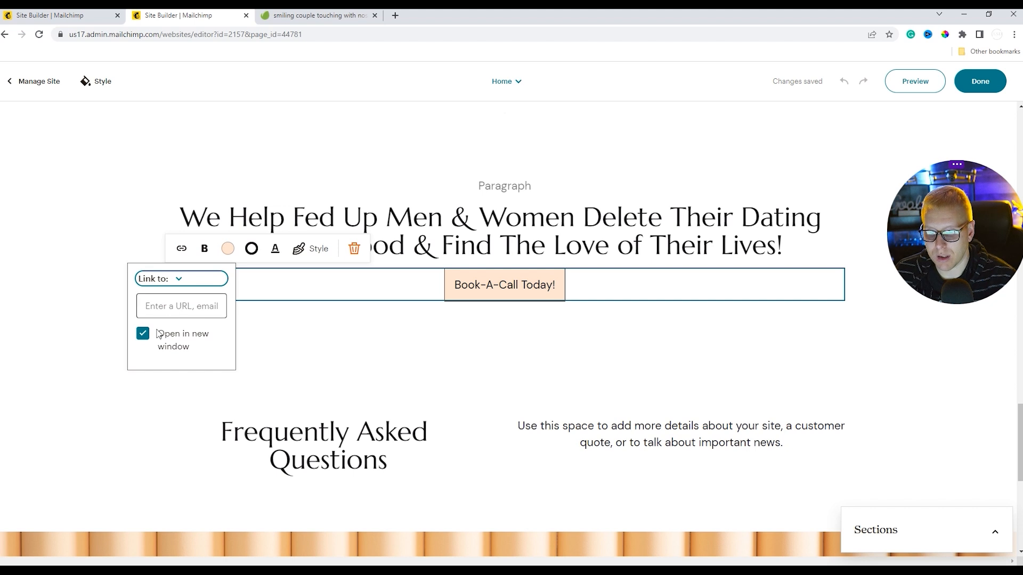
left_click(152, 279)
left_click(183, 301)
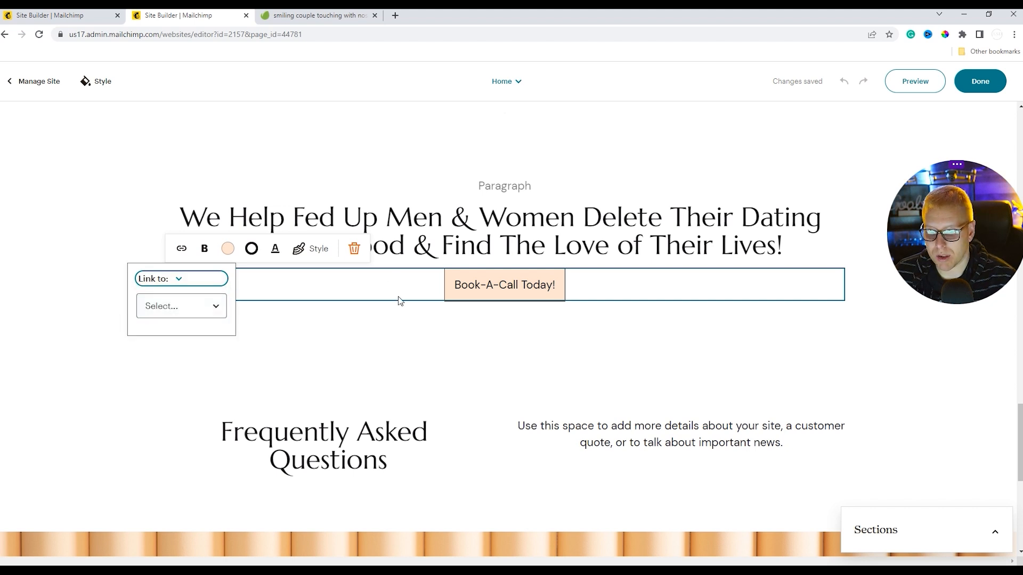
left_click(197, 304)
left_click(164, 346)
left_click(57, 347)
Finish editing the Home page and return to the site's page overview.
scroll(502, 438, "down", 6)
scroll(502, 438, "up", 20)
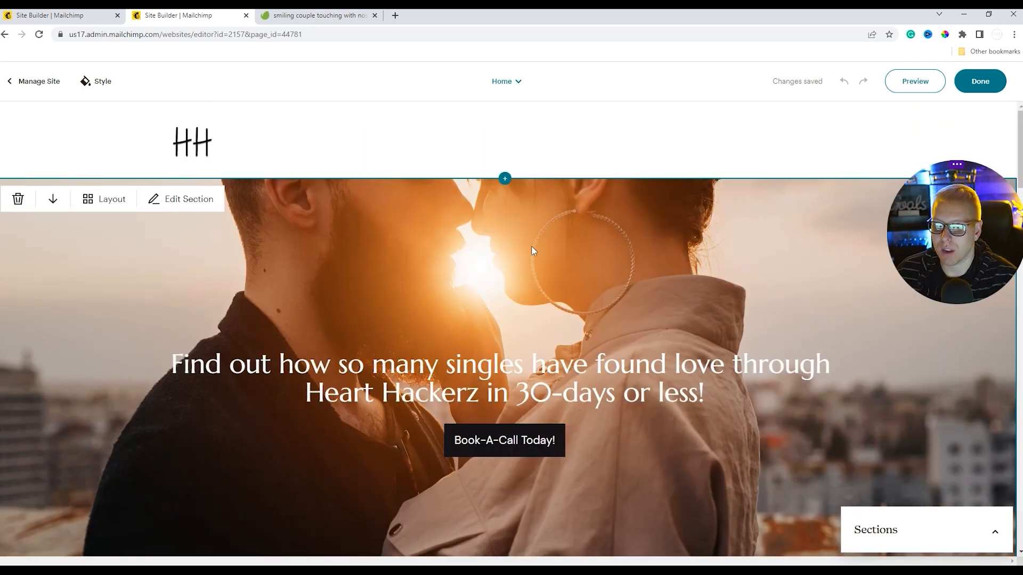
left_click(980, 81)
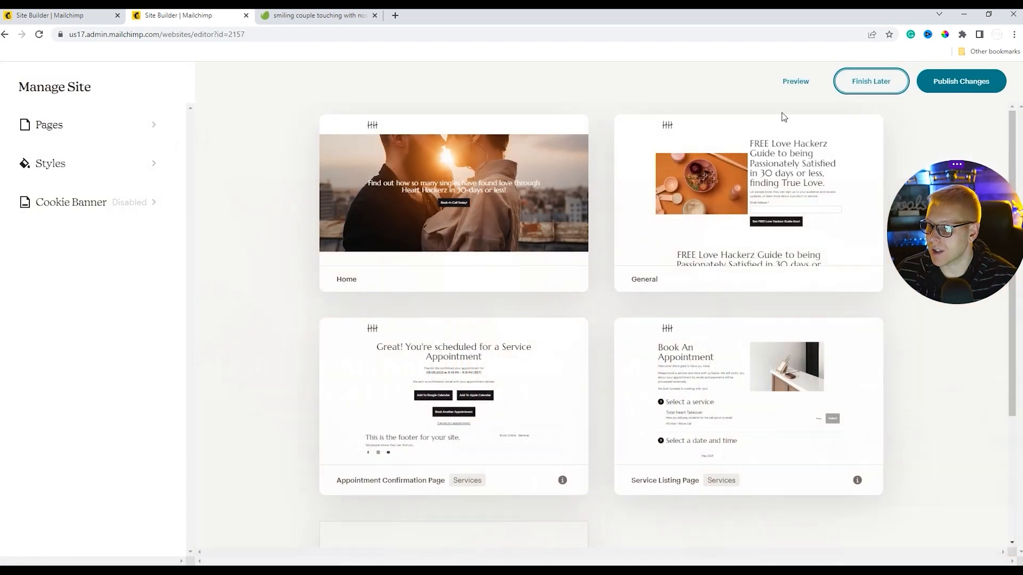